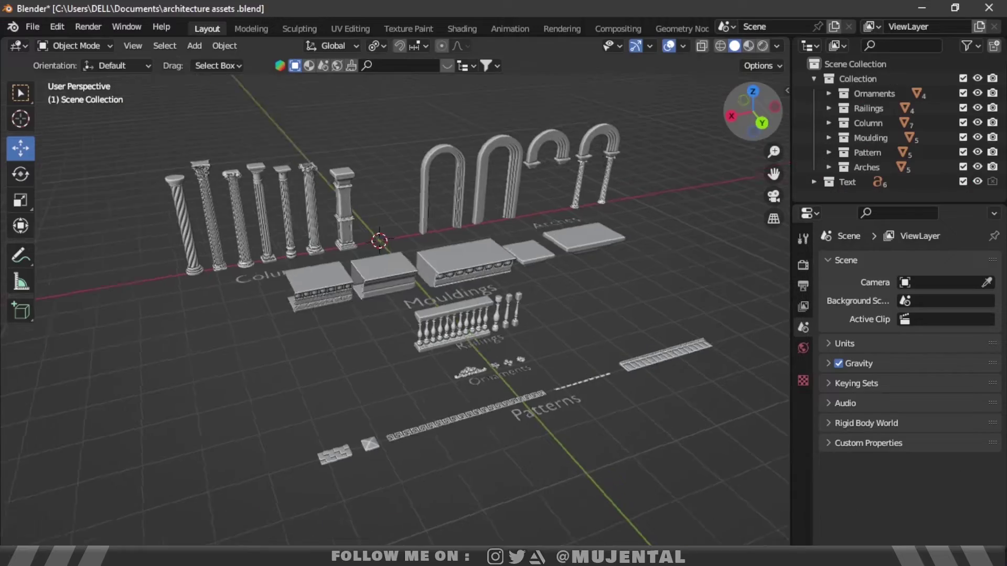
View the architecture assets, switch to the browser, look over the Royal Architecture Asset Pack page and choose to get it.
{"action": "middle_click_drag", "start_coordinate": [396, 309], "coordinate": [396, 341]}
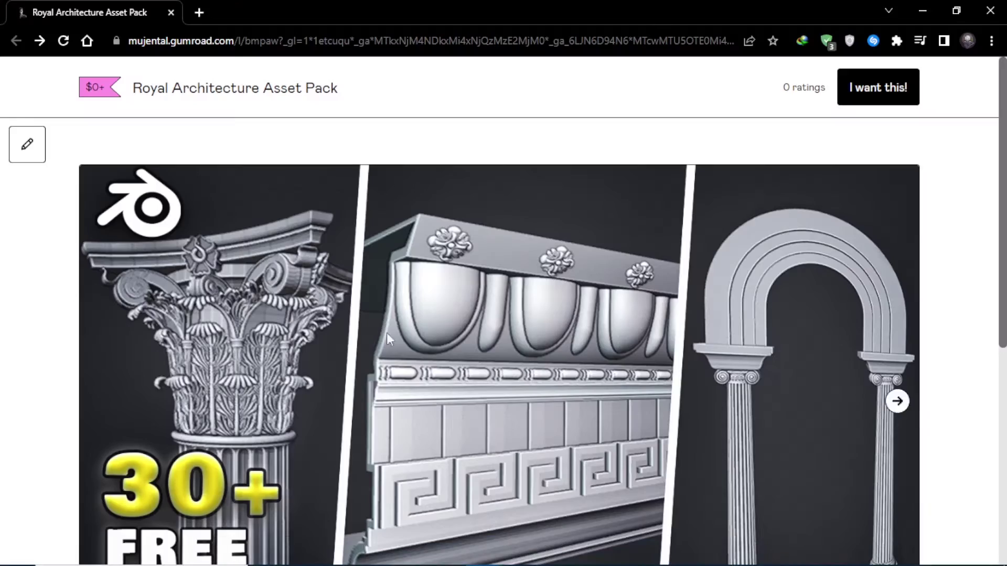
{"action": "scroll", "coordinate": [995, 362], "scroll_direction": "down", "scroll_amount": 7}
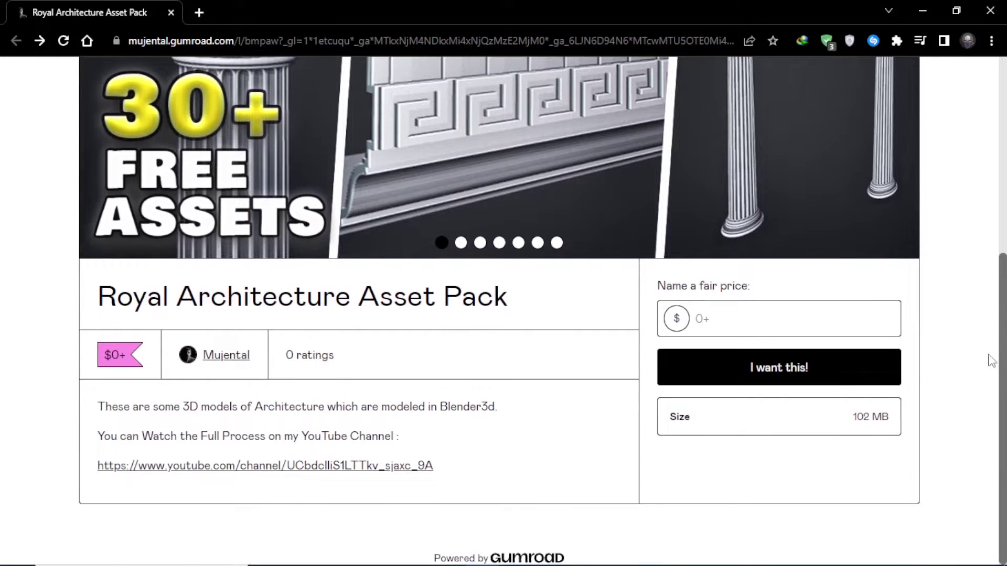
{"action": "left_click", "coordinate": [779, 367]}
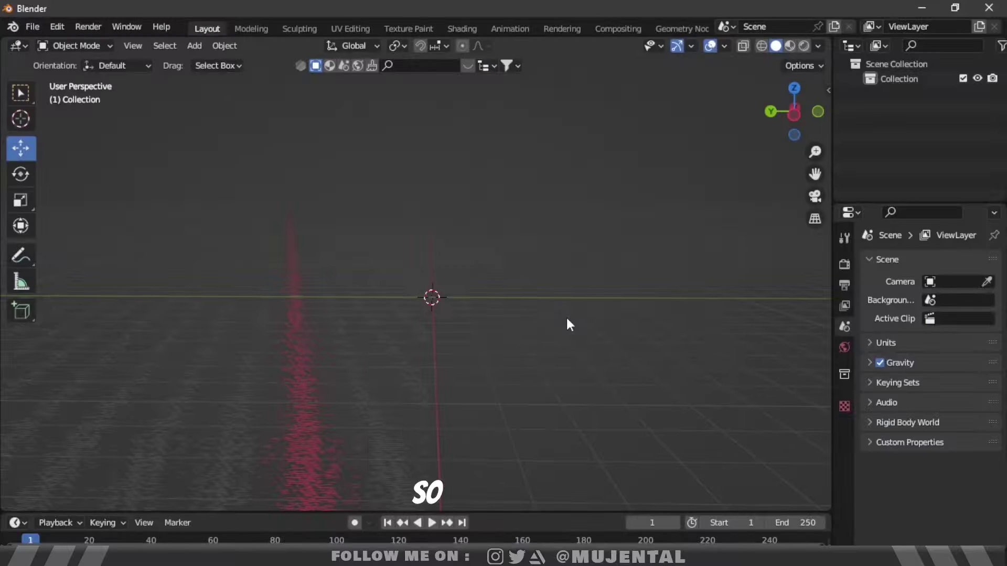
Add a plane mesh, enter Edit Mode on it and turn on X-ray display.
{"action": "key", "text": "shift+a"}
{"action": "mouse_move", "coordinate": [493, 251]}
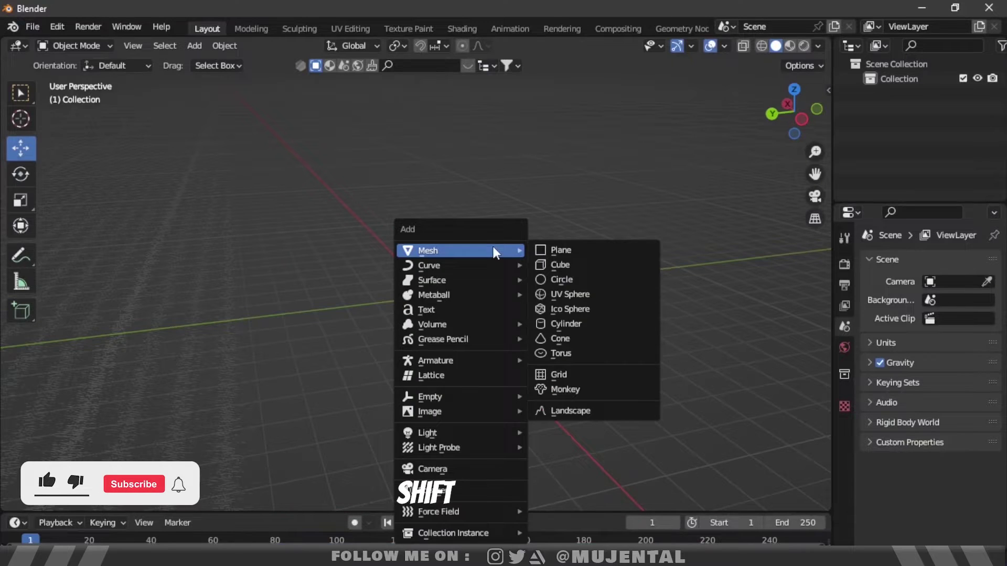
{"action": "left_click", "coordinate": [575, 252]}
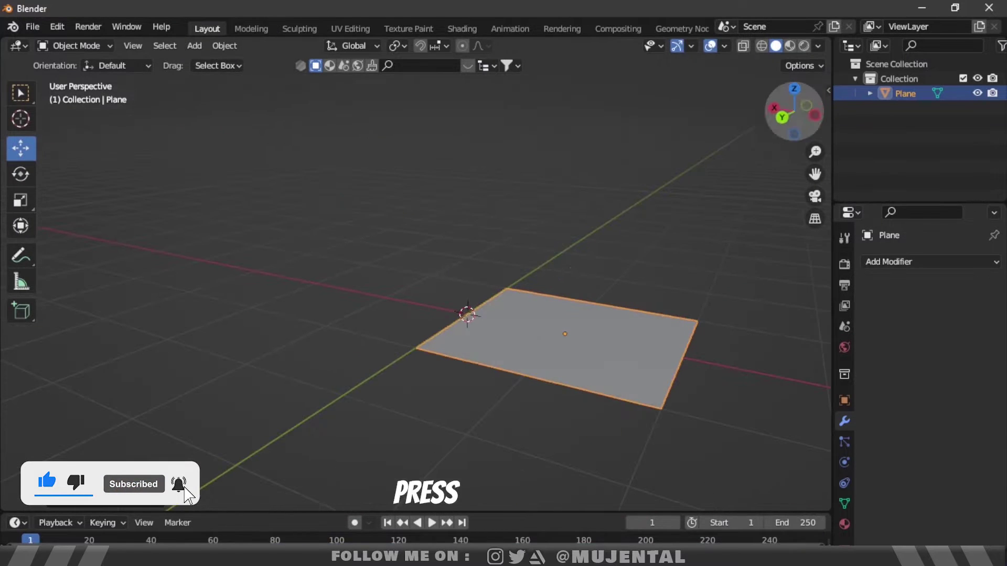
{"action": "key", "text": "Tab"}
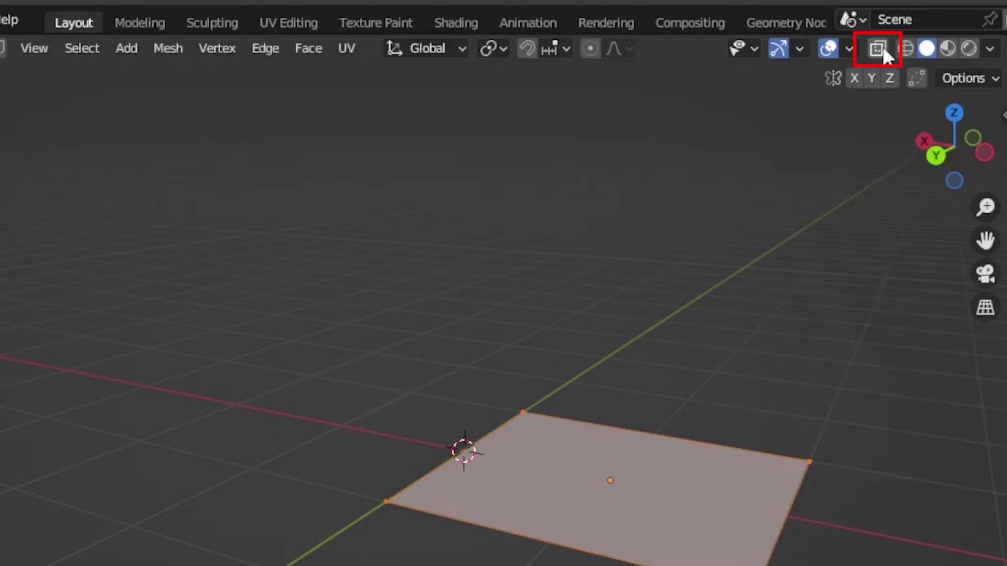
{"action": "left_click", "coordinate": [877, 48]}
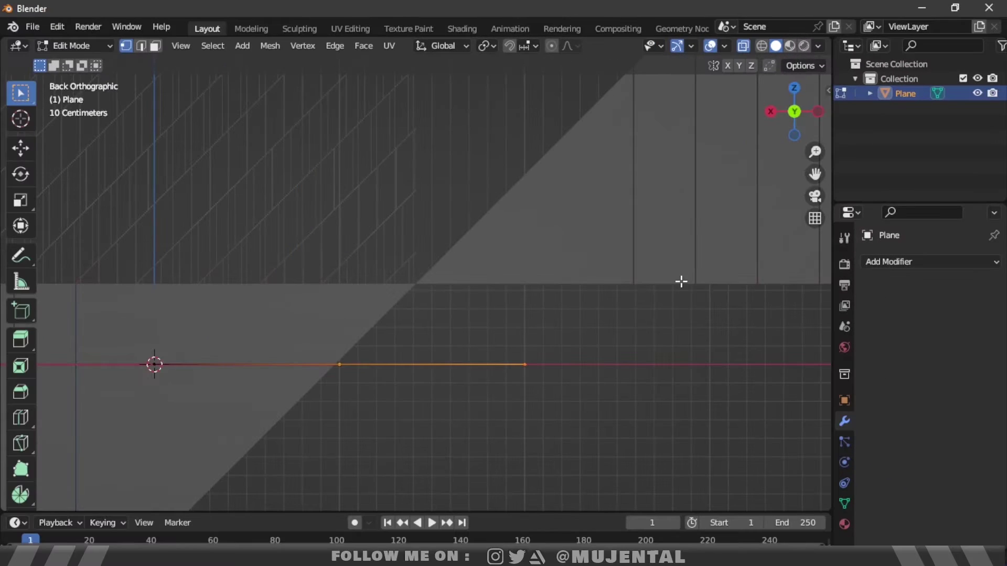
In back view, start a stepped moulding profile by extruding the plane's outer edge up, inward along X and up again.
{"action": "key", "text": "g"}
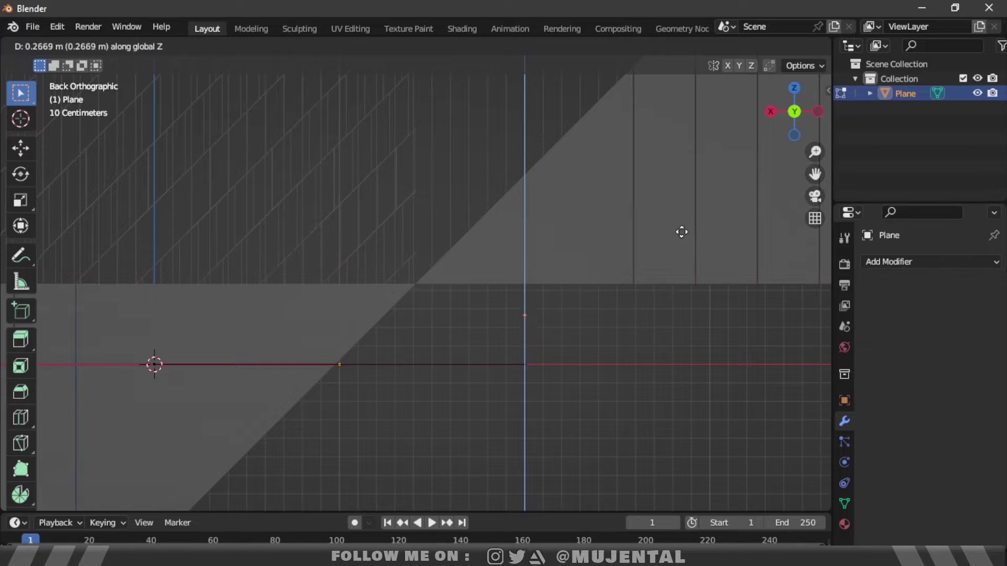
{"action": "left_click", "coordinate": [687, 208]}
{"action": "scroll", "coordinate": [687, 214], "scroll_direction": "down", "scroll_amount": 1}
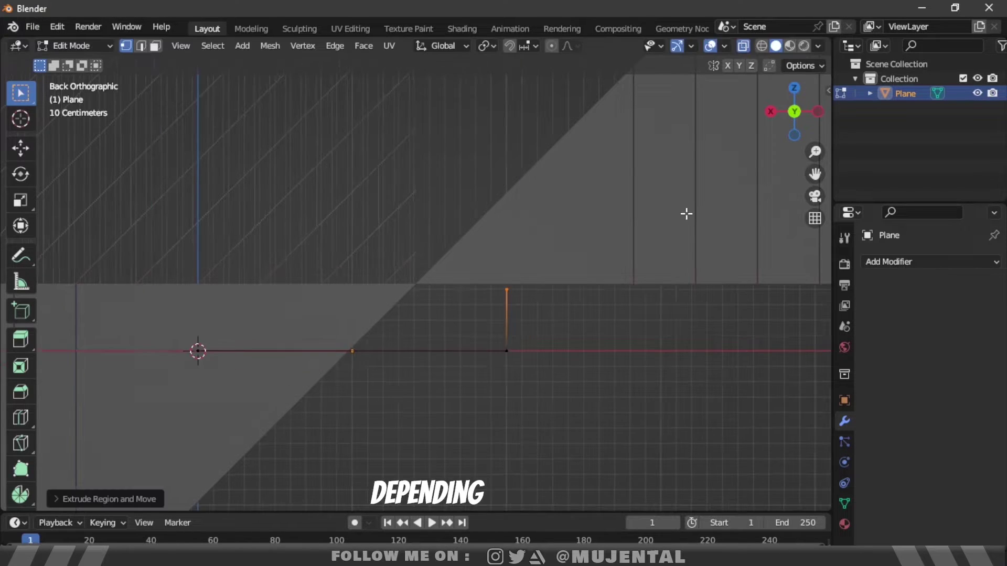
{"action": "left_click_drag", "start_coordinate": [815, 175], "coordinate": [808, 182]}
{"action": "key", "text": "e"}
{"action": "key", "text": "x"}
{"action": "left_click", "coordinate": [630, 291]}
{"action": "key", "text": "e"}
{"action": "key", "text": "z"}
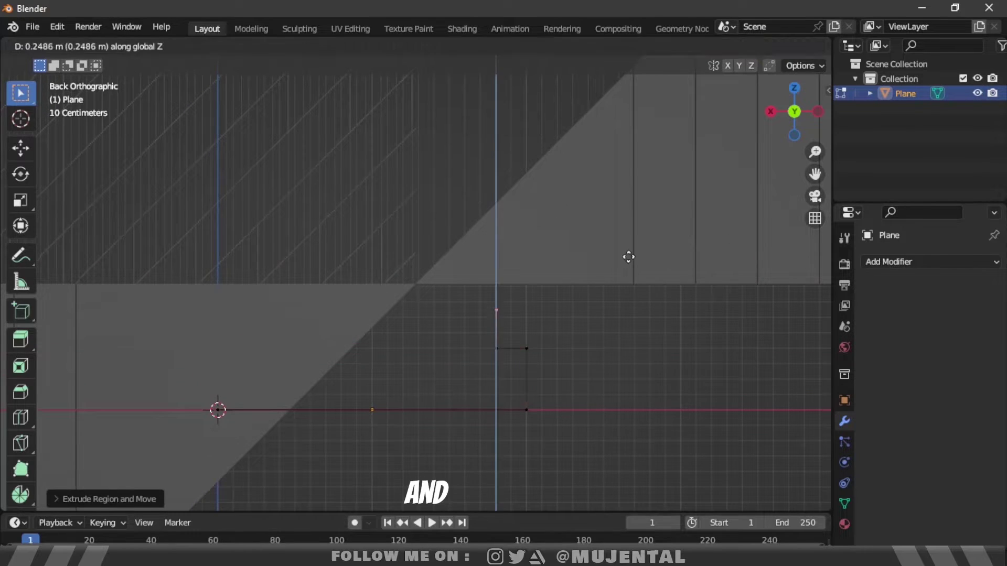
{"action": "left_click", "coordinate": [629, 250]}
Extrude a thin projecting band above the riser by going outward along X, up along Z and back inward.
{"action": "key", "text": "e"}
{"action": "key", "text": "x"}
{"action": "left_click", "coordinate": [659, 249]}
{"action": "key", "text": "e"}
{"action": "key", "text": "z"}
{"action": "left_click", "coordinate": [658, 225]}
{"action": "key", "text": "e"}
{"action": "key", "text": "x"}
{"action": "left_click", "coordinate": [629, 222]}
Complete the profile with a tall riser, a projecting top lip and a long top surface extruded back along X.
{"action": "key", "text": "e"}
{"action": "key", "text": "z"}
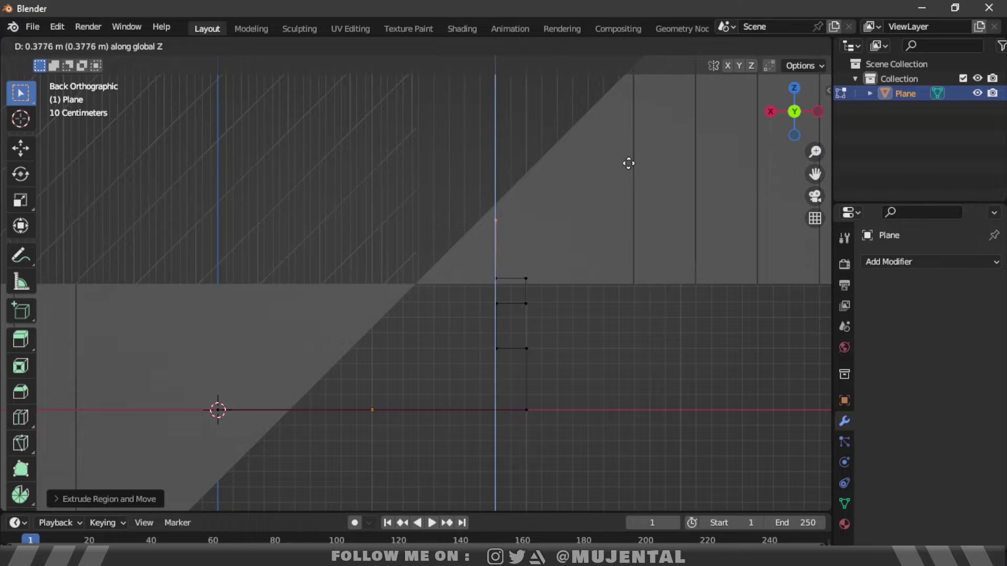
{"action": "left_click", "coordinate": [628, 152]}
{"action": "key", "text": "e"}
{"action": "key", "text": "x"}
{"action": "left_click", "coordinate": [658, 159]}
{"action": "key", "text": "e"}
{"action": "key", "text": "z"}
{"action": "key", "text": "x"}
{"action": "left_click", "coordinate": [357, 137]}
{"action": "middle_click_drag", "start_coordinate": [357, 138], "coordinate": [430, 157]}
{"action": "key", "text": "alt+z"}
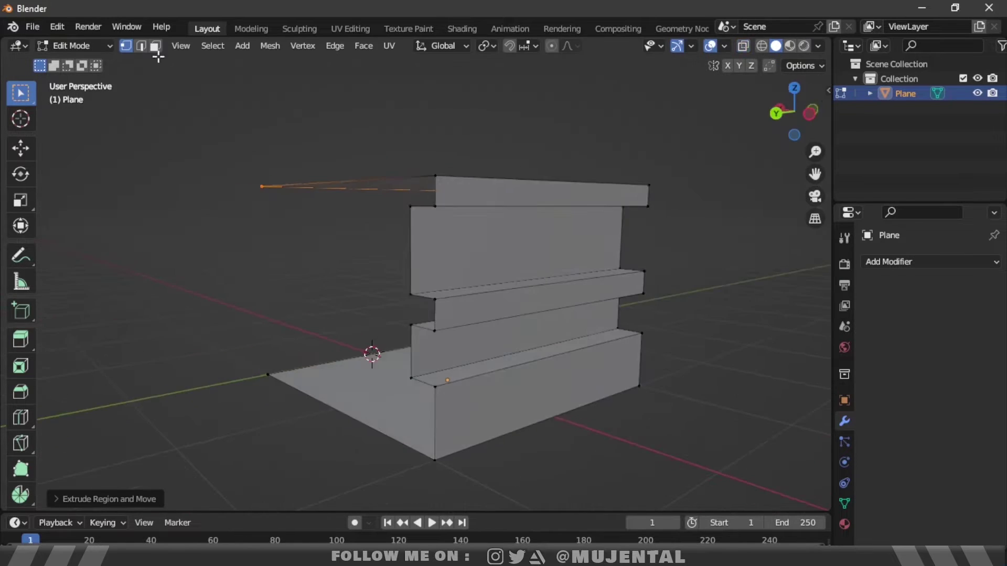
Move the outer vertices of the base and middle band inward along X, and the top lip's underside vertices inward as well.
{"action": "left_click", "coordinate": [141, 46]}
{"action": "key", "text": "alt+z"}
{"action": "key", "text": "ctrl+KP_1"}
{"action": "key", "text": "1"}
{"action": "left_click_drag", "start_coordinate": [517, 260], "coordinate": [572, 437]}
{"action": "left_click", "coordinate": [20, 147]}
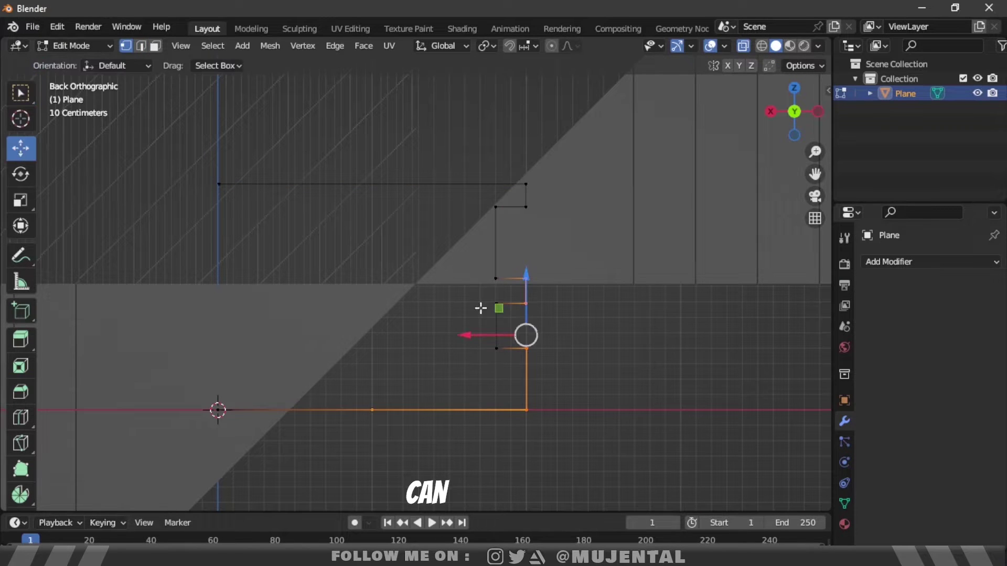
{"action": "left_click_drag", "start_coordinate": [466, 333], "coordinate": [451, 333]}
{"action": "left_click", "coordinate": [525, 206]}
{"action": "left_click_drag", "start_coordinate": [478, 210], "coordinate": [463, 210]}
Move the whole profile above the base's bottom edge outward along X to slant the lowest front face.
{"action": "left_click", "coordinate": [316, 146]}
{"action": "scroll", "coordinate": [317, 146], "scroll_direction": "up", "scroll_amount": 1}
{"action": "left_click_drag", "start_coordinate": [159, 110], "coordinate": [605, 409]}
{"action": "left_click_drag", "start_coordinate": [434, 259], "coordinate": [467, 259]}
{"action": "left_click_drag", "start_coordinate": [530, 346], "coordinate": [580, 381], "text": "ctrl"}
{"action": "left_click_drag", "start_coordinate": [454, 237], "coordinate": [458, 238]}
{"action": "key", "text": "ctrl+z"}
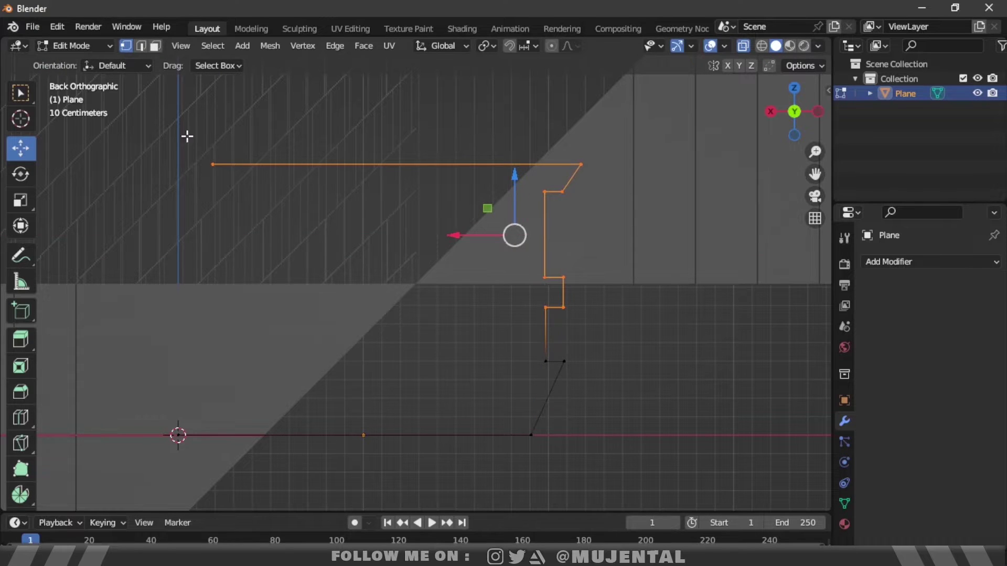
{"action": "left_click_drag", "start_coordinate": [187, 137], "coordinate": [603, 380], "text": "ctrl"}
Turn off X-ray and add a lengthwise loop cut across the tall upper face in edge selection mode.
{"action": "mouse_move", "coordinate": [794, 111]}
{"action": "left_mouse_down"}
{"action": "mouse_move", "coordinate": [745, 111]}
{"action": "mouse_move", "coordinate": [808, 118]}
{"action": "left_mouse_up"}
{"action": "left_click", "coordinate": [141, 45]}
{"action": "left_click", "coordinate": [744, 45]}
{"action": "scroll", "coordinate": [794, 111], "scroll_direction": "up", "scroll_amount": 2}
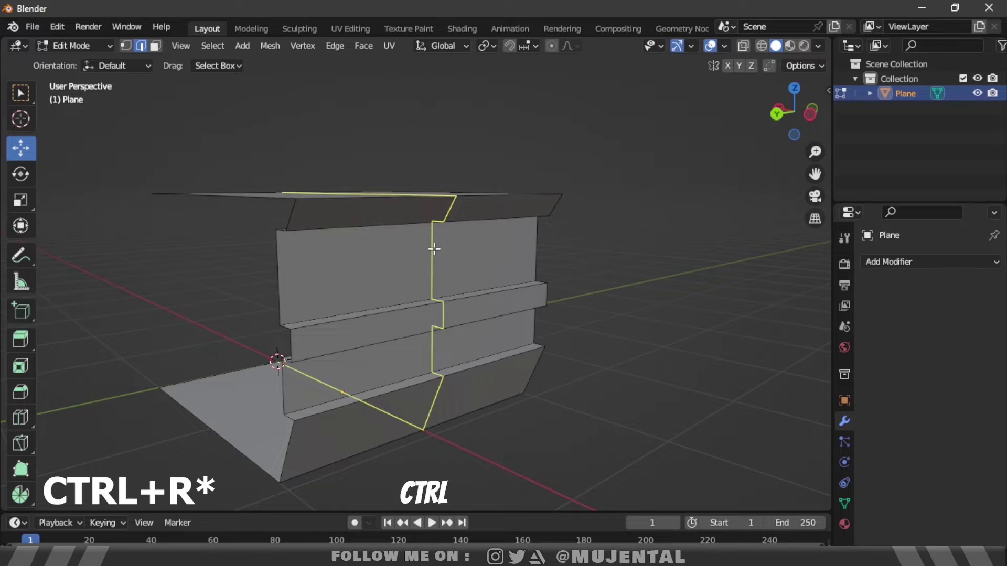
{"action": "left_click", "coordinate": [286, 279]}
Raise the new edge, pull it outward along X and round it with a multi-segment bevel.
{"action": "left_click_drag", "start_coordinate": [432, 210], "coordinate": [431, 194]}
{"action": "left_click_drag", "start_coordinate": [795, 111], "coordinate": [834, 112]}
{"action": "left_click_drag", "start_coordinate": [407, 241], "coordinate": [430, 242]}
{"action": "middle_click_drag", "start_coordinate": [431, 242], "coordinate": [555, 231]}
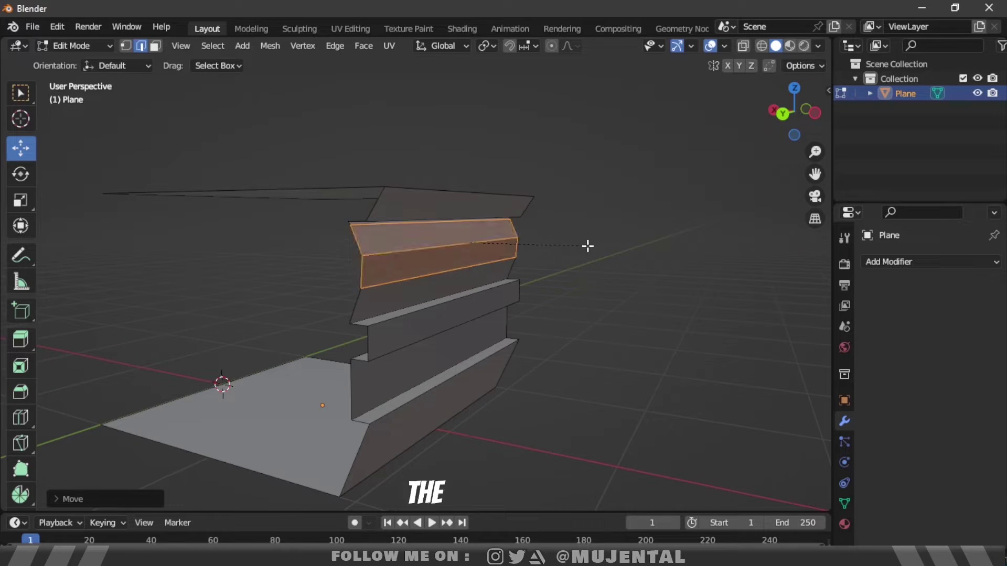
{"action": "scroll", "coordinate": [587, 246], "scroll_direction": "up", "scroll_amount": 15}
{"action": "scroll", "coordinate": [588, 246], "scroll_direction": "up", "scroll_amount": 4}
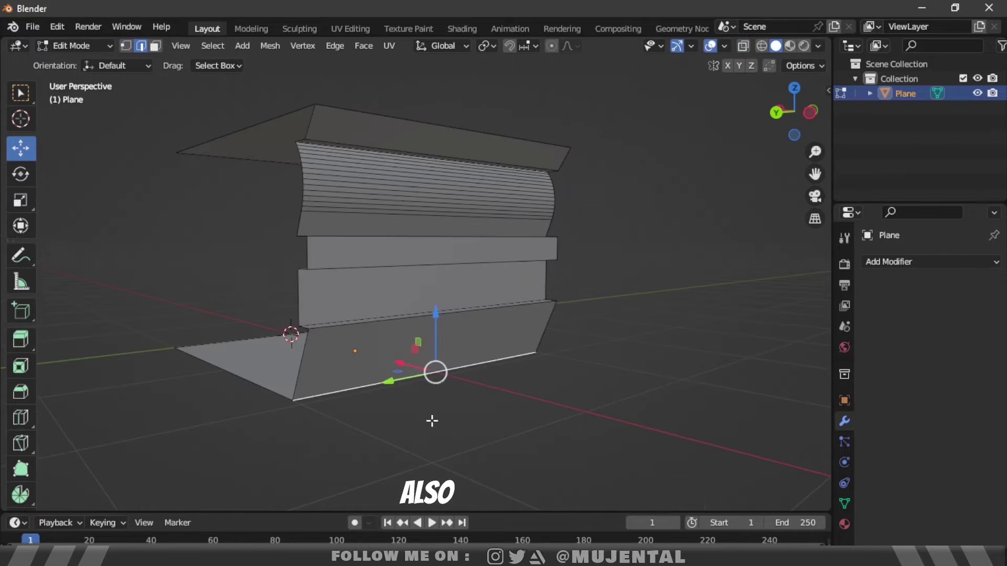
Bevel the moulding's lower front edge with a width of about 0.44 m and 30 segments.
{"action": "key", "text": "ctrl+b"}
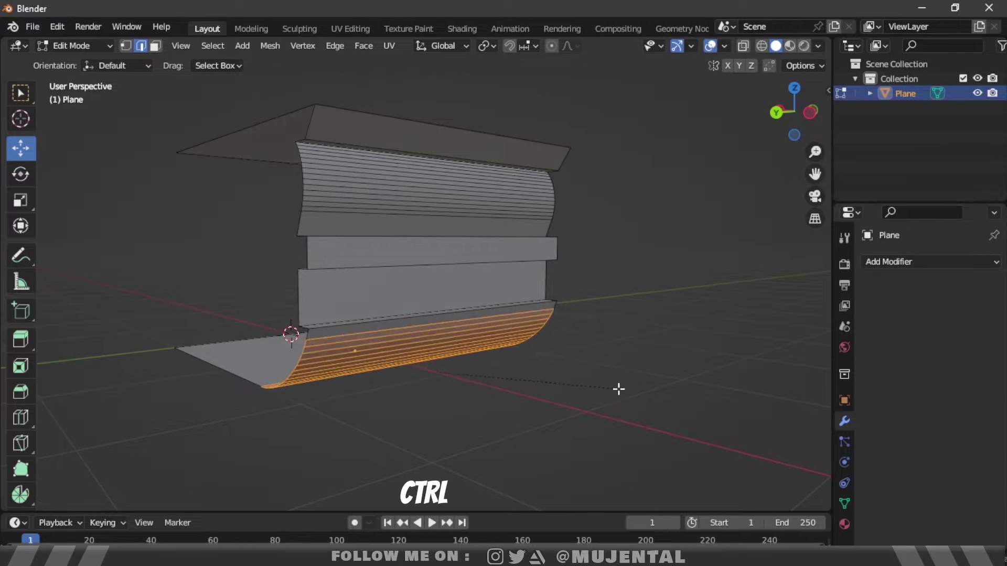
{"action": "left_click", "coordinate": [630, 387]}
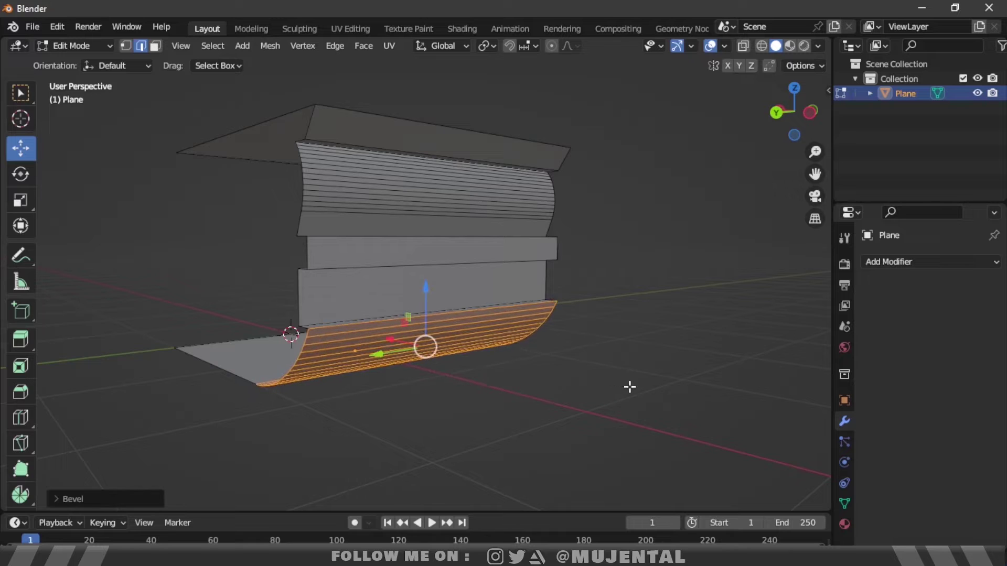
{"action": "left_click", "coordinate": [74, 500]}
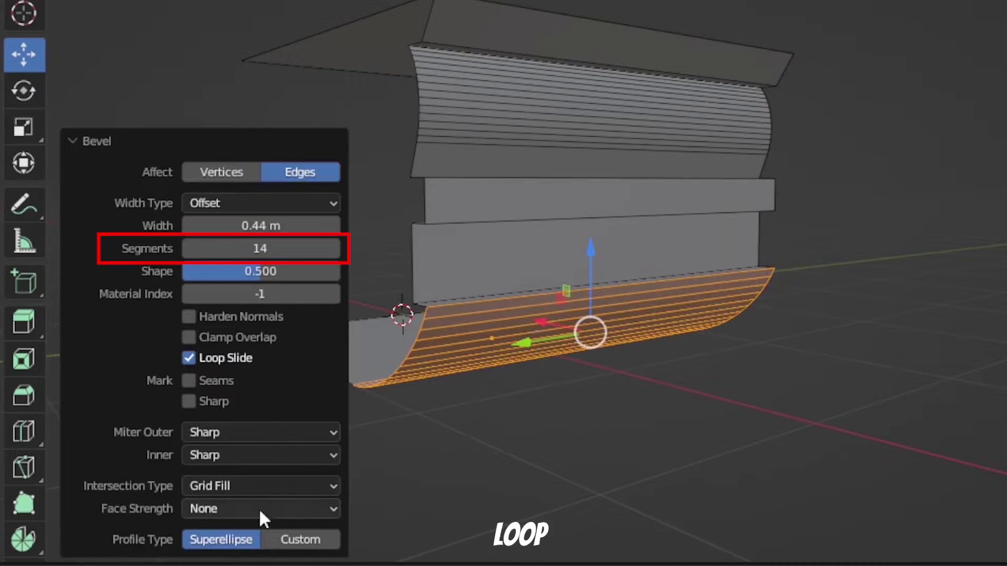
{"action": "left_click", "coordinate": [261, 249]}
{"action": "type", "text": "20"}
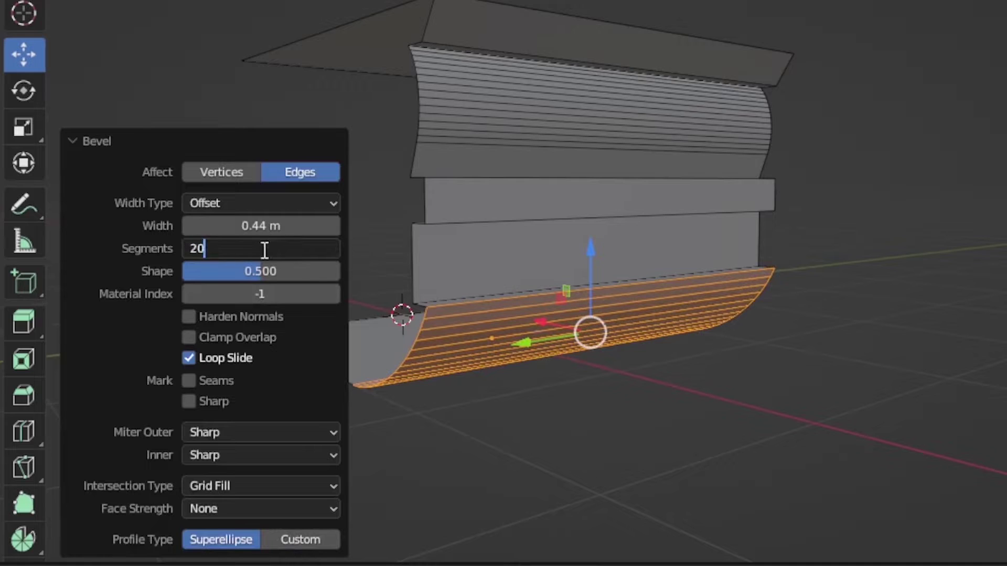
{"action": "key", "text": "Return"}
{"action": "left_click", "coordinate": [277, 253]}
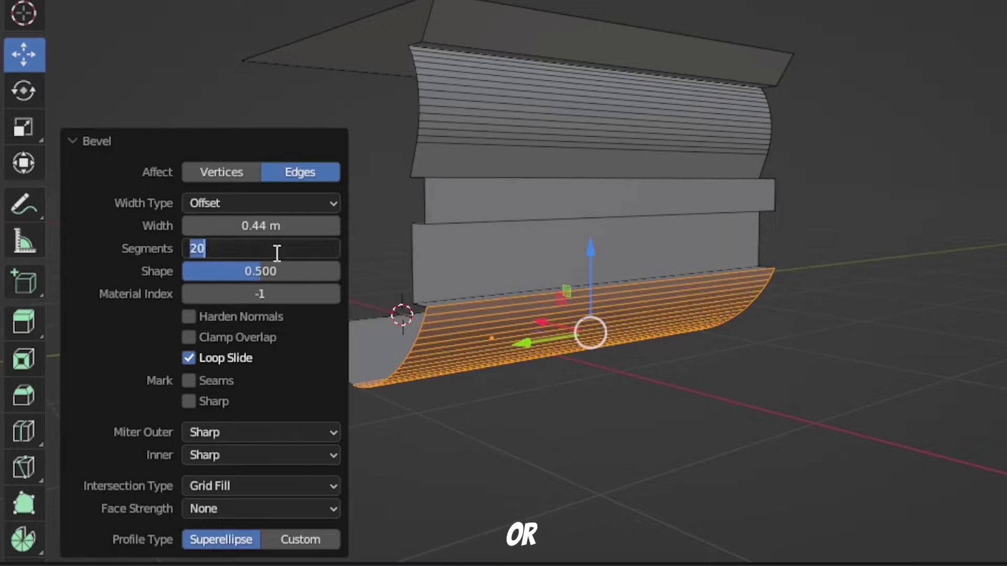
{"action": "type", "text": "30"}
{"action": "key", "text": "Return"}
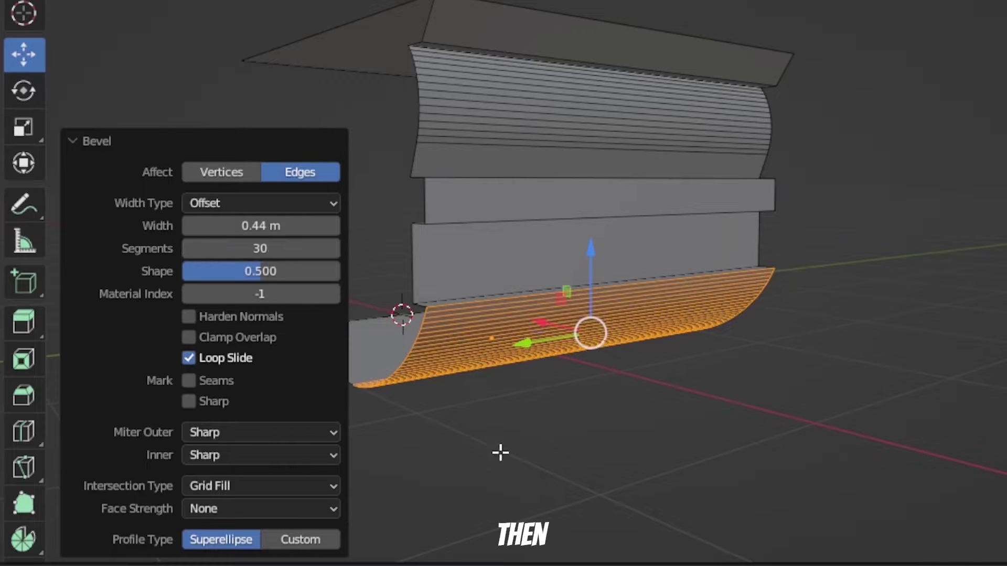
Switch the bevel to a custom profile and shape it with the Cornice Molding preset.
{"action": "left_click", "coordinate": [294, 540]}
{"action": "scroll", "coordinate": [270, 379], "scroll_direction": "down", "scroll_amount": 6}
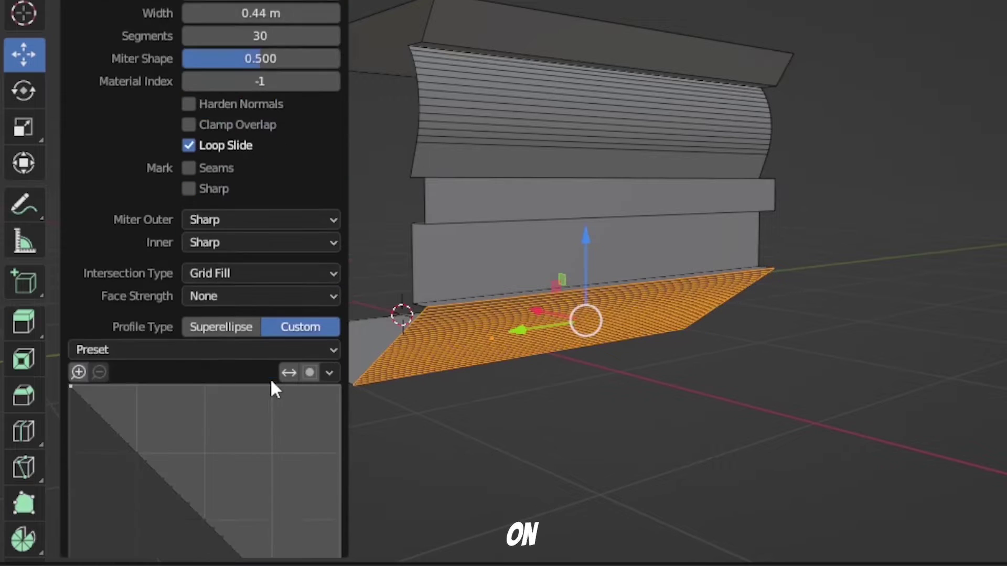
{"action": "scroll", "coordinate": [271, 382], "scroll_direction": "down", "scroll_amount": 2}
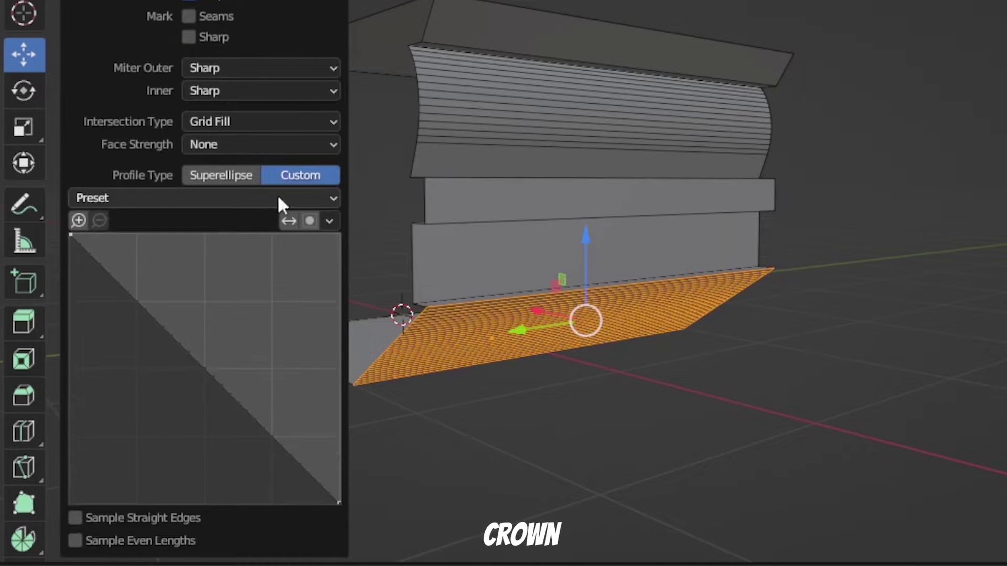
{"action": "left_click", "coordinate": [252, 199]}
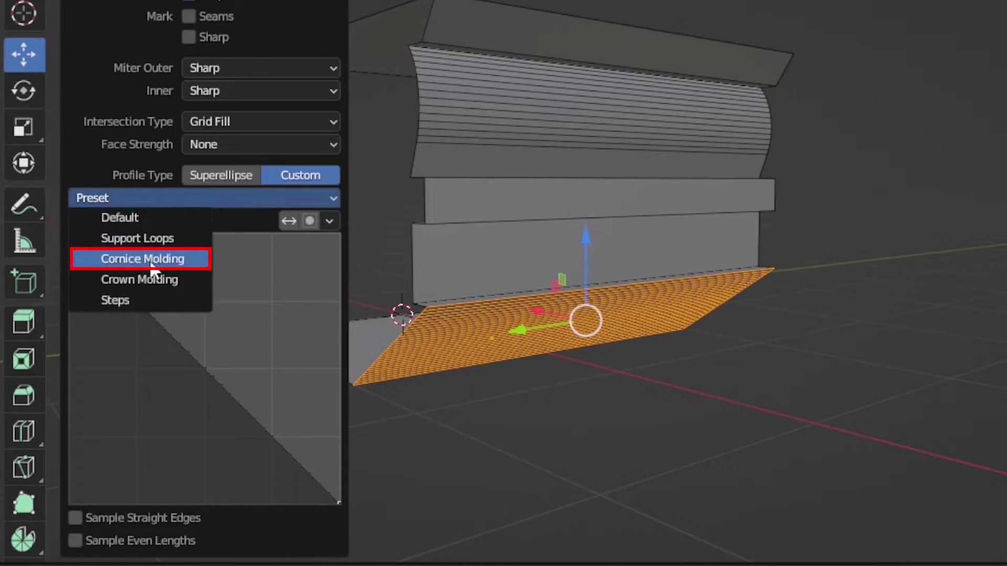
{"action": "left_click", "coordinate": [152, 264]}
Try a different profile preset on the bevel and return to Cornice Molding.
{"action": "middle_click_drag", "start_coordinate": [434, 322], "coordinate": [499, 281]}
{"action": "left_click", "coordinate": [167, 200]}
{"action": "left_click", "coordinate": [162, 218]}
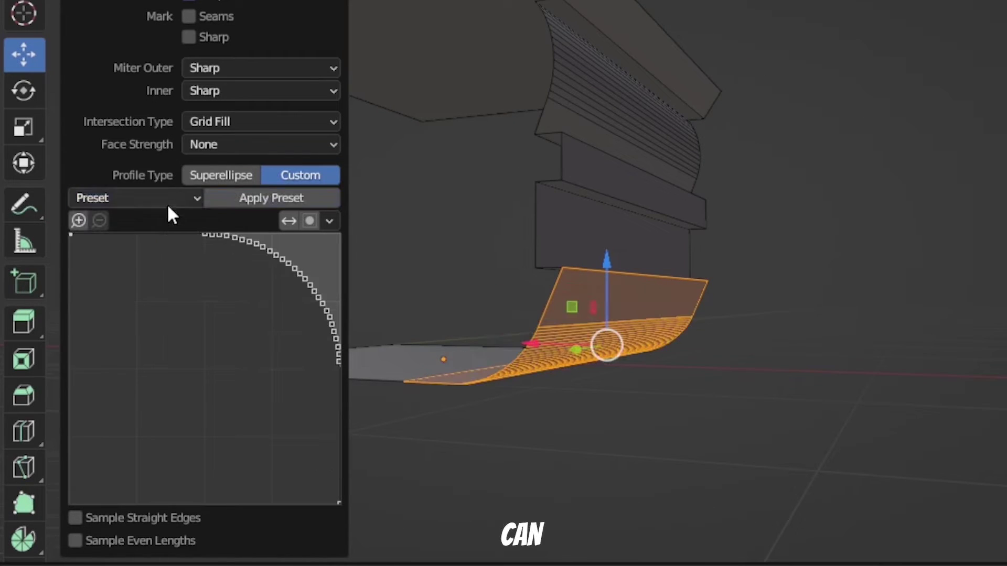
{"action": "left_click", "coordinate": [167, 199]}
{"action": "left_click", "coordinate": [157, 257]}
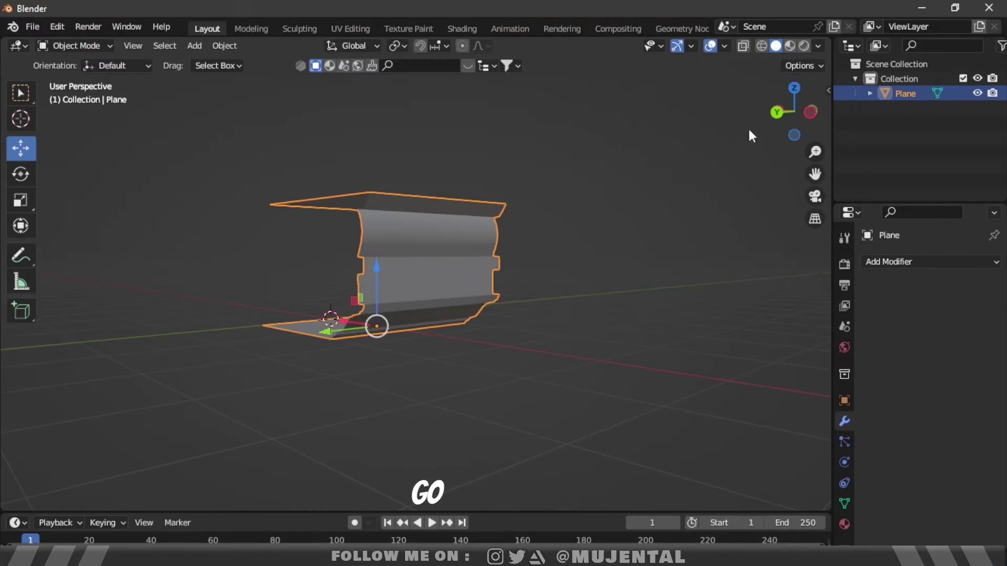
Apply Shade Auto Smooth to the moulding in Object Mode.
{"action": "left_click", "coordinate": [785, 106]}
{"action": "left_click", "coordinate": [818, 45]}
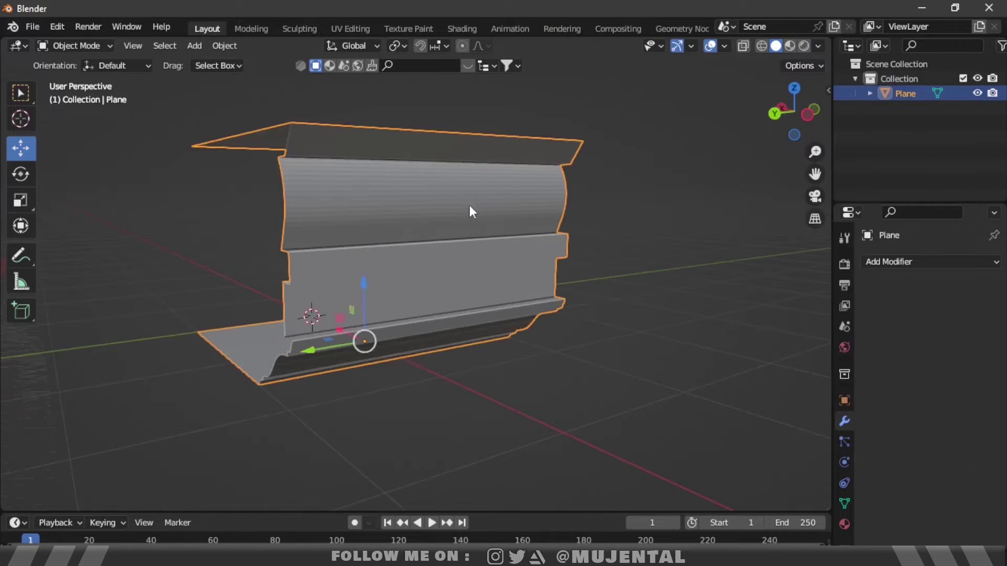
{"action": "right_click", "coordinate": [442, 193]}
{"action": "left_click", "coordinate": [436, 209]}
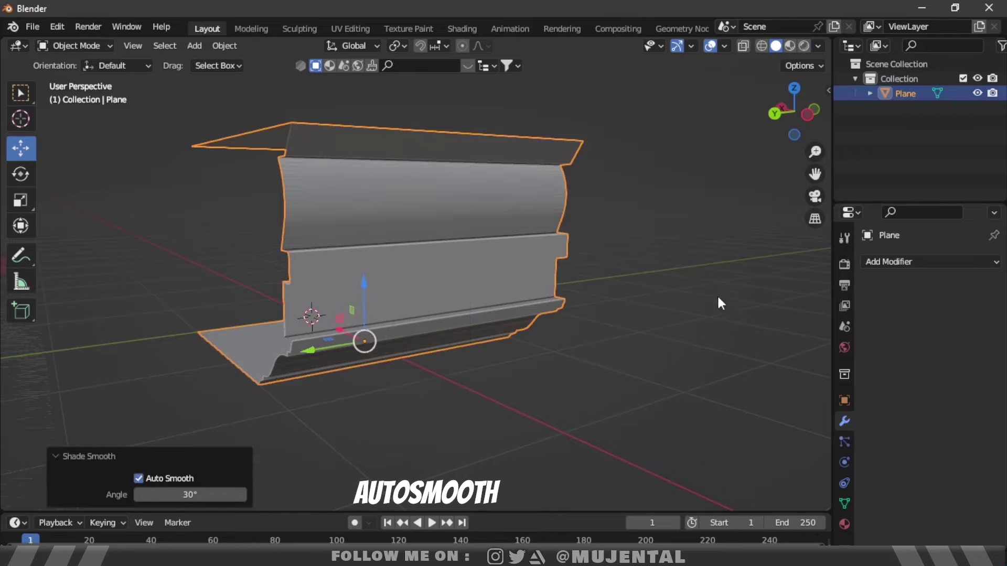
Apply all of the moulding's transforms and set its origin to its geometry.
{"action": "left_click_drag", "start_coordinate": [792, 113], "coordinate": [643, 203]}
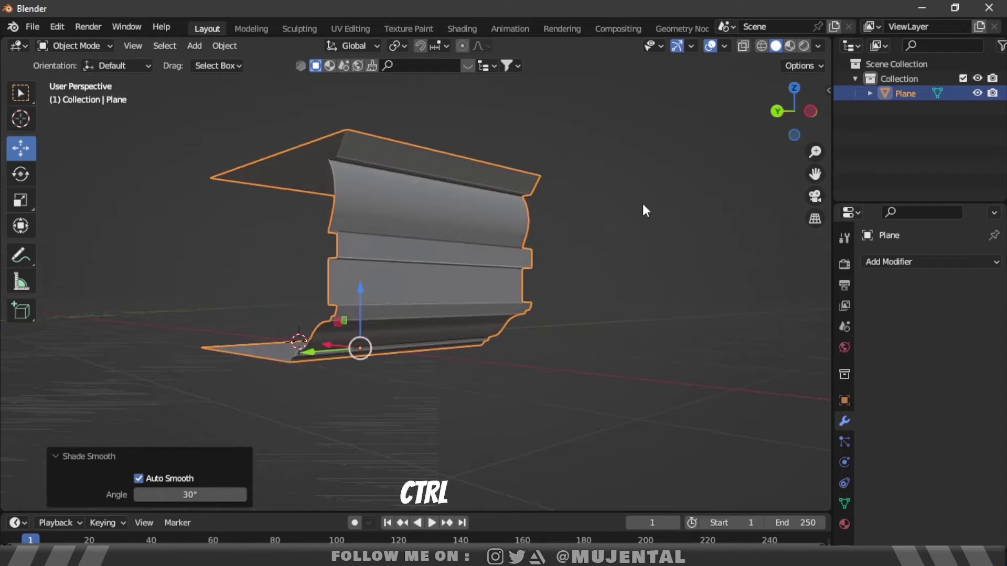
{"action": "key", "text": "ctrl+a"}
{"action": "left_click", "coordinate": [615, 204]}
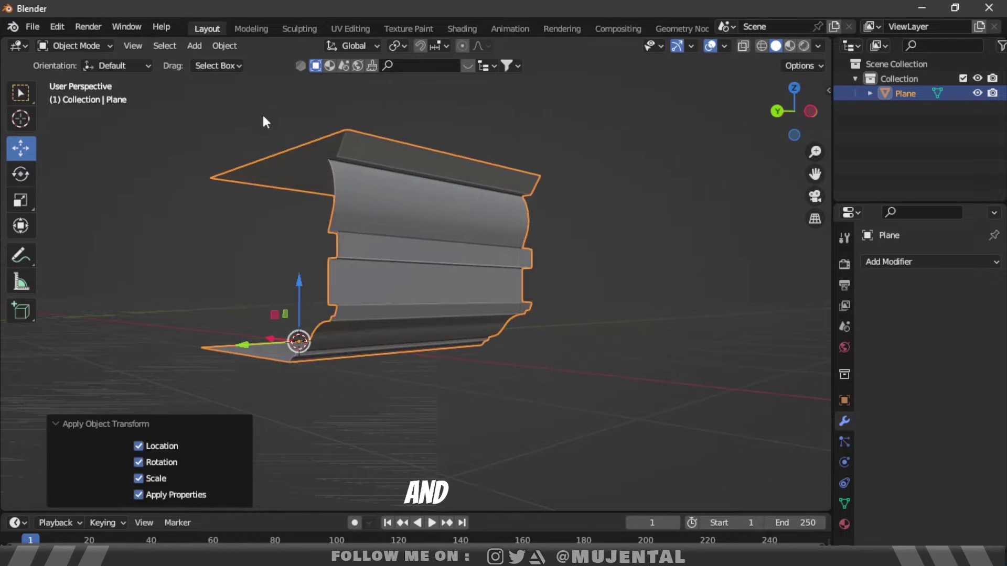
{"action": "left_click", "coordinate": [224, 45]}
{"action": "mouse_move", "coordinate": [254, 80]}
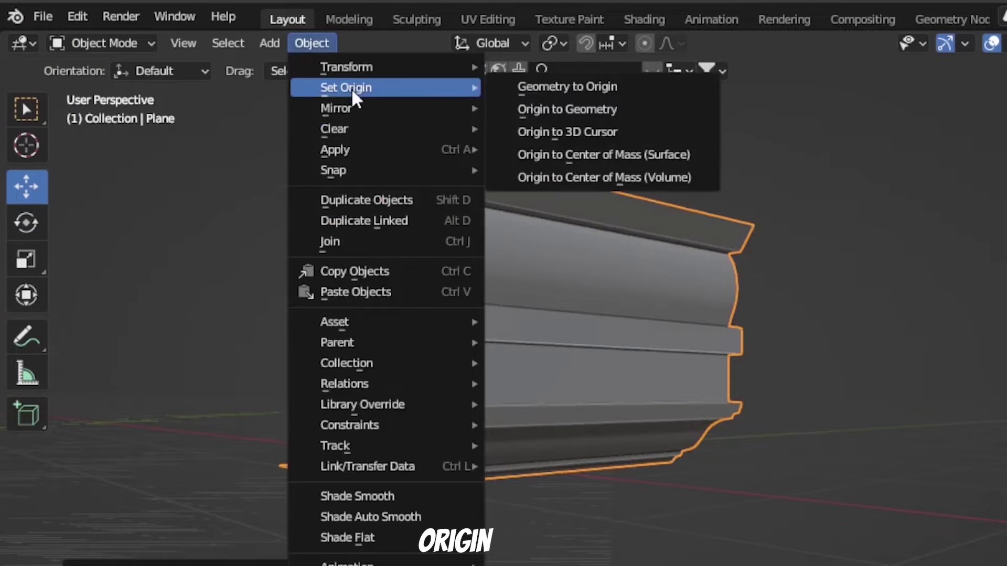
{"action": "left_click", "coordinate": [557, 107]}
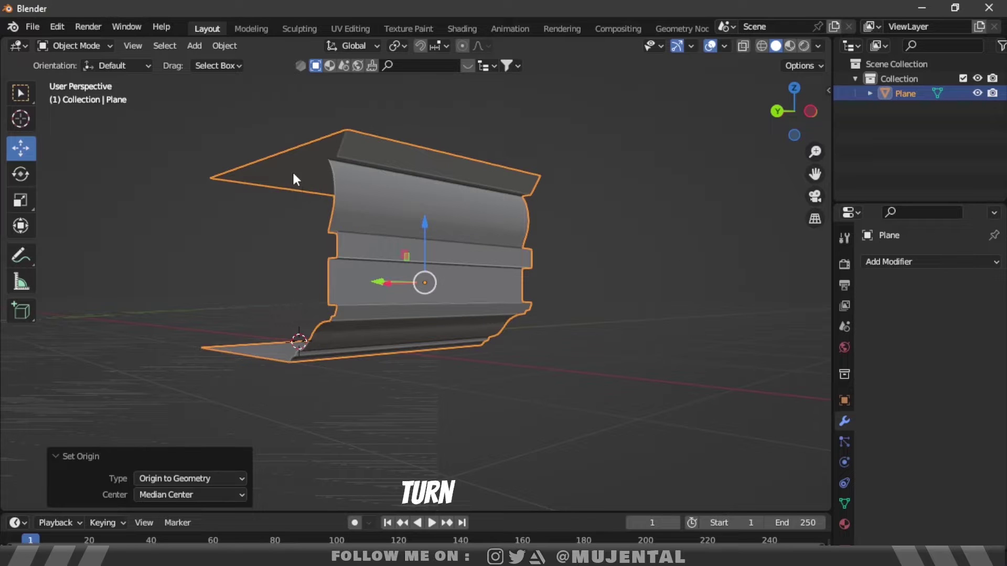
Fill both open ends of the moulding with faces in Edit Mode, using X-ray to select each end's vertices.
{"action": "key", "text": "Tab"}
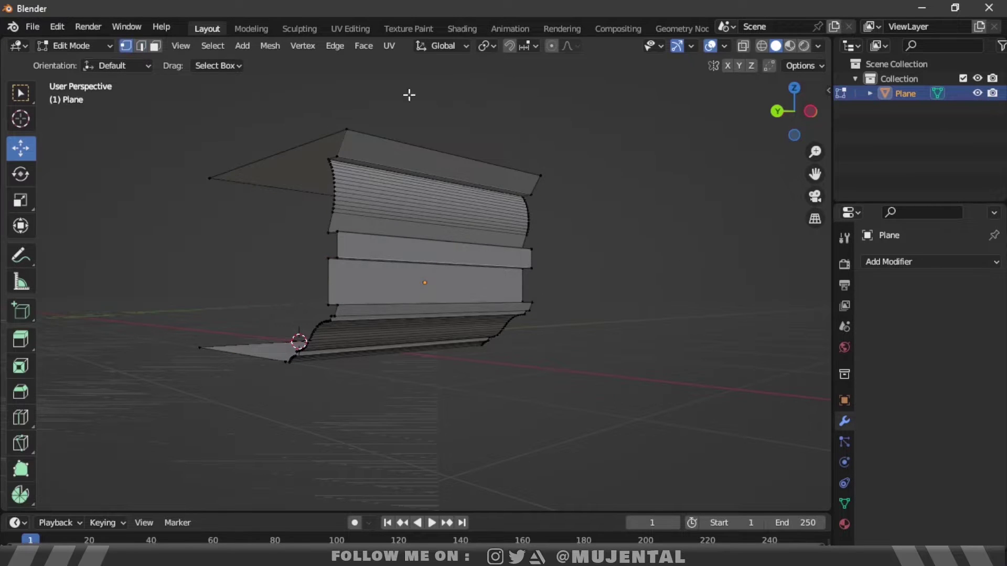
{"action": "left_click", "coordinate": [745, 46]}
{"action": "key", "text": "KP_3"}
{"action": "left_click_drag", "start_coordinate": [519, 149], "coordinate": [599, 373]}
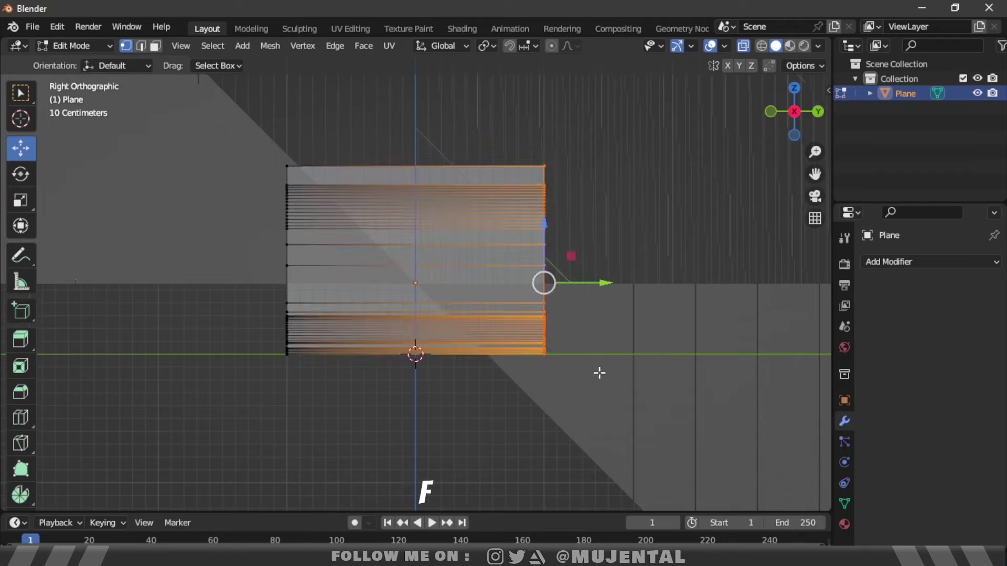
{"action": "middle_click_drag", "start_coordinate": [248, 134], "coordinate": [373, 312]}
{"action": "left_click_drag", "start_coordinate": [771, 117], "coordinate": [785, 117]}
{"action": "left_click", "coordinate": [785, 117]}
{"action": "left_click_drag", "start_coordinate": [154, 148], "coordinate": [253, 361]}
{"action": "middle_click_drag", "start_coordinate": [331, 279], "coordinate": [254, 337]}
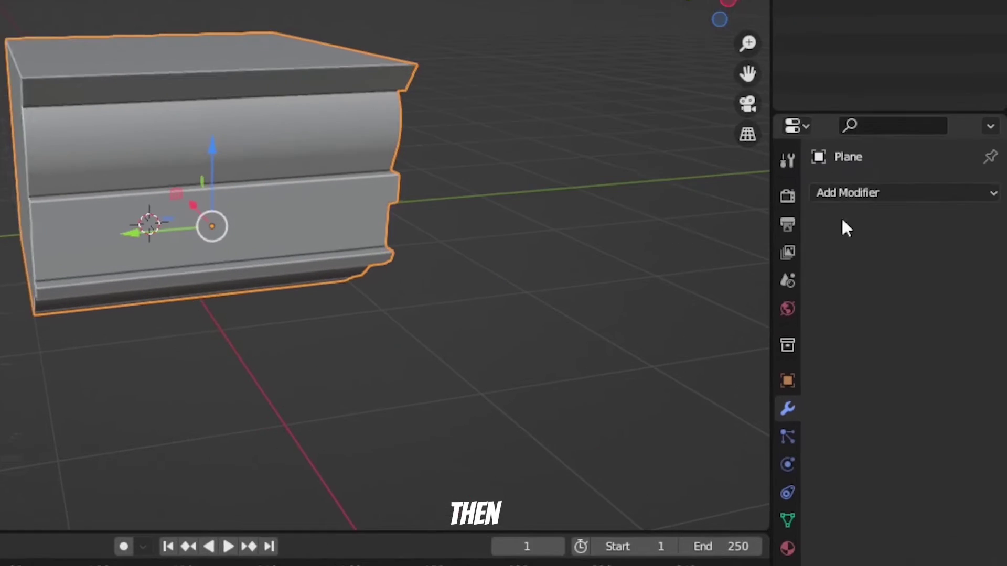
Add an Array modifier to the moulding with relative offset factors of 0 on X and -1 on Y.
{"action": "left_click", "coordinate": [907, 265]}
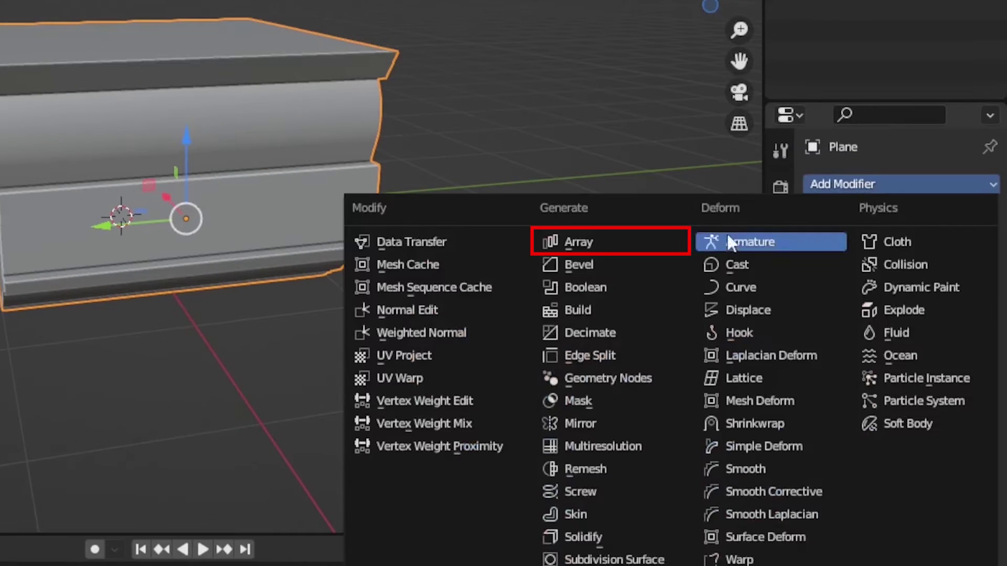
{"action": "left_click", "coordinate": [591, 242]}
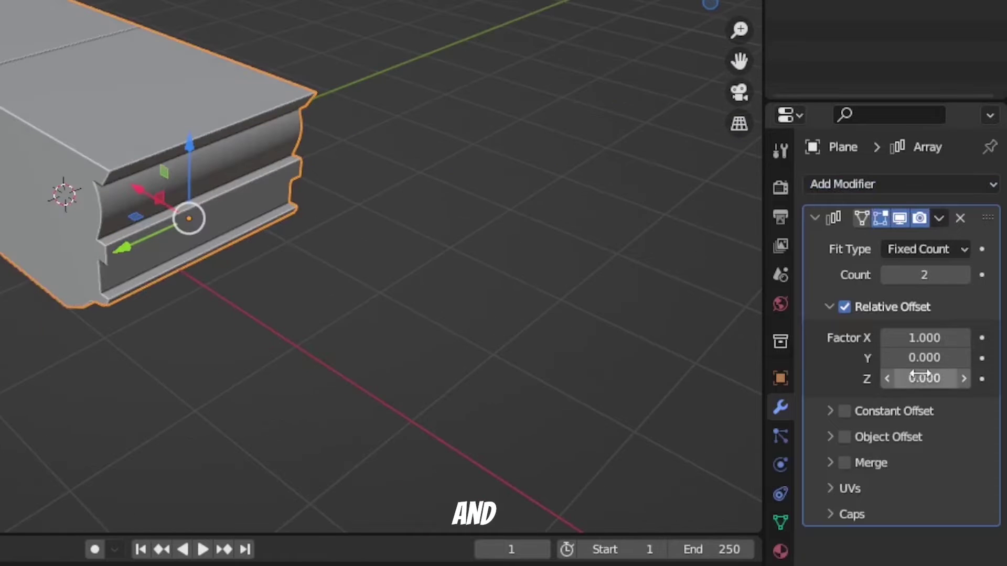
{"action": "key", "text": "Tab"}
{"action": "type", "text": "1"}
{"action": "key", "text": "Return"}
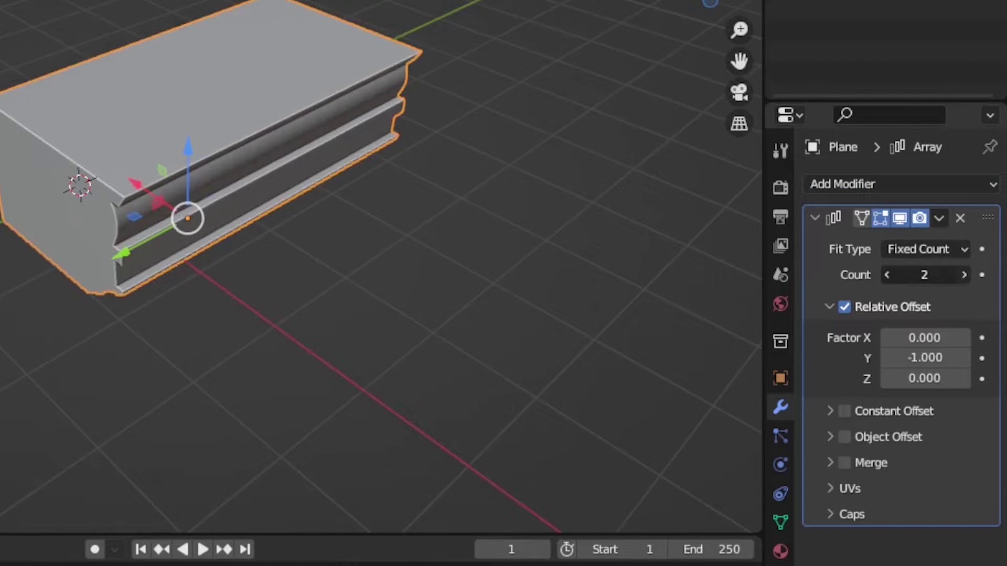
Try an array count of 8 on the moulding and remove the Array modifier.
{"action": "left_click_drag", "start_coordinate": [925, 275], "coordinate": [944, 275]}
{"action": "left_click_drag", "start_coordinate": [794, 111], "coordinate": [792, 78]}
{"action": "left_click", "coordinate": [938, 218]}
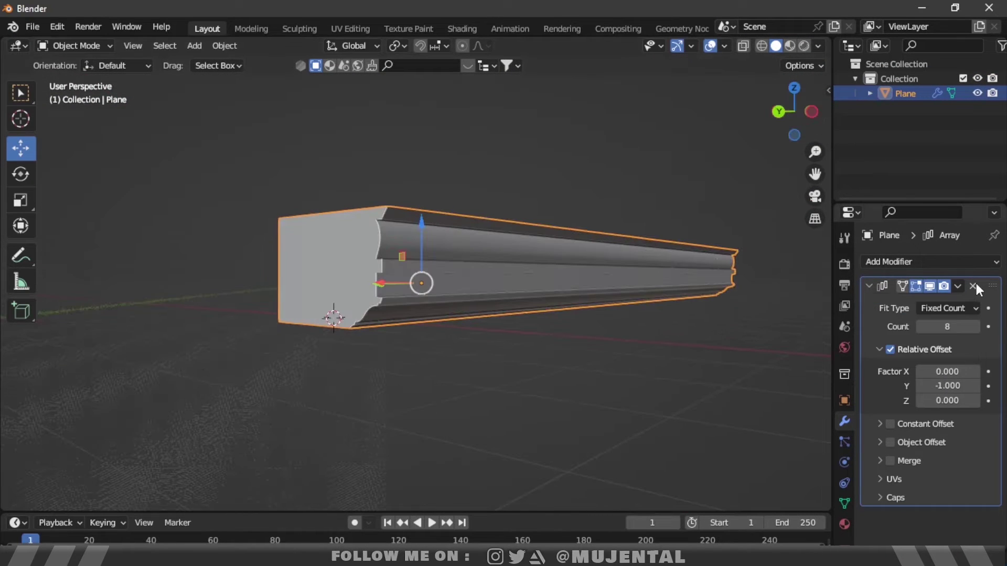
{"action": "left_click", "coordinate": [974, 286]}
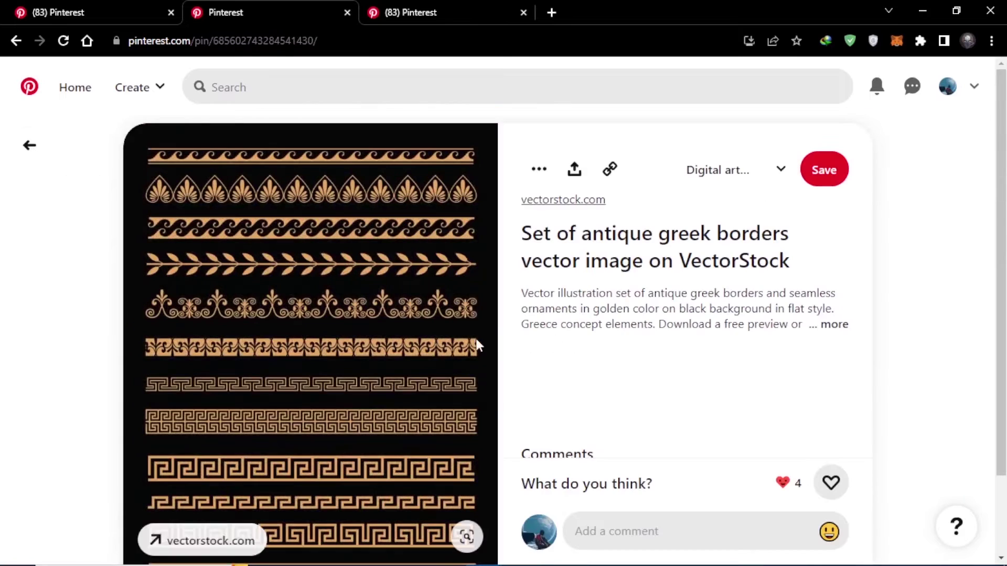
Look over the antique Greek borders reference image on Pinterest.
{"action": "scroll", "coordinate": [478, 346], "scroll_direction": "down", "scroll_amount": 3}
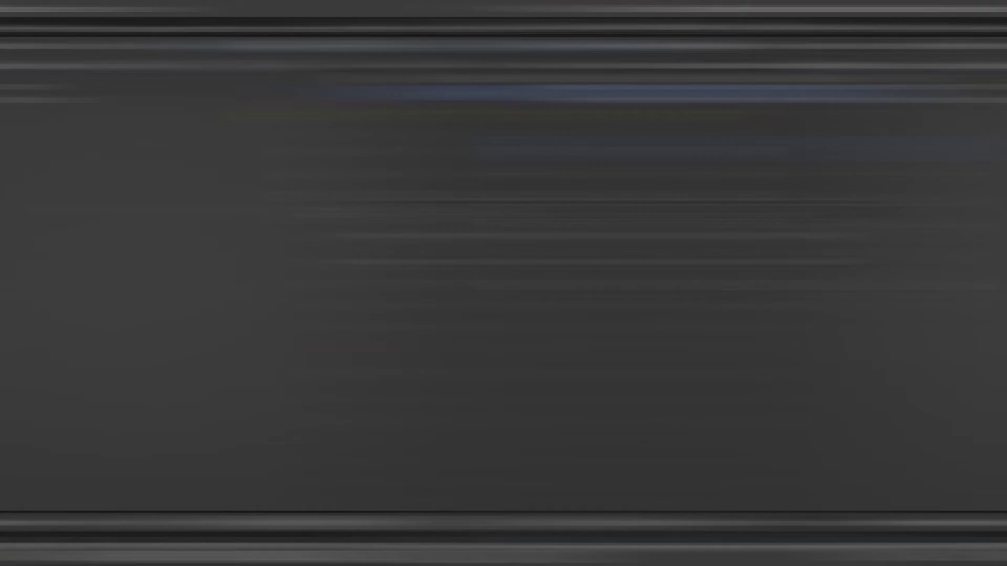
Switch to Blender and add a plane scaled to 0.262, viewed from the top.
{"action": "key", "text": "shift+a"}
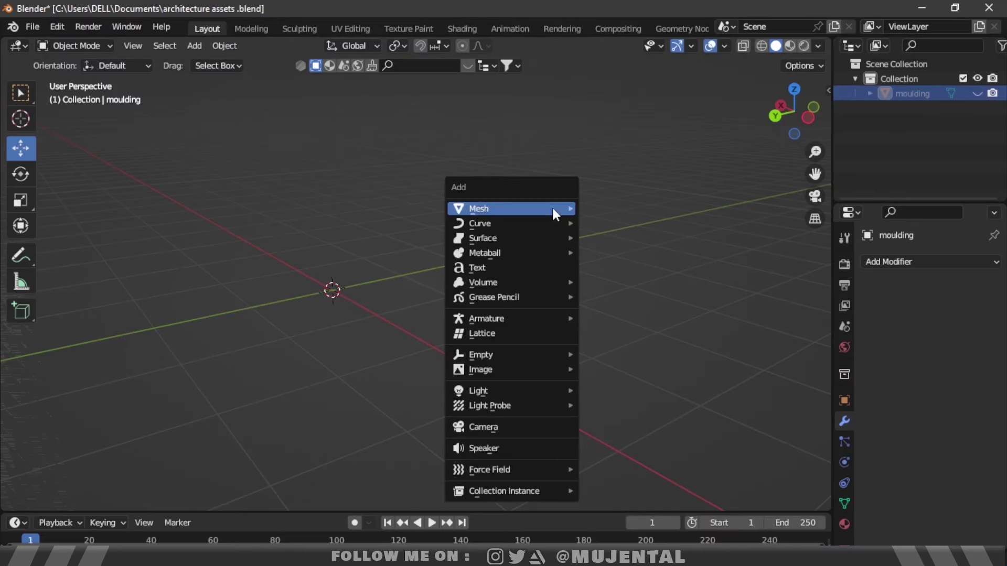
{"action": "mouse_move", "coordinate": [552, 208]}
{"action": "left_click", "coordinate": [621, 210]}
{"action": "key", "text": "KP_7"}
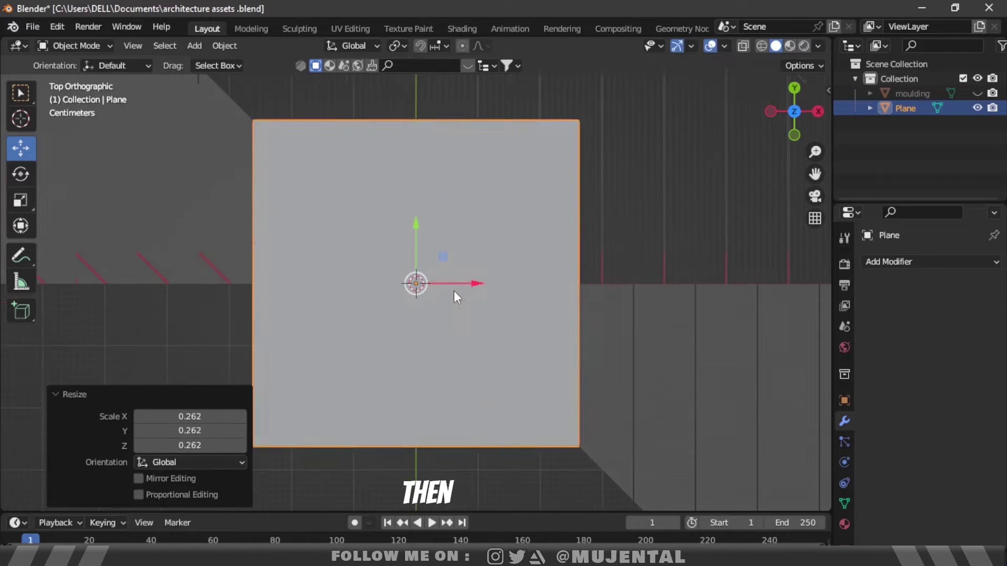
Move the plane's mesh up along Y in Edit Mode so its lower edge sits on the X axis.
{"action": "key", "text": "Tab"}
{"action": "scroll", "coordinate": [494, 236], "scroll_direction": "down", "scroll_amount": 5}
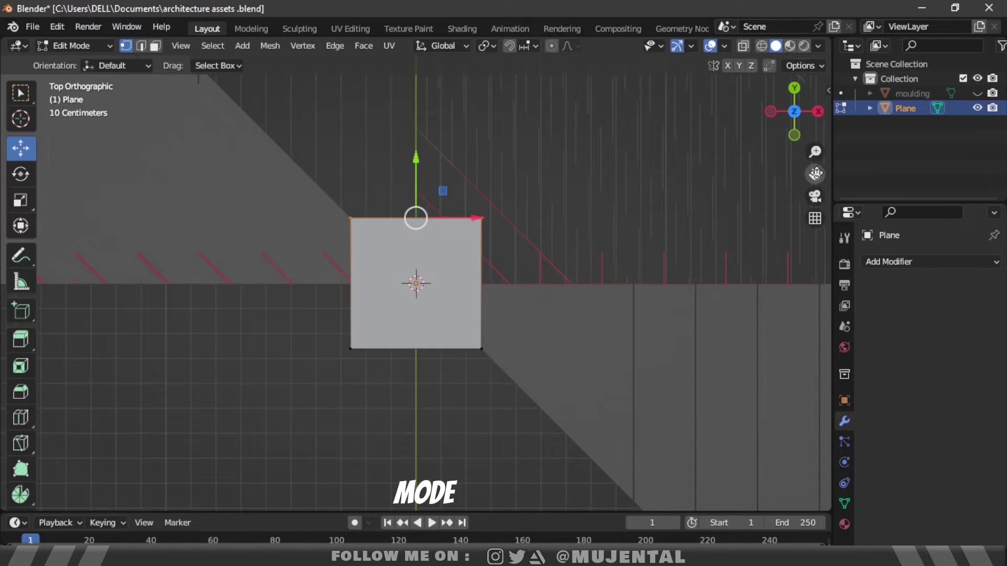
{"action": "left_click_drag", "start_coordinate": [815, 173], "coordinate": [821, 257]}
{"action": "key", "text": "a"}
{"action": "key", "text": "g"}
{"action": "key", "text": "y"}
{"action": "left_click", "coordinate": [362, 243]}
Extrude the plane's upper edge repeatedly along Y to build a column of four stacked squares.
{"action": "left_click_drag", "start_coordinate": [362, 242], "coordinate": [475, 294]}
{"action": "key", "text": "e"}
{"action": "left_click", "coordinate": [467, 207]}
{"action": "key", "text": "e"}
{"action": "key", "text": "y"}
{"action": "left_click", "coordinate": [447, 153]}
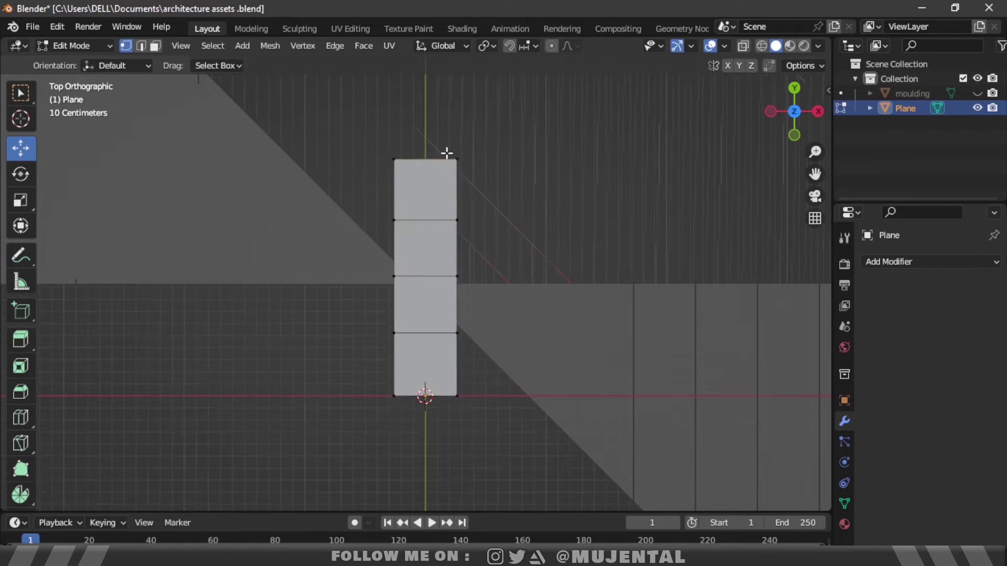
Extrude the right edge of the column's top square about 1.08 m along X and extend it with a corner square.
{"action": "left_click_drag", "start_coordinate": [447, 153], "coordinate": [498, 231]}
{"action": "key", "text": "e"}
{"action": "key", "text": "x"}
{"action": "left_click", "coordinate": [765, 221]}
{"action": "key", "text": "ctrl+z"}
{"action": "key", "text": "e"}
{"action": "key", "text": "x"}
{"action": "left_click", "coordinate": [695, 210]}
{"action": "key", "text": "x"}
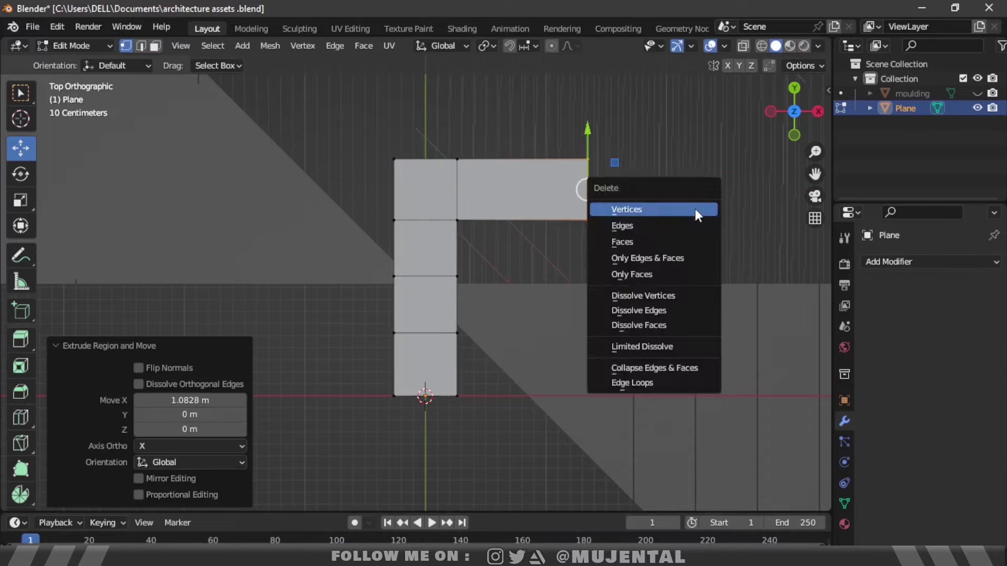
{"action": "key", "text": "e"}
{"action": "key", "text": "x"}
Extrude the corner square down along Y and turn its end back inward about 0.53 m along X.
{"action": "left_click_drag", "start_coordinate": [582, 213], "coordinate": [661, 241]}
{"action": "key", "text": "e"}
{"action": "key", "text": "y"}
{"action": "left_click", "coordinate": [661, 301]}
{"action": "left_click_drag", "start_coordinate": [575, 265], "coordinate": [639, 331]}
{"action": "key", "text": "e"}
{"action": "key", "text": "x"}
{"action": "left_click", "coordinate": [576, 316]}
{"action": "scroll", "coordinate": [577, 315], "scroll_direction": "down", "scroll_amount": 1}
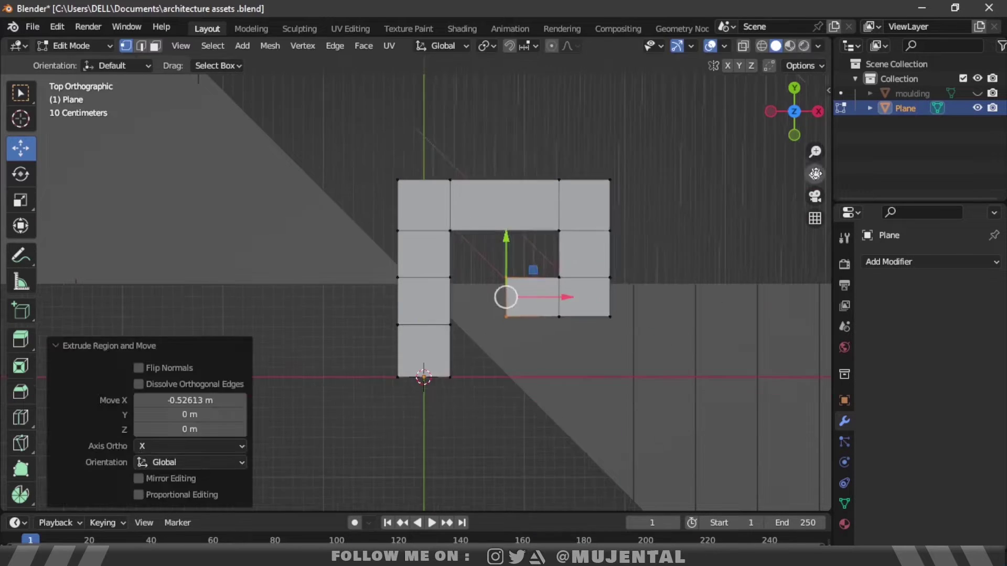
Extrude the column's bottom edge down along Y and the new square's left edge about 1.03 m in negative X.
{"action": "left_click_drag", "start_coordinate": [816, 174], "coordinate": [821, 138]}
{"action": "key", "text": "e"}
{"action": "key", "text": "y"}
{"action": "left_click", "coordinate": [461, 404]}
{"action": "left_click_drag", "start_coordinate": [380, 320], "coordinate": [420, 411]}
{"action": "key", "text": "e"}
{"action": "key", "text": "Escape"}
{"action": "left_click_drag", "start_coordinate": [458, 371], "coordinate": [355, 371]}
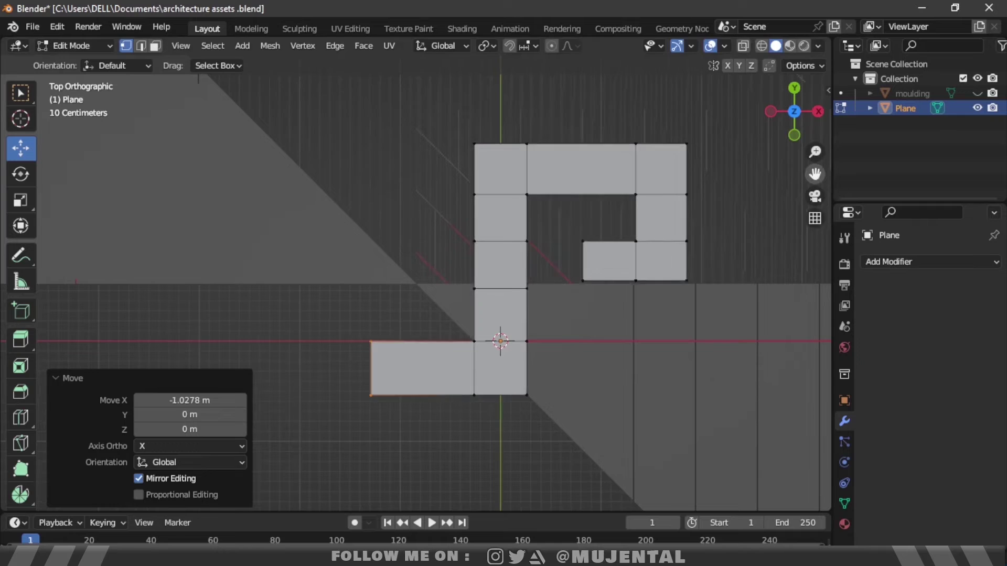
Complete the left hook by extruding a corner square, an upright along Y and an inward arm along X.
{"action": "left_click", "coordinate": [420, 335]}
{"action": "left_click_drag", "start_coordinate": [423, 324], "coordinate": [332, 351]}
{"action": "key", "text": "e"}
{"action": "key", "text": "y"}
{"action": "left_click", "coordinate": [439, 211]}
{"action": "key", "text": "e"}
{"action": "key", "text": "y"}
{"action": "left_click", "coordinate": [439, 162]}
{"action": "left_click_drag", "start_coordinate": [440, 184], "coordinate": [390, 278]}
{"action": "key", "text": "e"}
{"action": "key", "text": "x"}
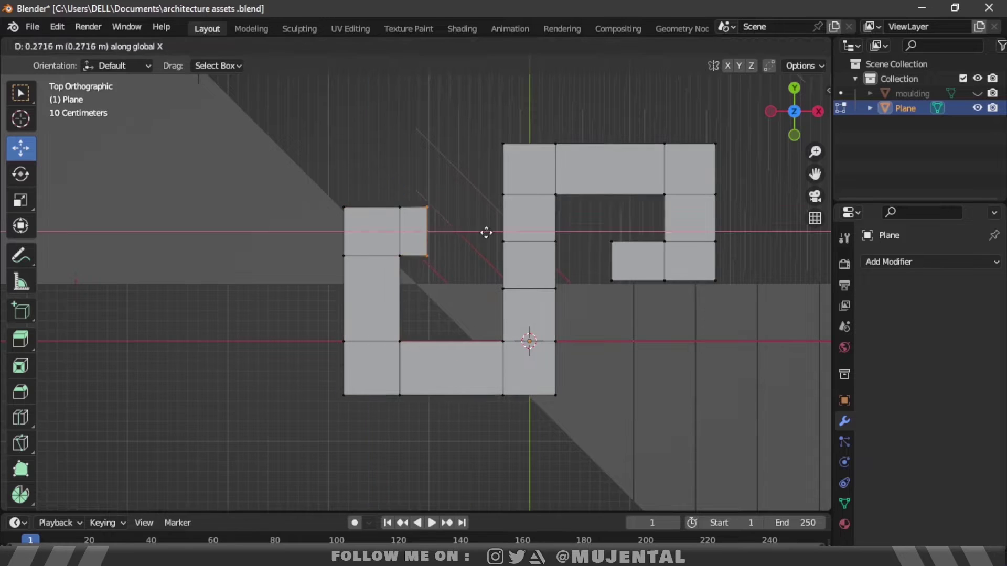
{"action": "left_click", "coordinate": [516, 236]}
Make a linked duplicate of the Greek key shape and move it along X beside the original.
{"action": "key", "text": "Tab"}
{"action": "scroll", "coordinate": [519, 315], "scroll_direction": "down", "scroll_amount": 4}
{"action": "key", "text": "shift+d"}
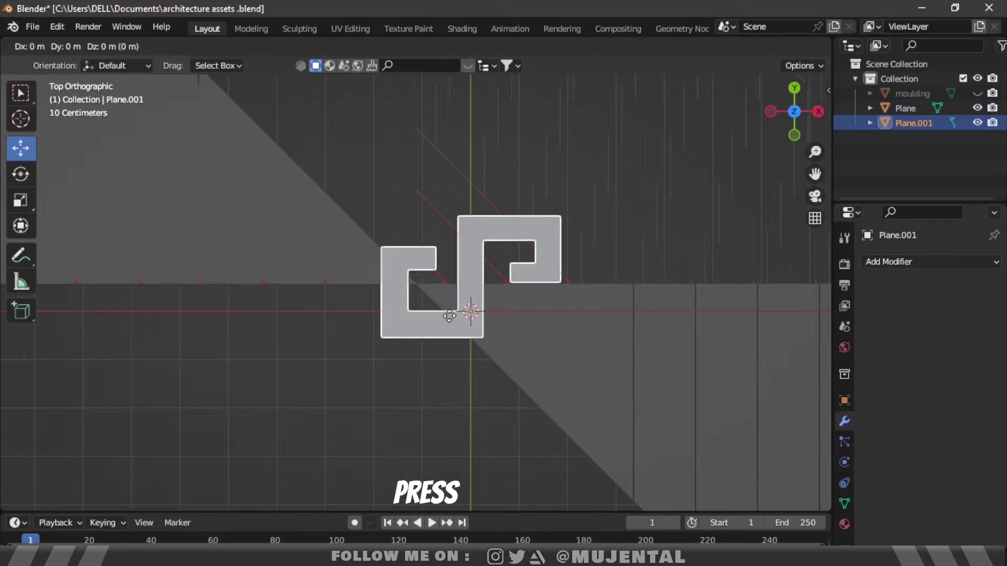
{"action": "right_click", "coordinate": [450, 315]}
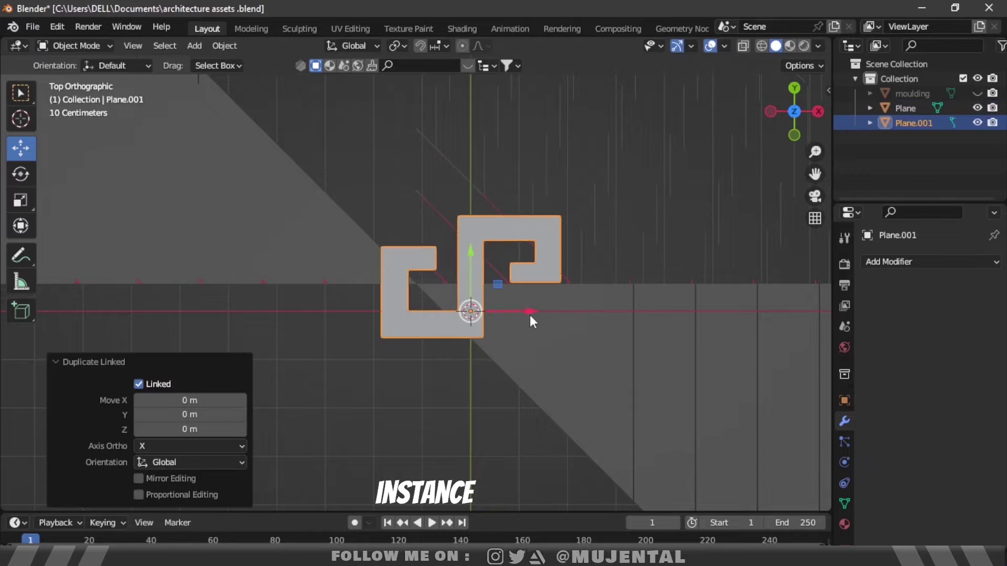
{"action": "left_click_drag", "start_coordinate": [530, 313], "coordinate": [637, 313]}
{"action": "scroll", "coordinate": [646, 285], "scroll_direction": "up", "scroll_amount": 3}
Thin the original's left hook by moving its upper arm's lower edge up and its outer edge inward along X.
{"action": "left_click", "coordinate": [614, 269]}
{"action": "key", "text": "Tab"}
{"action": "left_click_drag", "start_coordinate": [463, 264], "coordinate": [340, 247]}
{"action": "left_click_drag", "start_coordinate": [404, 207], "coordinate": [403, 196]}
{"action": "left_click_drag", "start_coordinate": [333, 206], "coordinate": [373, 394]}
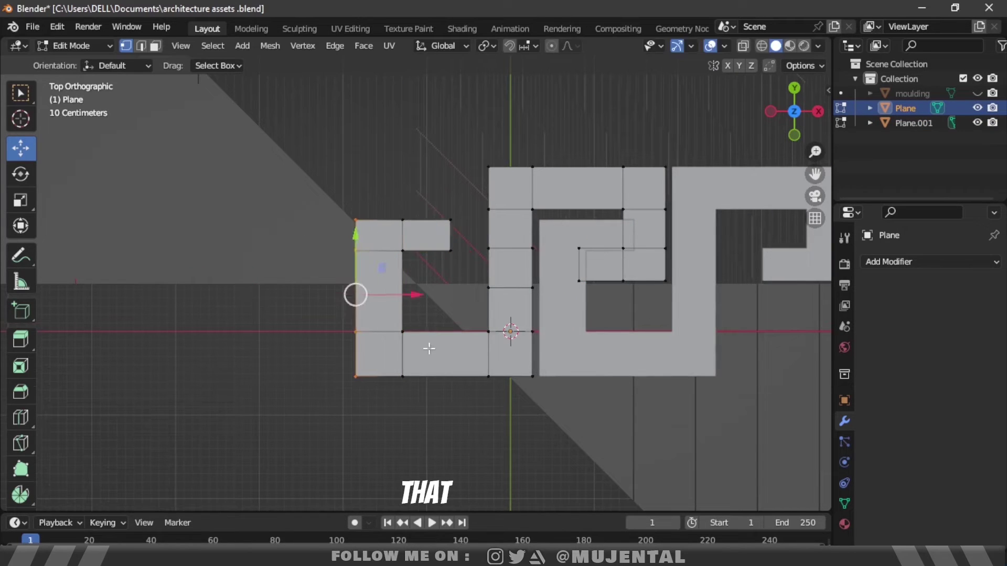
{"action": "left_click_drag", "start_coordinate": [419, 295], "coordinate": [435, 295]}
Move the linked duplicate about 0.19 m in negative X towards the original in Object Mode.
{"action": "key", "text": "Tab"}
{"action": "left_click", "coordinate": [682, 328]}
{"action": "left_click_drag", "start_coordinate": [752, 331], "coordinate": [735, 331]}
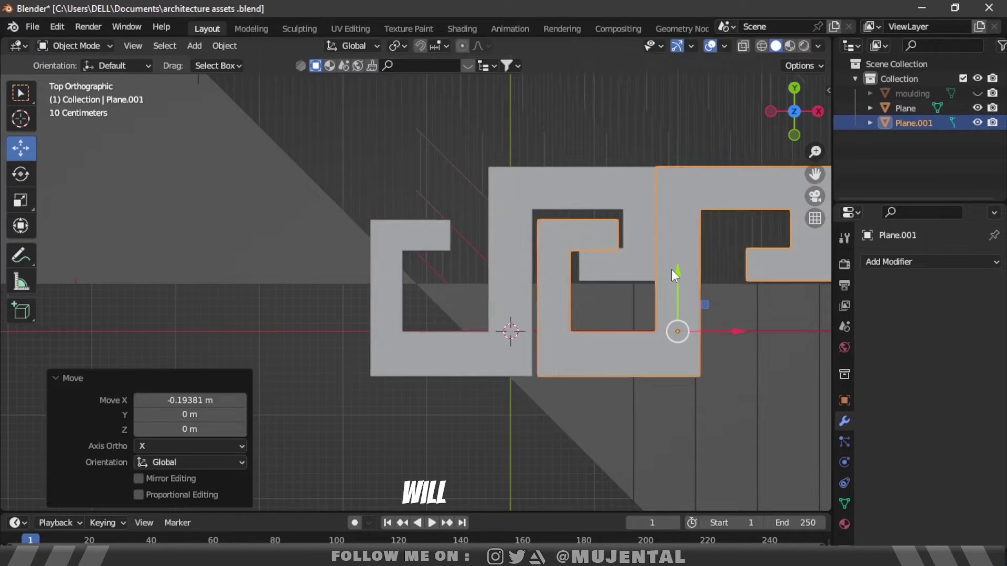
Thin the central column by moving its left edge about 0.11 m along X, and lower the bottom arm's upper edge.
{"action": "left_click", "coordinate": [638, 261]}
{"action": "key", "text": "Tab"}
{"action": "left_click", "coordinate": [742, 46]}
{"action": "left_click_drag", "start_coordinate": [544, 273], "coordinate": [553, 272]}
{"action": "left_click_drag", "start_coordinate": [352, 312], "coordinate": [527, 344]}
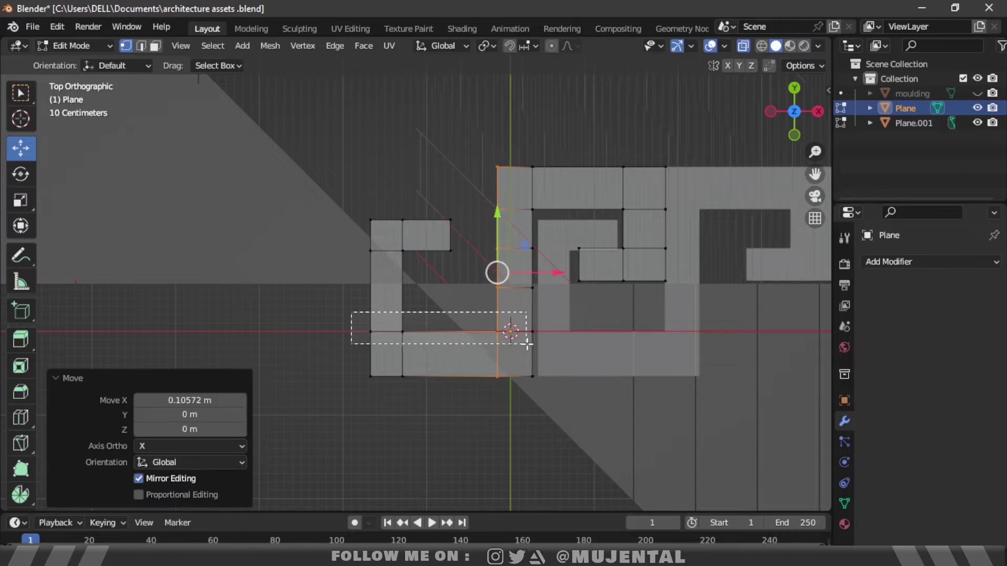
{"action": "key", "text": "g"}
{"action": "key", "text": "y"}
{"action": "left_click_drag", "start_coordinate": [444, 290], "coordinate": [443, 282]}
{"action": "key", "text": "alt+a"}
Slim the right hook by shifting its inner end down, its outer edge inward and its top edge down about 0.17 m.
{"action": "middle_click_drag", "start_coordinate": [573, 248], "coordinate": [468, 270], "text": "shift"}
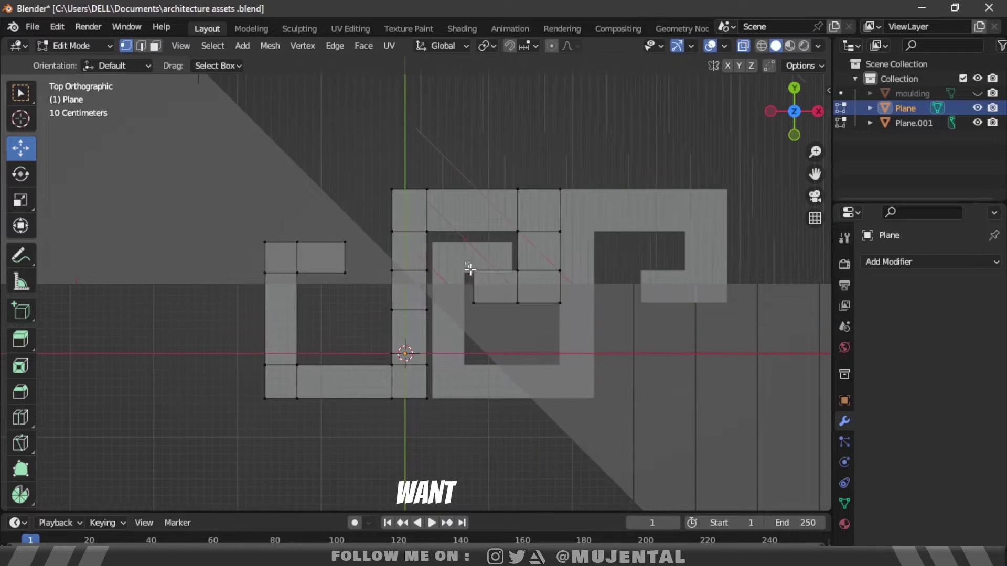
{"action": "left_click_drag", "start_coordinate": [468, 266], "coordinate": [569, 312]}
{"action": "left_click_drag", "start_coordinate": [516, 227], "coordinate": [516, 239]}
{"action": "left_click_drag", "start_coordinate": [543, 179], "coordinate": [581, 324]}
{"action": "left_click_drag", "start_coordinate": [615, 252], "coordinate": [605, 252]}
{"action": "left_click_drag", "start_coordinate": [367, 167], "coordinate": [572, 208]}
{"action": "left_click_drag", "start_coordinate": [477, 153], "coordinate": [477, 166]}
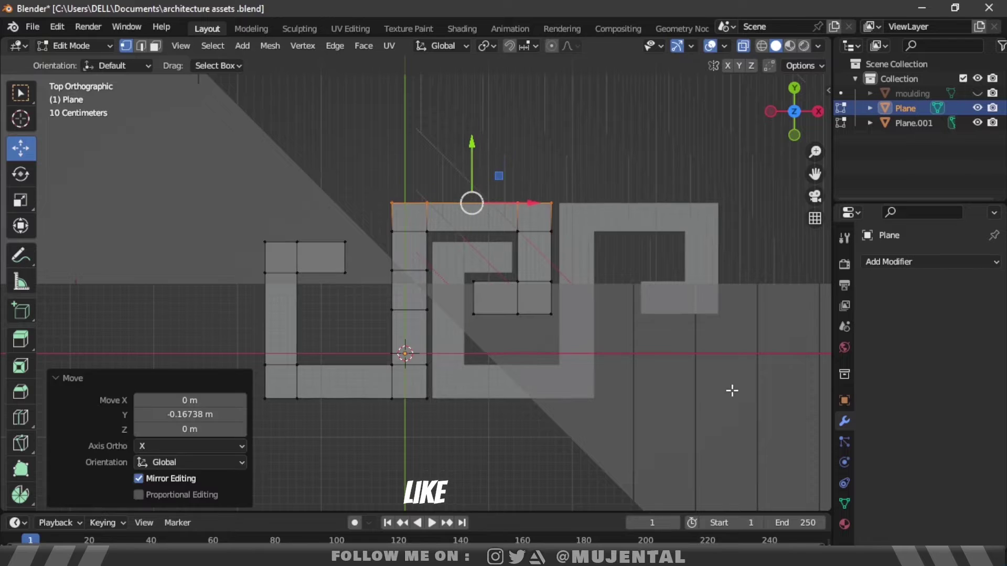
Raise the bottom arm about 0.26 m along Y and shift the left hook outward in negative X.
{"action": "left_click_drag", "start_coordinate": [273, 367], "coordinate": [435, 407]}
{"action": "key", "text": "g"}
{"action": "key", "text": "y"}
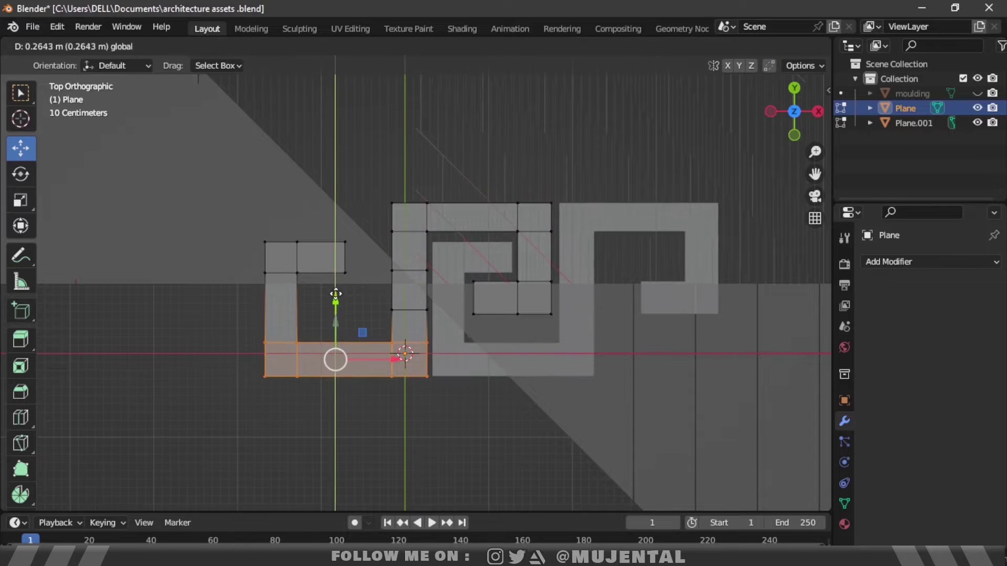
{"action": "left_click", "coordinate": [335, 294]}
{"action": "left_click_drag", "start_coordinate": [200, 167], "coordinate": [367, 388]}
{"action": "key", "text": "g"}
{"action": "key", "text": "x"}
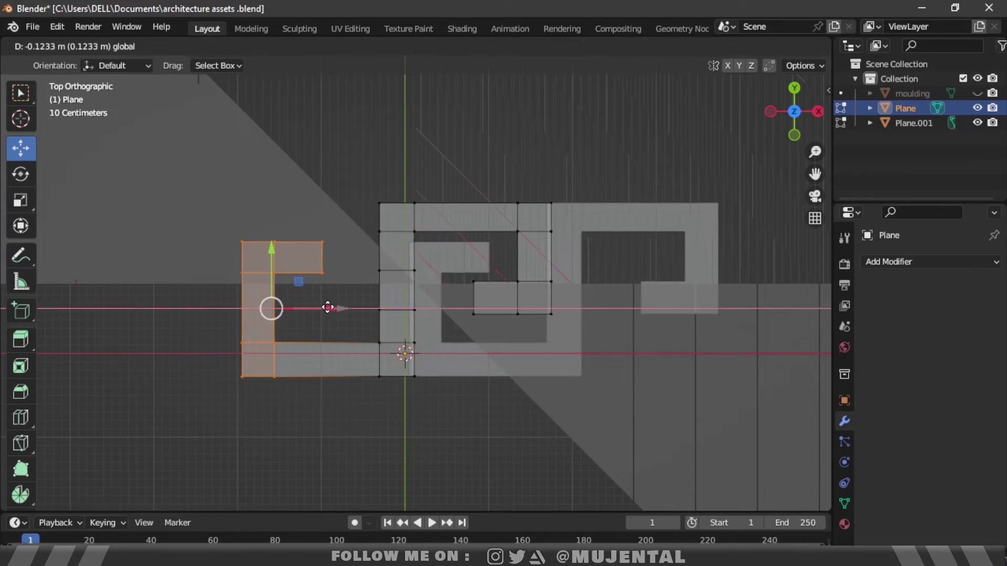
{"action": "left_click_drag", "start_coordinate": [328, 307], "coordinate": [326, 307]}
Move the linked duplicate along X to leave an even gap beside the original.
{"action": "key", "text": "Tab"}
{"action": "left_click", "coordinate": [558, 335]}
{"action": "left_click_drag", "start_coordinate": [618, 353], "coordinate": [634, 353]}
{"action": "left_click", "coordinate": [716, 173]}
Delete the linked duplicate of the Greek key shape.
{"action": "left_click_drag", "start_coordinate": [786, 105], "coordinate": [818, 53]}
{"action": "left_click", "coordinate": [503, 307]}
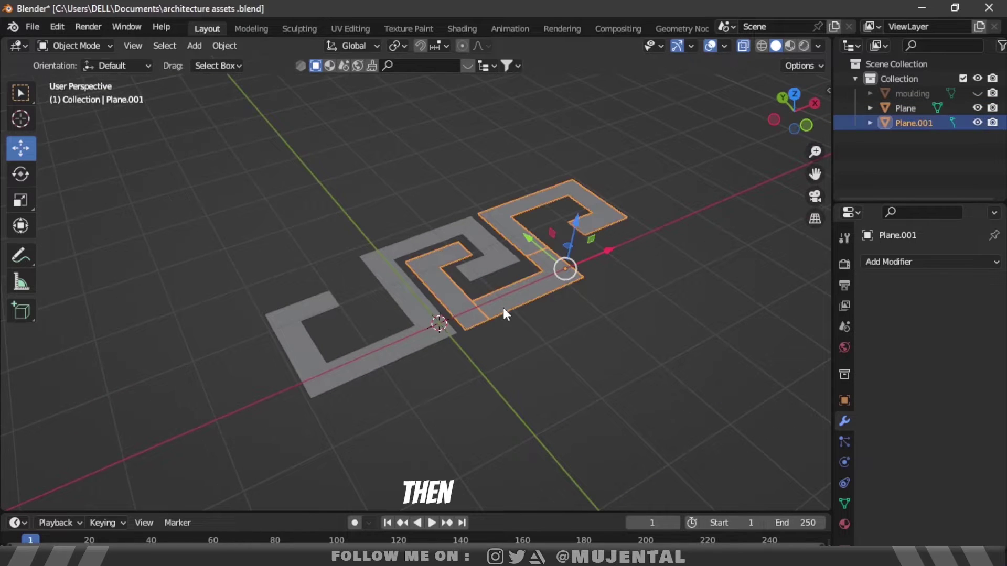
{"action": "key", "text": "x"}
{"action": "left_click", "coordinate": [503, 309]}
Rotate the original Greek key shape 90 degrees around the global X axis.
{"action": "left_click", "coordinate": [441, 309]}
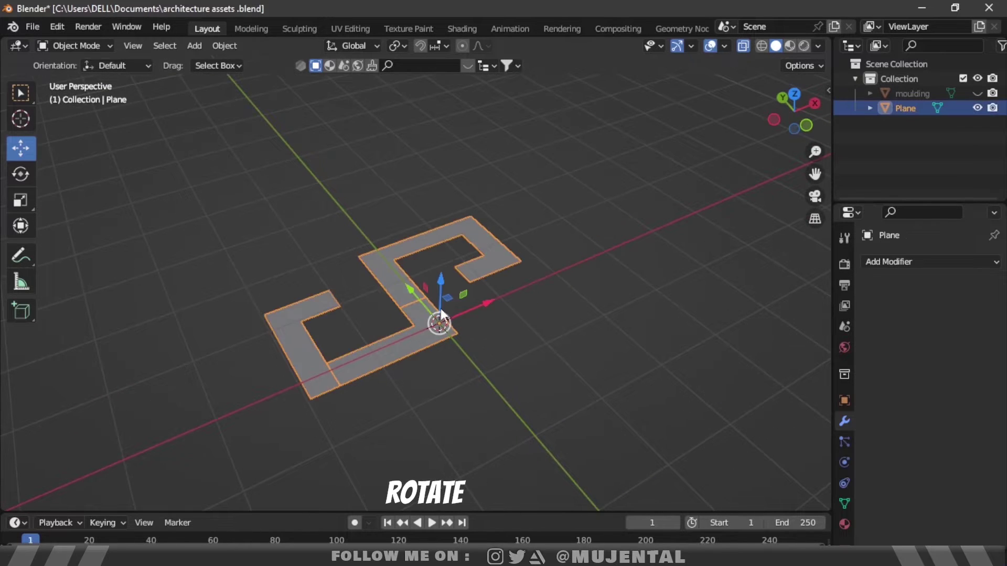
{"action": "key", "text": "shift+d"}
{"action": "type", "text": "rx"}
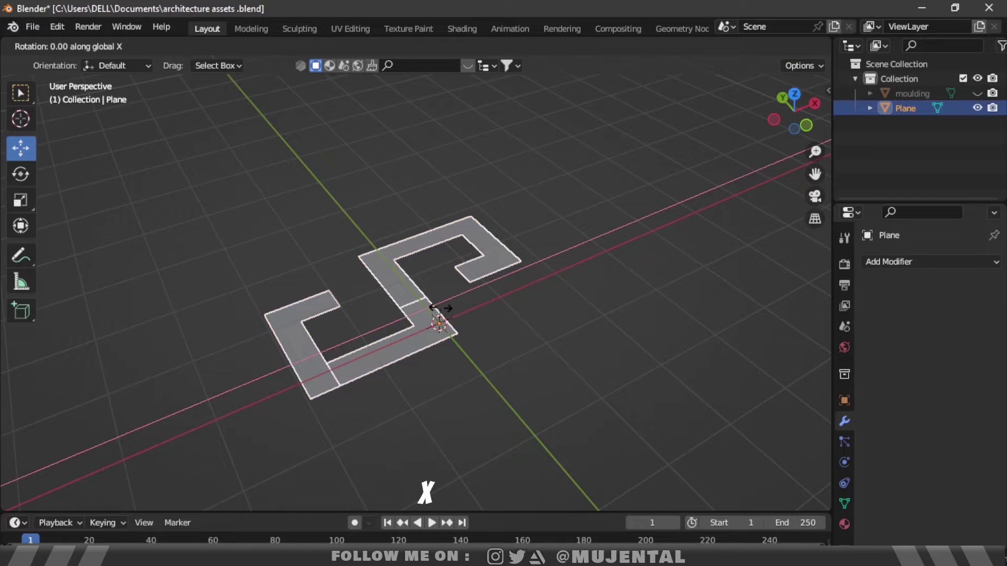
{"action": "type", "text": "90"}
{"action": "key", "text": "Return"}
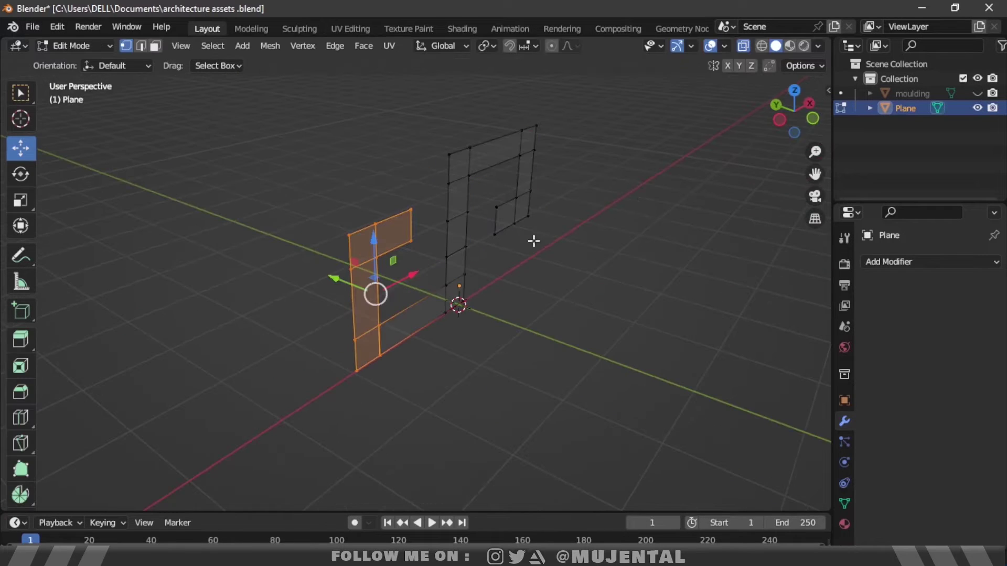
Extrude all faces of the Greek key shape about 0.2 m along their normal in Edit Mode.
{"action": "key", "text": "a"}
{"action": "middle_click_drag", "start_coordinate": [584, 231], "coordinate": [678, 166]}
{"action": "key", "text": "e"}
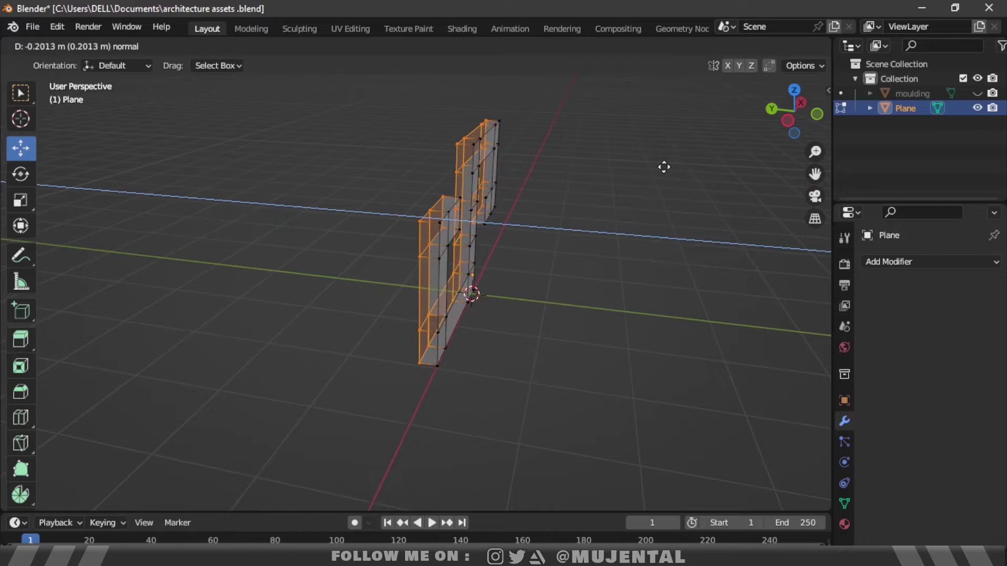
{"action": "left_click", "coordinate": [664, 167]}
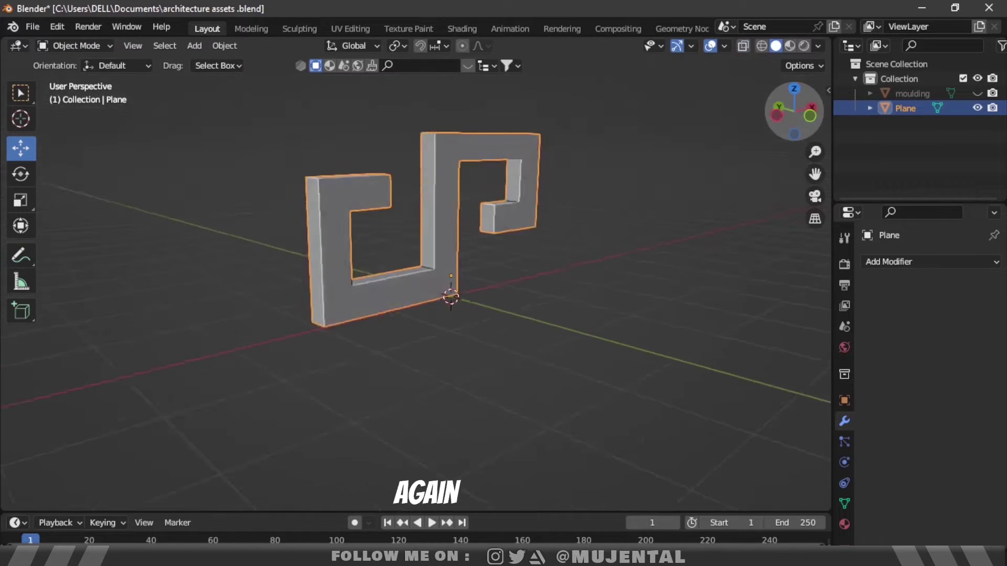
Apply Shade Auto Smooth to the extruded Greek key shape in Object Mode.
{"action": "middle_click_drag", "start_coordinate": [514, 173], "coordinate": [549, 125]}
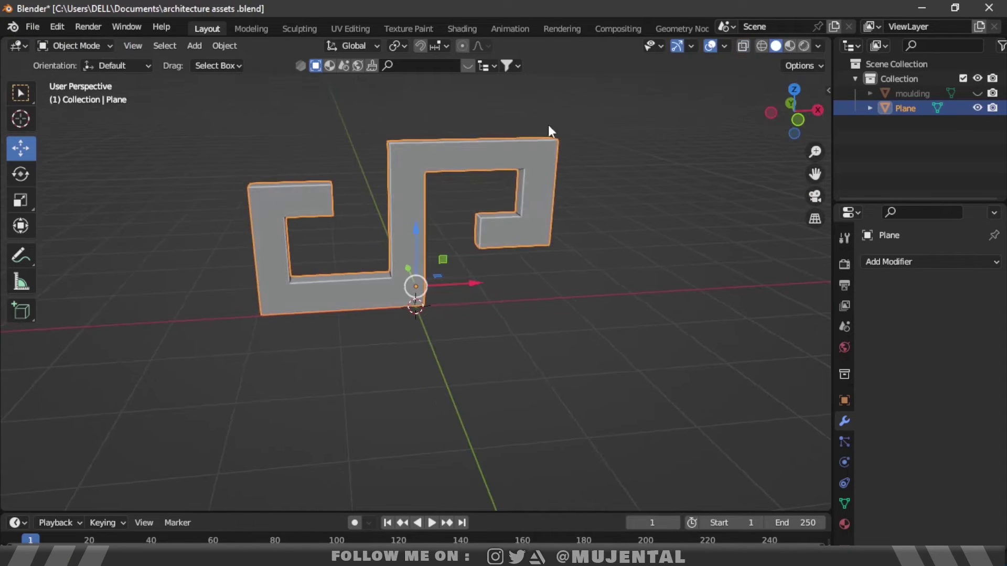
{"action": "right_click", "coordinate": [501, 156]}
{"action": "left_click", "coordinate": [497, 157]}
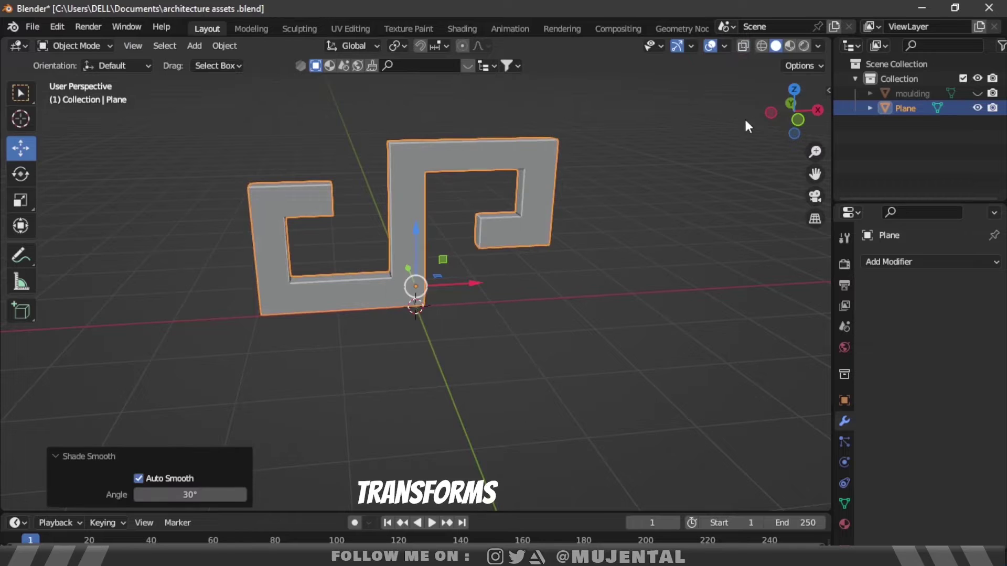
Apply all transforms to the extruded Greek key shape and add an Array modifier to it.
{"action": "left_click_drag", "start_coordinate": [784, 112], "coordinate": [824, 108]}
{"action": "key", "text": "ctrl+a"}
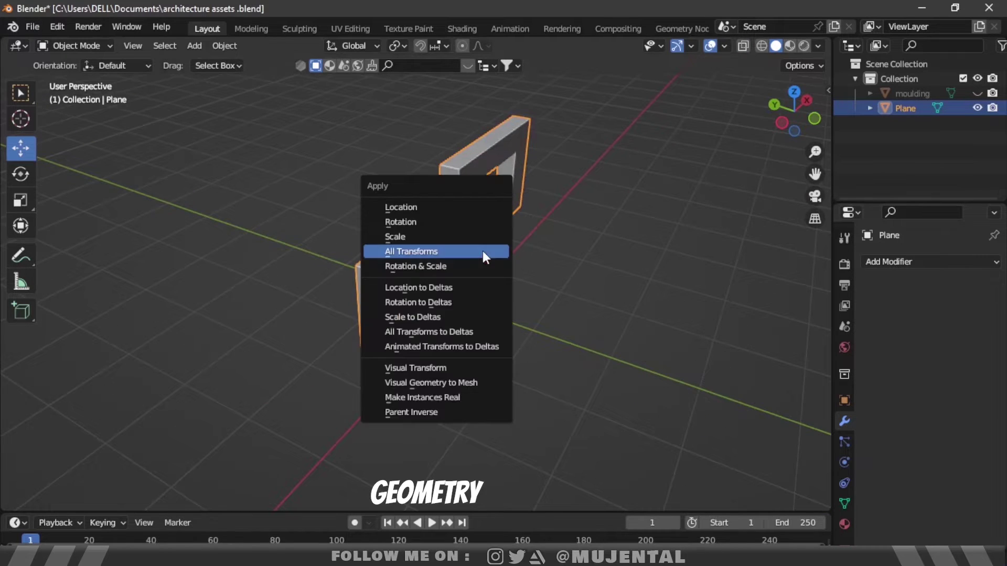
{"action": "left_click", "coordinate": [480, 248]}
{"action": "left_click", "coordinate": [813, 118]}
{"action": "left_click", "coordinate": [892, 262]}
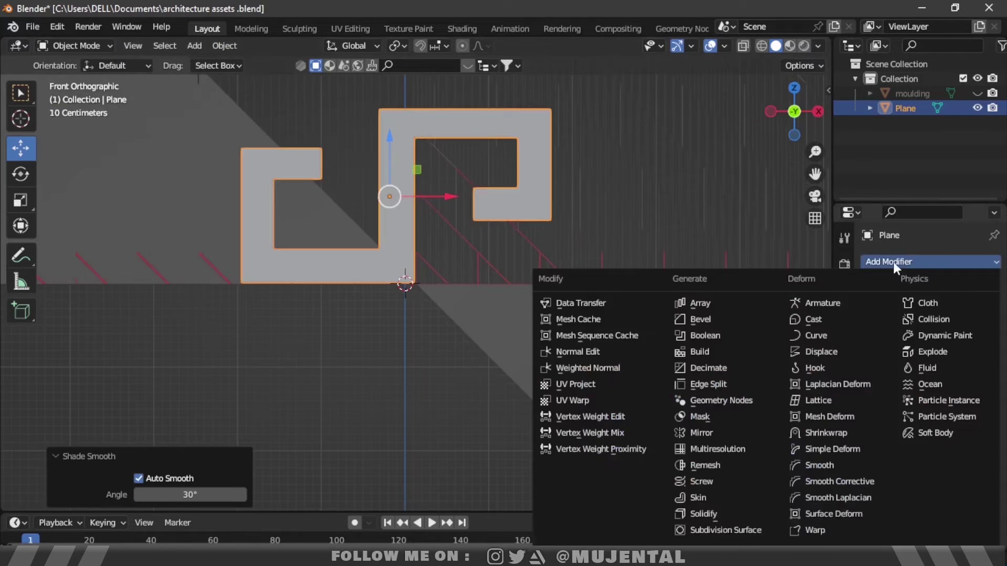
{"action": "left_click", "coordinate": [741, 302]}
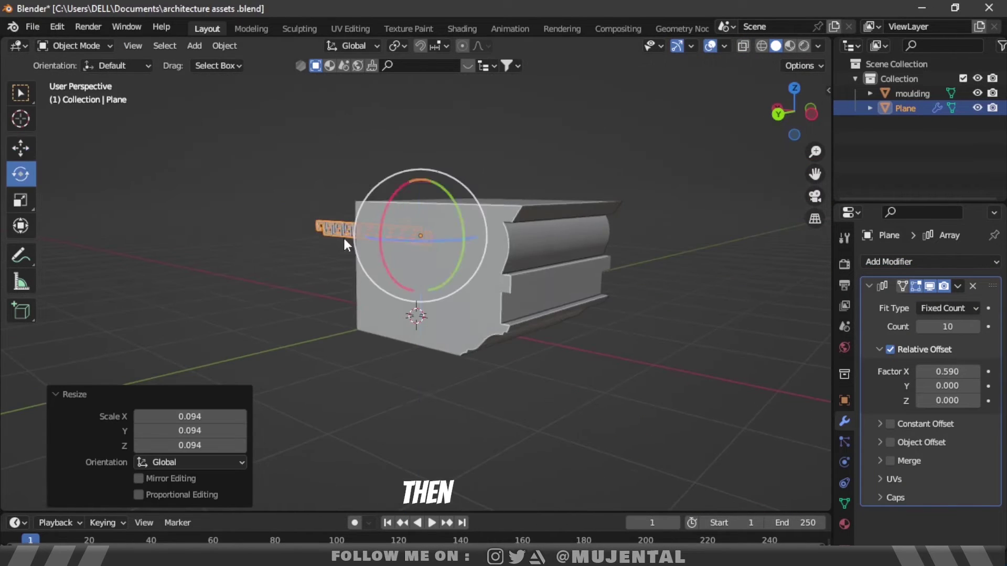
Rotate the Greek key array -90 degrees around the global Z axis to align it with the moulding.
{"action": "type", "text": "rz"}
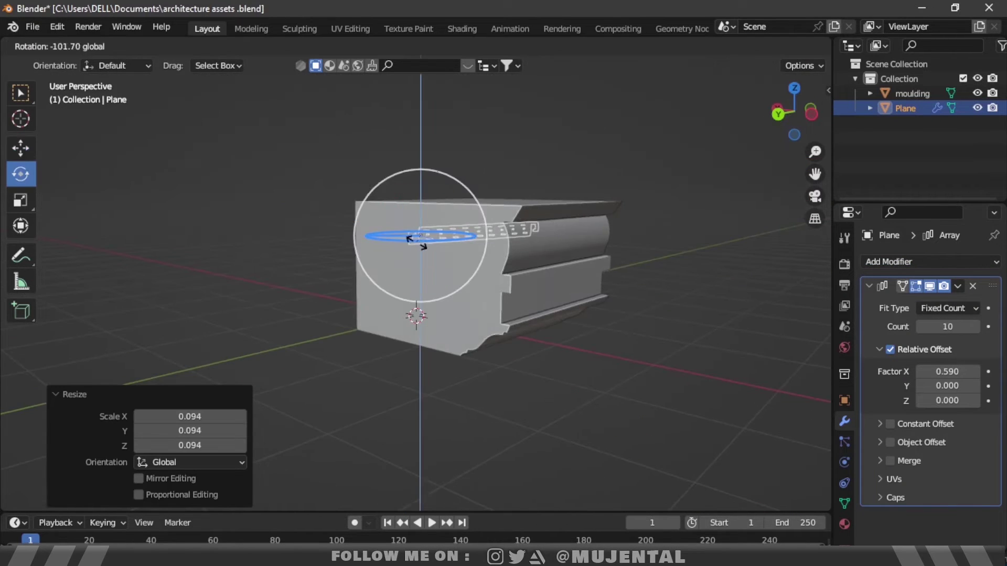
{"action": "type", "text": "-90"}
{"action": "key", "text": "Return"}
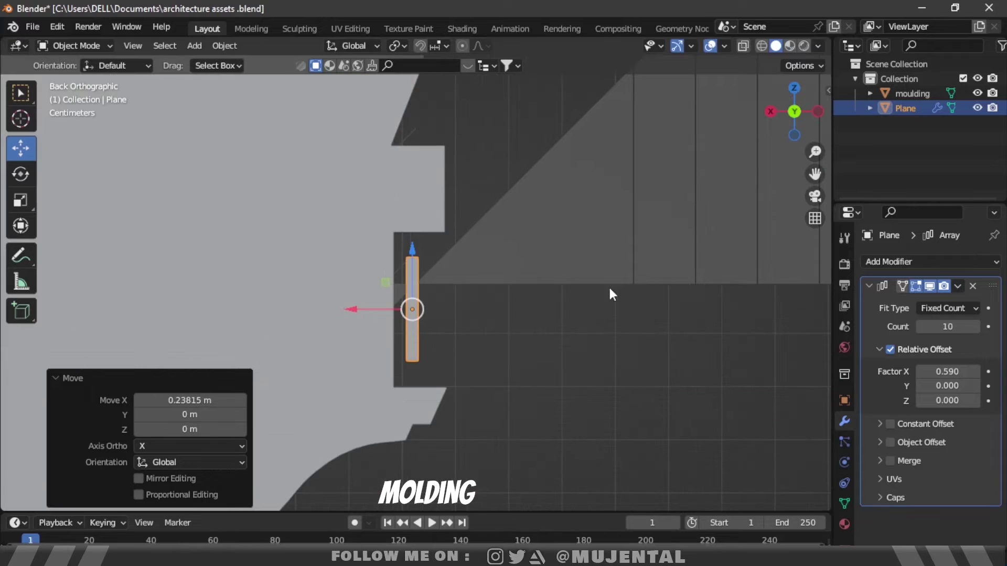
Scale the Greek key array to fit the height of the moulding's recessed band, and adjust its length along Y.
{"action": "key", "text": "s"}
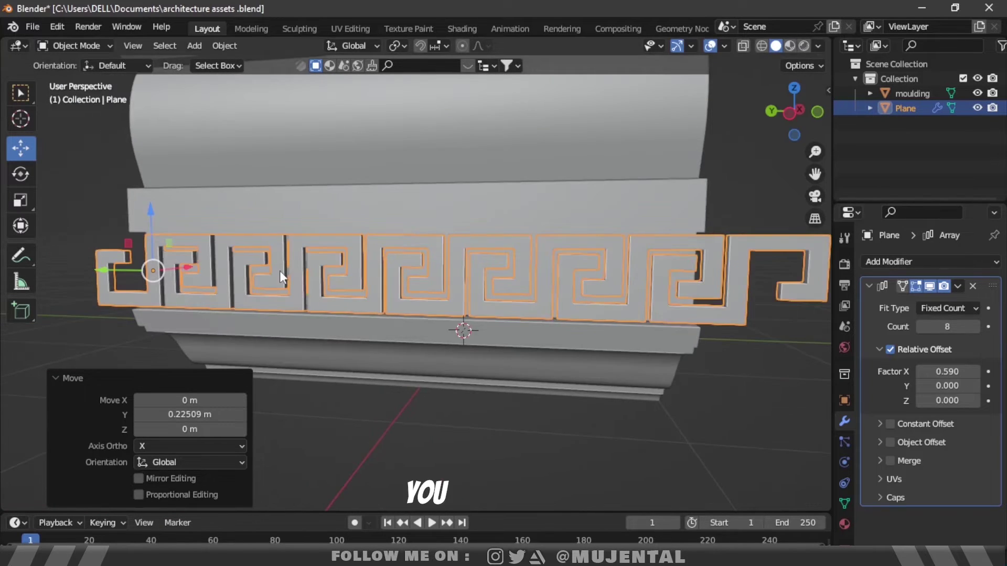
{"action": "key", "text": "s"}
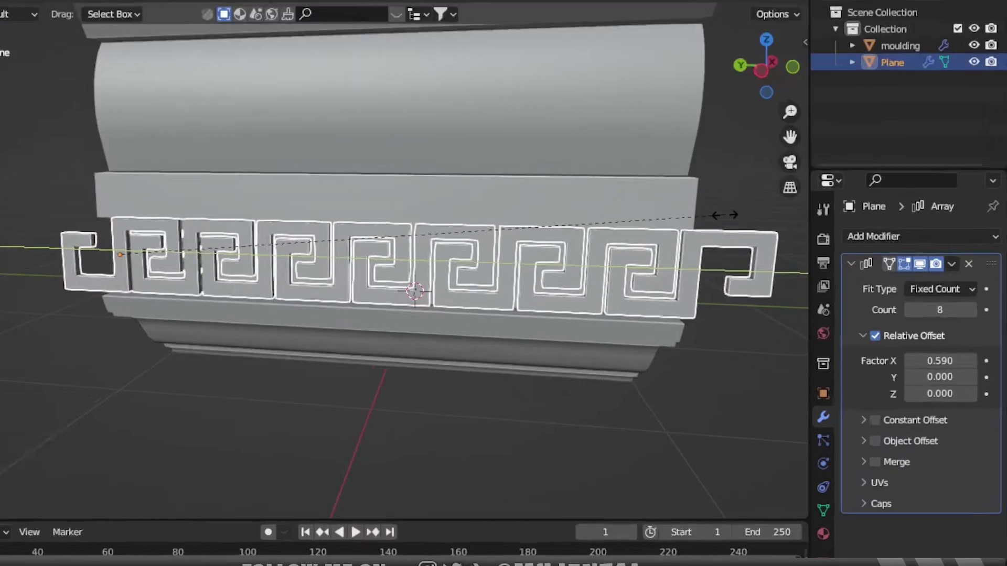
{"action": "left_click", "coordinate": [766, 243]}
Apply the Greek key's Array modifier and open the resulting mesh in Edit Mode.
{"action": "left_click", "coordinate": [958, 286]}
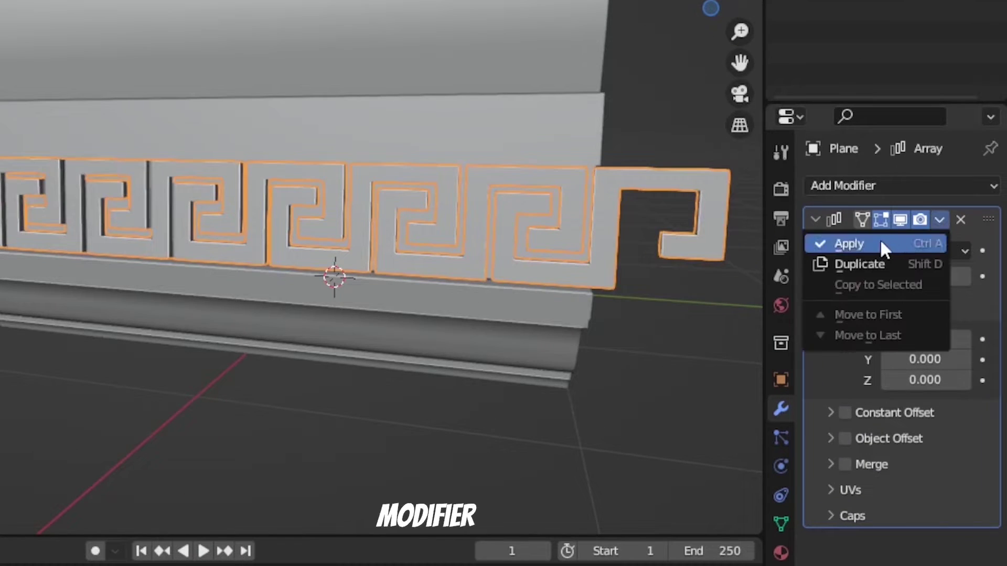
{"action": "left_click", "coordinate": [881, 243]}
{"action": "key", "text": "Tab"}
Delete the vertices of the incomplete key overhanging the moulding's -Y end, and select the hook overhanging the opposite end.
{"action": "middle_click_drag", "start_coordinate": [683, 209], "coordinate": [637, 210]}
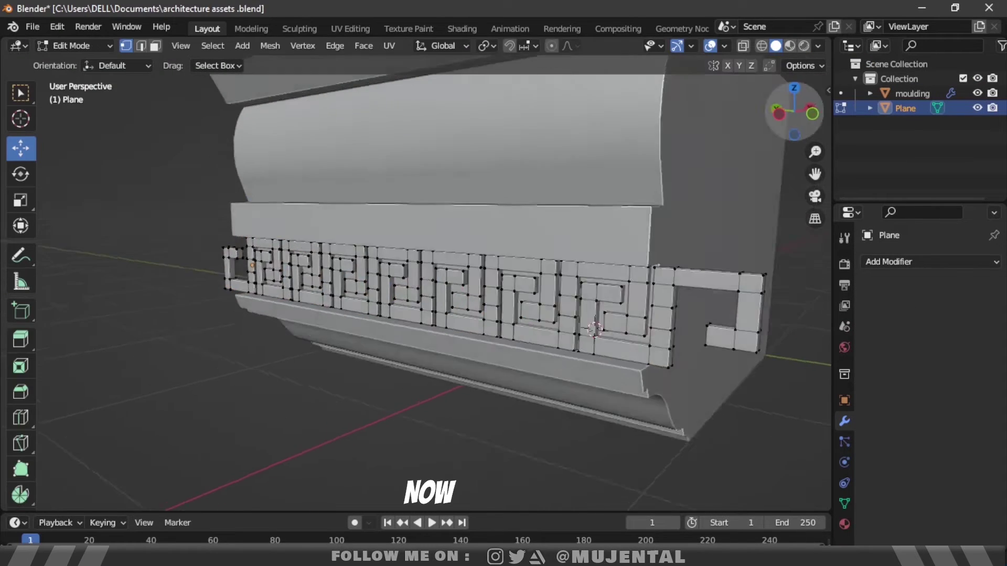
{"action": "scroll", "coordinate": [645, 221], "scroll_direction": "up", "scroll_amount": 4}
{"action": "middle_click_drag", "start_coordinate": [786, 226], "coordinate": [646, 206], "text": "shift"}
{"action": "left_click_drag", "start_coordinate": [641, 203], "coordinate": [816, 391]}
{"action": "scroll", "coordinate": [808, 315], "scroll_direction": "down", "scroll_amount": 5}
{"action": "left_click", "coordinate": [785, 112]}
{"action": "left_click", "coordinate": [743, 46]}
{"action": "scroll", "coordinate": [647, 214], "scroll_direction": "up", "scroll_amount": 6}
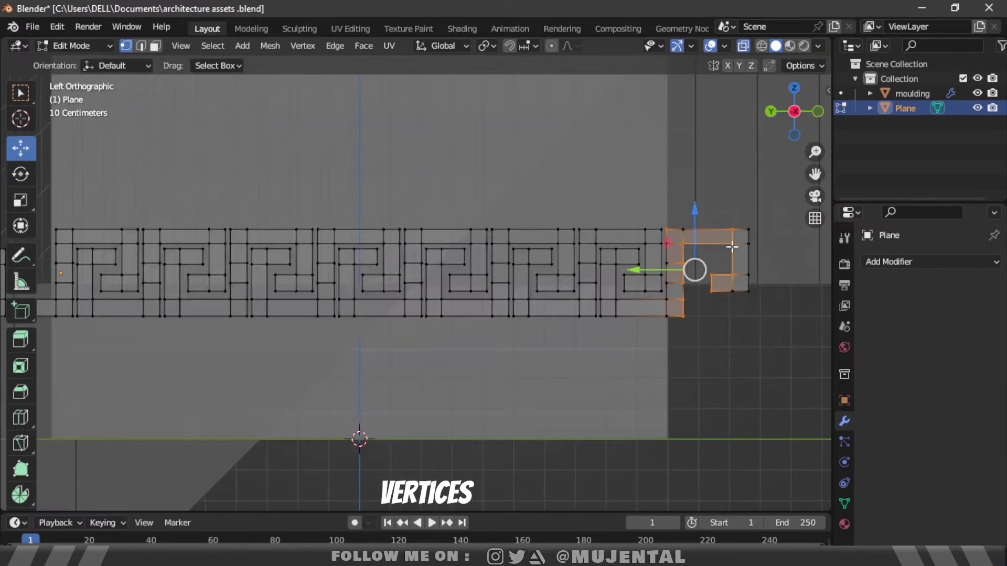
{"action": "left_click_drag", "start_coordinate": [670, 240], "coordinate": [816, 348]}
{"action": "key", "text": "x"}
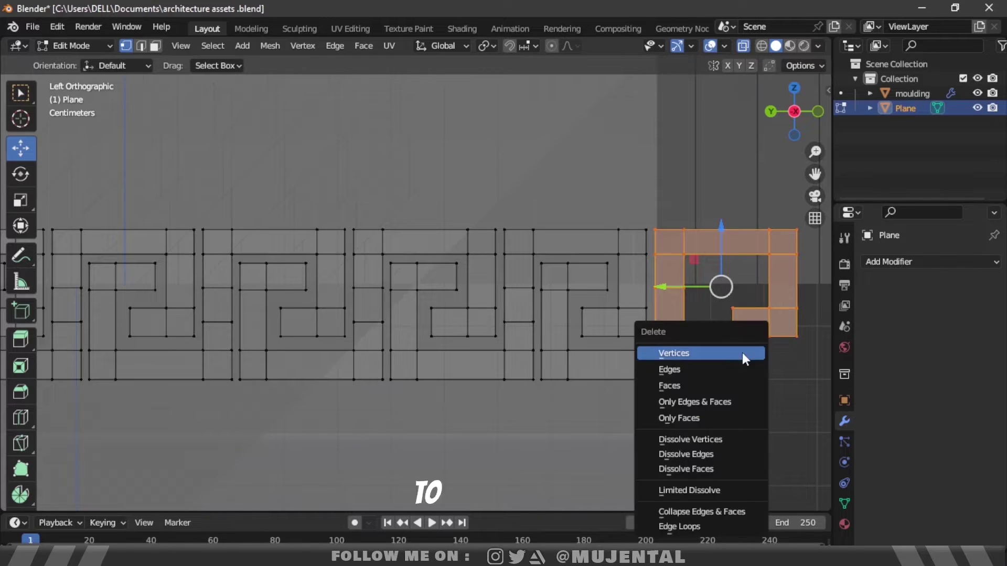
{"action": "left_click", "coordinate": [719, 354]}
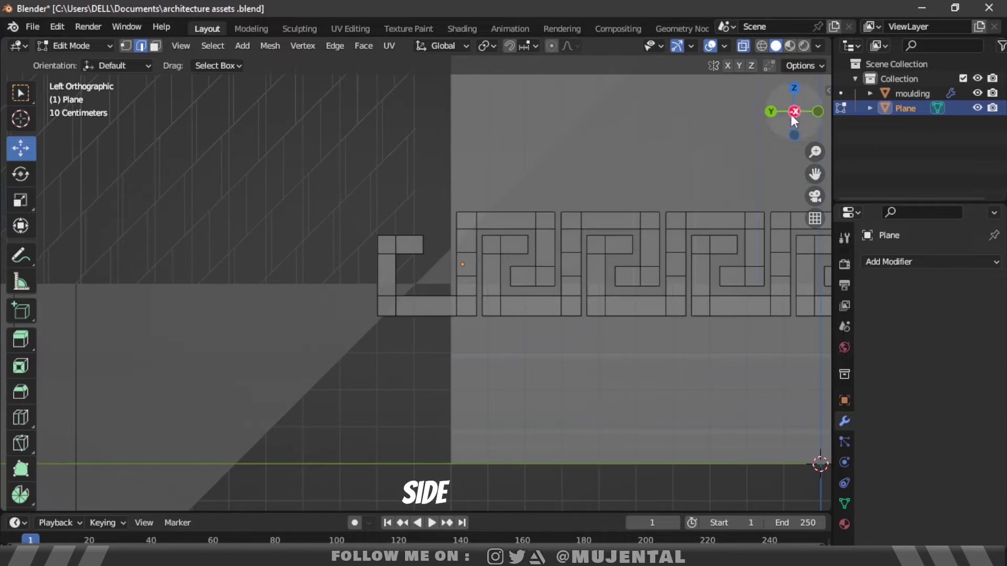
{"action": "left_click_drag", "start_coordinate": [299, 157], "coordinate": [434, 342]}
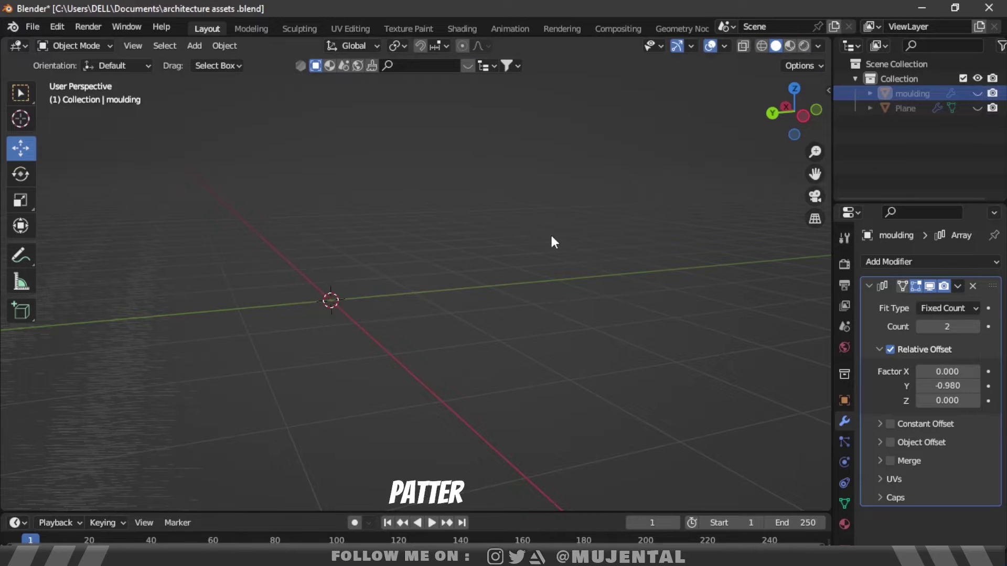
Add a UV sphere at the world origin and apply Shade Smooth to it.
{"action": "left_click", "coordinate": [515, 256]}
{"action": "key", "text": "shift+a"}
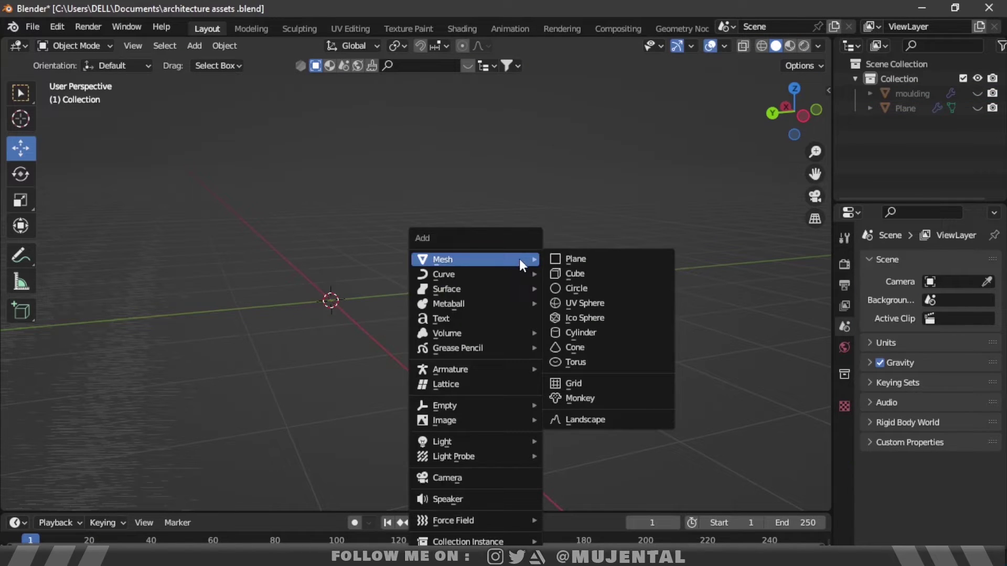
{"action": "left_click", "coordinate": [583, 303]}
{"action": "left_click", "coordinate": [246, 317]}
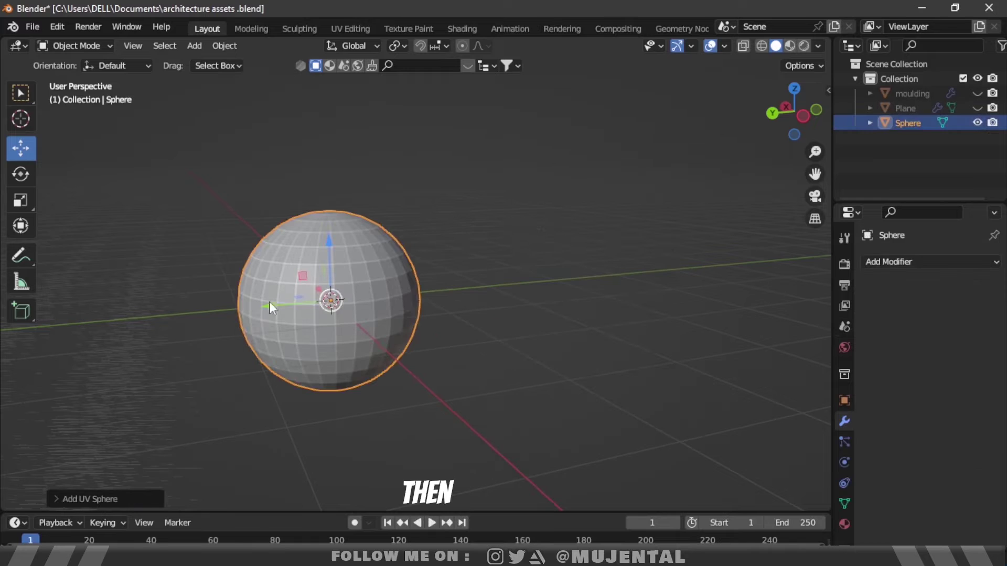
{"action": "right_click", "coordinate": [397, 282]}
{"action": "left_click", "coordinate": [373, 268]}
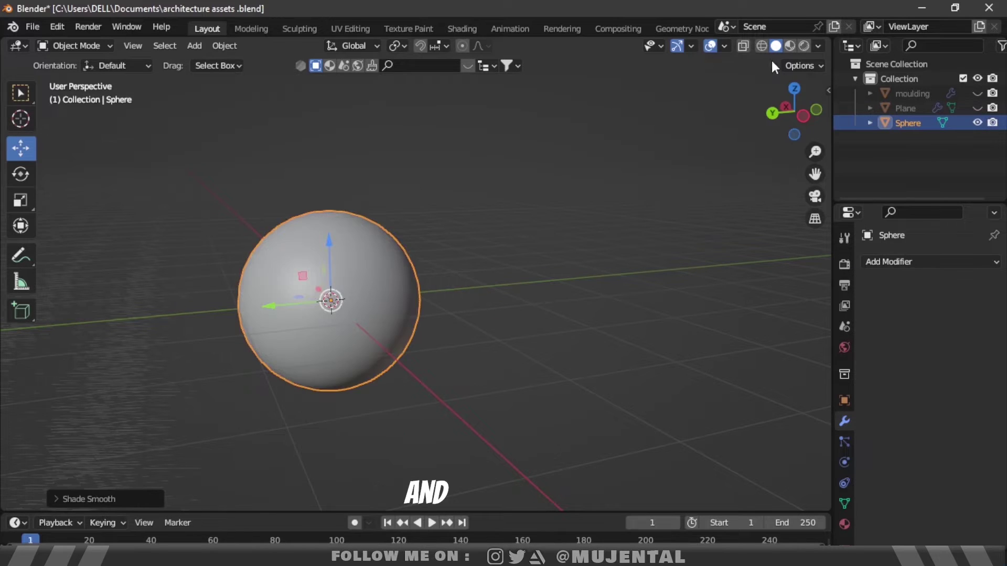
Delete the vertices of the sphere's upper half in Edit Mode, working from the right orthographic view with X-ray.
{"action": "key", "text": "Tab"}
{"action": "left_click", "coordinate": [783, 109]}
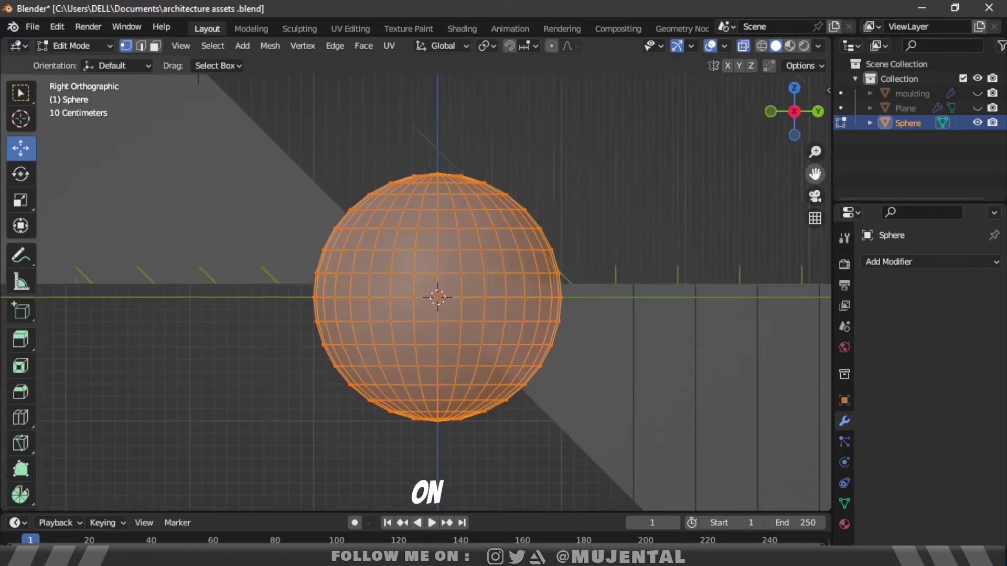
{"action": "left_click_drag", "start_coordinate": [241, 151], "coordinate": [660, 283]}
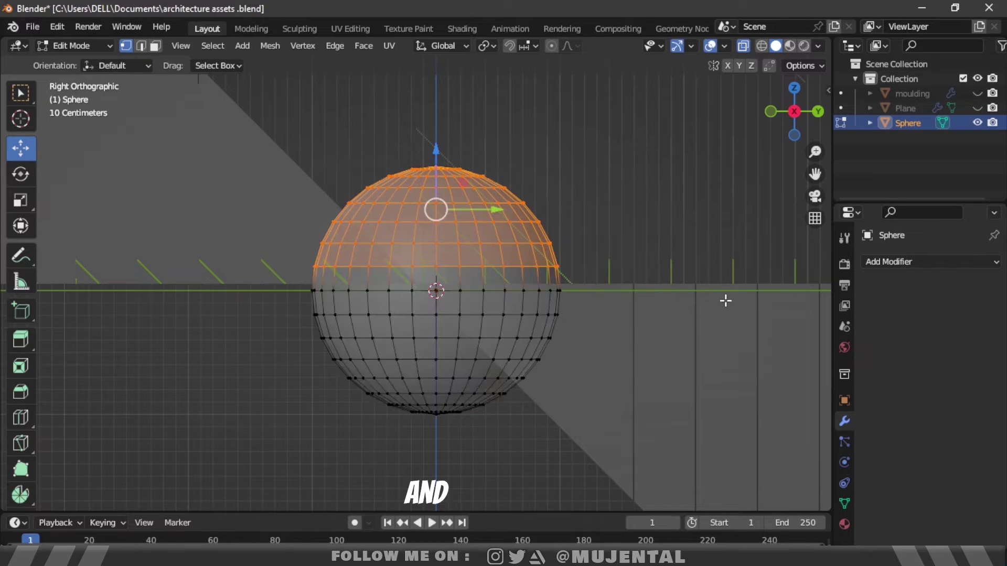
{"action": "key", "text": "x"}
{"action": "left_click", "coordinate": [719, 300]}
Delete the vertices on the +Y half of the hemisphere, leaving a quarter shell, and return to Object Mode.
{"action": "scroll", "coordinate": [542, 294], "scroll_direction": "up", "scroll_amount": 3}
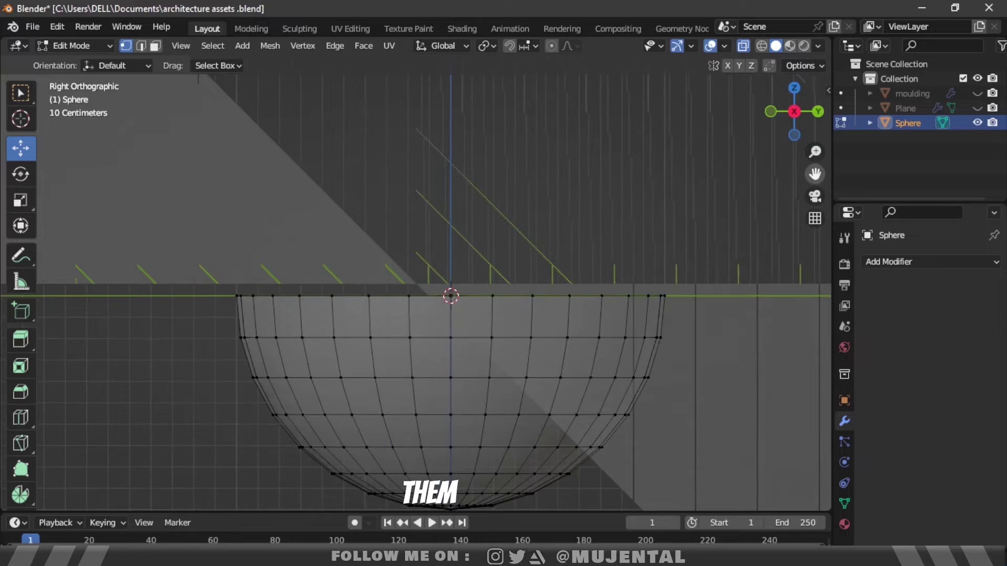
{"action": "middle_click_drag", "start_coordinate": [461, 276], "coordinate": [429, 164], "text": "shift"}
{"action": "left_click_drag", "start_coordinate": [431, 156], "coordinate": [654, 446]}
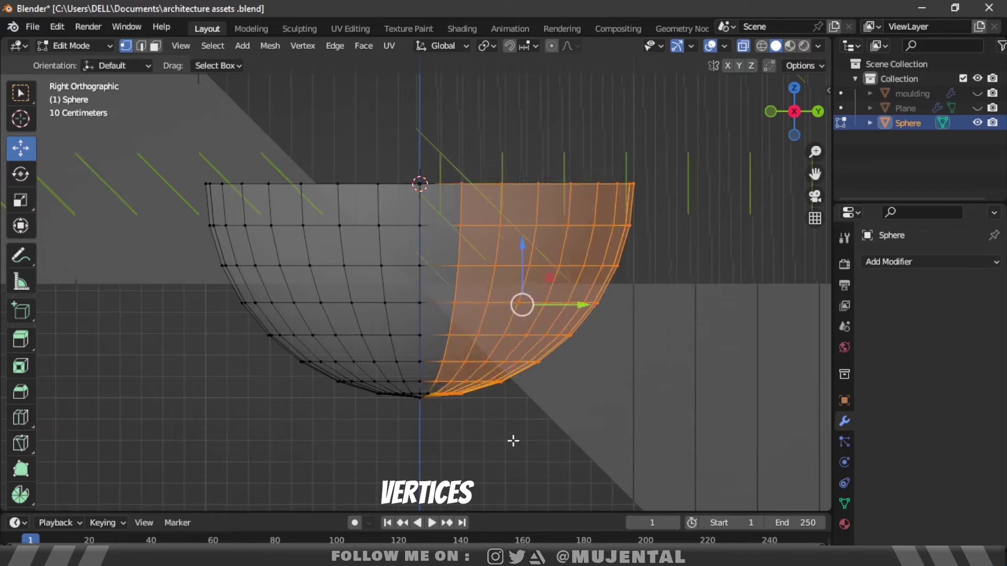
{"action": "key", "text": "x"}
{"action": "left_click", "coordinate": [495, 328]}
{"action": "scroll", "coordinate": [498, 325], "scroll_direction": "down", "scroll_amount": 3}
{"action": "left_click", "coordinate": [742, 45]}
{"action": "key", "text": "Tab"}
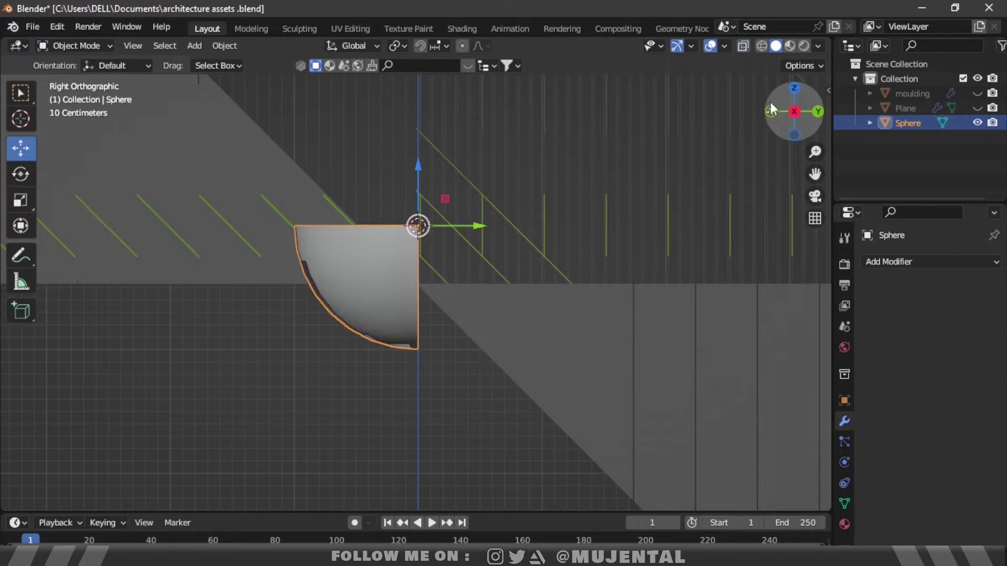
Scale the quarter-sphere shell by about 1.9 along global Z and raise it above the grid.
{"action": "left_click_drag", "start_coordinate": [770, 102], "coordinate": [819, 118]}
{"action": "scroll", "coordinate": [747, 194], "scroll_direction": "down", "scroll_amount": 3}
{"action": "scroll", "coordinate": [763, 193], "scroll_direction": "down", "scroll_amount": 2}
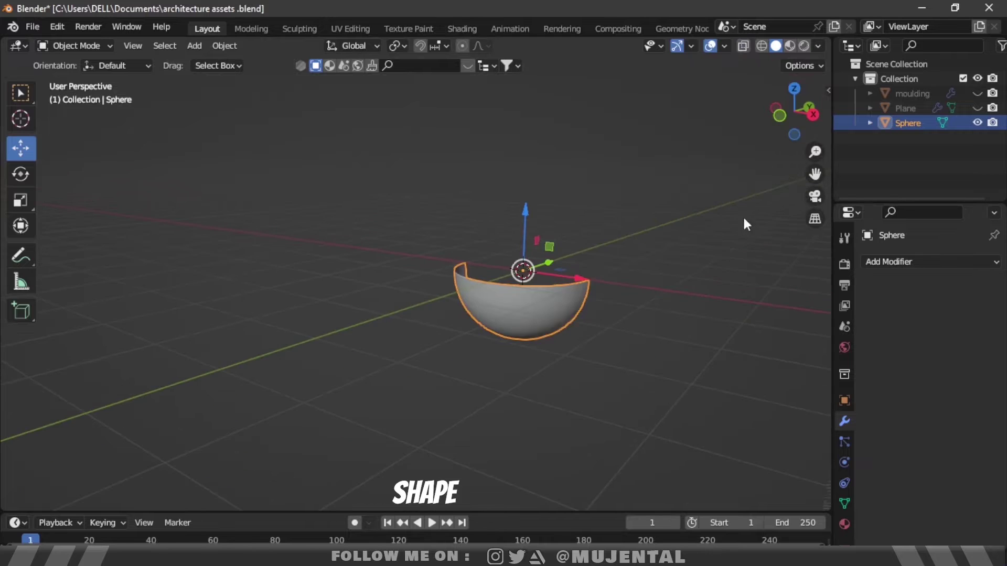
{"action": "left_click_drag", "start_coordinate": [777, 110], "coordinate": [747, 90]}
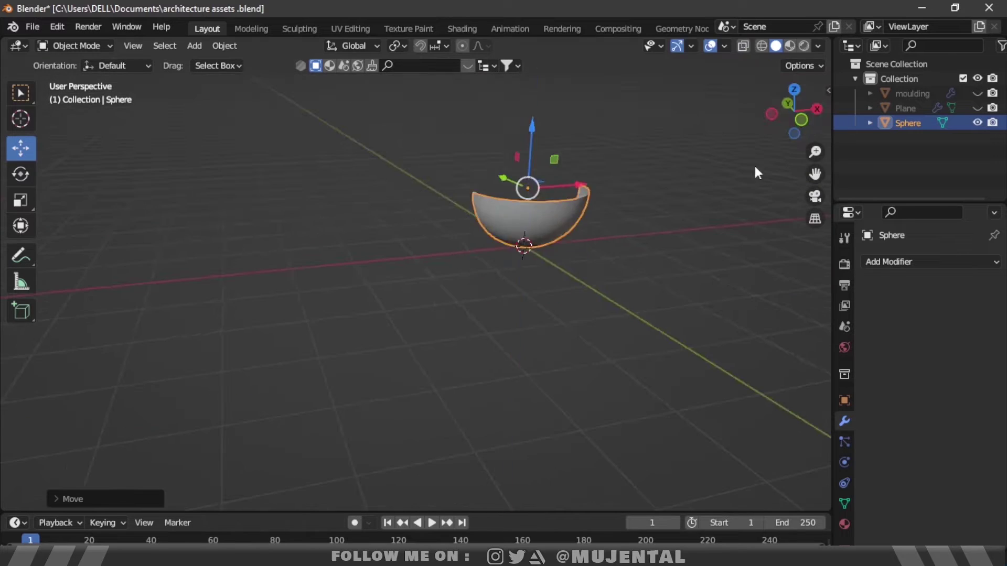
{"action": "key", "text": "s"}
{"action": "key", "text": "z"}
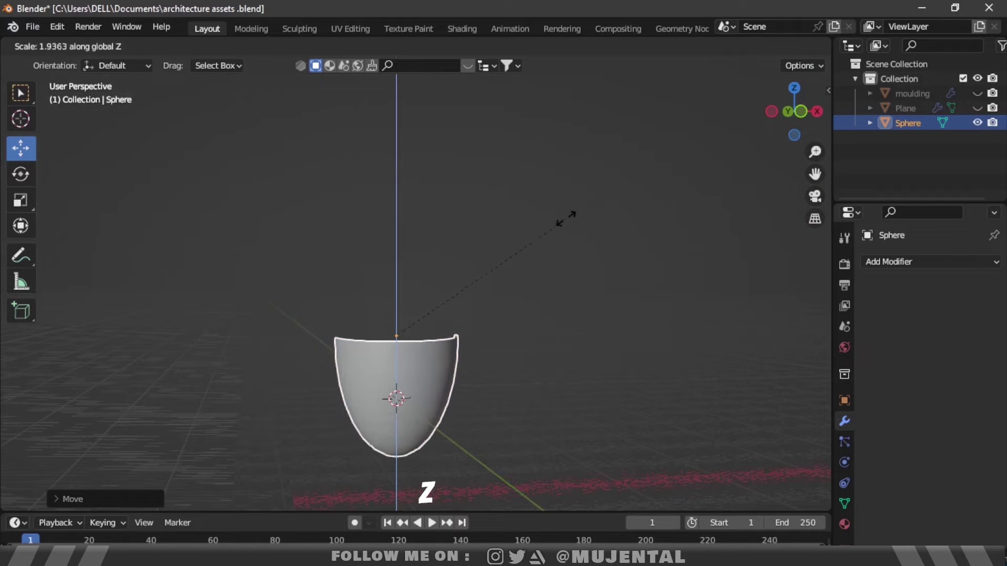
{"action": "left_click", "coordinate": [567, 218]}
{"action": "left_click_drag", "start_coordinate": [400, 269], "coordinate": [402, 197]}
Scale the egg-shaped shell along the Y axis to adjust its depth.
{"action": "scroll", "coordinate": [403, 197], "scroll_direction": "up", "scroll_amount": 2}
{"action": "mouse_move", "coordinate": [777, 105]}
{"action": "left_mouse_down"}
{"action": "mouse_move", "coordinate": [821, 120]}
{"action": "mouse_move", "coordinate": [795, 112]}
{"action": "left_mouse_up"}
{"action": "key", "text": "s"}
{"action": "key", "text": "y"}
{"action": "left_click", "coordinate": [524, 259]}
{"action": "key", "text": "s"}
{"action": "key", "text": "y"}
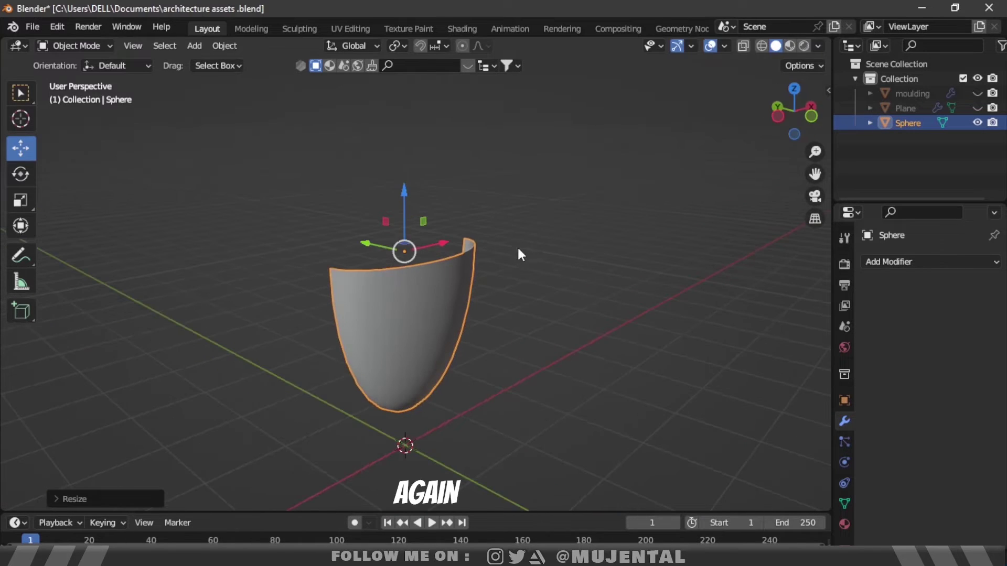
Apply all transforms to the egg-shaped shell and set its origin to its geometry.
{"action": "key", "text": "ctrl+a"}
{"action": "left_click", "coordinate": [512, 245]}
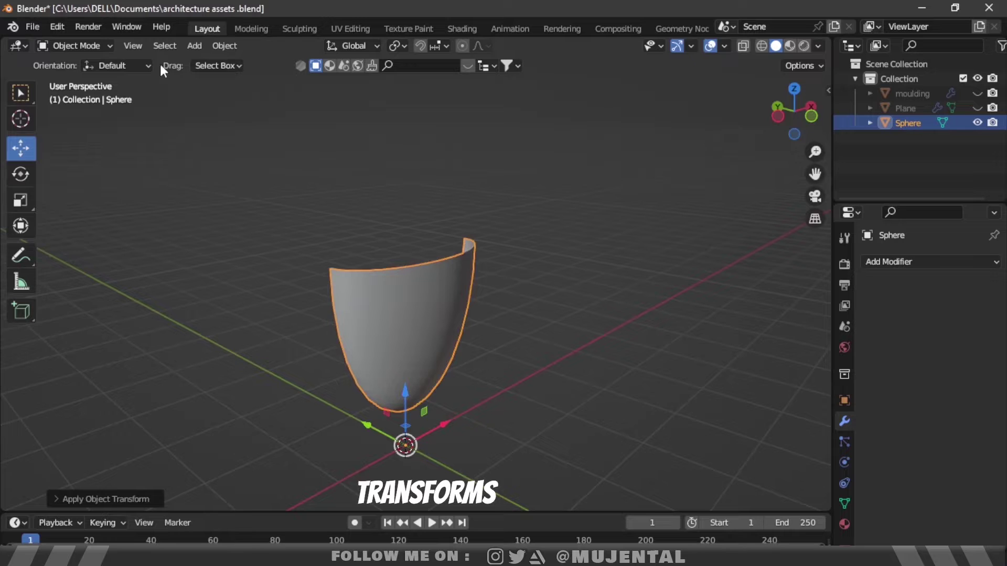
{"action": "left_click", "coordinate": [215, 46]}
{"action": "mouse_move", "coordinate": [287, 79]}
{"action": "left_click", "coordinate": [414, 92]}
Add a torus at the world origin and apply Shade Smooth to it.
{"action": "mouse_move", "coordinate": [792, 111]}
{"action": "left_mouse_down"}
{"action": "mouse_move", "coordinate": [770, 112]}
{"action": "mouse_move", "coordinate": [796, 118]}
{"action": "left_mouse_up"}
{"action": "key", "text": "shift+a"}
{"action": "mouse_move", "coordinate": [515, 264]}
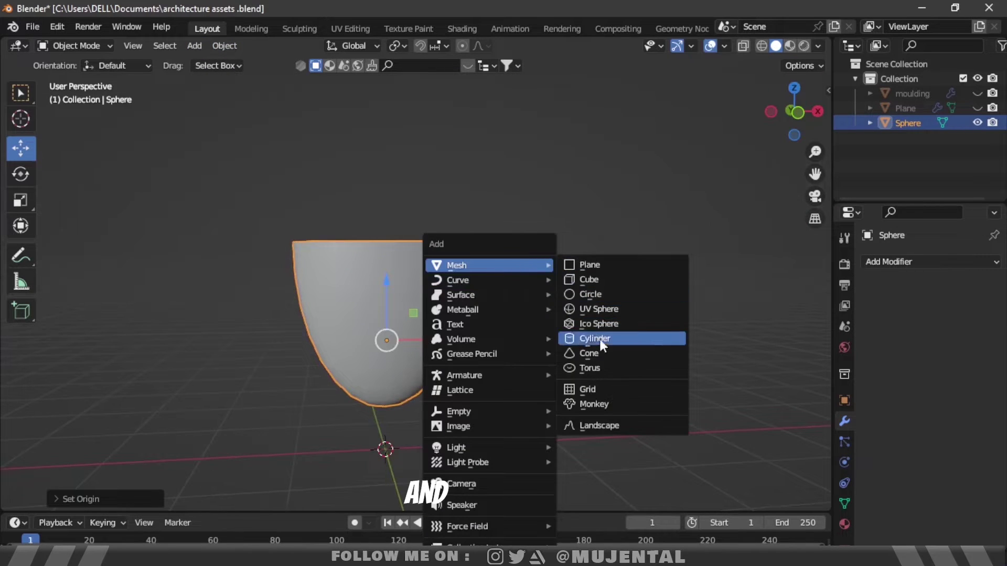
{"action": "left_click", "coordinate": [604, 367]}
{"action": "right_click", "coordinate": [397, 309]}
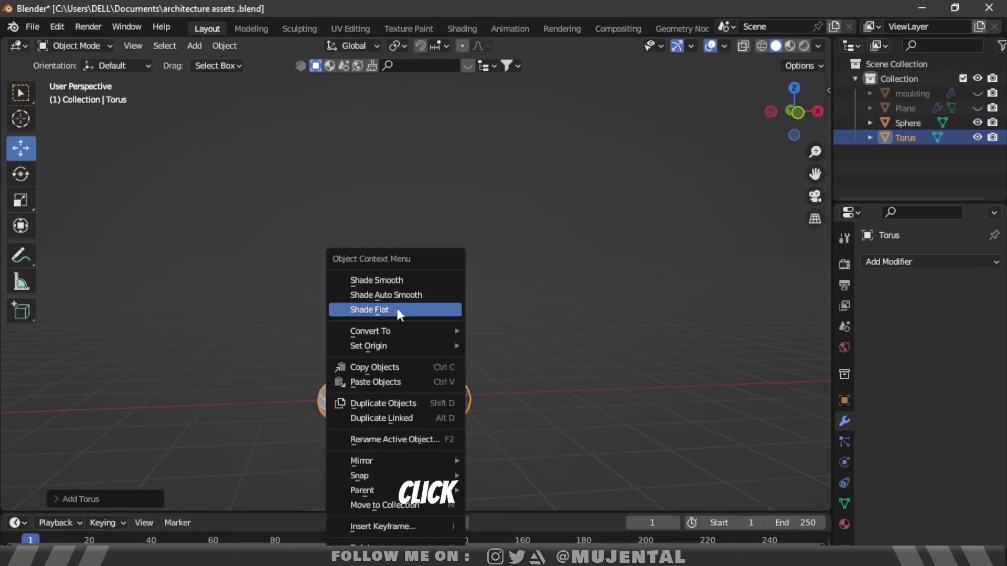
{"action": "left_click", "coordinate": [399, 281]}
Rotate the torus 90 degrees around the global X axis and raise it along Z around the egg-shaped shell.
{"action": "type", "text": "rx90"}
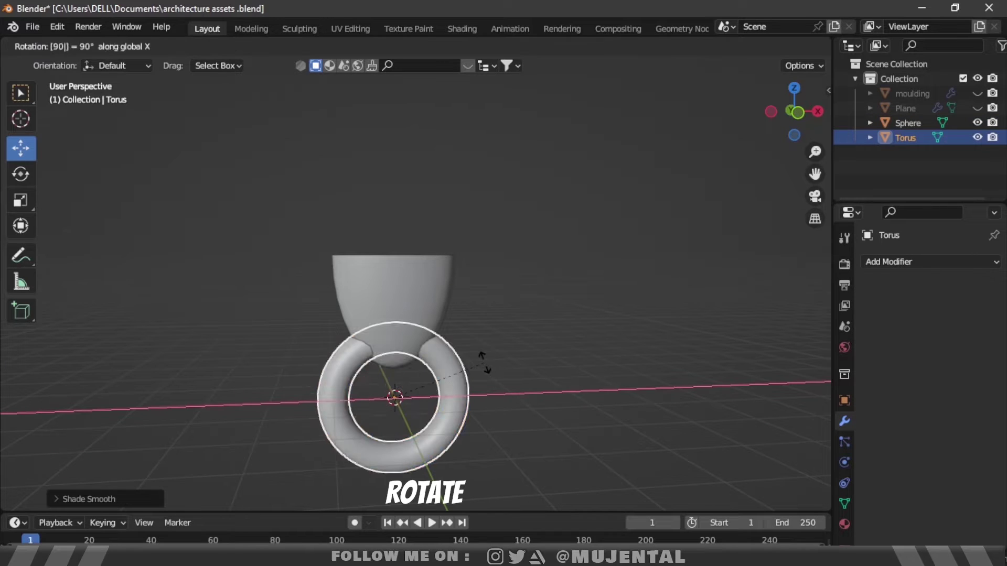
{"action": "key", "text": "Return"}
{"action": "left_click_drag", "start_coordinate": [389, 343], "coordinate": [387, 253]}
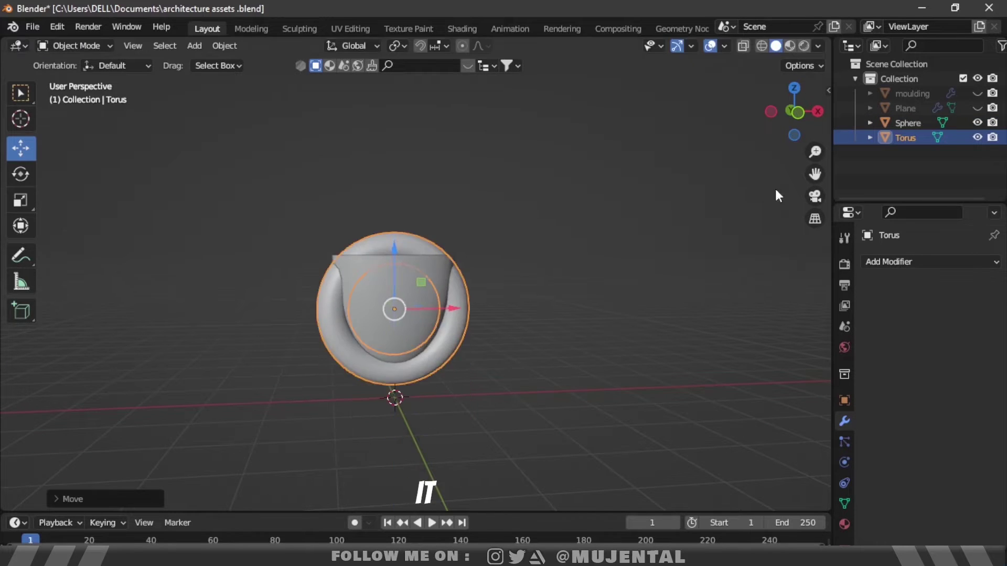
Scale the torus by about 1.5 along global Z and raise it so its lower part rims the shell.
{"action": "key", "text": "s"}
{"action": "key", "text": "z"}
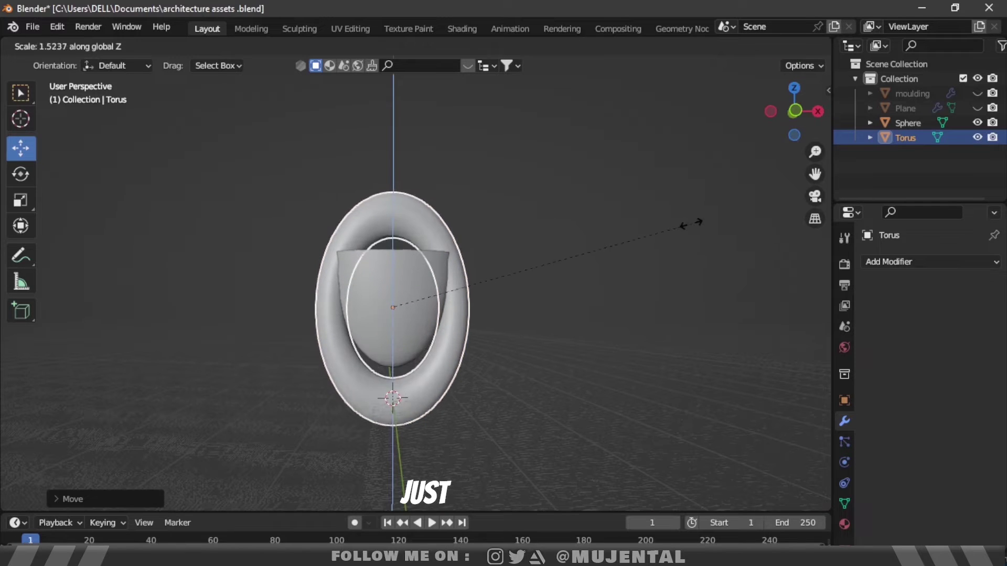
{"action": "left_click", "coordinate": [678, 225]}
{"action": "left_click_drag", "start_coordinate": [393, 250], "coordinate": [393, 215]}
{"action": "left_click", "coordinate": [506, 229]}
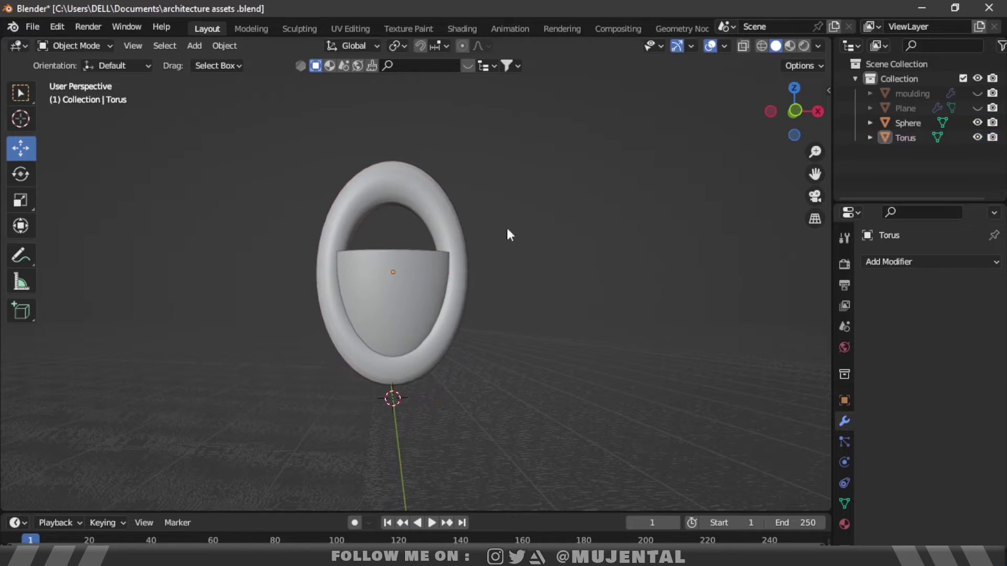
Hide the egg-shaped shell and delete the vertices of the torus's upper half, including those on its far side.
{"action": "left_click", "coordinate": [458, 217]}
{"action": "key", "text": "Tab"}
{"action": "scroll", "coordinate": [656, 247], "scroll_direction": "up", "scroll_amount": 3}
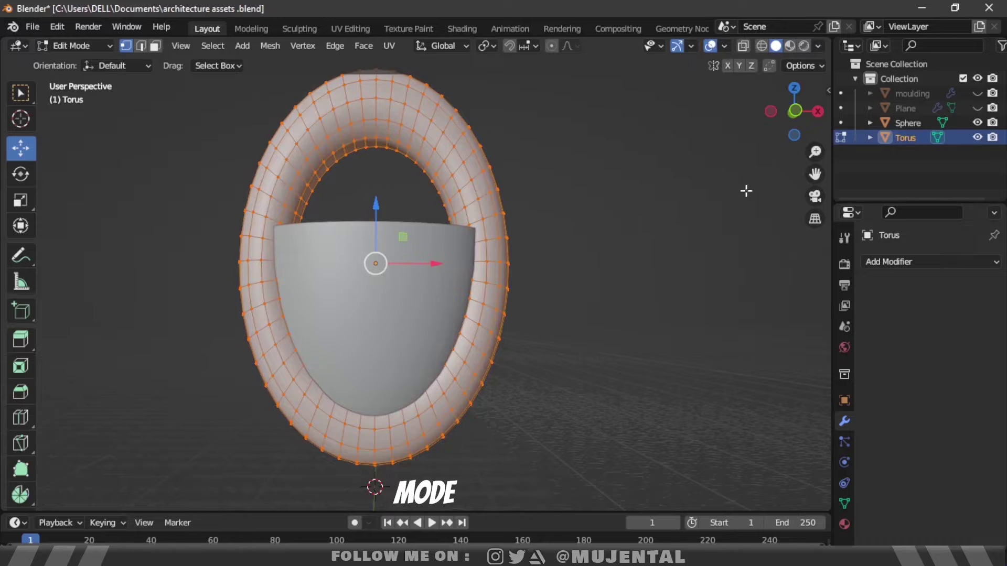
{"action": "key", "text": "KP_Decimal"}
{"action": "left_click_drag", "start_coordinate": [242, 112], "coordinate": [571, 261]}
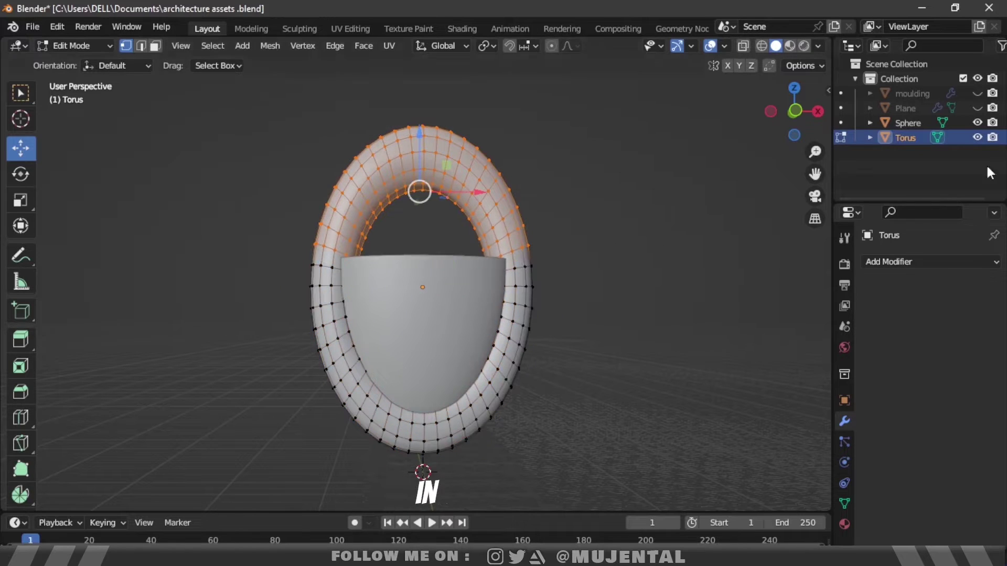
{"action": "left_click", "coordinate": [977, 122]}
{"action": "key", "text": "alt+z"}
{"action": "left_click_drag", "start_coordinate": [263, 112], "coordinate": [553, 261]}
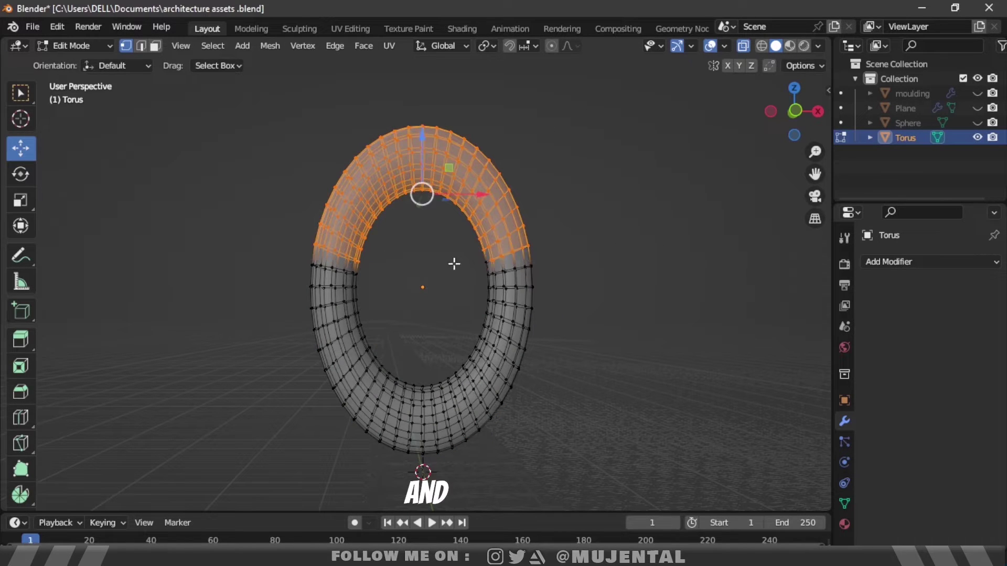
{"action": "key", "text": "x"}
{"action": "left_click", "coordinate": [426, 244]}
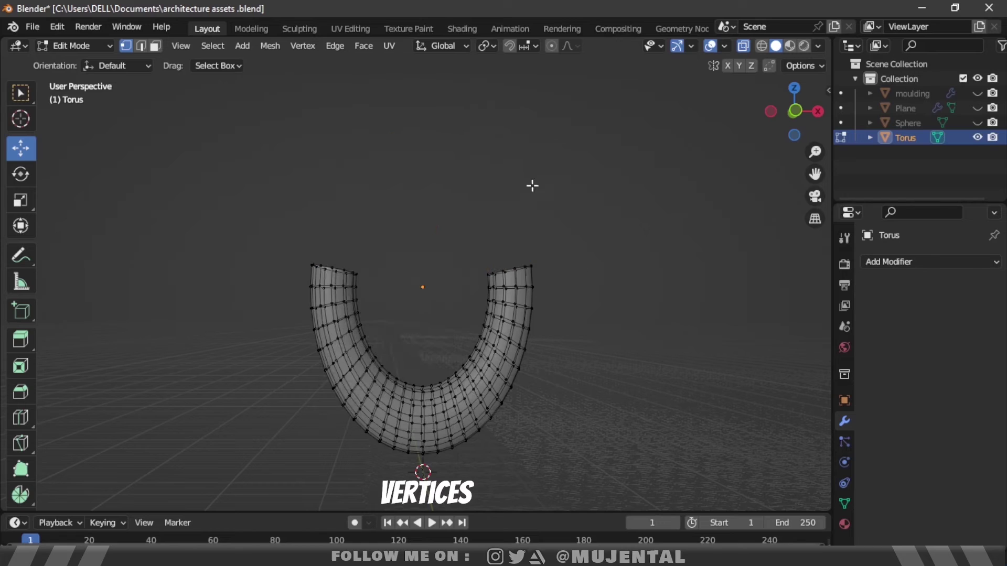
Show the shell again, then raise the rim's right-hand open end loop along Z and rotate it level.
{"action": "left_click", "coordinate": [977, 123]}
{"action": "scroll", "coordinate": [575, 236], "scroll_direction": "up", "scroll_amount": 1}
{"action": "left_click", "coordinate": [536, 266], "text": "alt"}
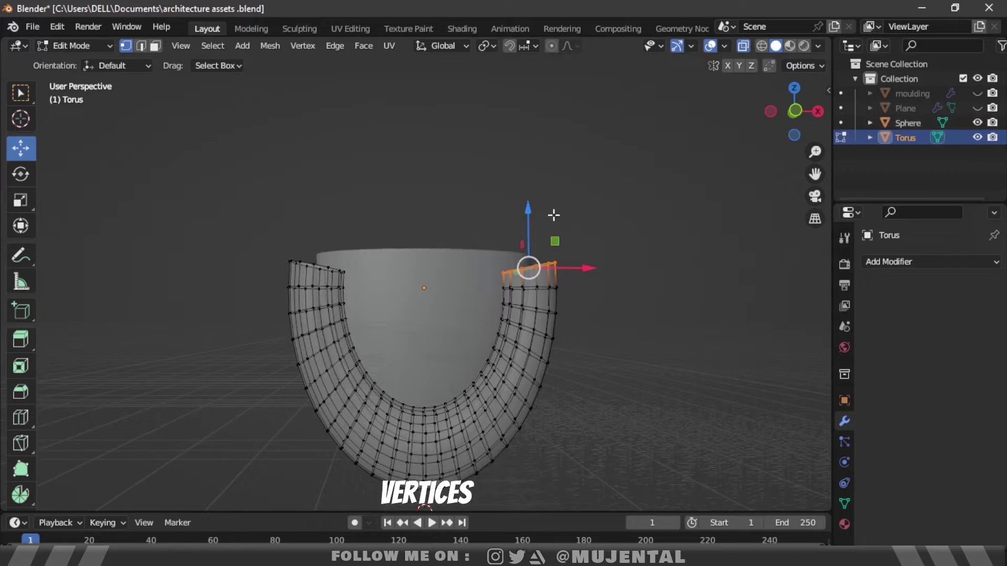
{"action": "left_click_drag", "start_coordinate": [528, 209], "coordinate": [528, 190]}
{"action": "scroll", "coordinate": [694, 211], "scroll_direction": "up", "scroll_amount": 3}
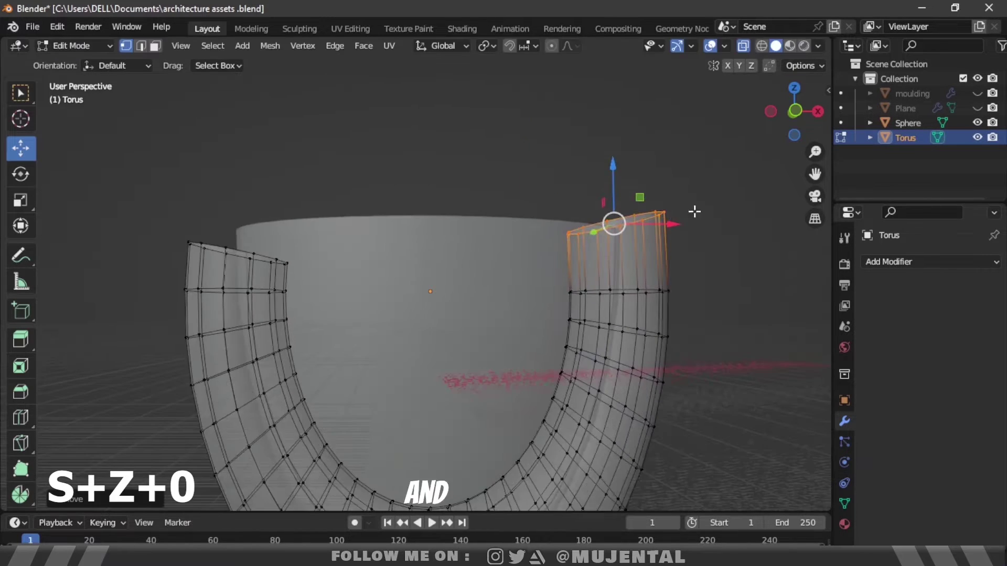
{"action": "left_click_drag", "start_coordinate": [815, 174], "coordinate": [709, 216]}
{"action": "scroll", "coordinate": [650, 255], "scroll_direction": "up", "scroll_amount": 1}
{"action": "key", "text": "shift+space"}
{"action": "key", "text": "r"}
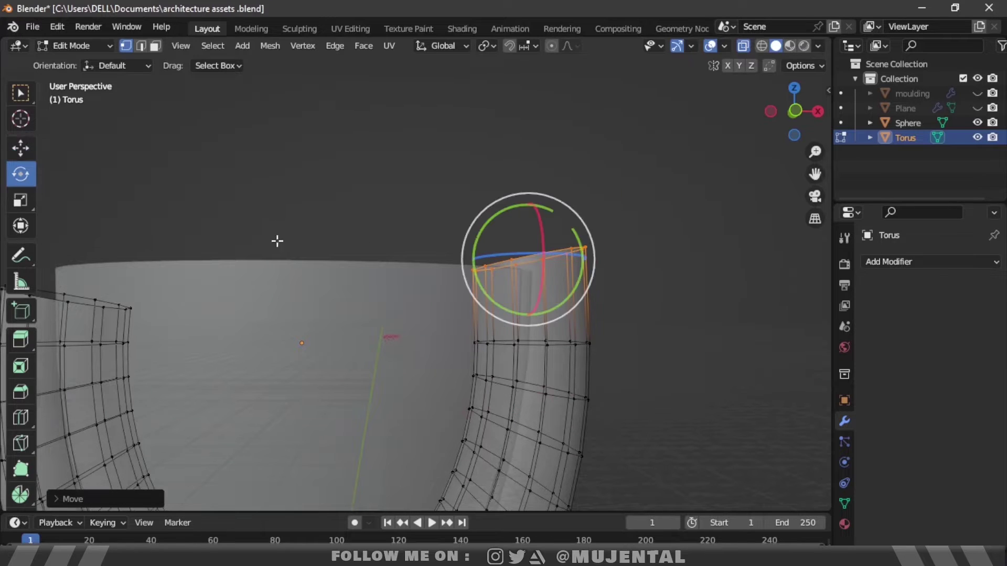
{"action": "left_click_drag", "start_coordinate": [580, 232], "coordinate": [587, 249]}
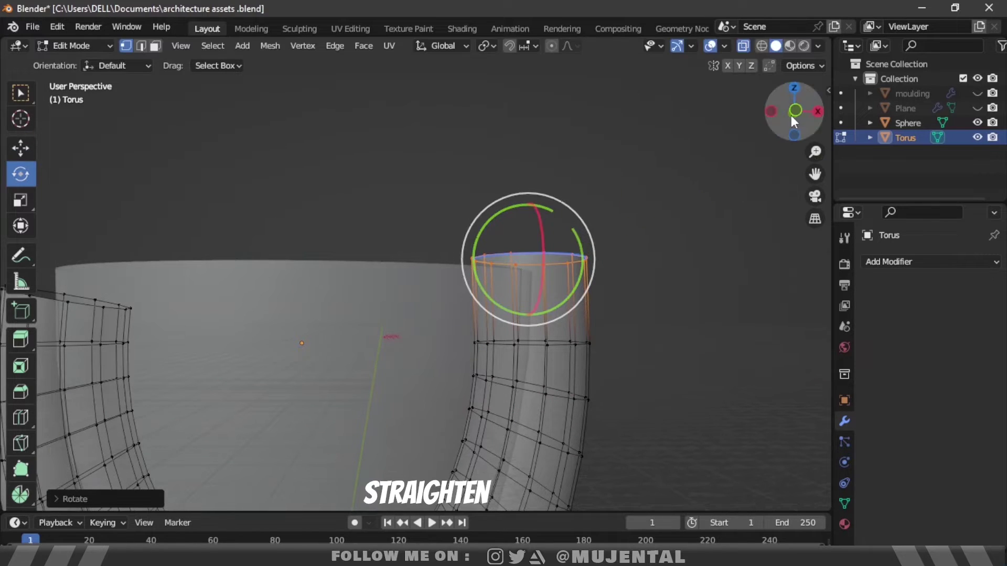
Align the rim's right-hand end loop along Z with the shell's top edge, checking it in front view.
{"action": "left_click", "coordinate": [795, 112]}
{"action": "scroll", "coordinate": [670, 245], "scroll_direction": "up", "scroll_amount": 1}
{"action": "left_click_drag", "start_coordinate": [325, 215], "coordinate": [294, 225]}
{"action": "left_click", "coordinate": [20, 148]}
{"action": "left_click_drag", "start_coordinate": [781, 124], "coordinate": [549, 131]}
{"action": "mouse_move", "coordinate": [556, 227]}
{"action": "left_mouse_down"}
{"action": "mouse_move", "coordinate": [557, 209]}
{"action": "mouse_move", "coordinate": [541, 220]}
{"action": "left_mouse_up"}
{"action": "left_click", "coordinate": [794, 111]}
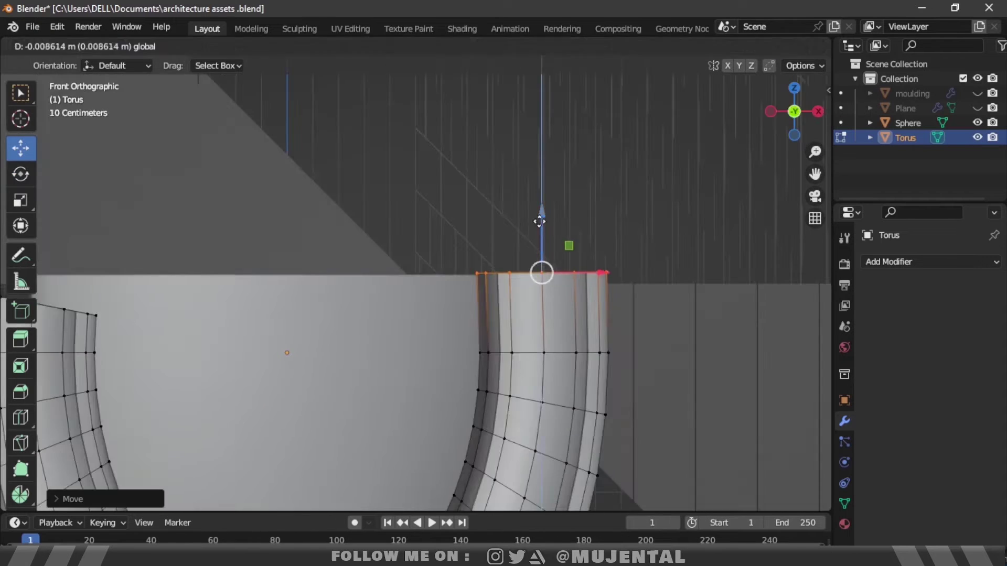
Rotate the rim's left-hand open end loop level and raise it along Z to the shell's top edge.
{"action": "left_click_drag", "start_coordinate": [794, 110], "coordinate": [787, 116]}
{"action": "left_click", "coordinate": [377, 276], "text": "alt"}
{"action": "key", "text": "r"}
{"action": "left_click", "coordinate": [378, 212]}
{"action": "left_click_drag", "start_coordinate": [387, 217], "coordinate": [386, 185]}
Delete the vertices of the rim's back half (positive Y side), working in a side view with the shell hidden.
{"action": "left_click_drag", "start_coordinate": [787, 104], "coordinate": [772, 82]}
{"action": "key", "text": "ctrl+KP_3"}
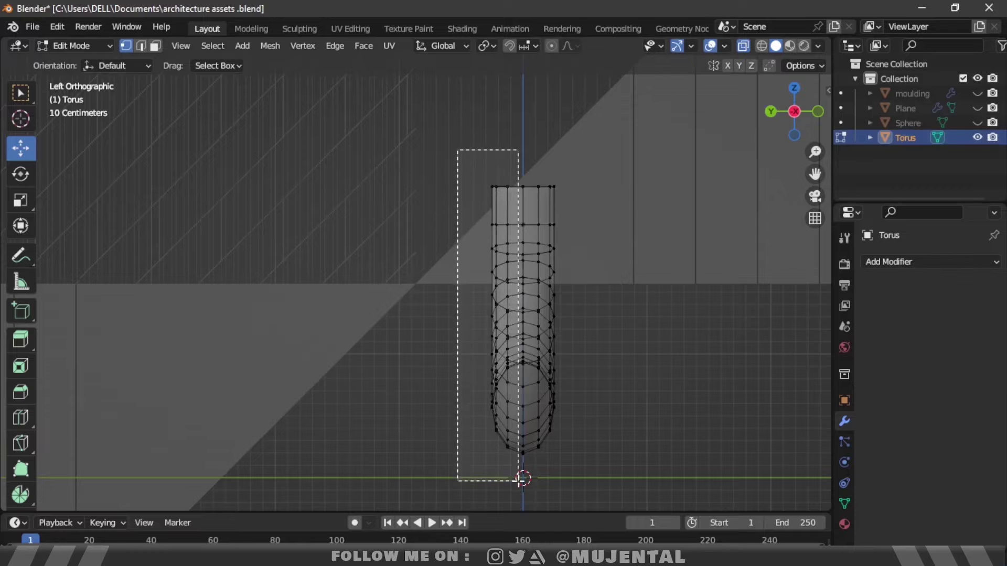
{"action": "left_click_drag", "start_coordinate": [521, 480], "coordinate": [519, 480]}
{"action": "key", "text": "x"}
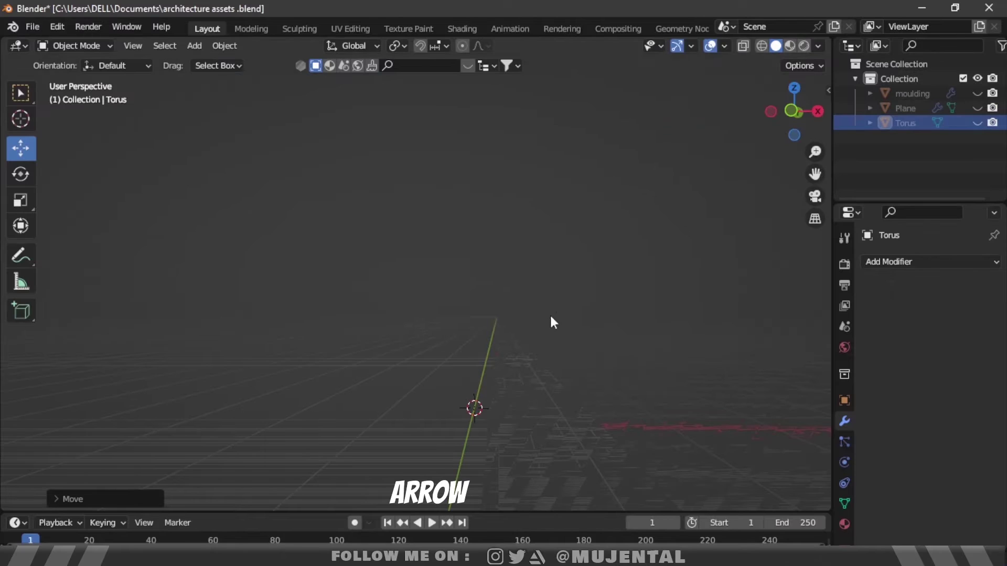
Add a plane at the world origin and merge all its vertices at center into a single vertex.
{"action": "key", "text": "shift+a"}
{"action": "mouse_move", "coordinate": [498, 264]}
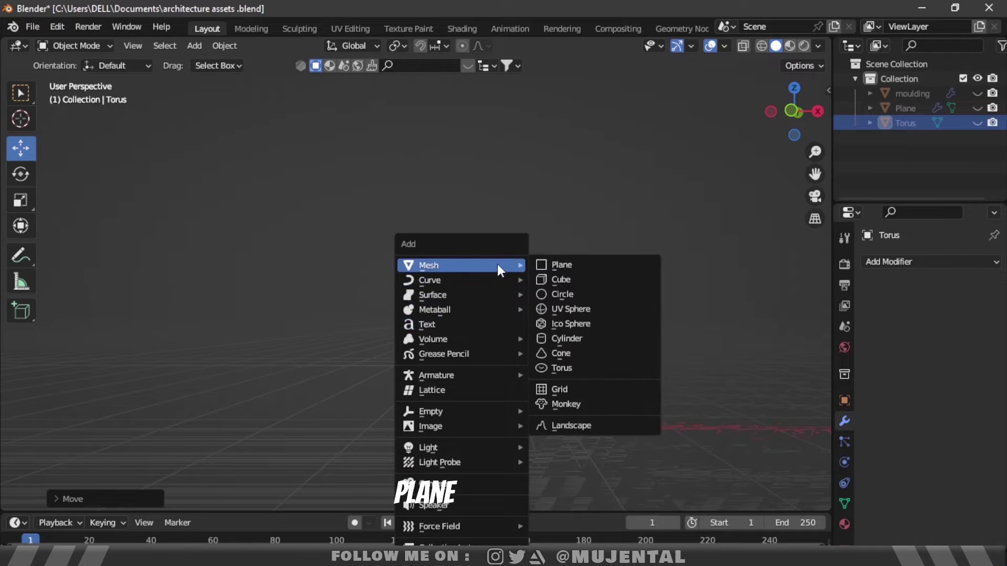
{"action": "left_click", "coordinate": [561, 264]}
{"action": "left_click_drag", "start_coordinate": [788, 111], "coordinate": [634, 269]}
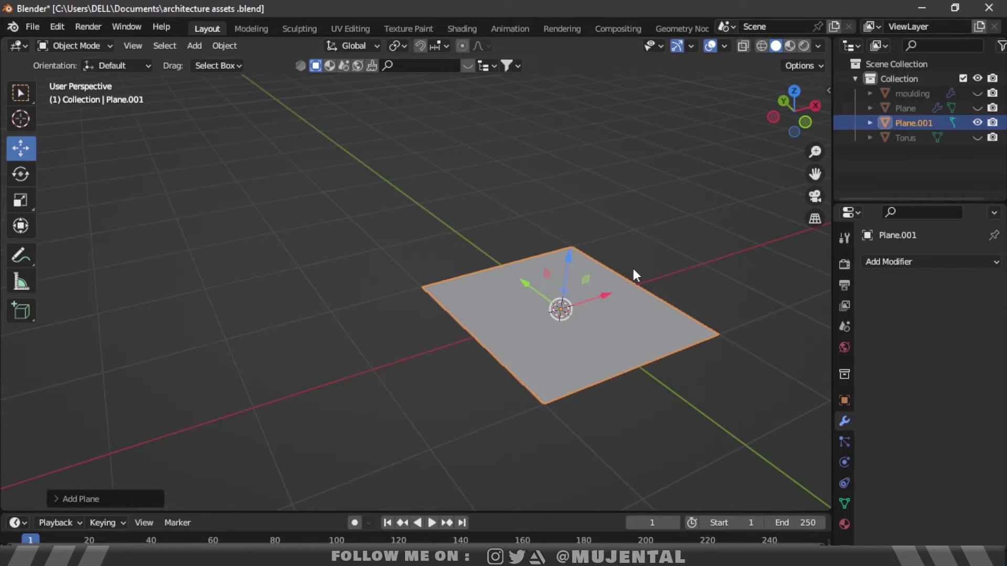
{"action": "key", "text": "Tab"}
{"action": "right_click", "coordinate": [634, 281]}
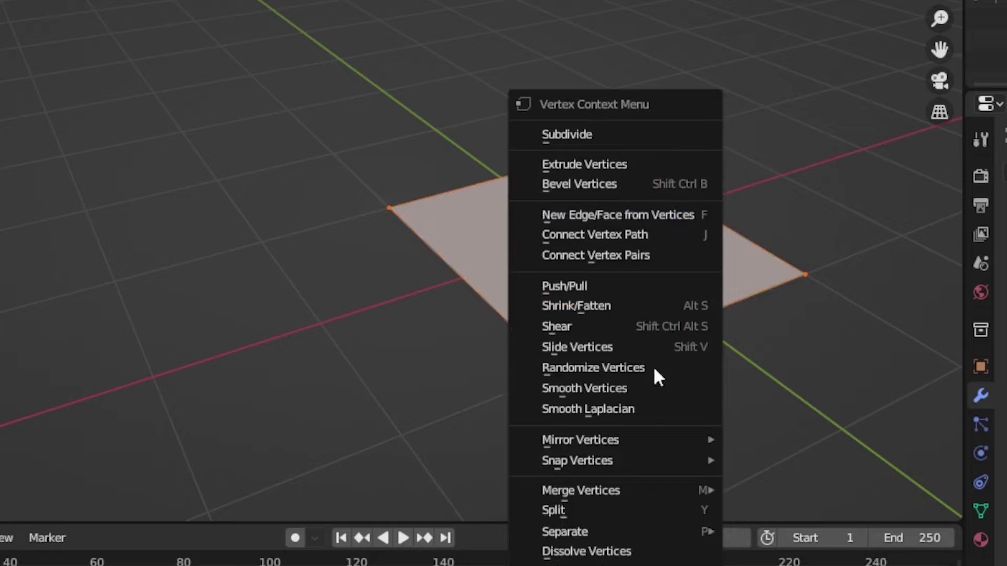
{"action": "mouse_move", "coordinate": [660, 489]}
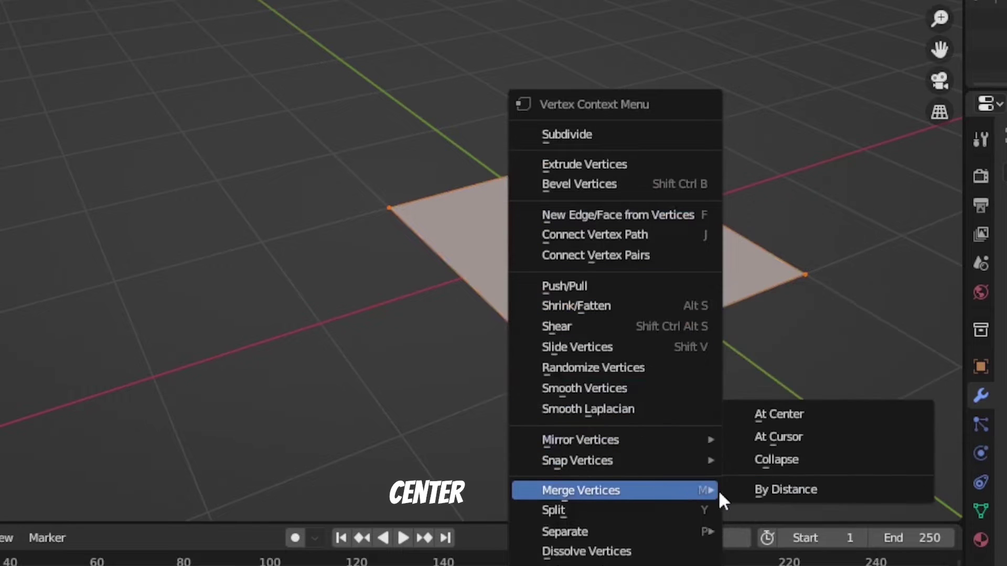
{"action": "left_click", "coordinate": [800, 412]}
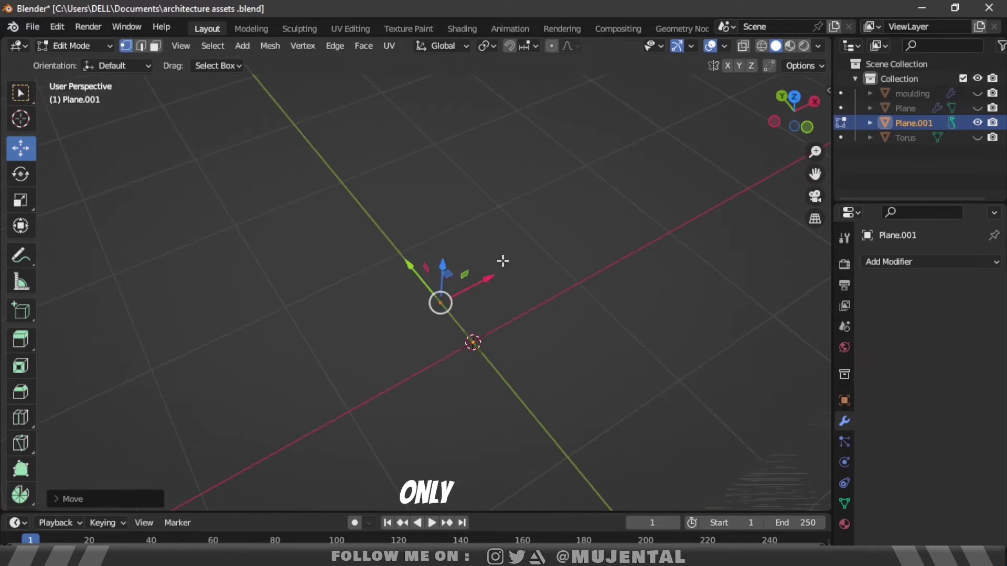
Extrude the vertex diagonally from the origin in top view, then inward along X, to outline half of an arrowhead.
{"action": "key", "text": "KP_7"}
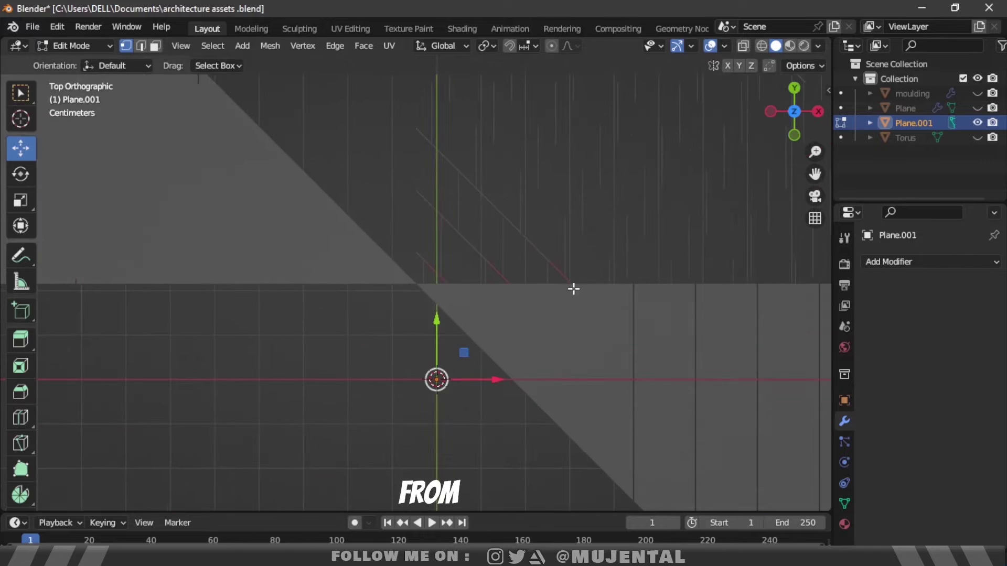
{"action": "key", "text": "g"}
{"action": "left_click", "coordinate": [592, 281]}
{"action": "key", "text": "e"}
{"action": "key", "text": "x"}
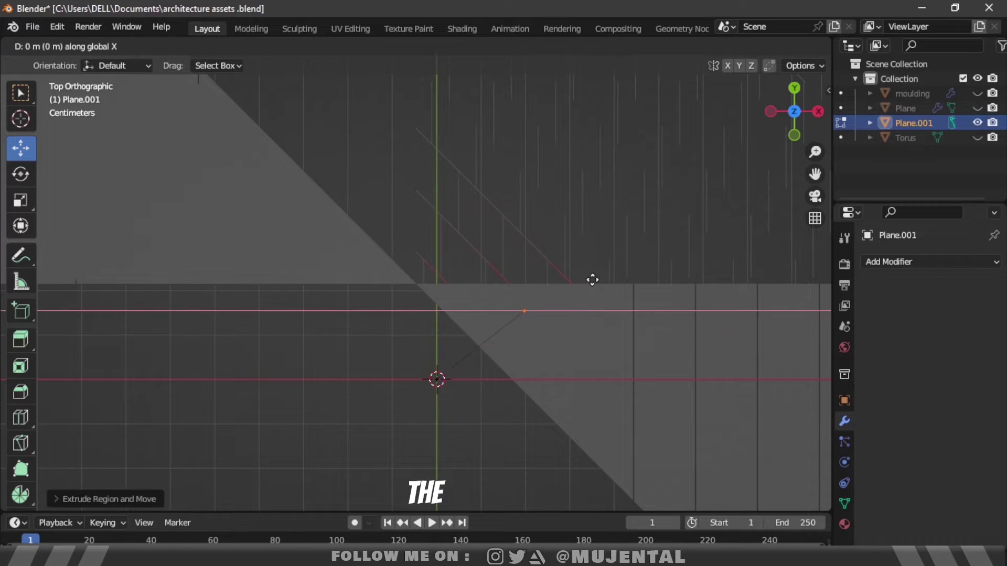
{"action": "left_click", "coordinate": [536, 280]}
Extrude the arrow's shaft edge straight up along Y, then close its end inward along X to the centre line.
{"action": "scroll", "coordinate": [538, 274], "scroll_direction": "down", "scroll_amount": 4}
{"action": "middle_click_drag", "start_coordinate": [643, 143], "coordinate": [634, 254], "text": "shift"}
{"action": "key", "text": "e"}
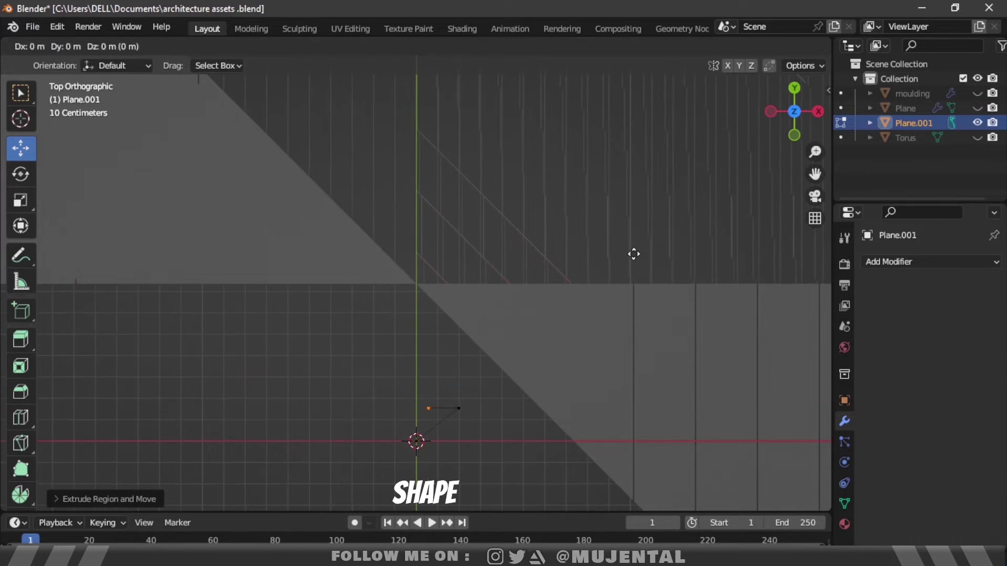
{"action": "left_click", "coordinate": [634, 137]}
{"action": "scroll", "coordinate": [598, 254], "scroll_direction": "up", "scroll_amount": 7}
{"action": "key", "text": "e"}
{"action": "key", "text": "x"}
{"action": "left_click", "coordinate": [535, 285]}
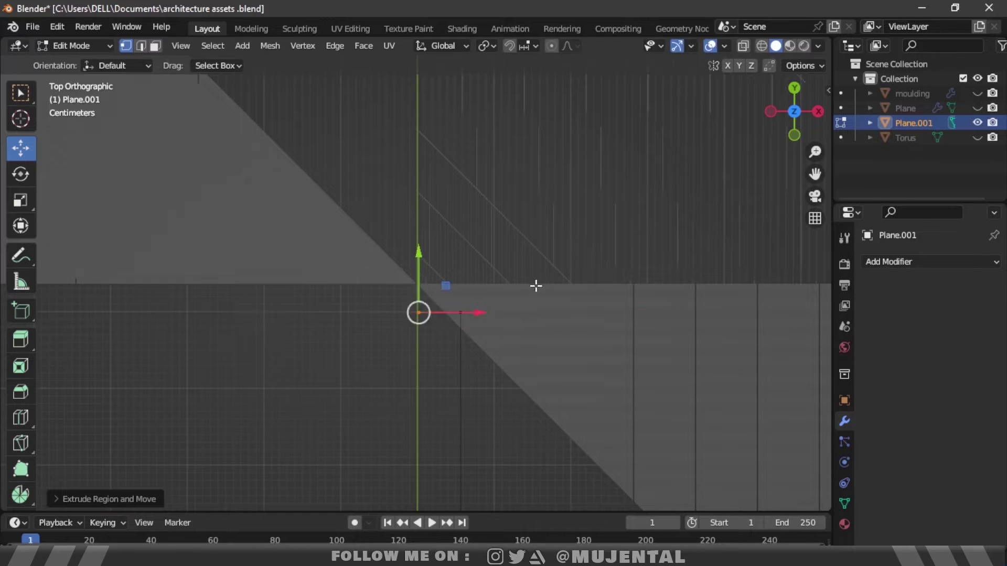
Select the whole half-arrow outline and add a Mirror modifier on the X axis.
{"action": "scroll", "coordinate": [535, 285], "scroll_direction": "down", "scroll_amount": 6}
{"action": "left_click_drag", "start_coordinate": [814, 173], "coordinate": [863, 73]}
{"action": "scroll", "coordinate": [726, 291], "scroll_direction": "up", "scroll_amount": 3}
{"action": "scroll", "coordinate": [726, 291], "scroll_direction": "down", "scroll_amount": 1}
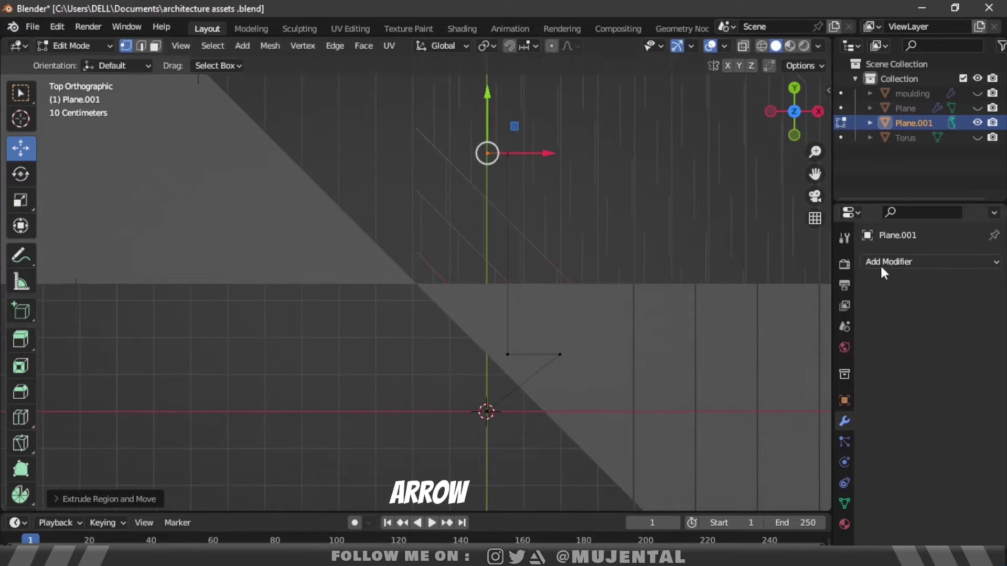
{"action": "key", "text": "a"}
{"action": "left_click", "coordinate": [936, 265]}
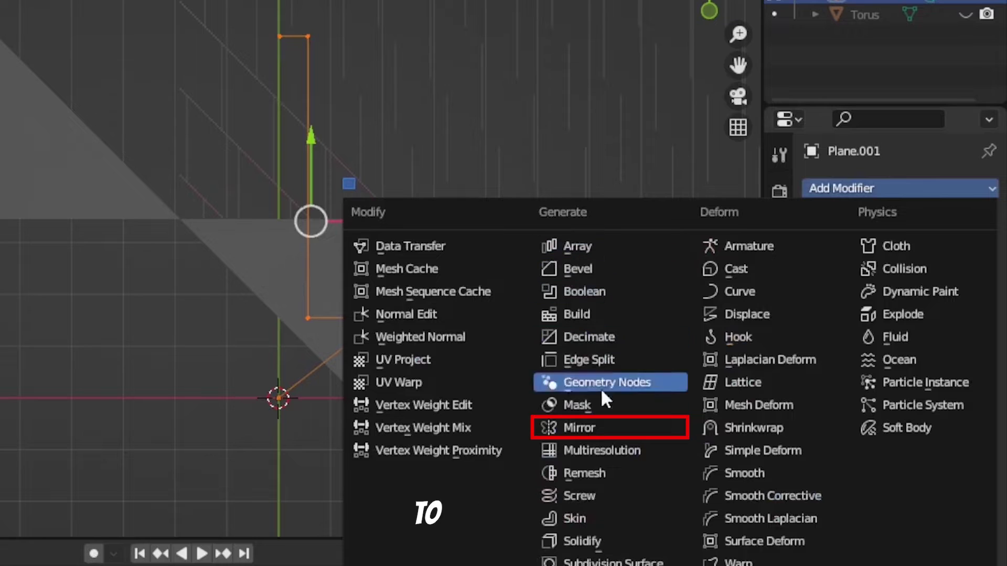
{"action": "left_click", "coordinate": [595, 439]}
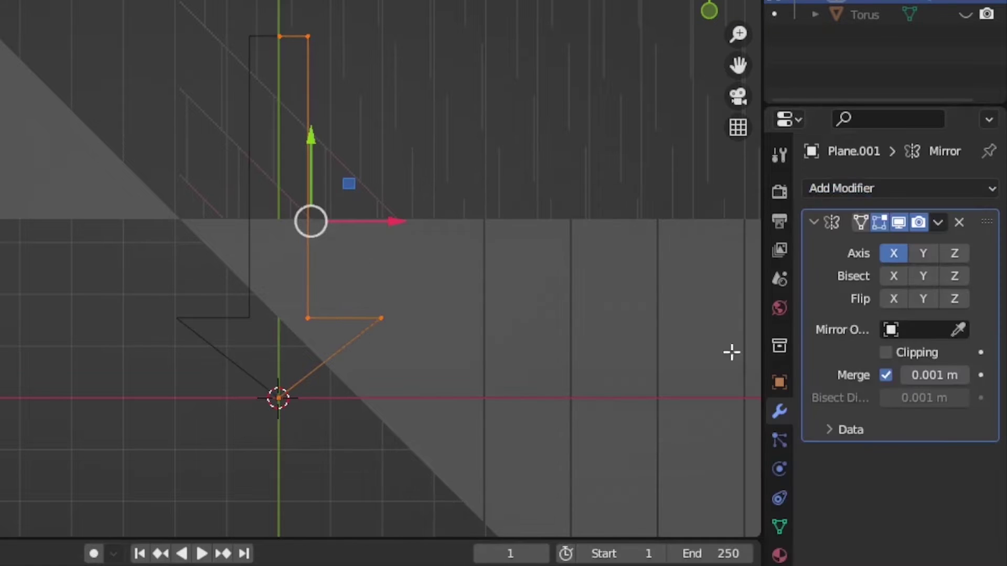
Narrow the arrow by moving the arrowhead's outer vertex and the shaft's lower vertex inward along X.
{"action": "left_click", "coordinate": [381, 318]}
{"action": "left_click_drag", "start_coordinate": [462, 315], "coordinate": [434, 315]}
{"action": "scroll", "coordinate": [434, 316], "scroll_direction": "up", "scroll_amount": 2}
{"action": "left_click_drag", "start_coordinate": [262, 337], "coordinate": [363, 379]}
{"action": "left_click_drag", "start_coordinate": [445, 363], "coordinate": [428, 363]}
{"action": "scroll", "coordinate": [520, 335], "scroll_direction": "down", "scroll_amount": 3}
{"action": "left_click", "coordinate": [505, 227]}
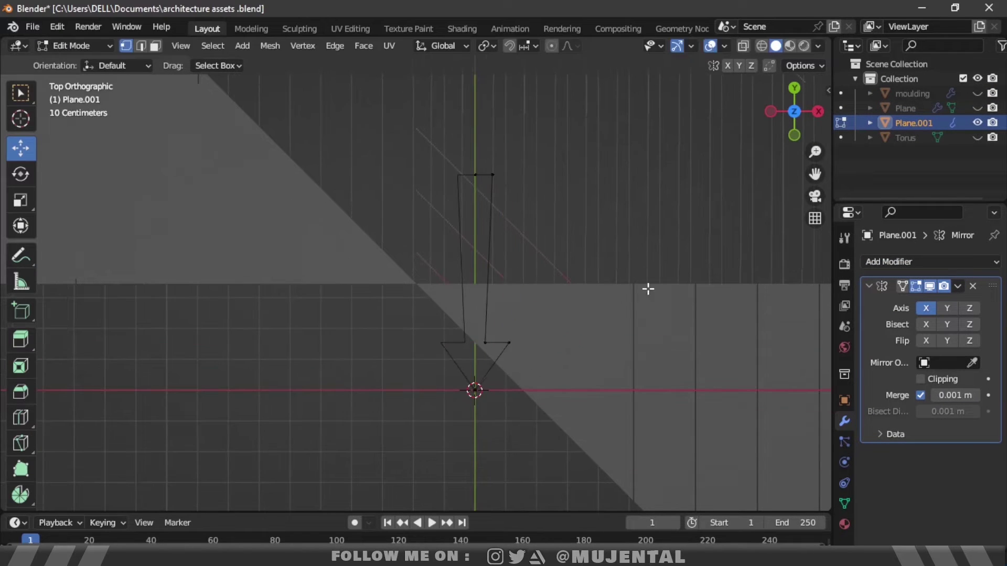
Rotate the entire arrow outline upright about the X axis and fill it with a face.
{"action": "key", "text": "a"}
{"action": "middle_click_drag", "start_coordinate": [649, 289], "coordinate": [620, 277]}
{"action": "key", "text": "r"}
{"action": "key", "text": "Return"}
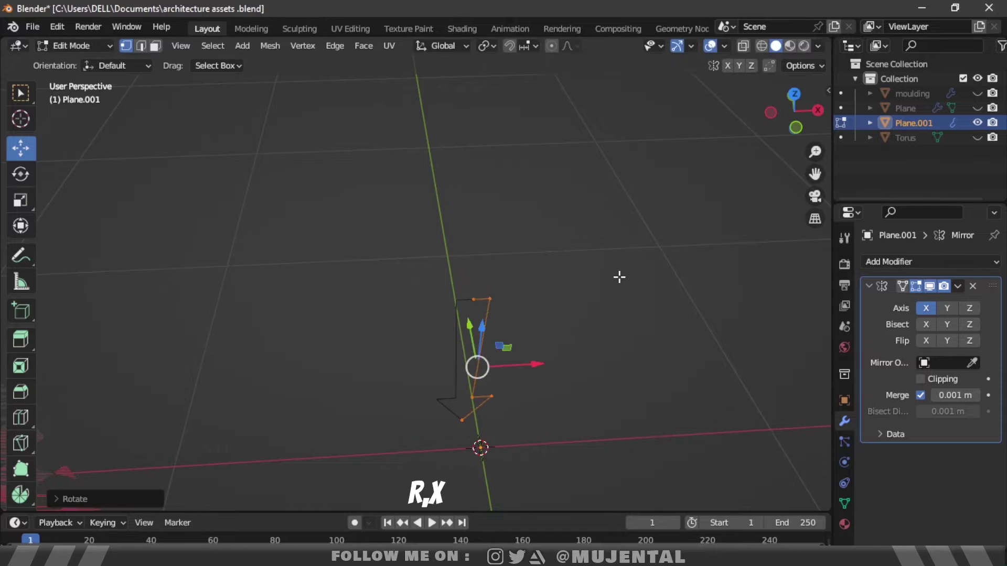
{"action": "left_click_drag", "start_coordinate": [787, 116], "coordinate": [678, 119]}
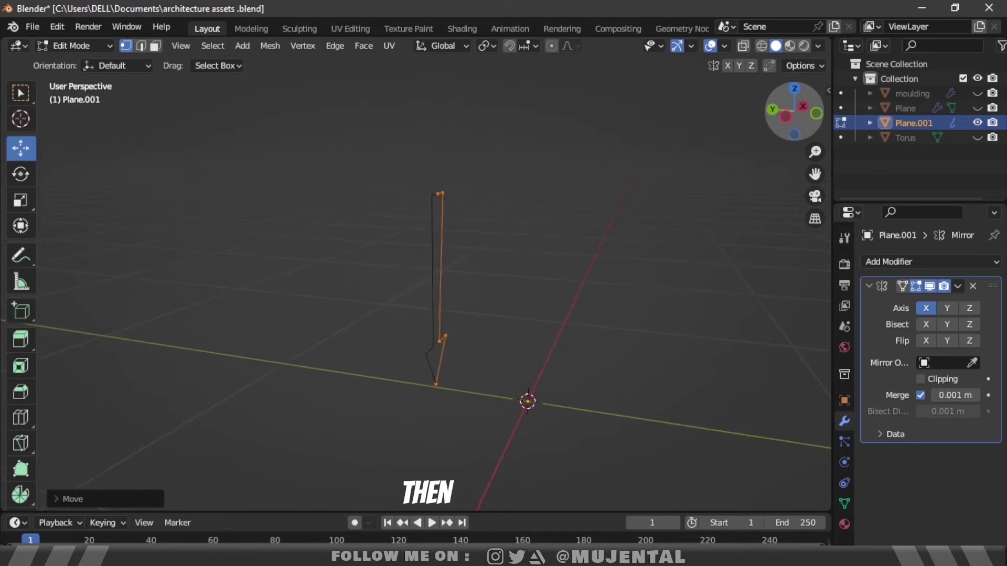
{"action": "key", "text": "f"}
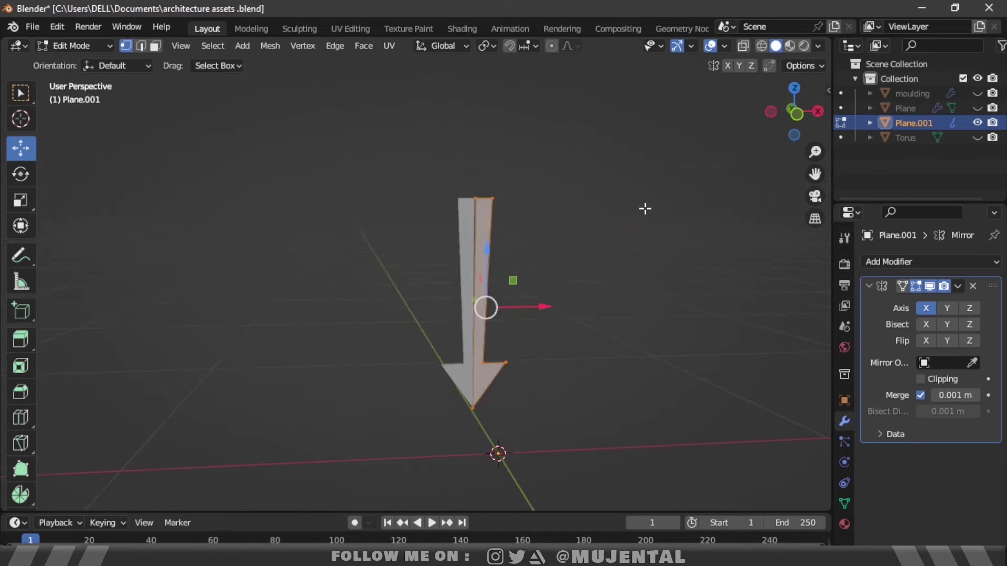
Set the Mirror merge distance to 0.0025 m and shift the shaft's upper centre vertex along X to close the gap.
{"action": "mouse_move", "coordinate": [780, 115]}
{"action": "left_mouse_down"}
{"action": "mouse_move", "coordinate": [803, 117]}
{"action": "mouse_move", "coordinate": [785, 117]}
{"action": "left_mouse_up"}
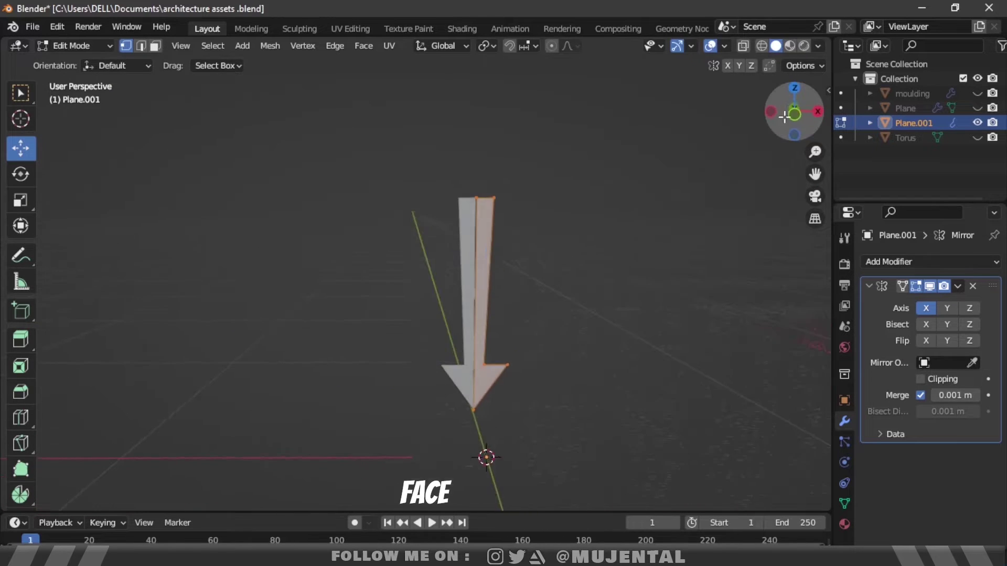
{"action": "scroll", "coordinate": [697, 168], "scroll_direction": "up", "scroll_amount": 6}
{"action": "left_click", "coordinate": [955, 395]}
{"action": "left_click_drag", "start_coordinate": [463, 185], "coordinate": [498, 230]}
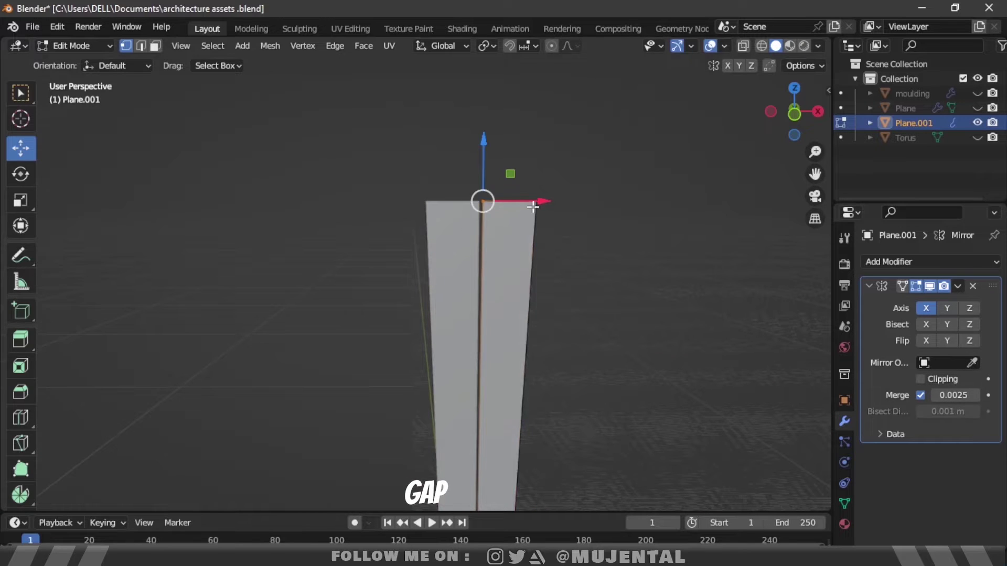
{"action": "left_click_drag", "start_coordinate": [542, 202], "coordinate": [603, 219]}
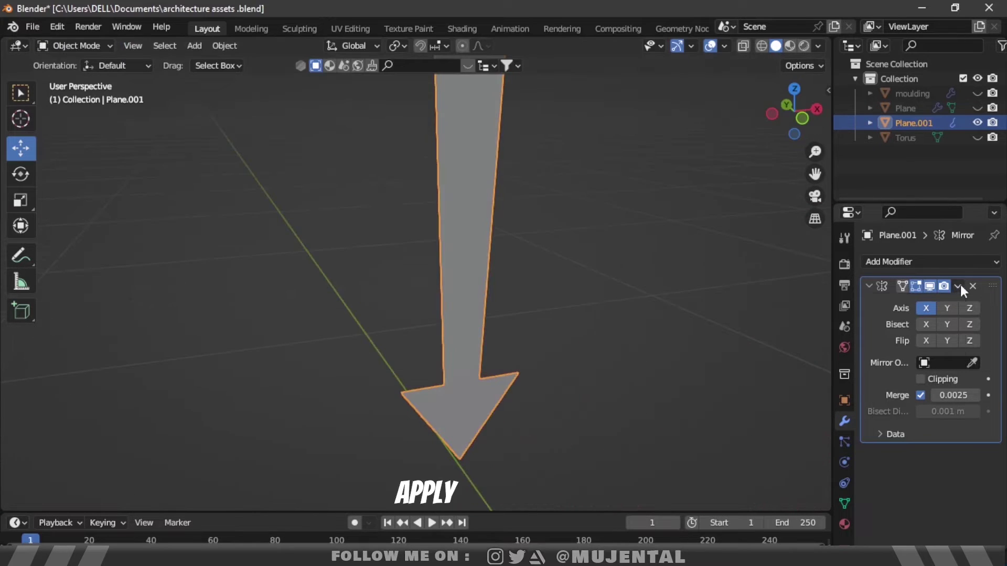
Apply the arrow's Mirror modifier and extrude all its faces slightly backward along Y to give it thickness.
{"action": "left_click", "coordinate": [958, 286]}
{"action": "left_click", "coordinate": [915, 303]}
{"action": "key", "text": "Tab"}
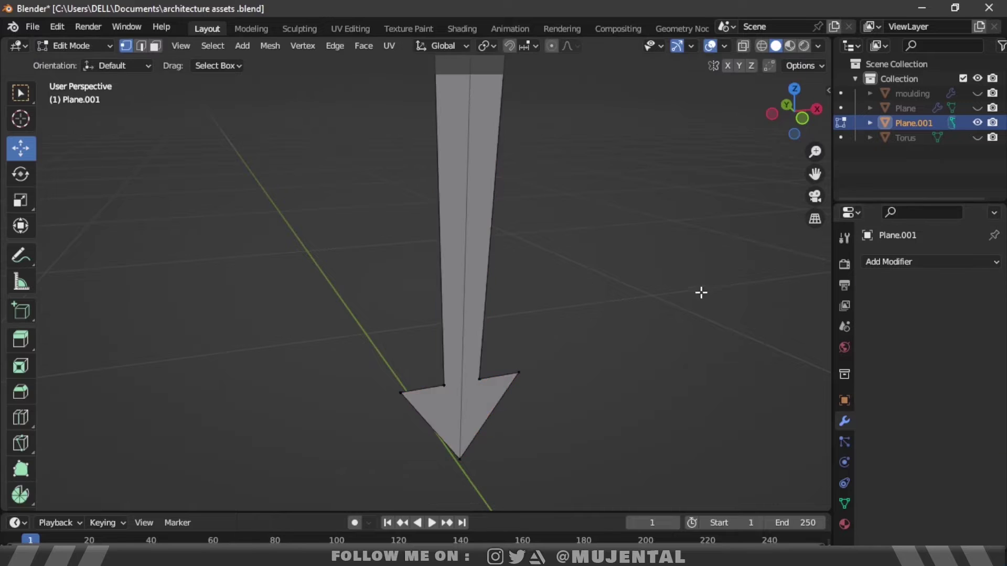
{"action": "scroll", "coordinate": [704, 285], "scroll_direction": "down", "scroll_amount": 2}
{"action": "middle_click_drag", "start_coordinate": [745, 150], "coordinate": [623, 168]}
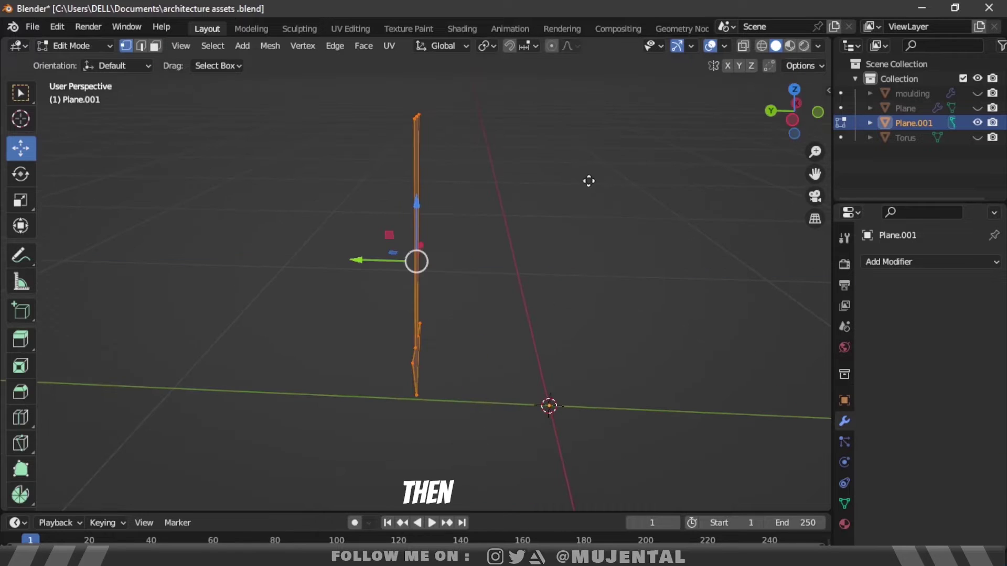
{"action": "key", "text": "e"}
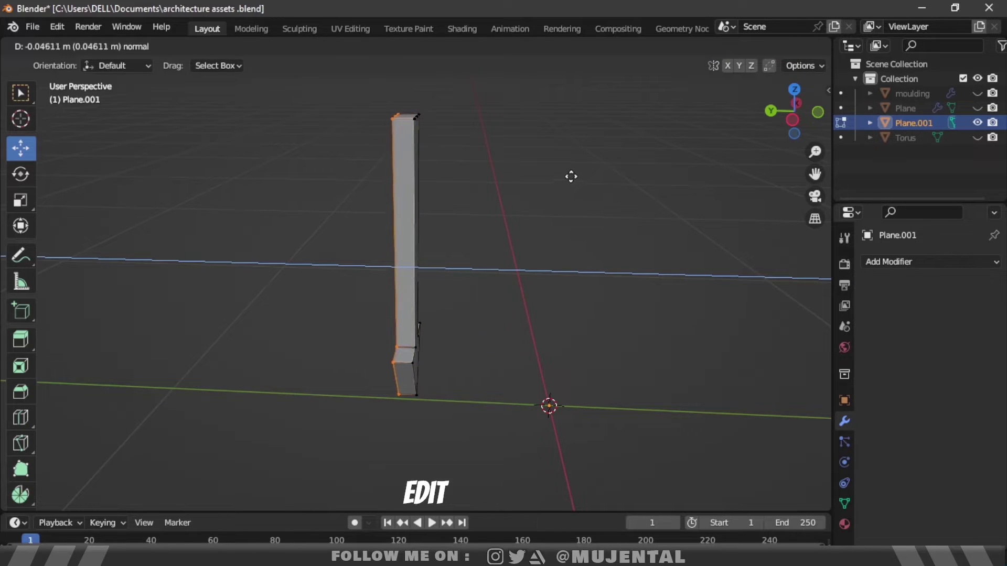
{"action": "left_click", "coordinate": [579, 175]}
Return to Object Mode and set the arrow's origin to its geometry.
{"action": "key", "text": "Tab"}
{"action": "middle_click_drag", "start_coordinate": [582, 175], "coordinate": [464, 184]}
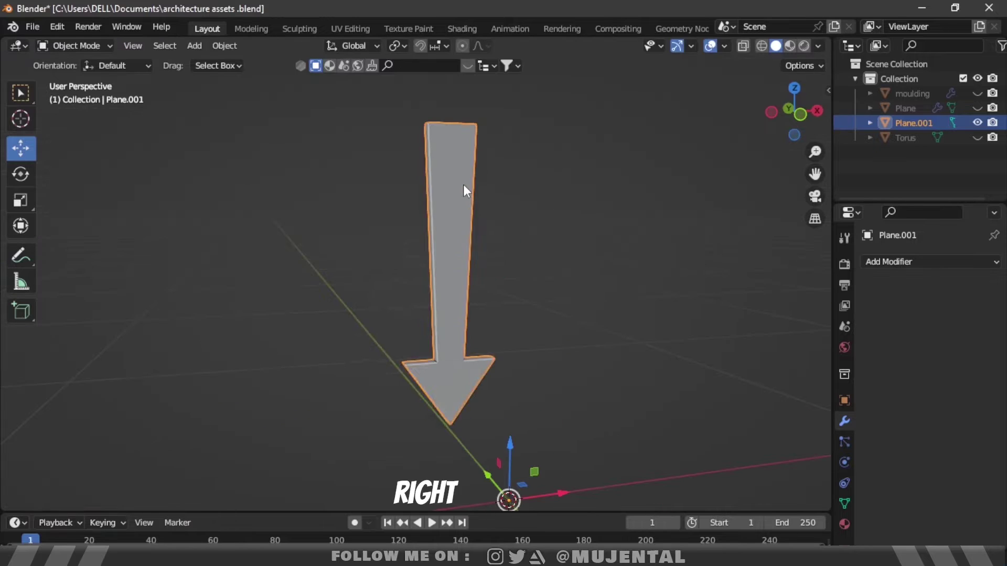
{"action": "right_click", "coordinate": [464, 184]}
{"action": "left_click", "coordinate": [412, 200]}
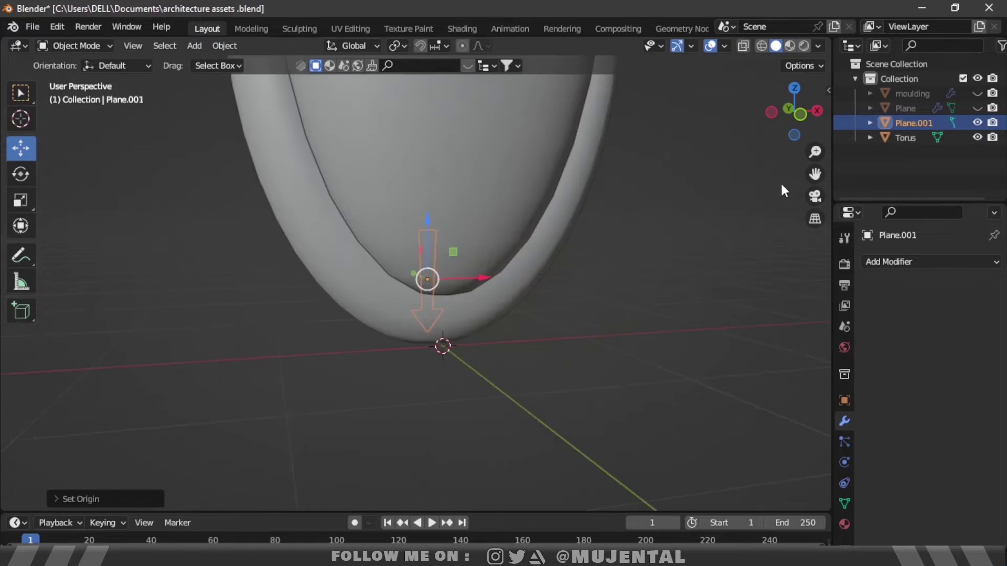
Scale the arrow up and raise it along Z so it matches the shell's height.
{"action": "left_click_drag", "start_coordinate": [462, 320], "coordinate": [481, 318]}
{"action": "key", "text": "s"}
{"action": "left_click", "coordinate": [782, 157]}
{"action": "left_click", "coordinate": [800, 114]}
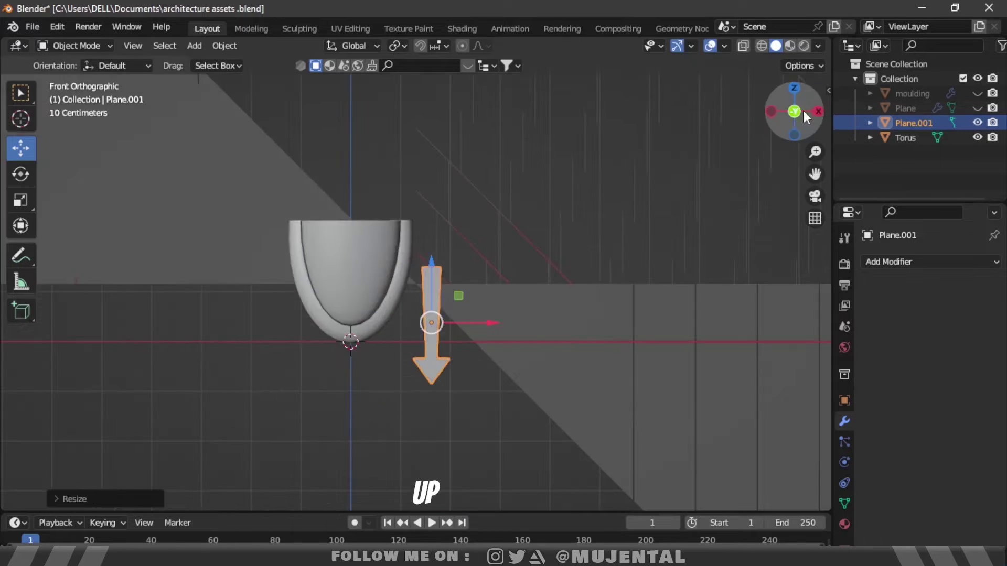
{"action": "left_click_drag", "start_coordinate": [433, 265], "coordinate": [439, 231]}
{"action": "key", "text": "s"}
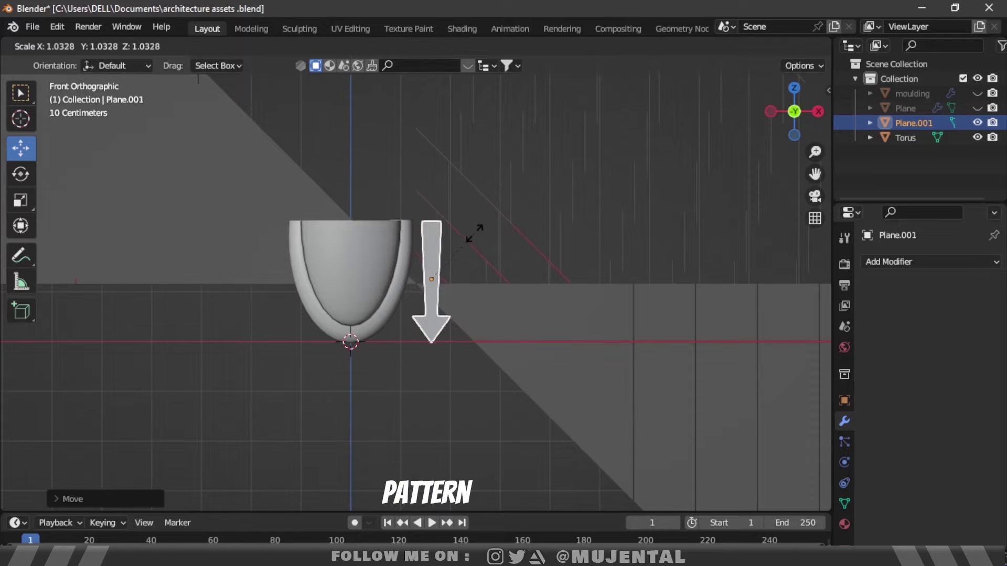
{"action": "key", "text": "Return"}
Align the arrow beside the shell and shift it slightly along X to sit close to the rim.
{"action": "left_click", "coordinate": [770, 111]}
{"action": "left_click_drag", "start_coordinate": [352, 285], "coordinate": [371, 277]}
{"action": "middle_click_drag", "start_coordinate": [210, 277], "coordinate": [486, 277]}
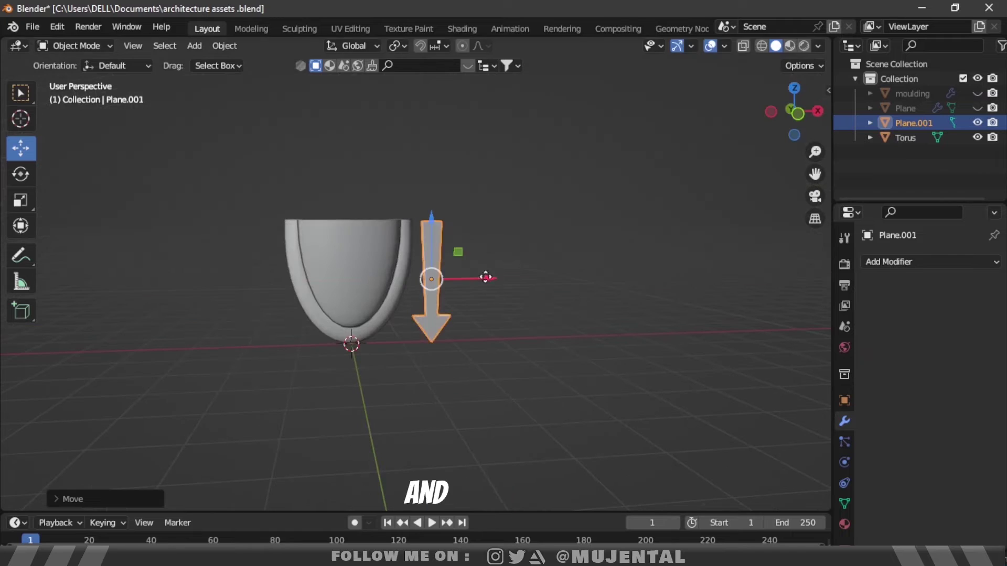
{"action": "left_click_drag", "start_coordinate": [486, 277], "coordinate": [480, 277]}
Join the shell and arrow into one object and rename it "Pattern 2".
{"action": "key", "text": "a"}
{"action": "key", "text": "ctrl+j"}
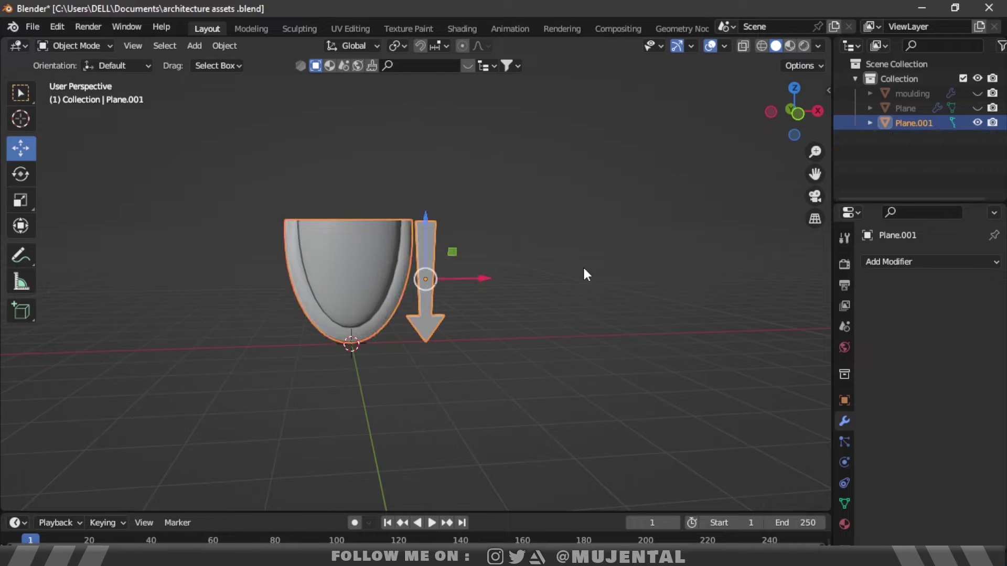
{"action": "double_click", "coordinate": [913, 122]}
{"action": "type", "text": "Pattern 2"}
{"action": "key", "text": "Return"}
Apply the joined pattern's object transform and set its origin to geometry.
{"action": "scroll", "coordinate": [706, 272], "scroll_direction": "down", "scroll_amount": 4}
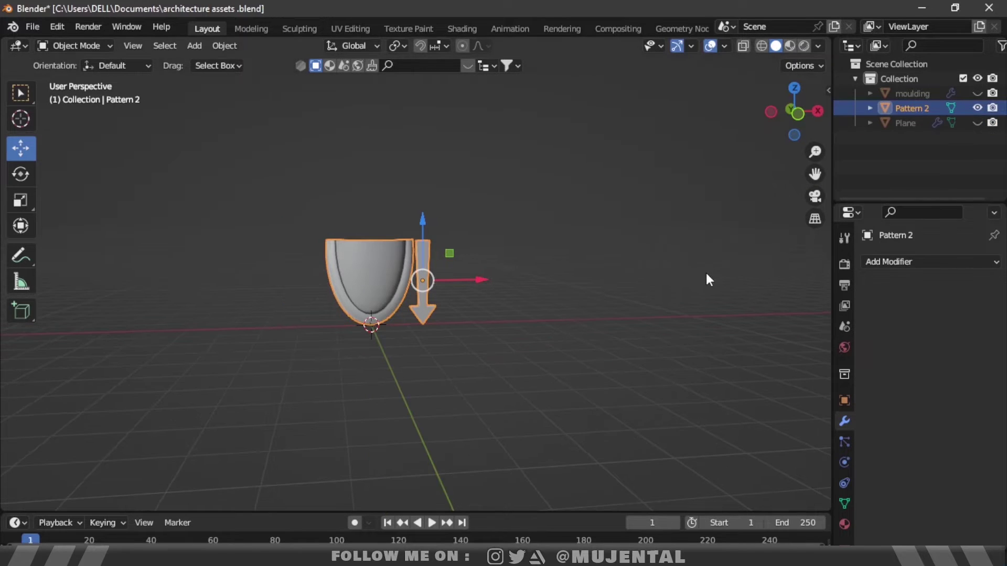
{"action": "scroll", "coordinate": [656, 265], "scroll_direction": "up", "scroll_amount": 2}
{"action": "key", "text": "ctrl+a"}
{"action": "left_click", "coordinate": [653, 274]}
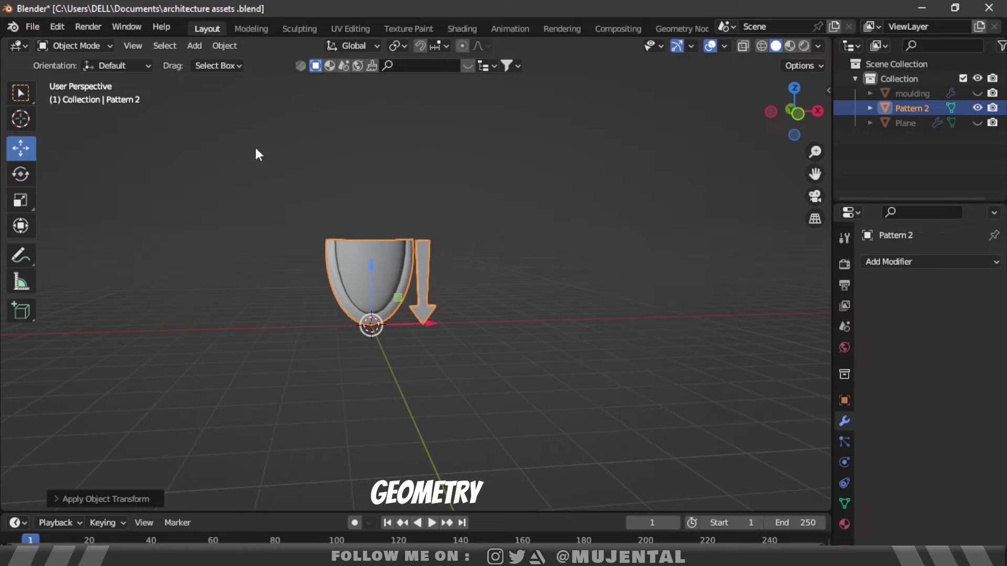
{"action": "left_click", "coordinate": [224, 46]}
{"action": "mouse_move", "coordinate": [350, 83]}
{"action": "left_click", "coordinate": [411, 93]}
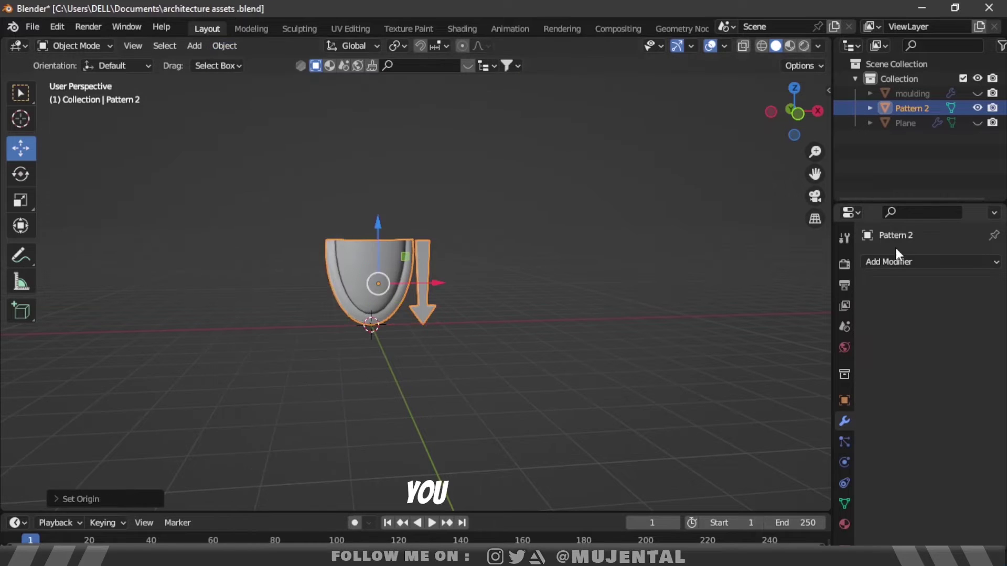
Try an Array modifier on Pattern 2 with a count of 6 and a relative X offset of 1.
{"action": "left_click", "coordinate": [895, 262]}
{"action": "left_click", "coordinate": [687, 299]}
{"action": "left_click", "coordinate": [975, 325]}
{"action": "left_click", "coordinate": [975, 325]}
{"action": "left_click", "coordinate": [974, 325]}
{"action": "left_click", "coordinate": [974, 325]}
{"action": "scroll", "coordinate": [740, 320], "scroll_direction": "down", "scroll_amount": 2}
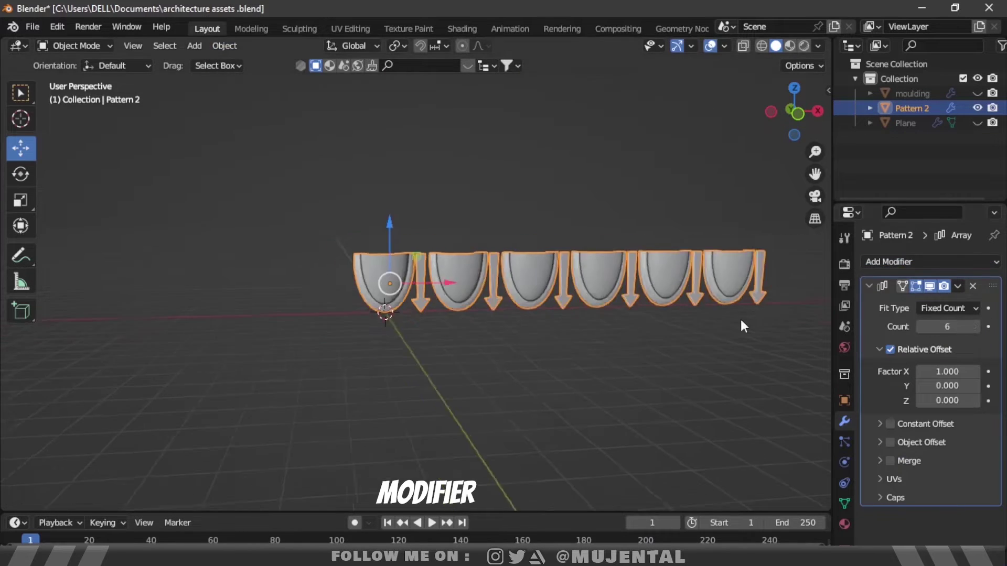
{"action": "scroll", "coordinate": [741, 320], "scroll_direction": "up", "scroll_amount": 1}
{"action": "left_click", "coordinate": [957, 286]}
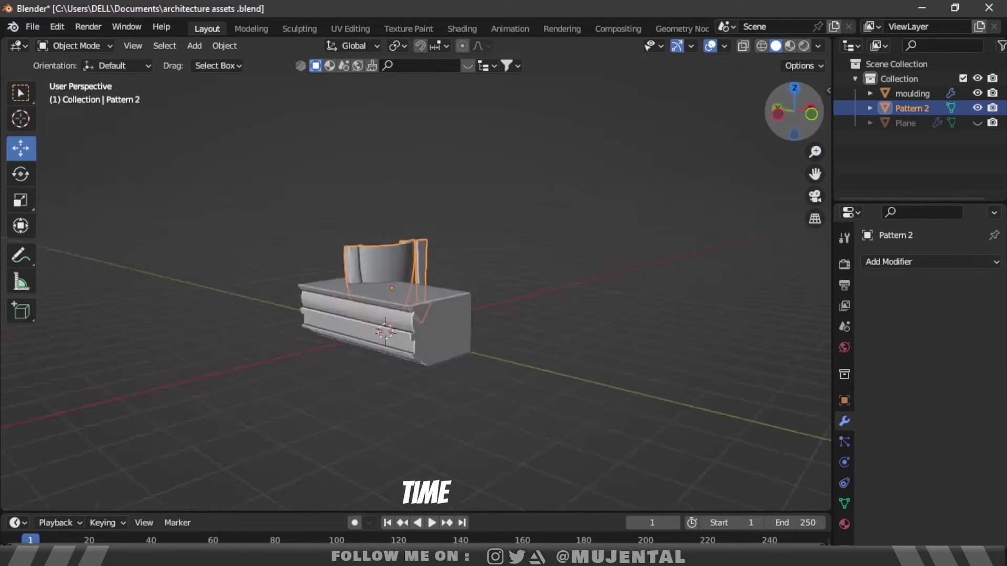
Rotate Pattern 2 to face outward like the moulding's front and scale it down to suit the moulding.
{"action": "right_click", "coordinate": [785, 136]}
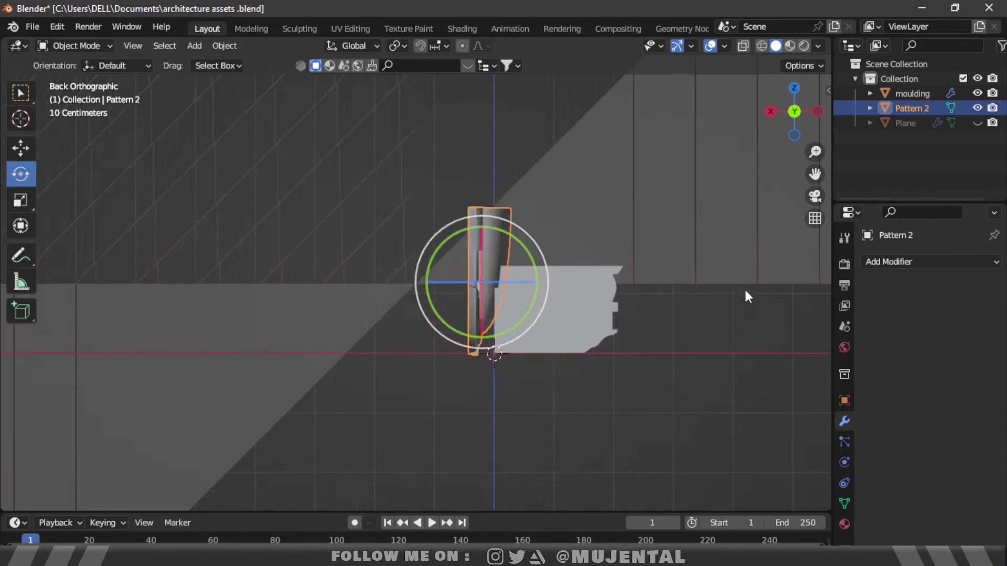
{"action": "key", "text": "s"}
{"action": "left_click", "coordinate": [400, 273]}
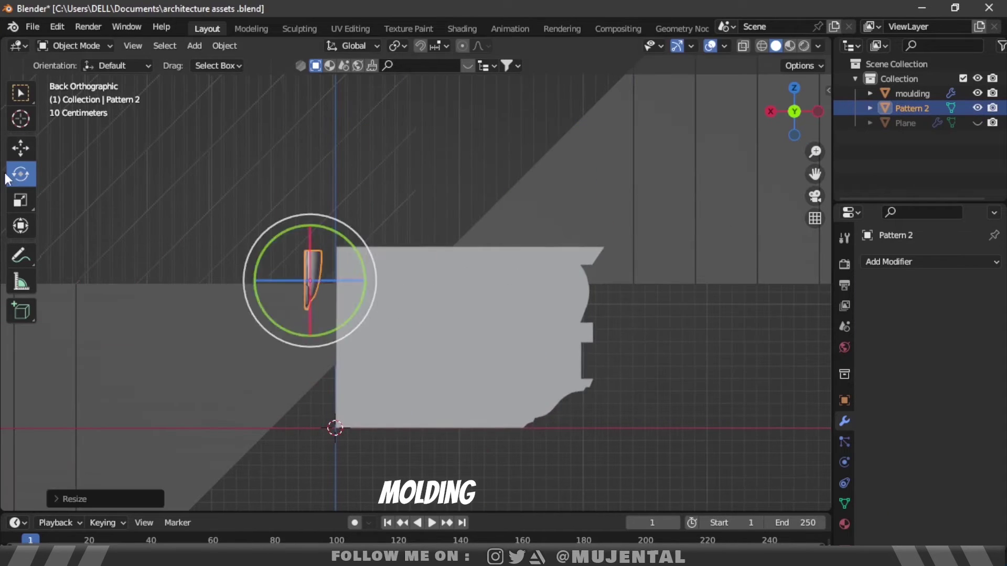
Move the pattern against the moulding's curved upper band, just beneath the overhanging top lip.
{"action": "left_click", "coordinate": [20, 149]}
{"action": "left_click_drag", "start_coordinate": [255, 281], "coordinate": [536, 332]}
{"action": "left_click_drag", "start_coordinate": [588, 226], "coordinate": [588, 237]}
Extend the moulding's top lip outward by shifting its lower and upper corner vertices along X past the pattern.
{"action": "scroll", "coordinate": [585, 263], "scroll_direction": "up", "scroll_amount": 8}
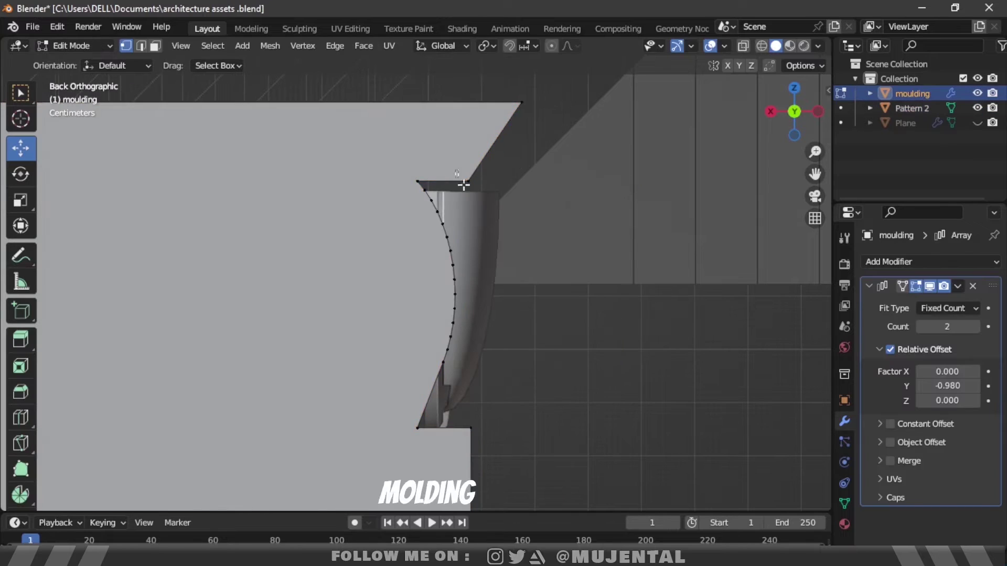
{"action": "mouse_move", "coordinate": [461, 181]}
{"action": "left_mouse_down"}
{"action": "mouse_move", "coordinate": [439, 183]}
{"action": "mouse_move", "coordinate": [453, 183]}
{"action": "left_mouse_up"}
{"action": "left_click_drag", "start_coordinate": [546, 79], "coordinate": [474, 150]}
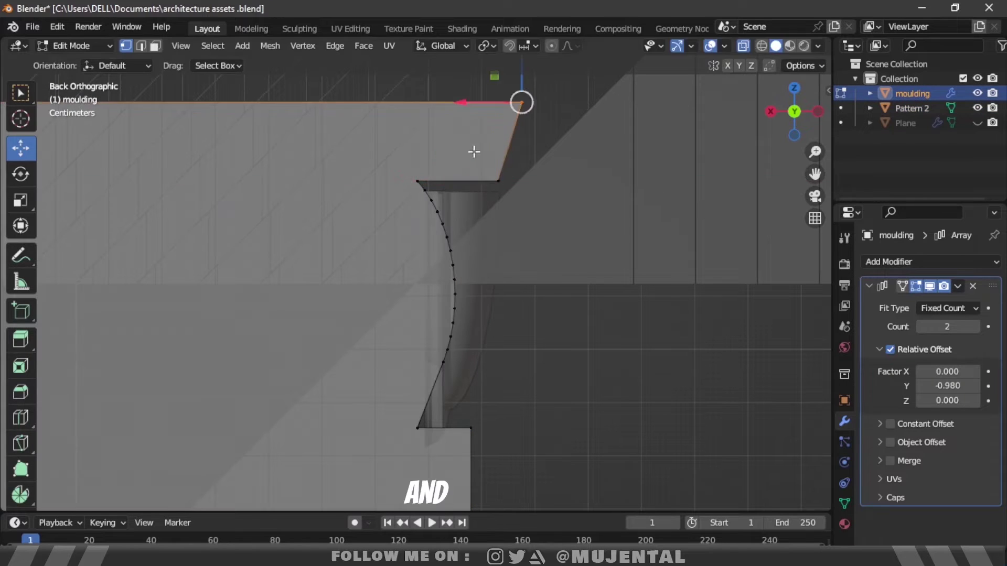
{"action": "left_click_drag", "start_coordinate": [474, 102], "coordinate": [496, 103]}
{"action": "left_click_drag", "start_coordinate": [467, 202], "coordinate": [519, 162]}
{"action": "left_click_drag", "start_coordinate": [472, 181], "coordinate": [488, 182]}
{"action": "left_click_drag", "start_coordinate": [570, 84], "coordinate": [519, 126]}
{"action": "left_click_drag", "start_coordinate": [503, 102], "coordinate": [517, 102]}
{"action": "key", "text": "Tab"}
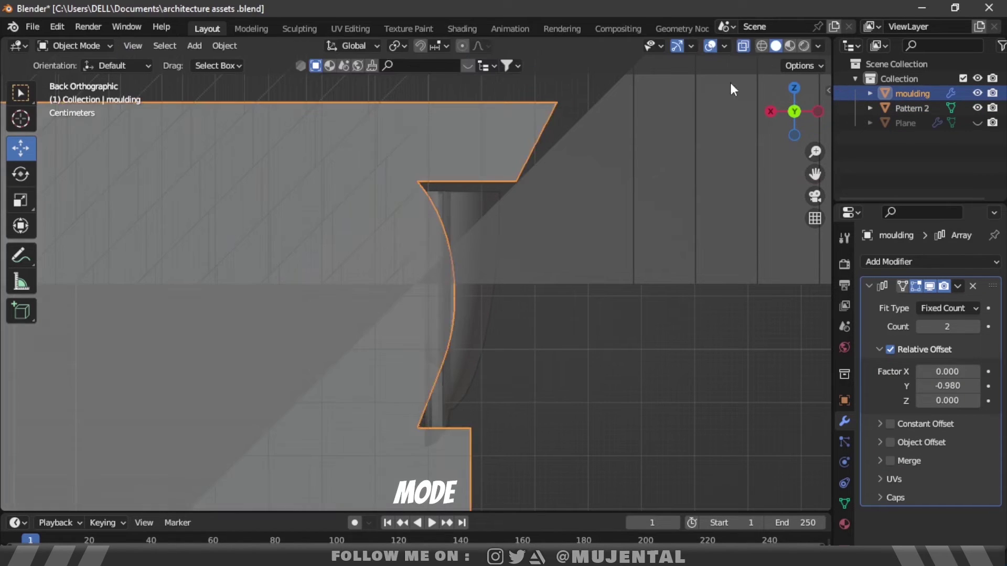
Turn off X-ray, scale the pattern slightly and raise it to sit just under the moulding's top lip.
{"action": "left_click", "coordinate": [743, 46]}
{"action": "left_click", "coordinate": [474, 262]}
{"action": "left_click_drag", "start_coordinate": [411, 319], "coordinate": [413, 319]}
{"action": "key", "text": "s"}
{"action": "left_click", "coordinate": [510, 283]}
{"action": "left_click_drag", "start_coordinate": [454, 276], "coordinate": [453, 249]}
{"action": "left_click", "coordinate": [453, 249]}
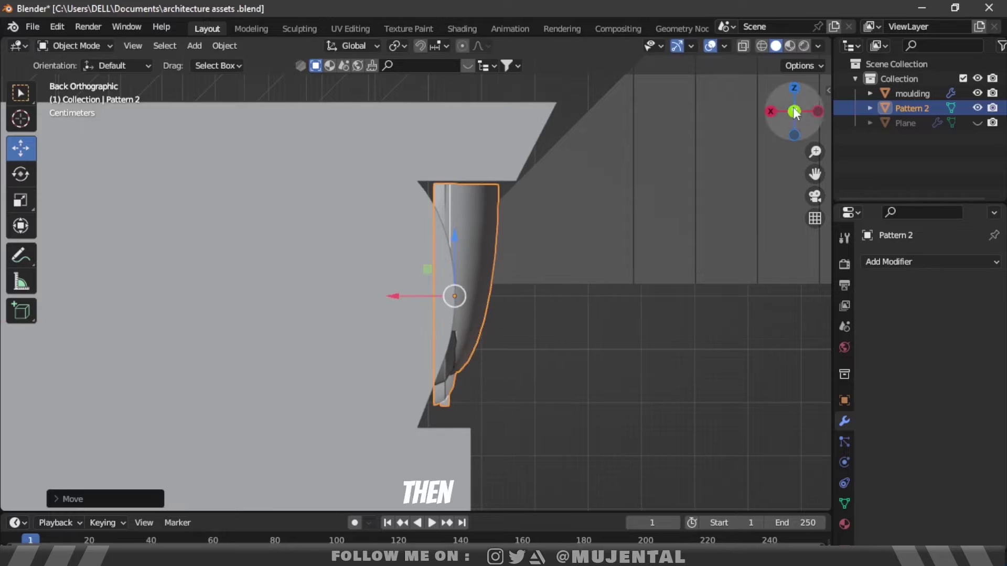
Add a Simple Deform modifier to the pattern in Bend mode around the Y axis with a 36.3° angle.
{"action": "left_click", "coordinate": [917, 260]}
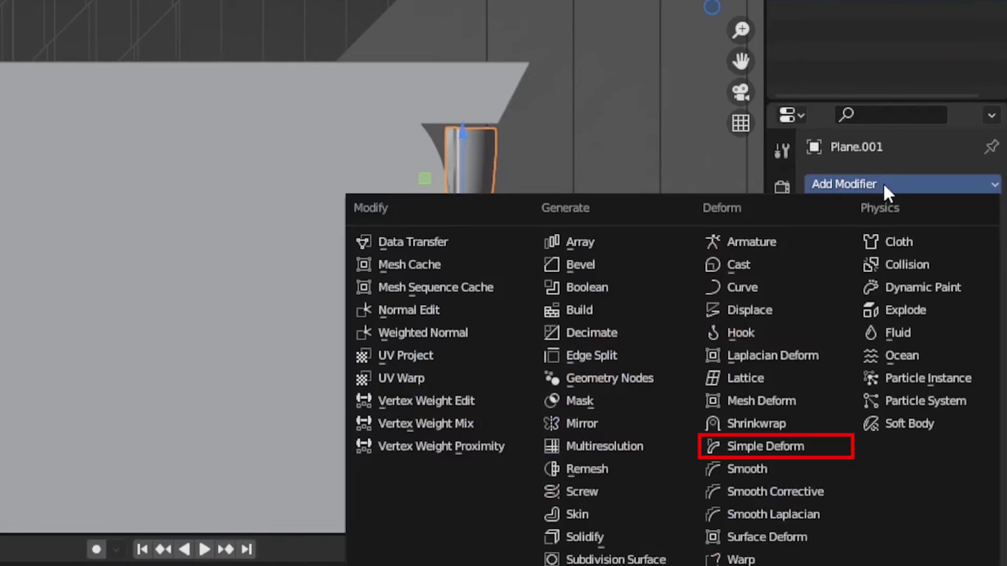
{"action": "left_click", "coordinate": [755, 446]}
{"action": "scroll", "coordinate": [629, 294], "scroll_direction": "up", "scroll_amount": 3}
{"action": "left_click", "coordinate": [868, 249]}
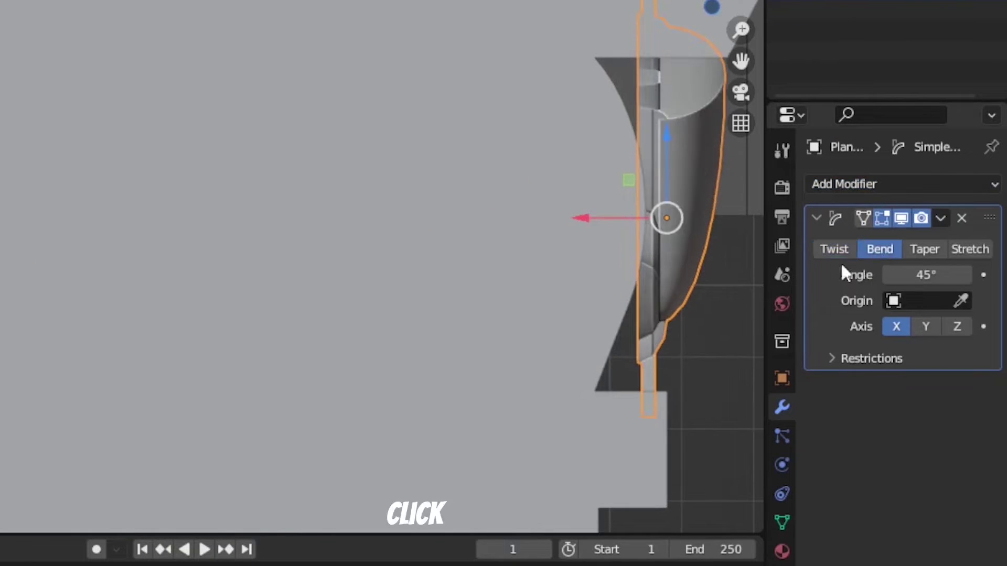
{"action": "left_click_drag", "start_coordinate": [728, 67], "coordinate": [387, 67]}
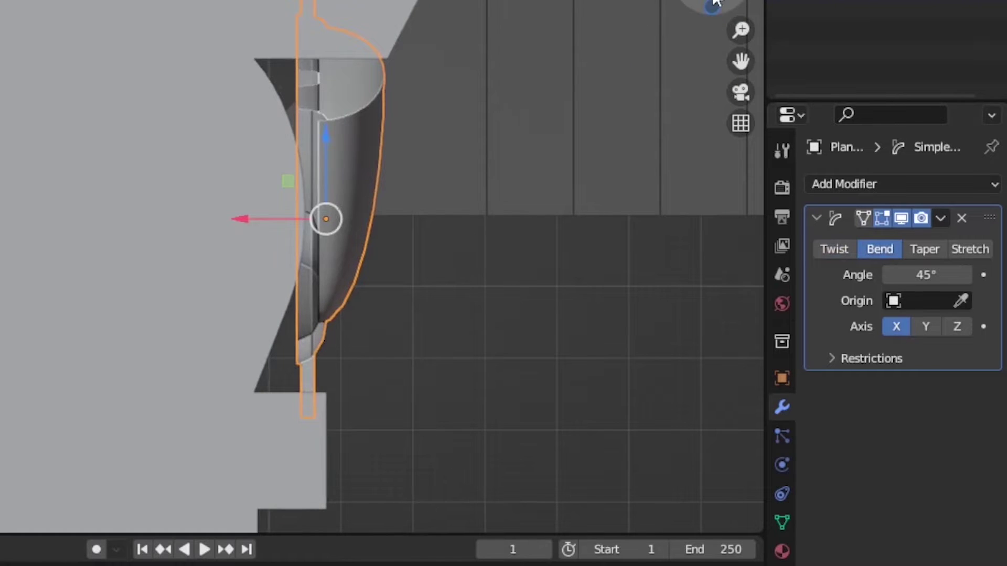
{"action": "left_click_drag", "start_coordinate": [717, 3], "coordinate": [687, 31]}
{"action": "left_click", "coordinate": [927, 326]}
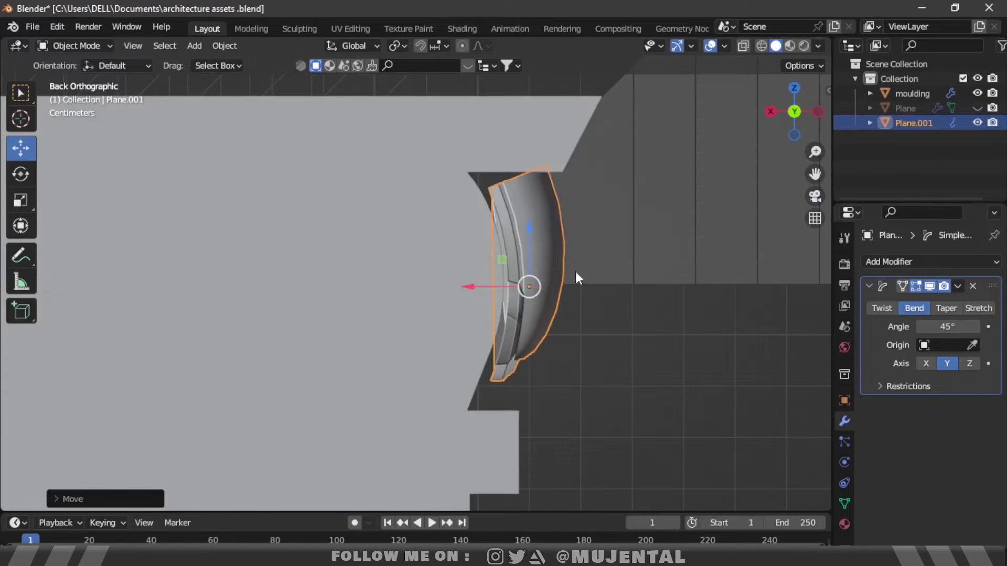
{"action": "left_click", "coordinate": [575, 272]}
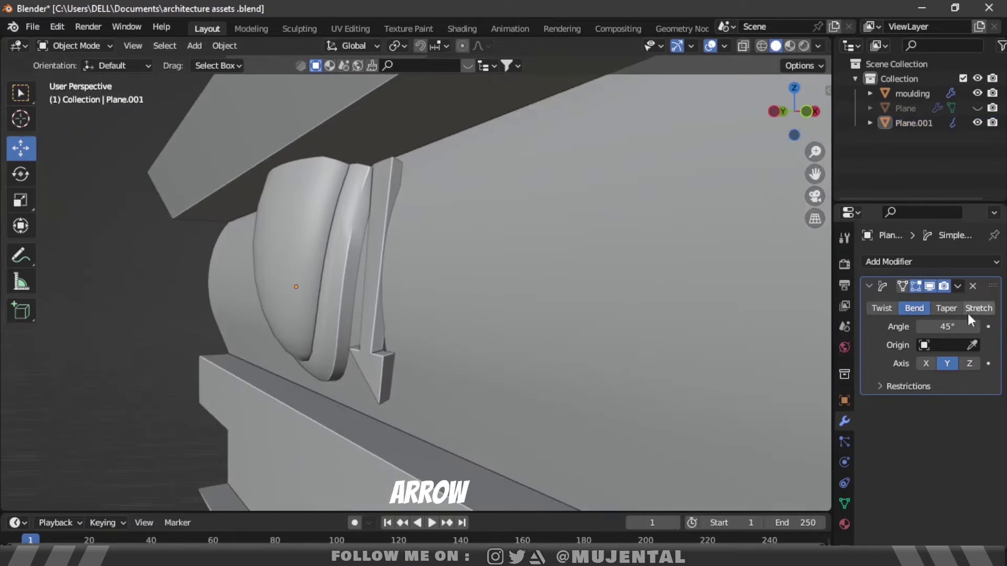
{"action": "left_click_drag", "start_coordinate": [947, 327], "coordinate": [928, 326]}
In Edit Mode, select only the arrow's faces and move them along X relative to the curved band.
{"action": "left_click", "coordinate": [336, 236]}
{"action": "key", "text": "Tab"}
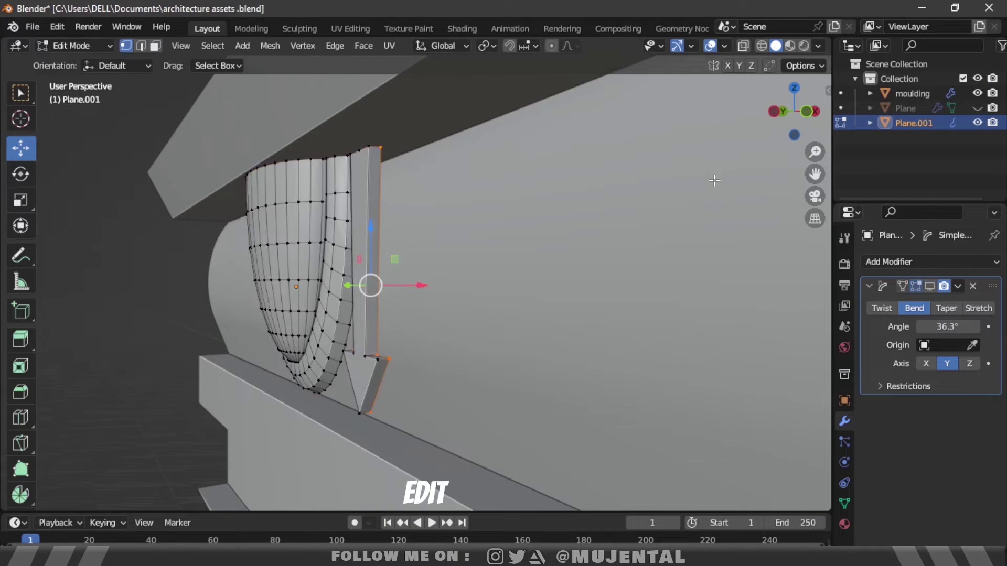
{"action": "left_click_drag", "start_coordinate": [783, 118], "coordinate": [887, 118]}
{"action": "key", "text": "alt+a"}
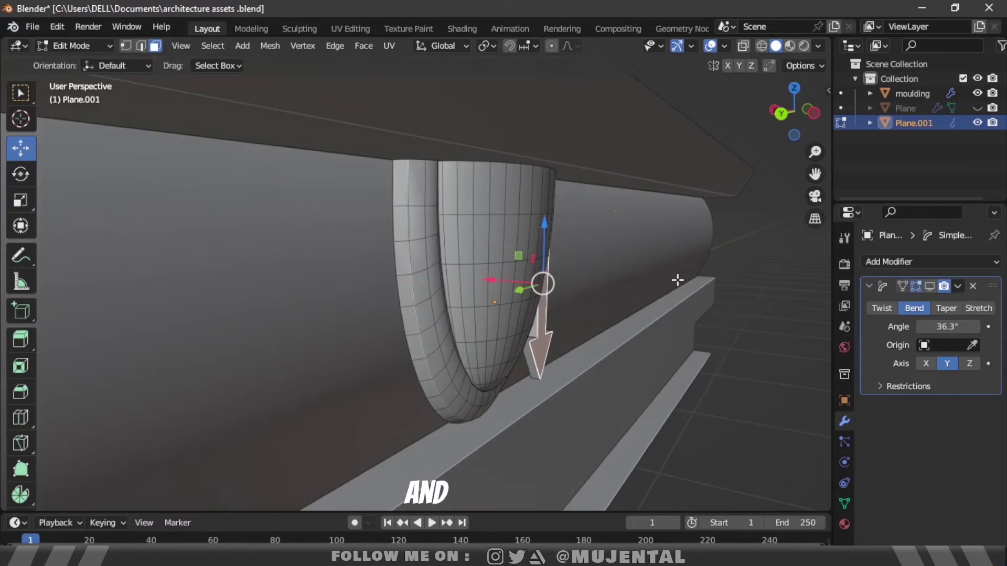
{"action": "key", "text": "g"}
{"action": "key", "text": "x"}
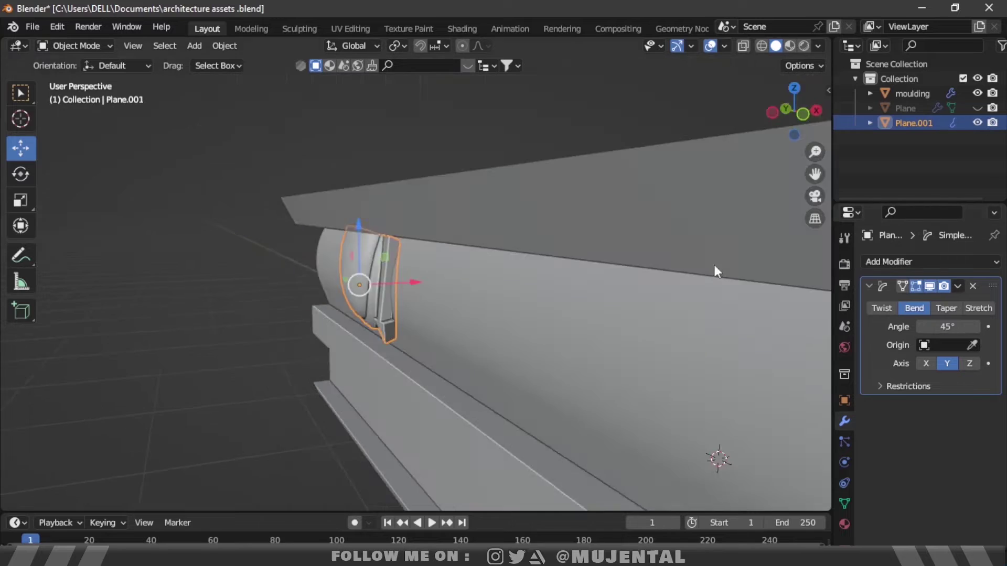
Set the pattern's bend angle to 36.4° to follow the moulding's curve and apply the Simple Deform modifier.
{"action": "left_click", "coordinate": [785, 109]}
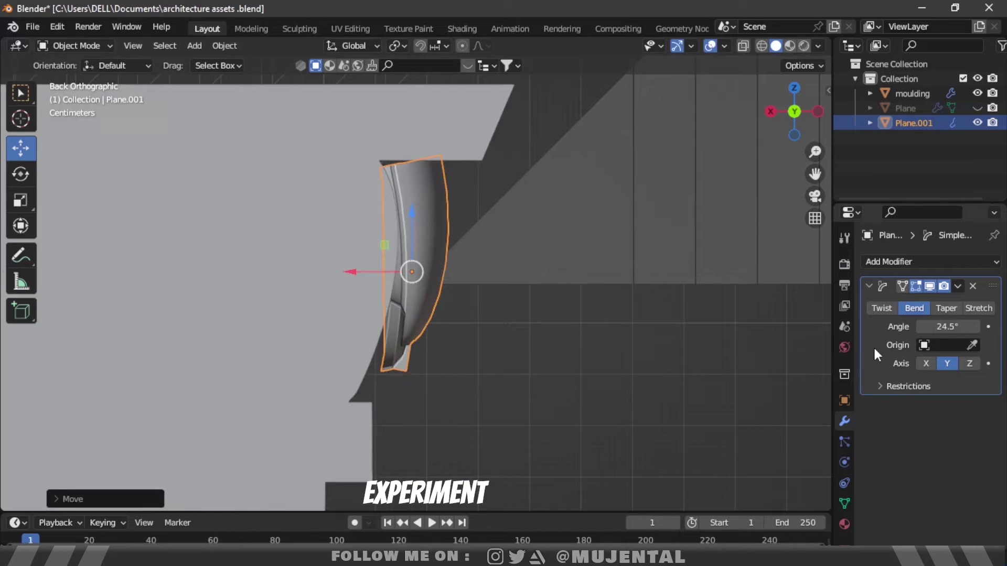
{"action": "left_click_drag", "start_coordinate": [947, 327], "coordinate": [908, 326]}
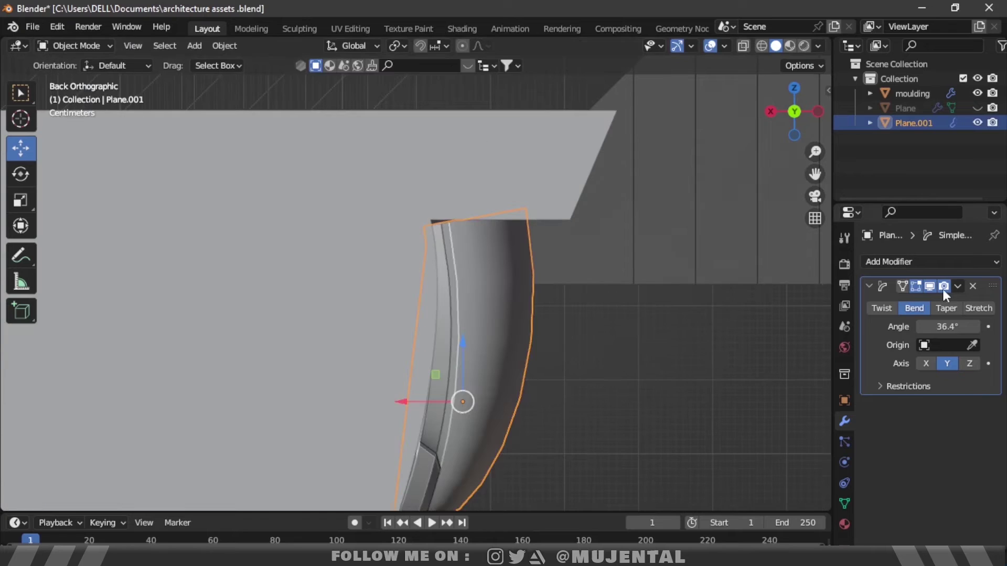
{"action": "left_click", "coordinate": [957, 286]}
{"action": "left_click", "coordinate": [889, 303]}
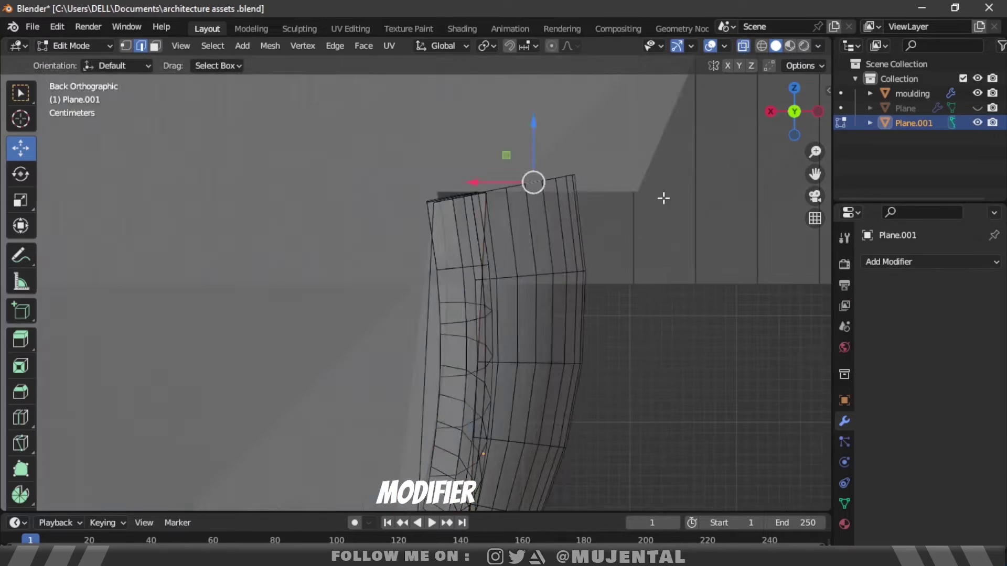
Select the pattern's top edge loops and rotate them level so they fit the underside of the moulding's lip.
{"action": "left_click", "coordinate": [213, 45]}
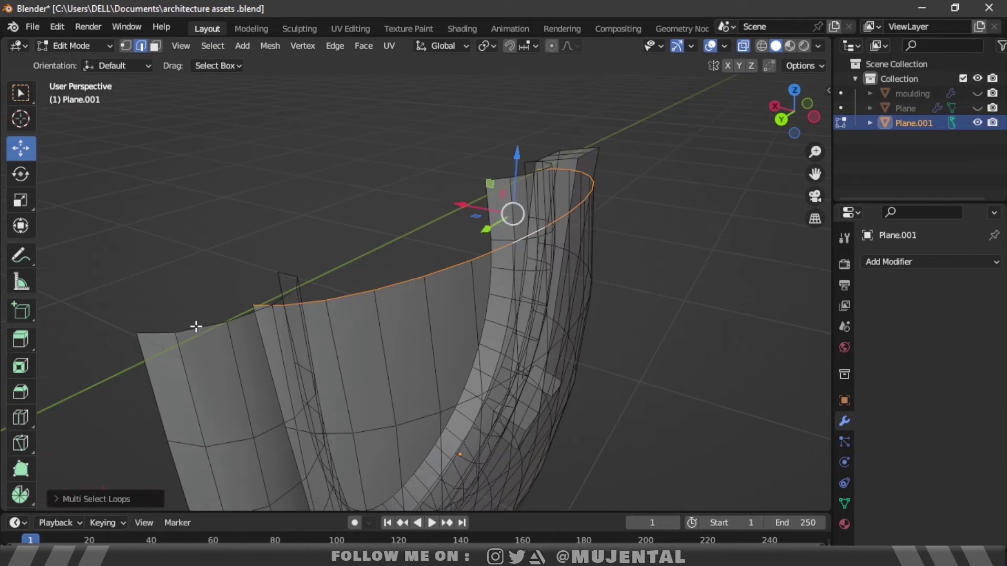
{"action": "left_click_drag", "start_coordinate": [795, 113], "coordinate": [803, 111]}
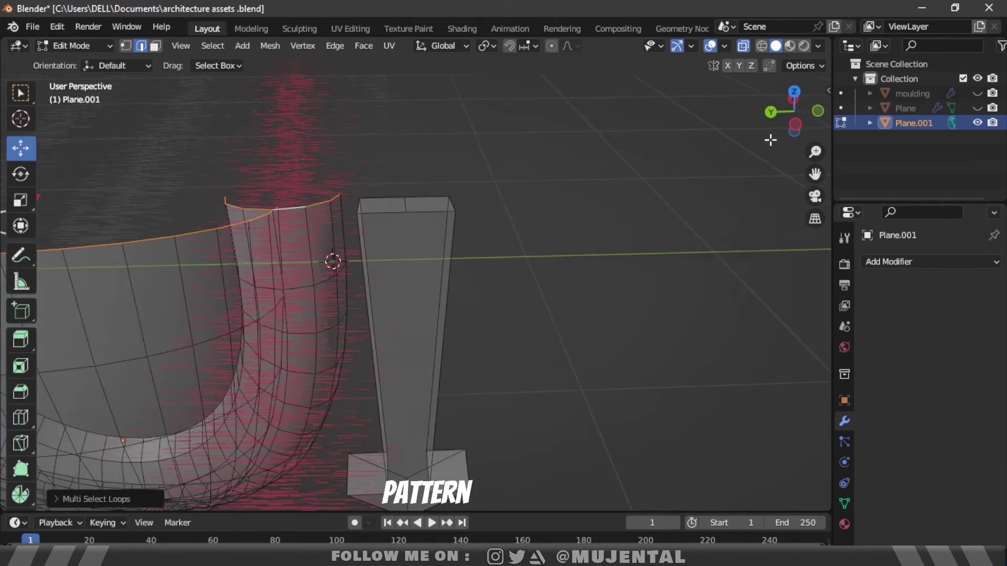
{"action": "middle_click_drag", "start_coordinate": [770, 139], "coordinate": [512, 194]}
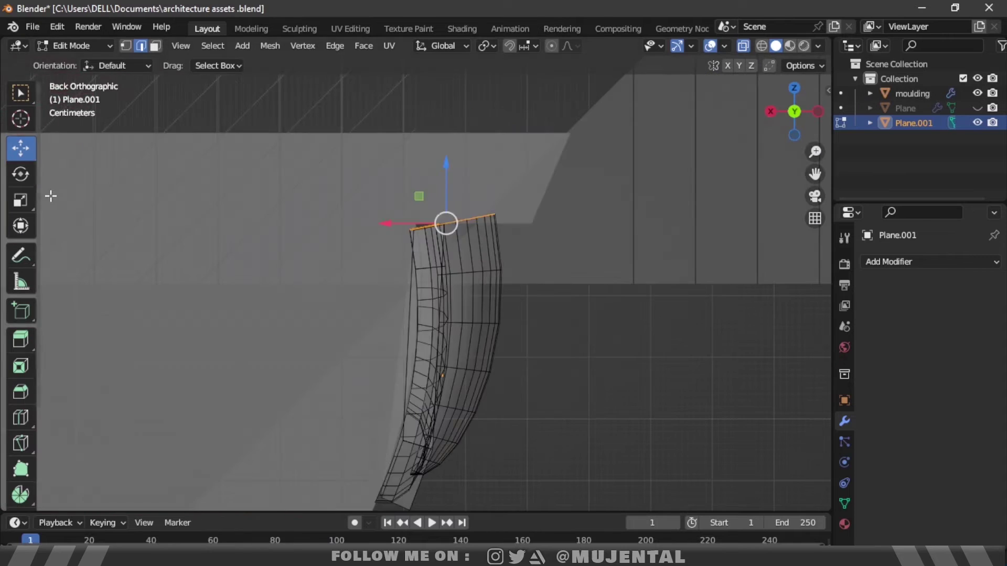
{"action": "left_click_drag", "start_coordinate": [504, 199], "coordinate": [694, 297]}
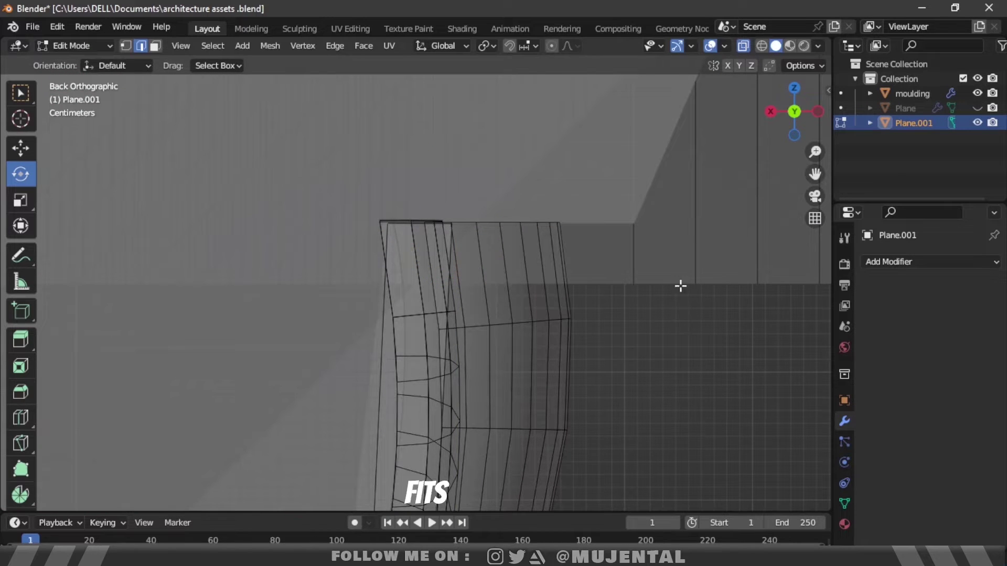
{"action": "key", "text": "Tab"}
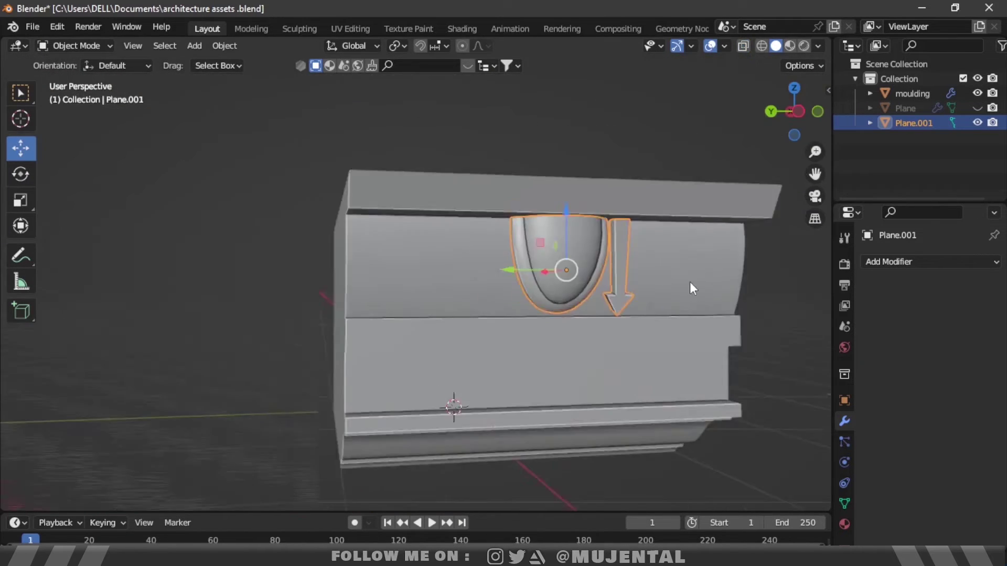
Add an Array modifier to the egg-and-dart pattern with a relative Y offset of -0.980 and a count of 4.
{"action": "left_click", "coordinate": [885, 260]}
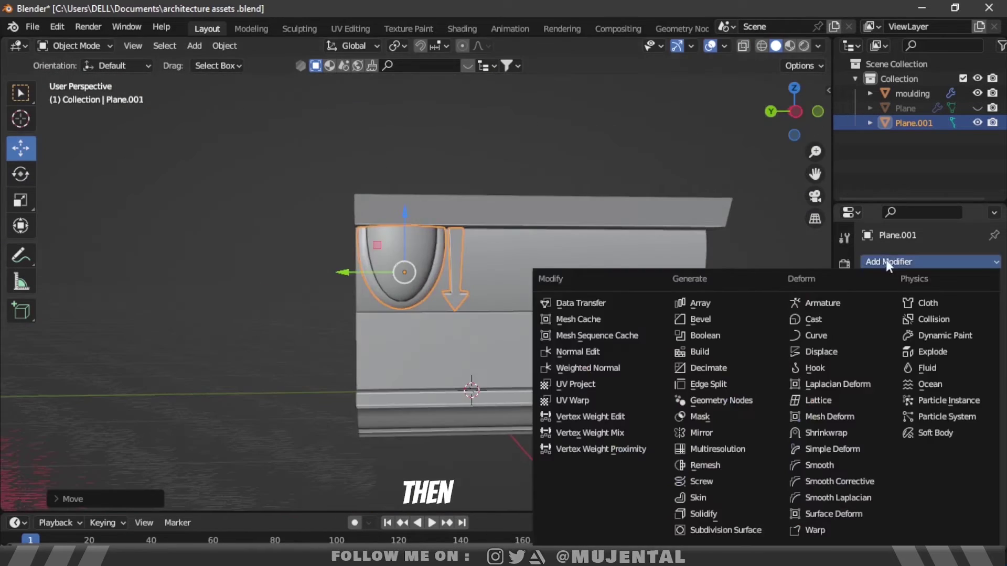
{"action": "double_click", "coordinate": [947, 370]}
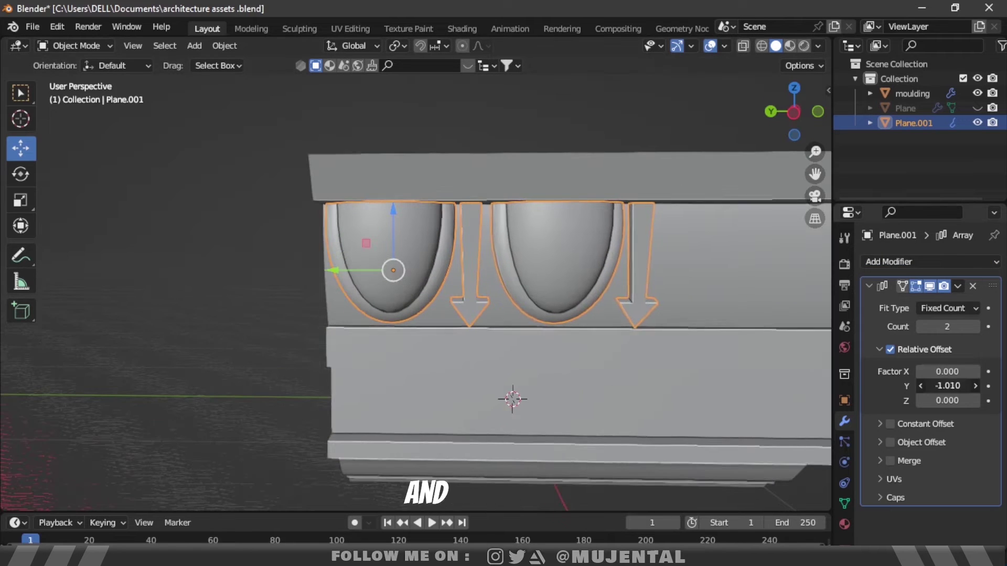
{"action": "left_click", "coordinate": [975, 326]}
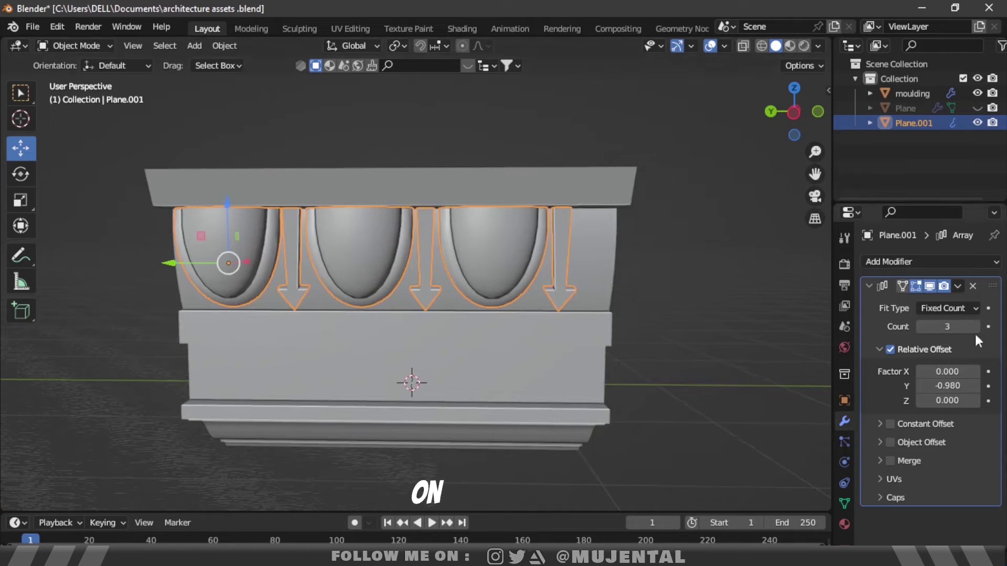
{"action": "left_click", "coordinate": [975, 326]}
Scale the arrayed pattern along Y and shift it along the band so the four copies fill the moulding's length.
{"action": "key", "text": "s"}
{"action": "key", "text": "y"}
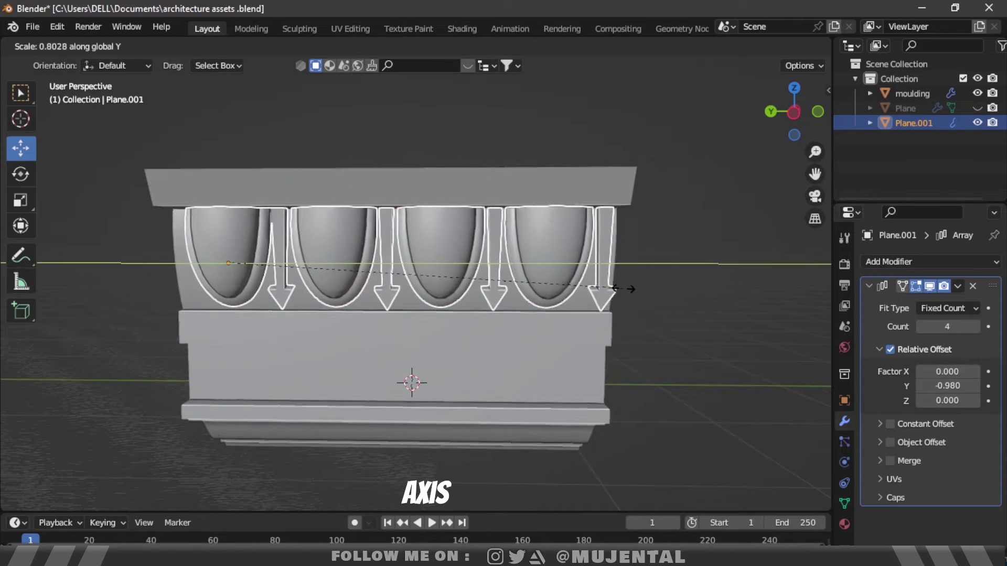
{"action": "left_click", "coordinate": [171, 262]}
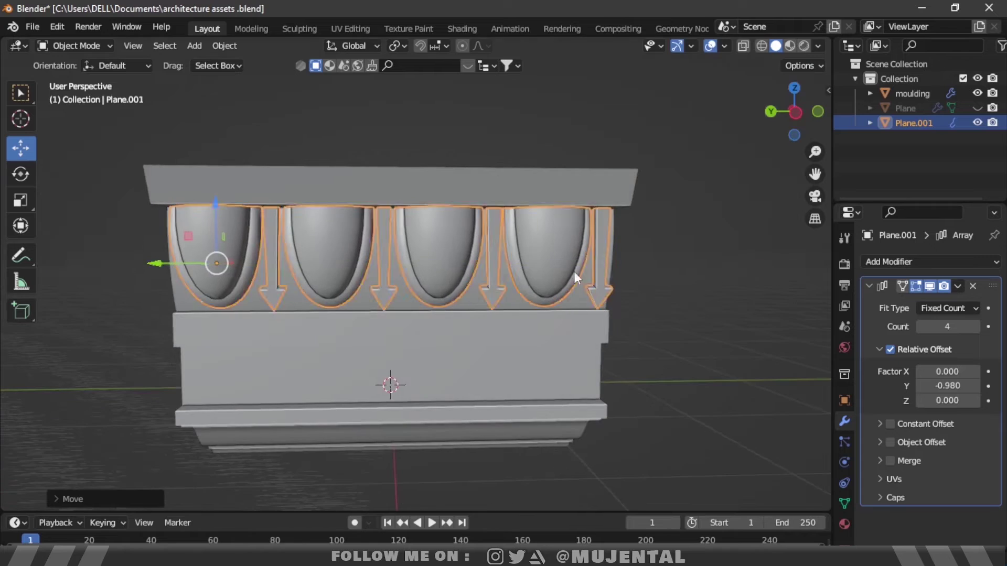
{"action": "left_click", "coordinate": [947, 140]}
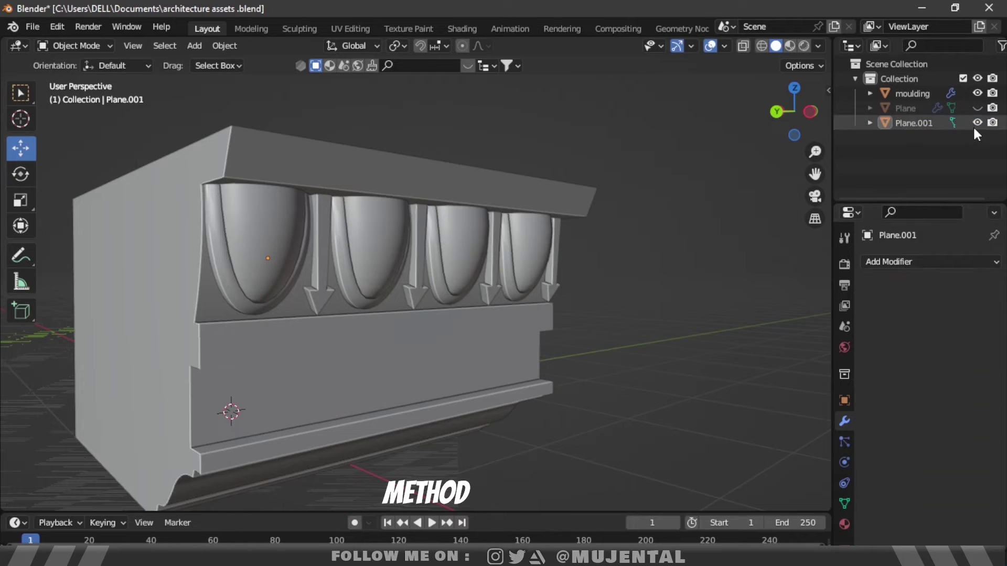
Toggle the egg-and-dart object's visibility to compare the bare moulding, and rename the object Pattern 2.
{"action": "left_click", "coordinate": [977, 122]}
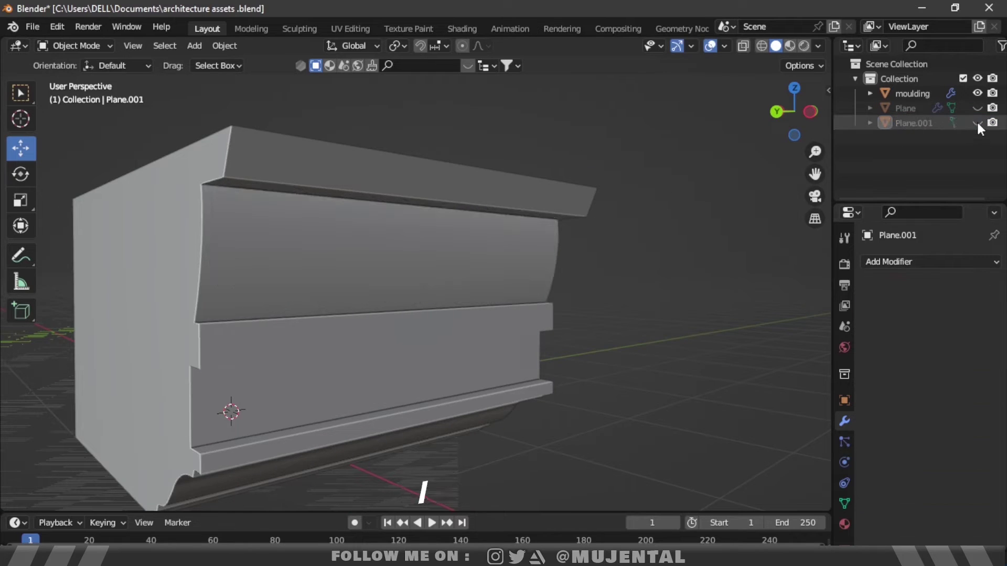
{"action": "left_click", "coordinate": [977, 123]}
{"action": "double_click", "coordinate": [915, 122]}
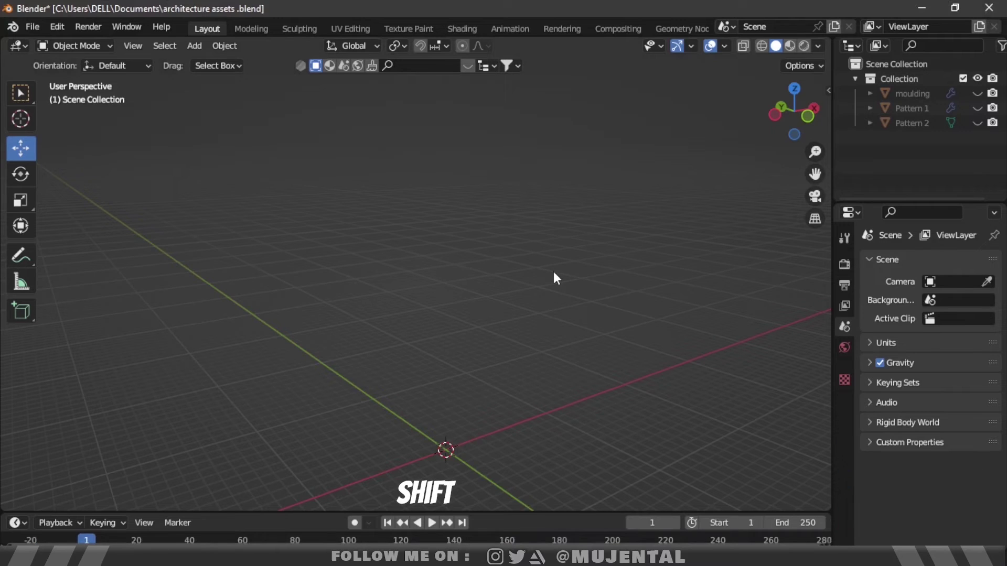
Add a mesh cylinder with 12 vertices at the scene origin.
{"action": "key", "text": "shift+a"}
{"action": "mouse_move", "coordinate": [552, 266]}
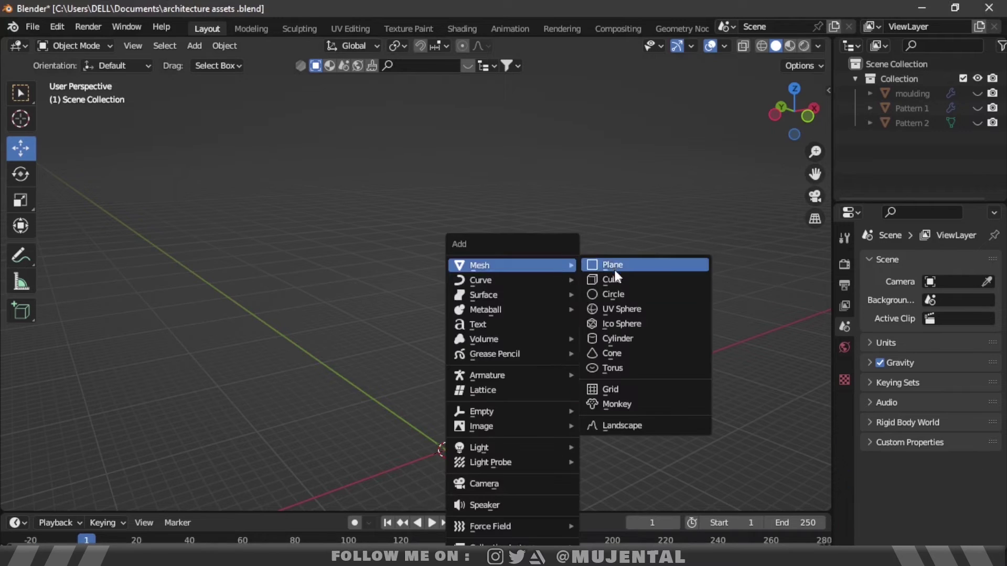
{"action": "left_click", "coordinate": [617, 339]}
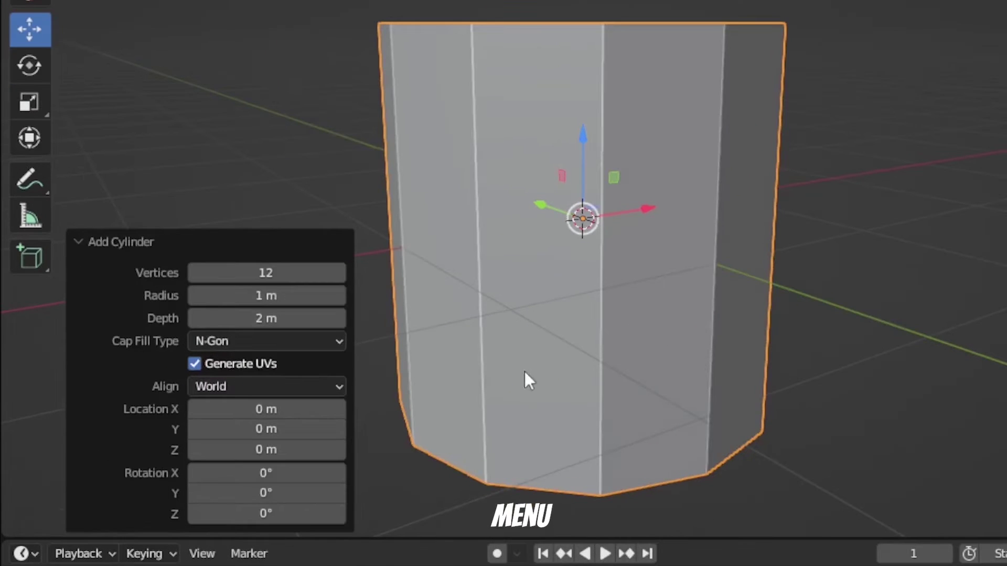
{"action": "type", "text": "12"}
{"action": "key", "text": "Return"}
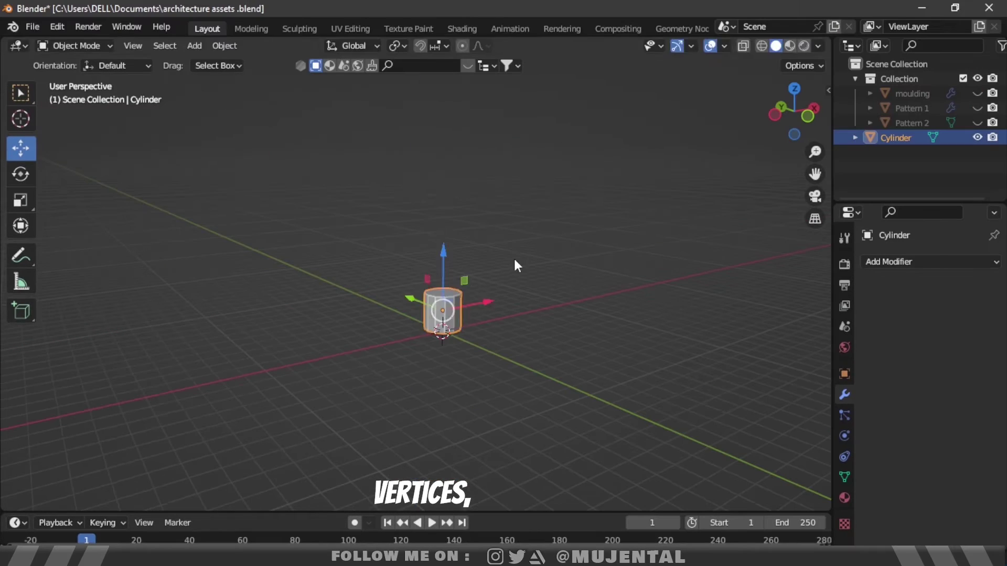
Scale the cylinder along Z into a tall column shaft and raise it along Z above the ground grid.
{"action": "key", "text": "s"}
{"action": "key", "text": "z"}
{"action": "left_click", "coordinate": [140, 481]}
{"action": "key", "text": "g"}
{"action": "key", "text": "z"}
{"action": "left_click", "coordinate": [623, 163]}
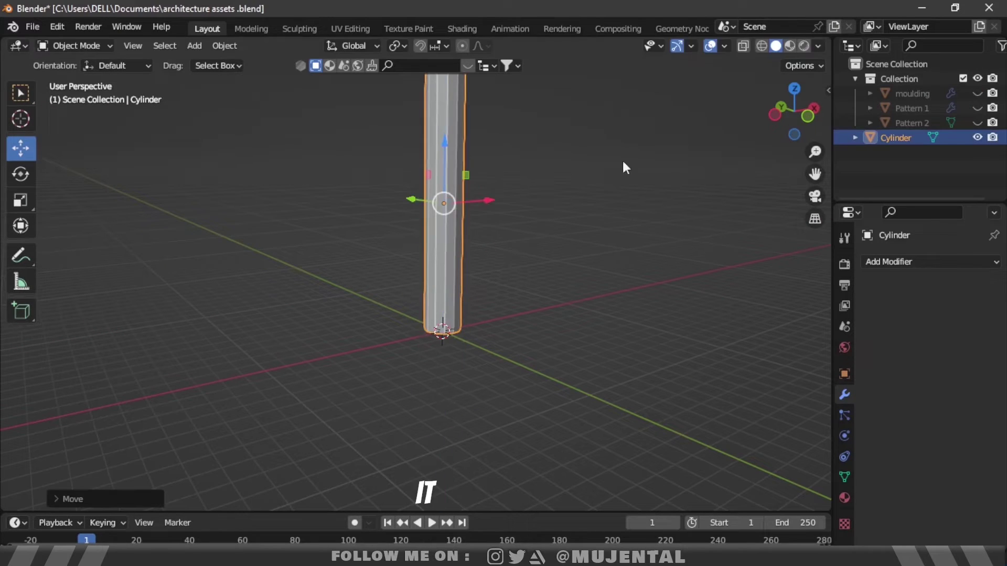
{"action": "middle_click_drag", "start_coordinate": [623, 162], "coordinate": [630, 255], "text": "shift"}
{"action": "scroll", "coordinate": [645, 270], "scroll_direction": "up", "scroll_amount": 2}
{"action": "key", "text": "s"}
{"action": "key", "text": "z"}
{"action": "left_click", "coordinate": [674, 360]}
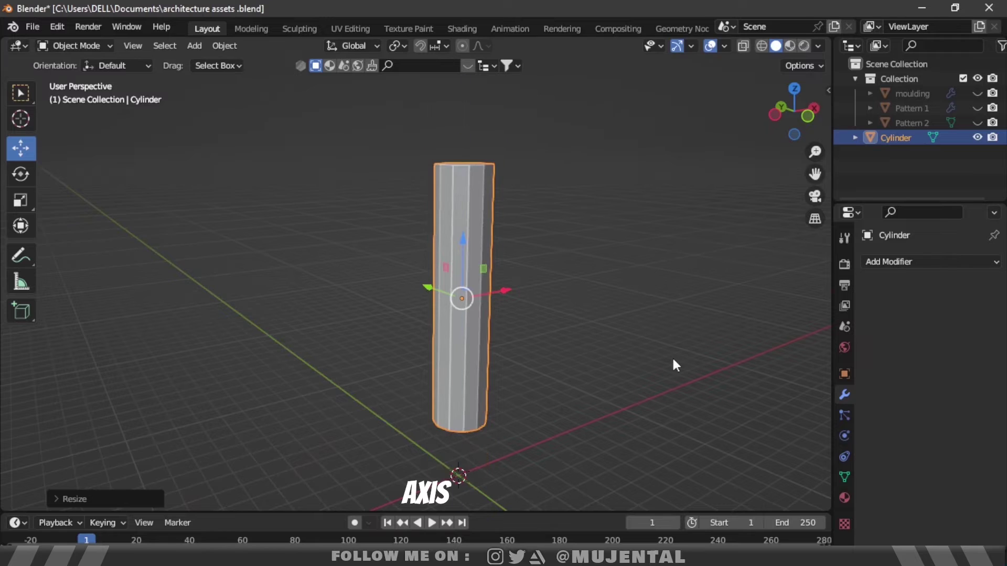
In Edit Mode, add a horizontal loop cut around the shaft and slide it close to the top edge.
{"action": "key", "text": "Tab"}
{"action": "middle_click_drag", "start_coordinate": [551, 330], "coordinate": [493, 175]}
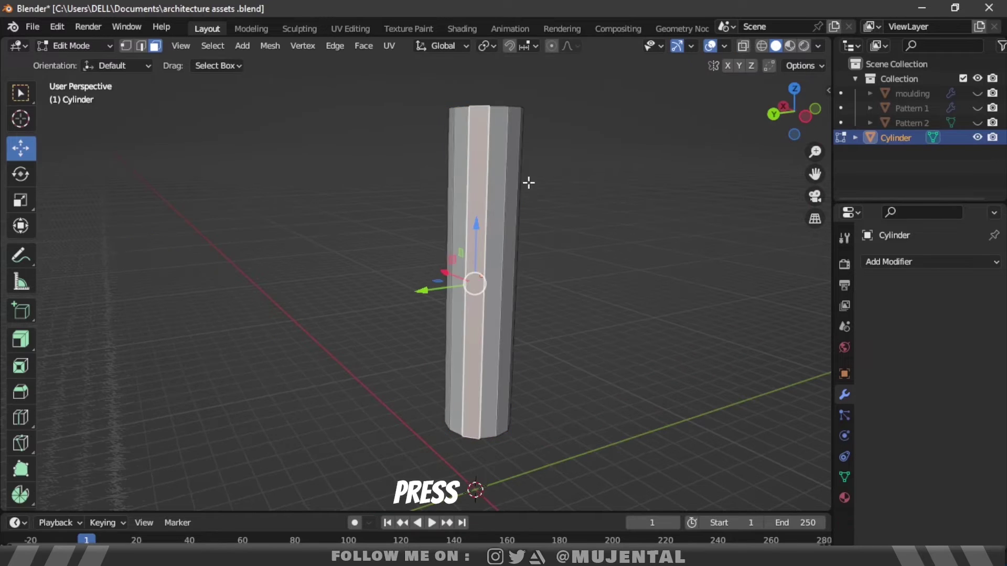
{"action": "left_click", "coordinate": [529, 159]}
{"action": "left_click", "coordinate": [582, 479]}
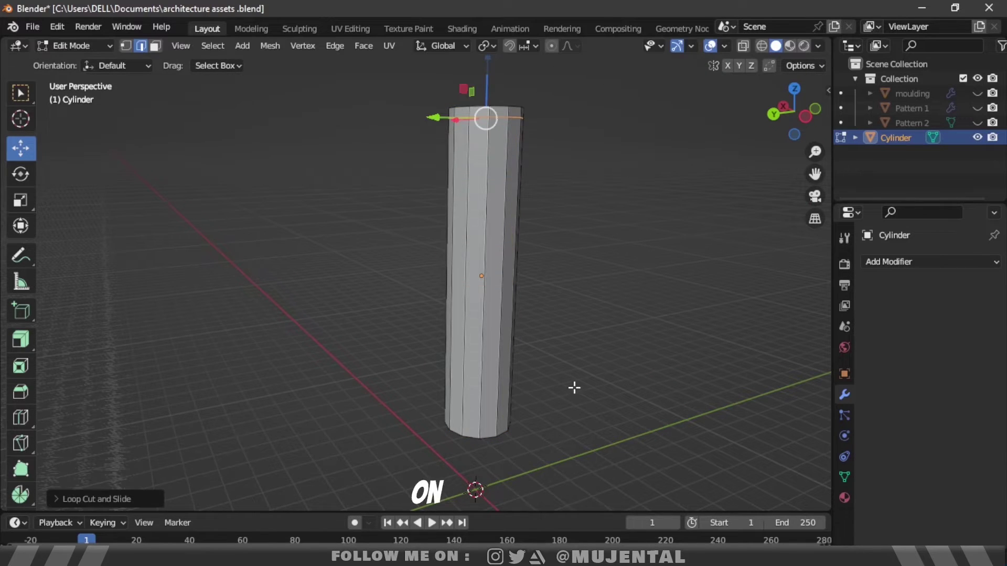
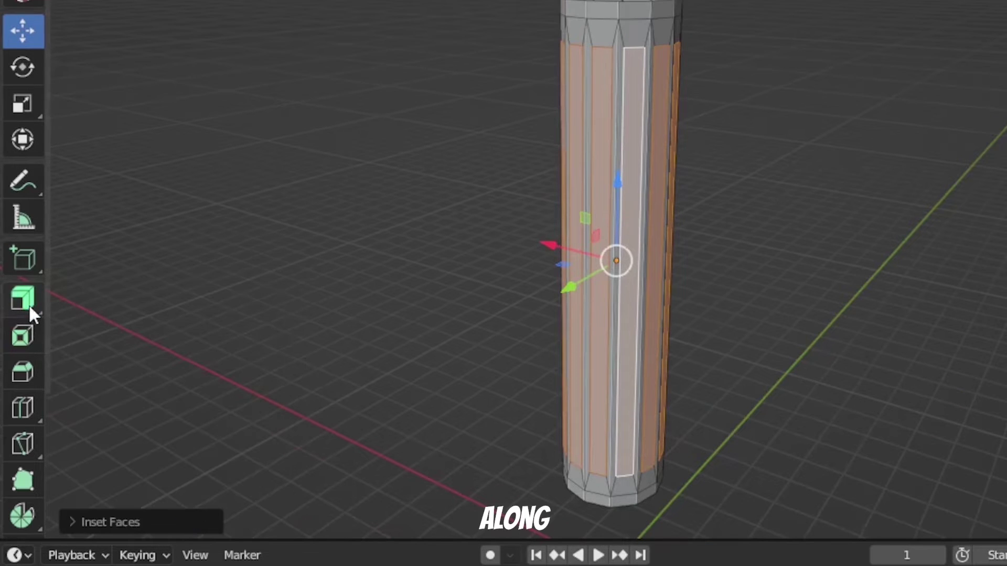
Extrude the inset side faces inward along their normals to form the column's flutes.
{"action": "left_click_drag", "start_coordinate": [29, 304], "coordinate": [135, 393]}
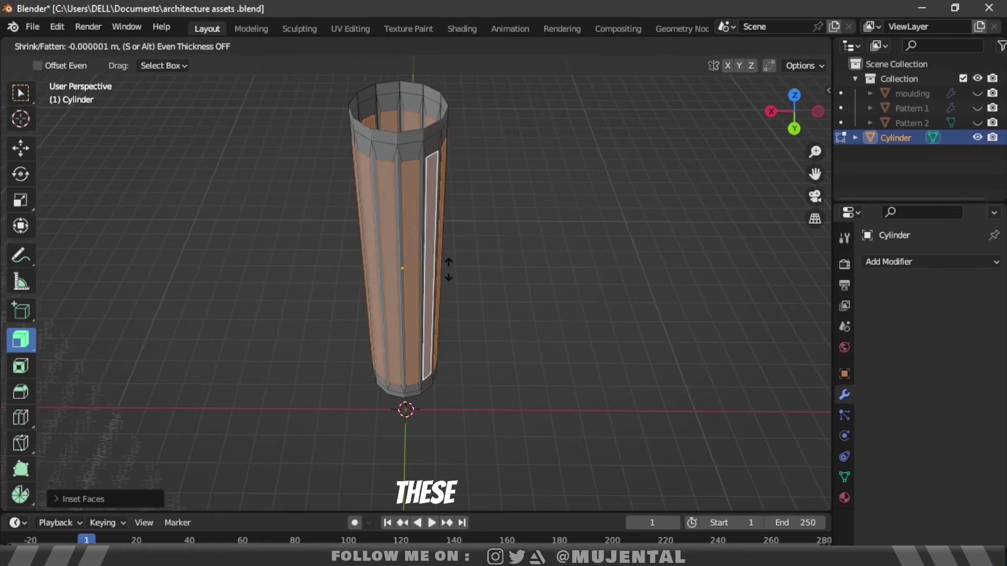
{"action": "left_click_drag", "start_coordinate": [449, 270], "coordinate": [473, 272]}
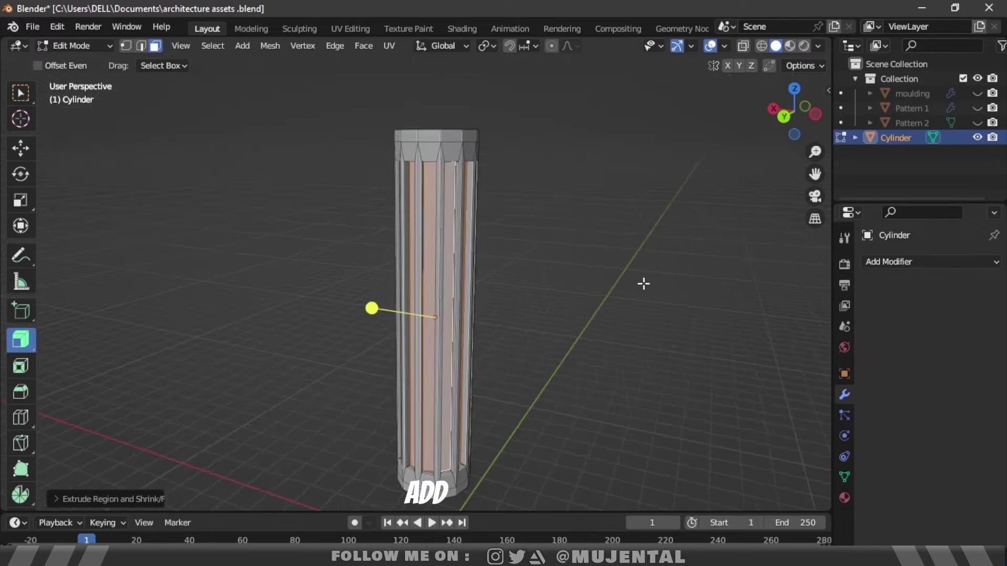
Add a Subdivision Surface modifier to the column with the viewport level set to 2.
{"action": "left_click", "coordinate": [900, 260]}
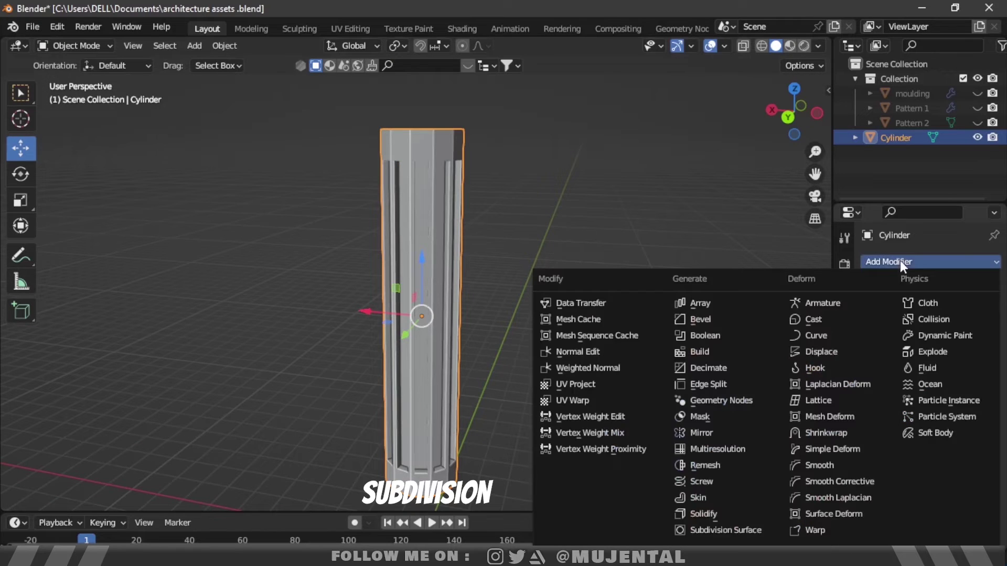
{"action": "left_click", "coordinate": [754, 530]}
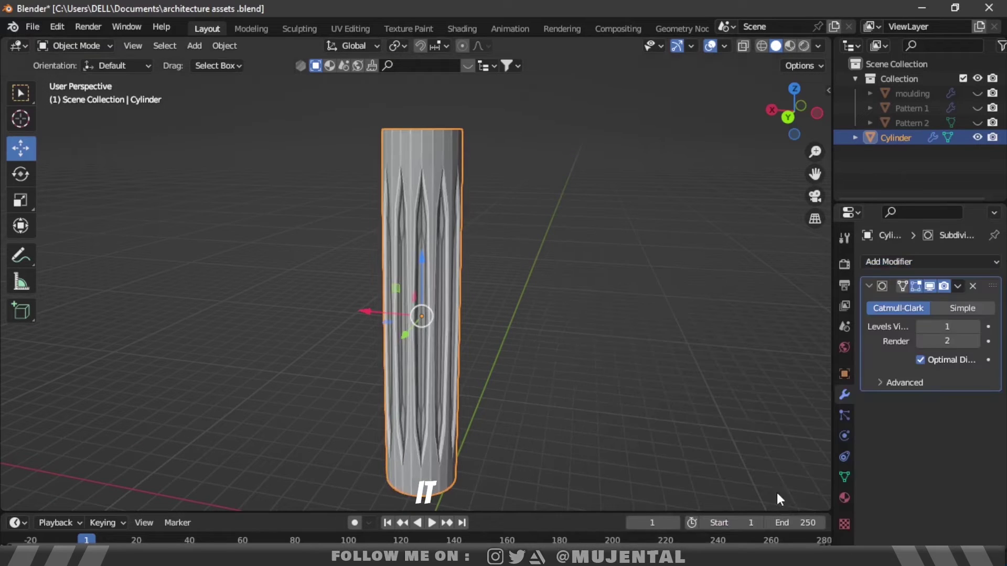
{"action": "left_click", "coordinate": [975, 327]}
Add a loop cut around the fluted shaft and slide it near the flutes' lower ends to sharpen them.
{"action": "key", "text": "Tab"}
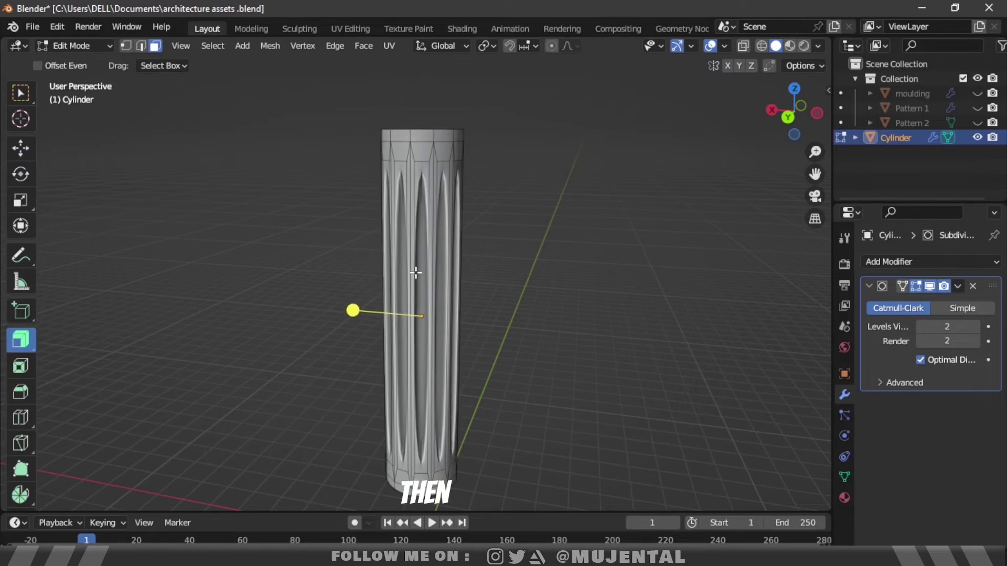
{"action": "key", "text": "ctrl+r"}
{"action": "left_click", "coordinate": [483, 294]}
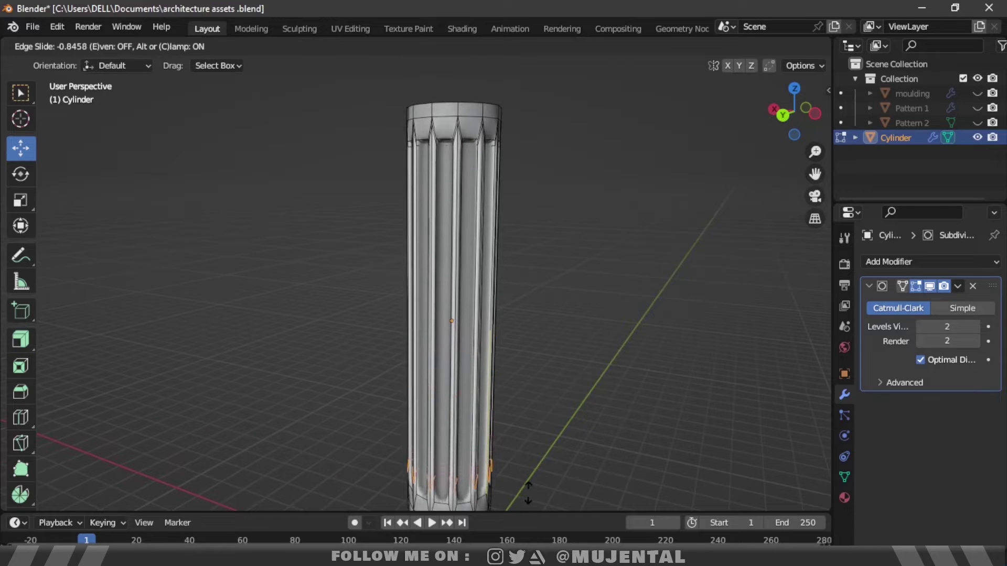
{"action": "left_click", "coordinate": [528, 493]}
{"action": "scroll", "coordinate": [531, 499], "scroll_direction": "up", "scroll_amount": 4}
{"action": "left_click_drag", "start_coordinate": [513, 308], "coordinate": [514, 311]}
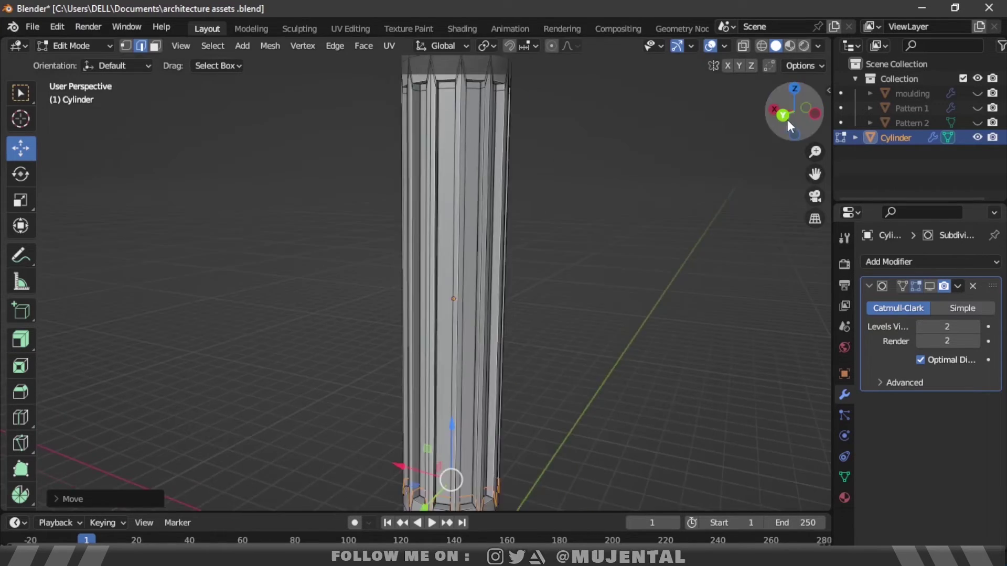
Return to Object Mode and adjust the viewport shading options for viewing the fluted column.
{"action": "key", "text": "Tab"}
{"action": "left_click_drag", "start_coordinate": [788, 120], "coordinate": [810, 171]}
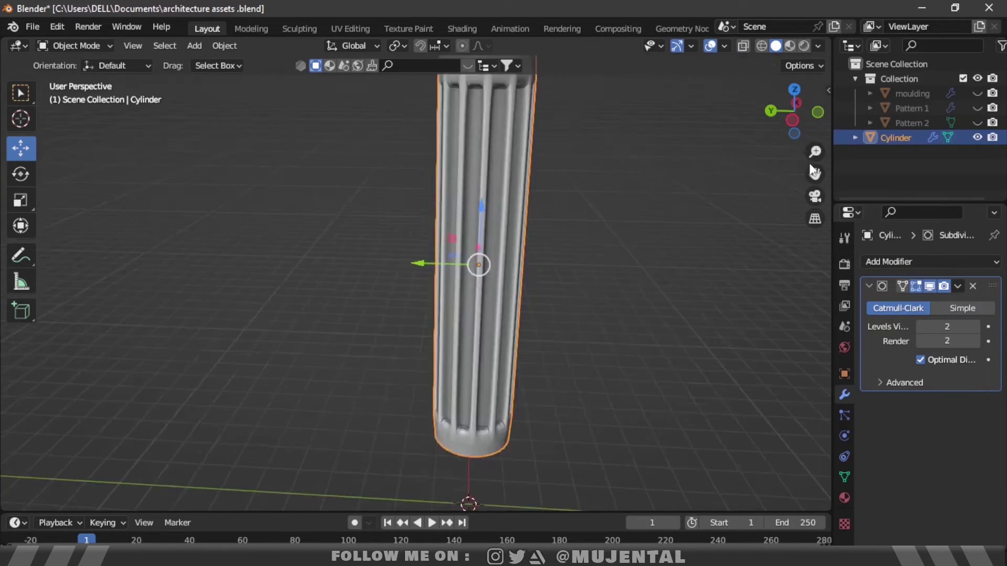
{"action": "left_click", "coordinate": [817, 46]}
{"action": "left_click", "coordinate": [734, 376]}
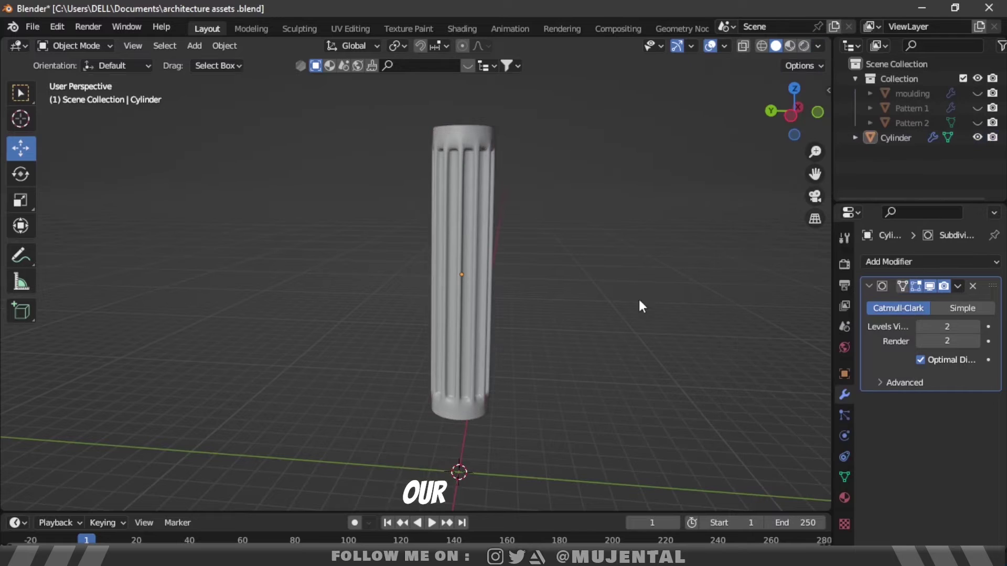
In Edit Mode with edge selection, select the whole edge loop around the column's open top rim.
{"action": "left_click", "coordinate": [475, 252]}
{"action": "scroll", "coordinate": [474, 252], "scroll_direction": "down", "scroll_amount": 3}
{"action": "middle_click_drag", "start_coordinate": [358, 206], "coordinate": [515, 332]}
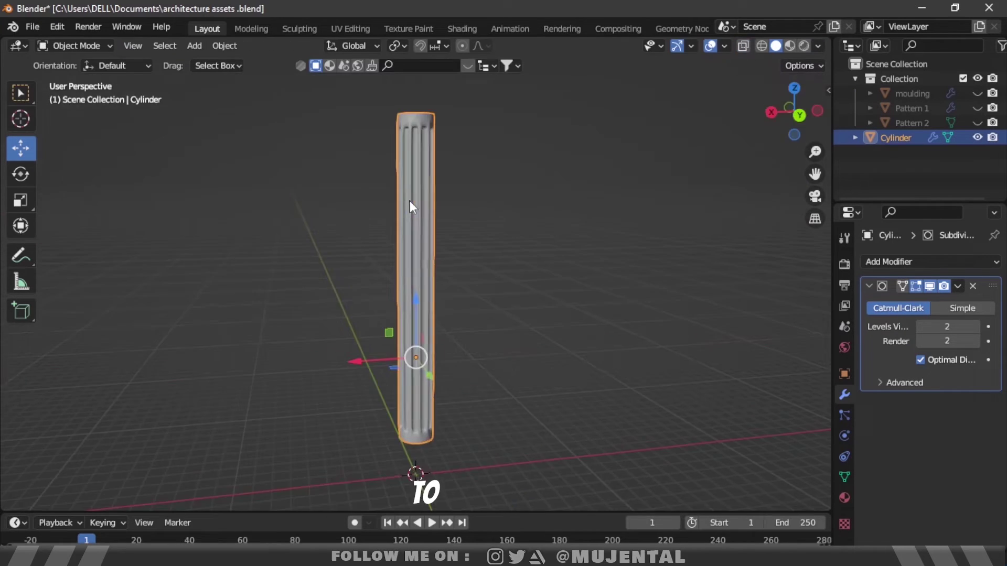
{"action": "scroll", "coordinate": [515, 332], "scroll_direction": "up", "scroll_amount": 8}
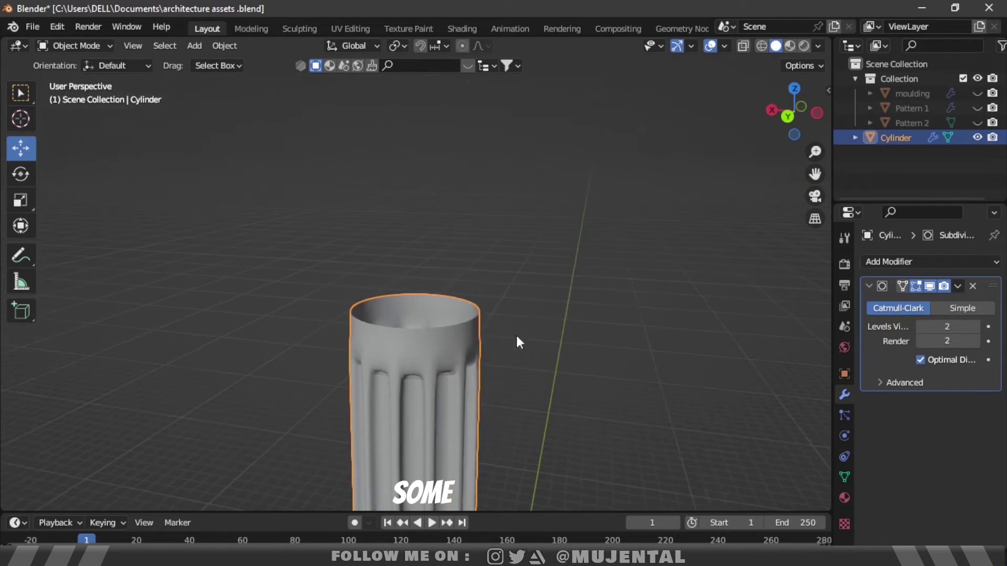
{"action": "key", "text": "Tab"}
{"action": "left_click", "coordinate": [142, 46]}
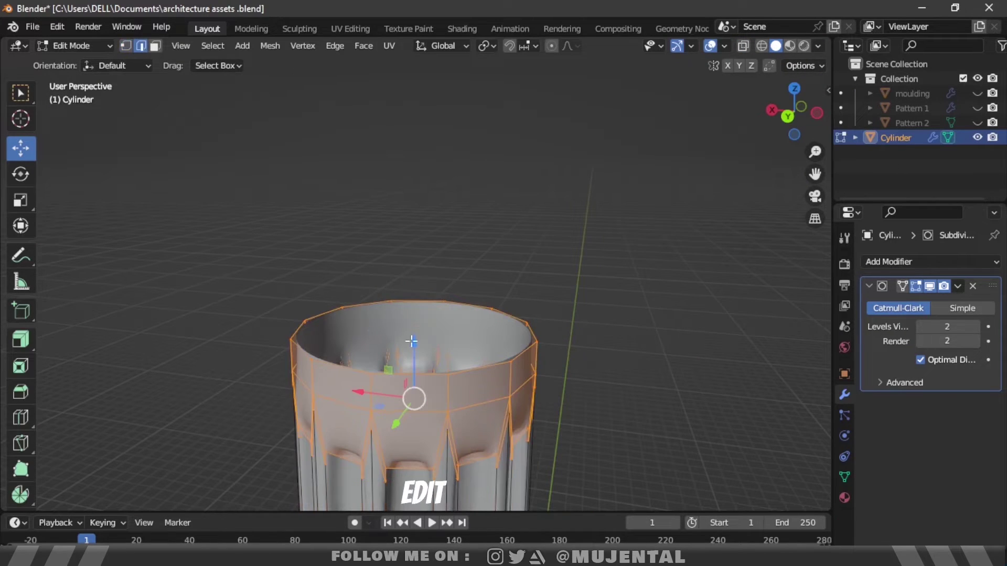
{"action": "left_click", "coordinate": [487, 370]}
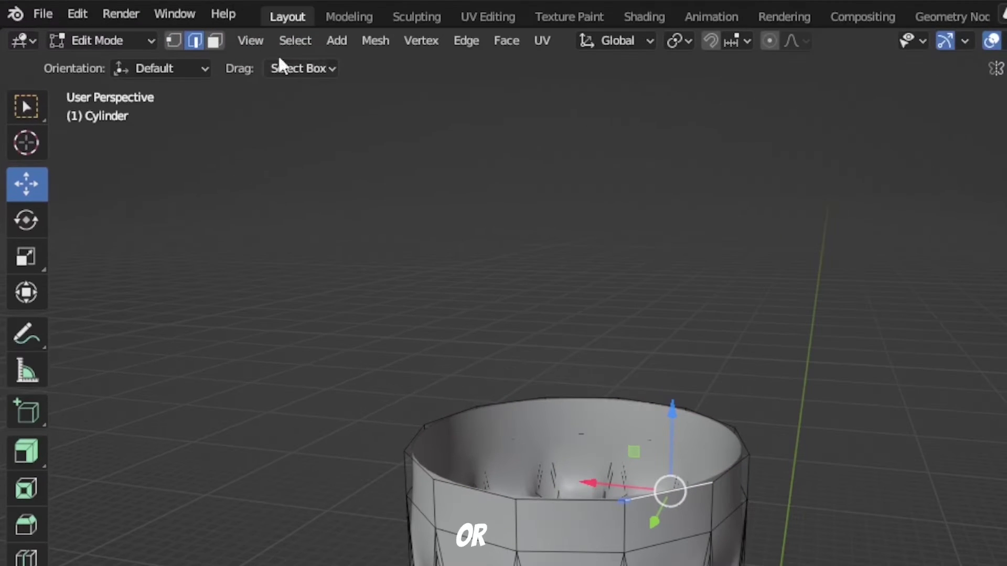
{"action": "left_click", "coordinate": [213, 46]}
{"action": "mouse_move", "coordinate": [299, 286]}
{"action": "left_click", "coordinate": [537, 377]}
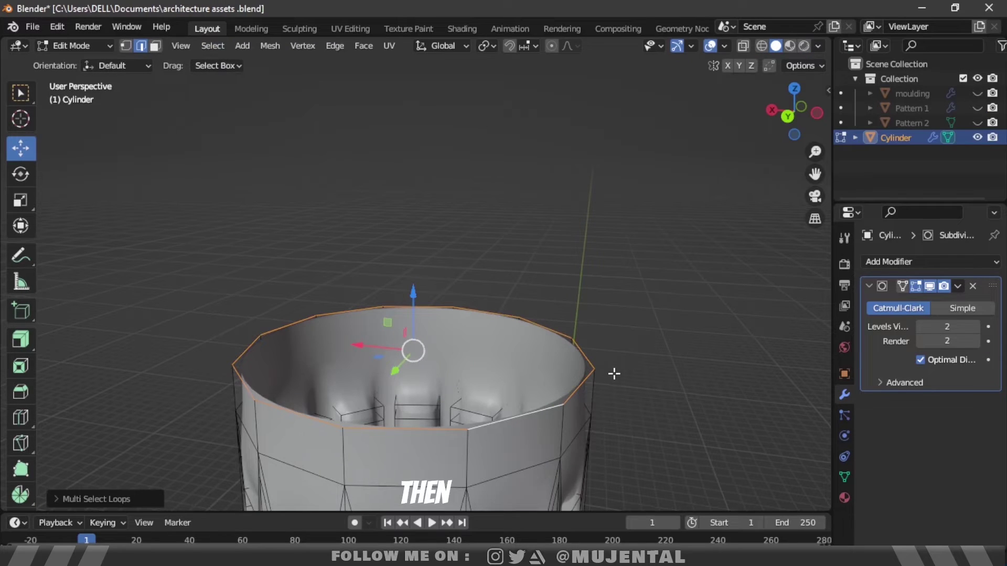
Extrude the top rim loop upward along Z to add a short band above the shaft.
{"action": "key", "text": "e"}
{"action": "key", "text": "z"}
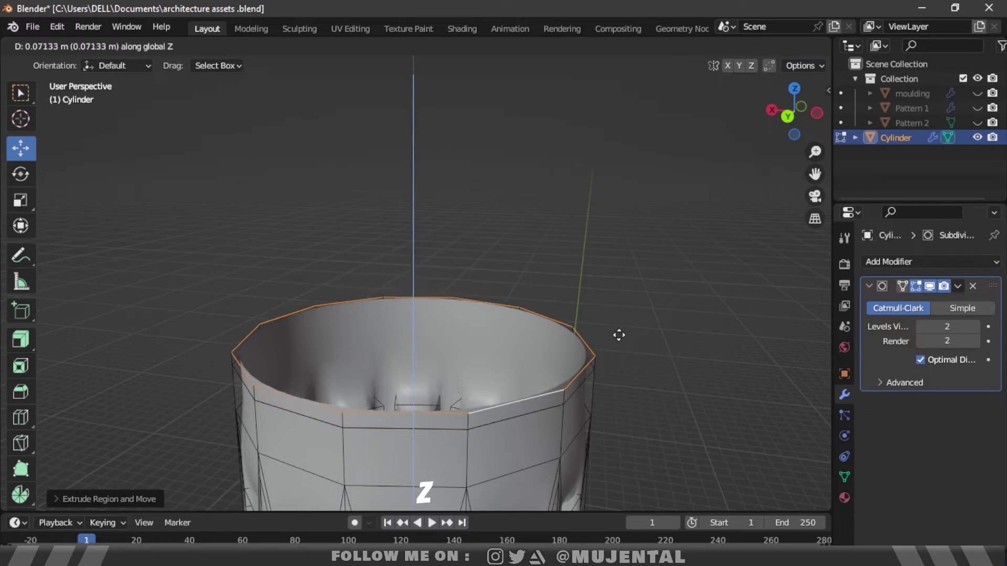
{"action": "left_click", "coordinate": [621, 315]}
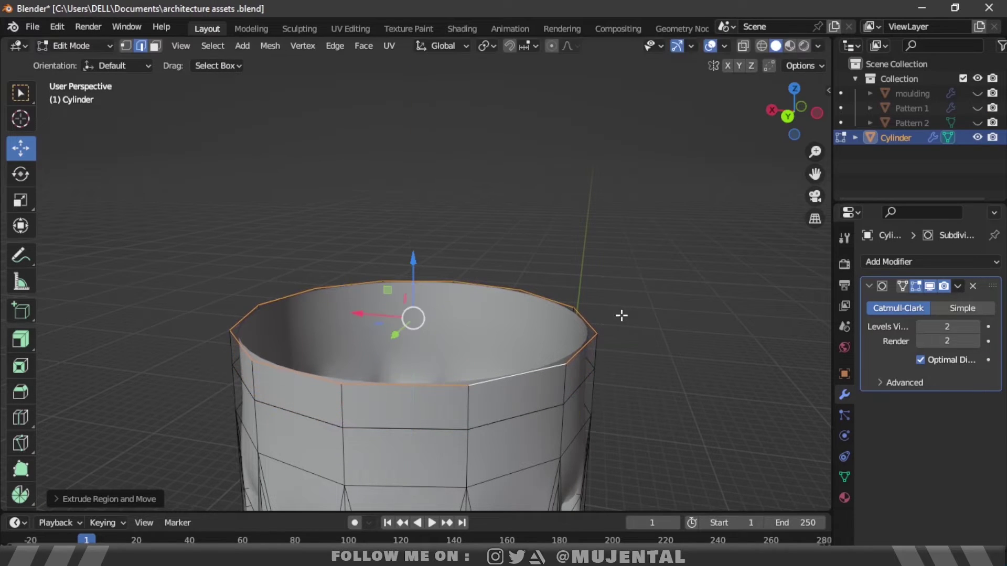
Add a loop cut midway around the new top band and scale it outward so the band flares.
{"action": "left_click", "coordinate": [563, 374]}
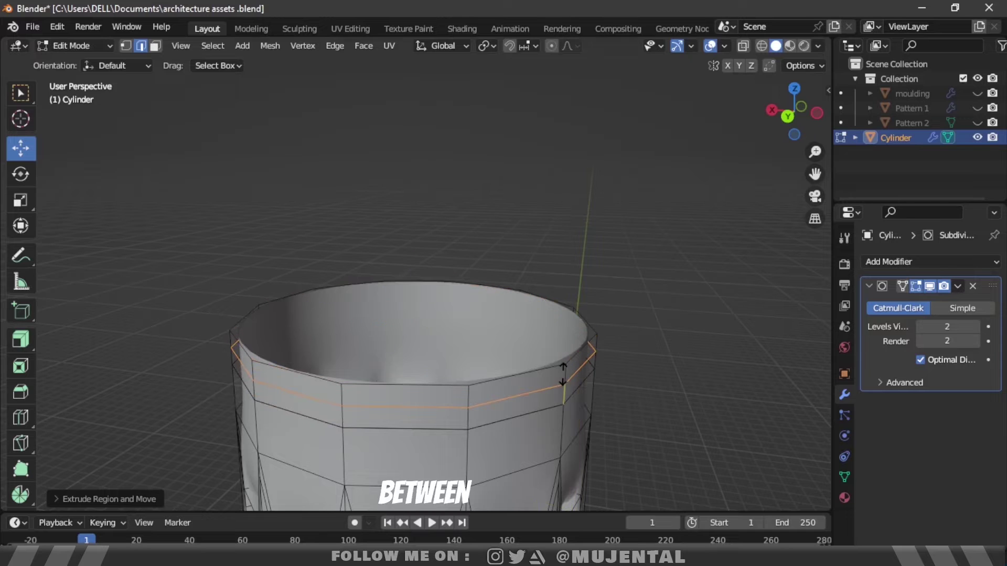
{"action": "left_click", "coordinate": [570, 374]}
{"action": "key", "text": "s"}
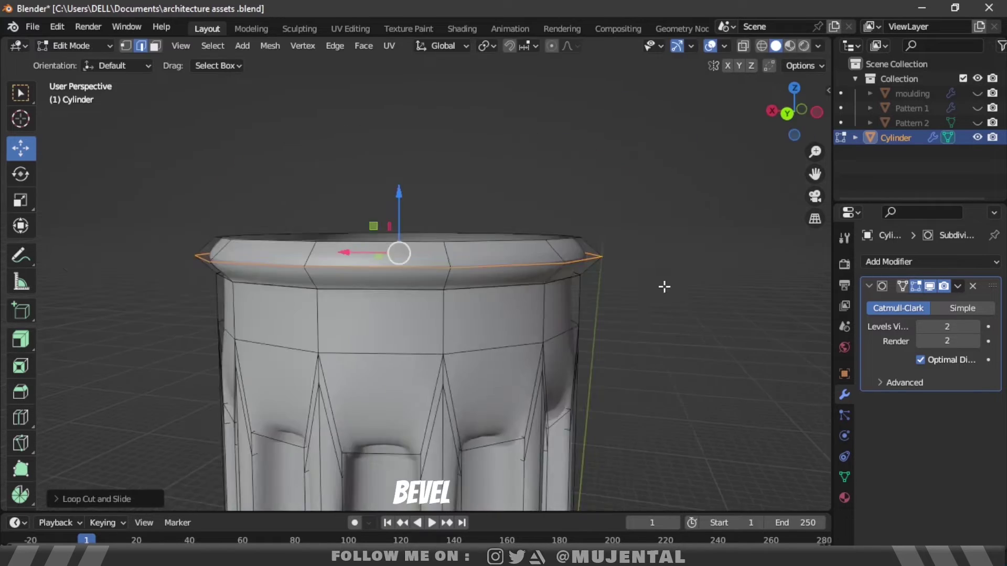
Bevel the flared edge loop with many segments to round the band into a ring moulding.
{"action": "scroll", "coordinate": [460, 276], "scroll_direction": "up", "scroll_amount": 4}
{"action": "key", "text": "ctrl+b"}
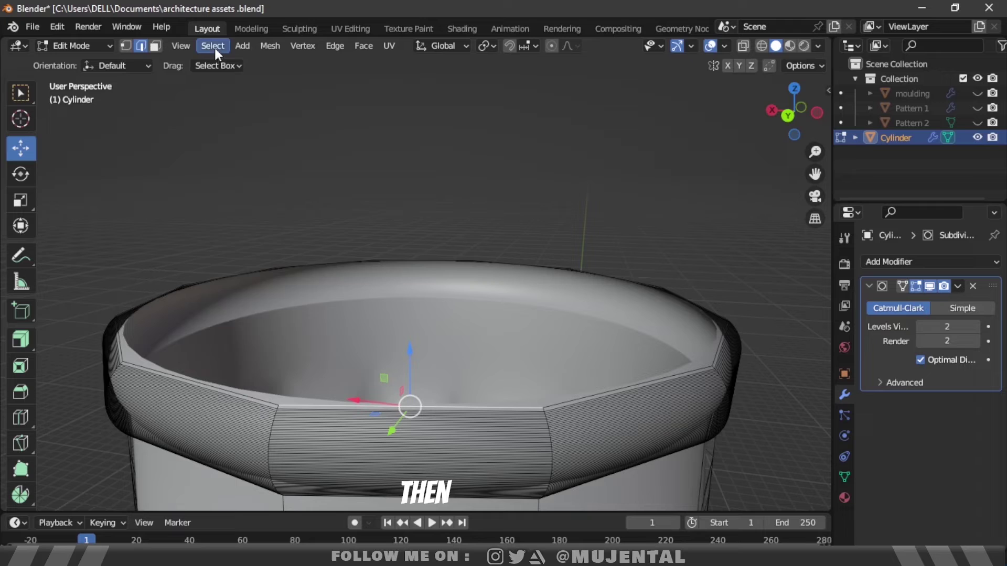
Select the boundary edge loop at the open top of the ring moulding, extrude it and scale it slightly inward.
{"action": "left_click", "coordinate": [215, 49]}
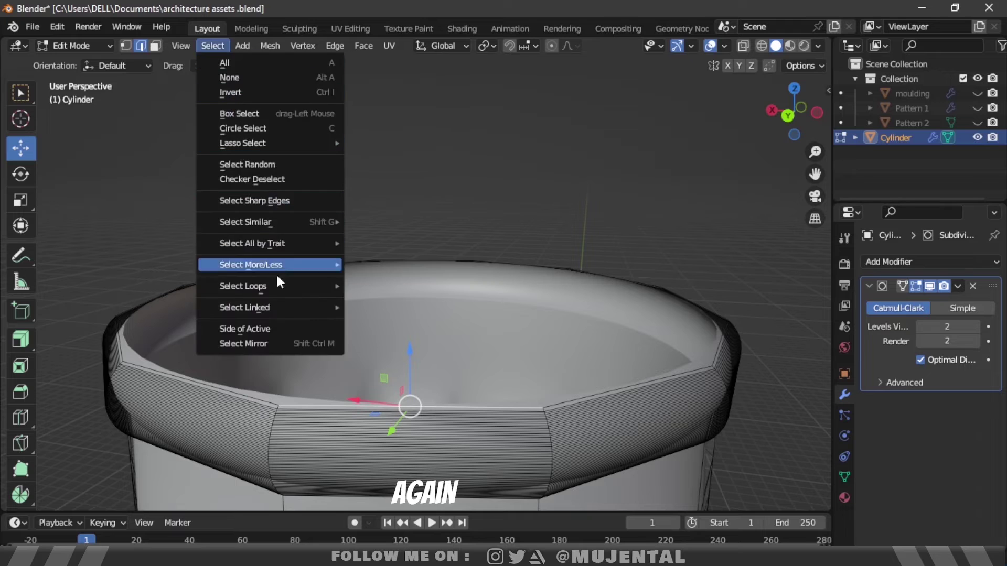
{"action": "mouse_move", "coordinate": [247, 283]}
{"action": "left_click", "coordinate": [385, 286]}
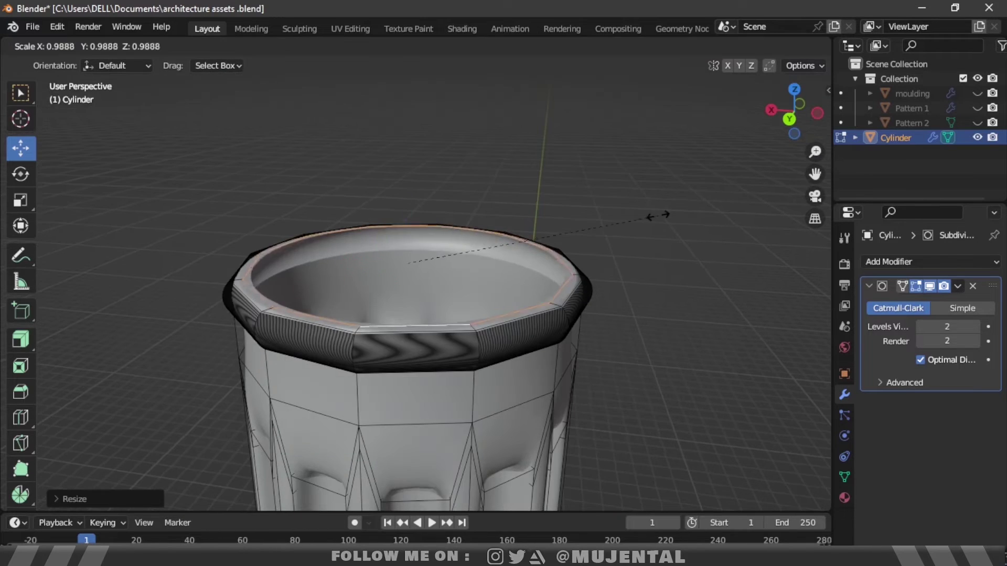
{"action": "left_click", "coordinate": [668, 225]}
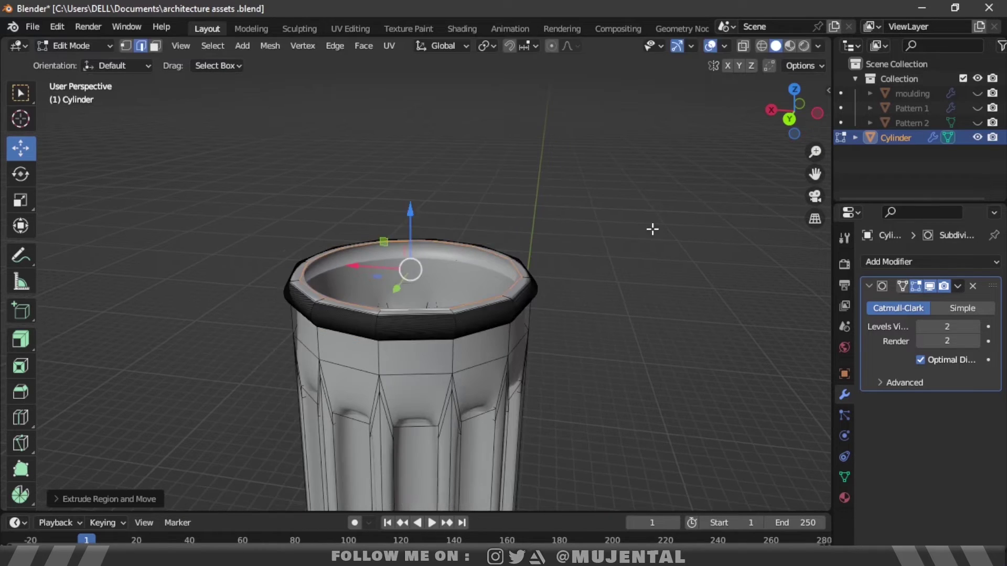
Extrude the inner rim loop upward along Z to form a tall neck above the ring moulding.
{"action": "key", "text": "g"}
{"action": "key", "text": "z"}
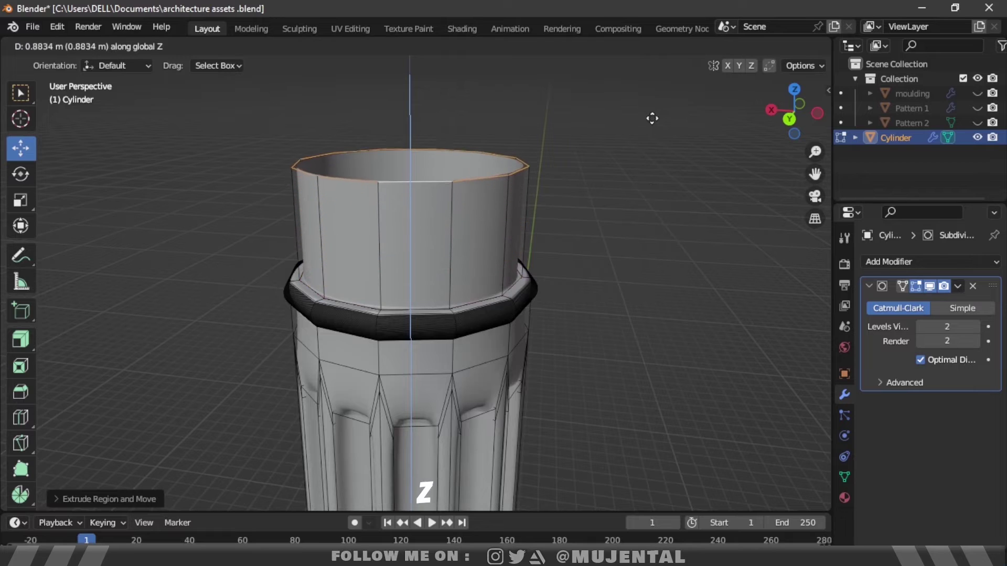
{"action": "left_click", "coordinate": [639, 499]}
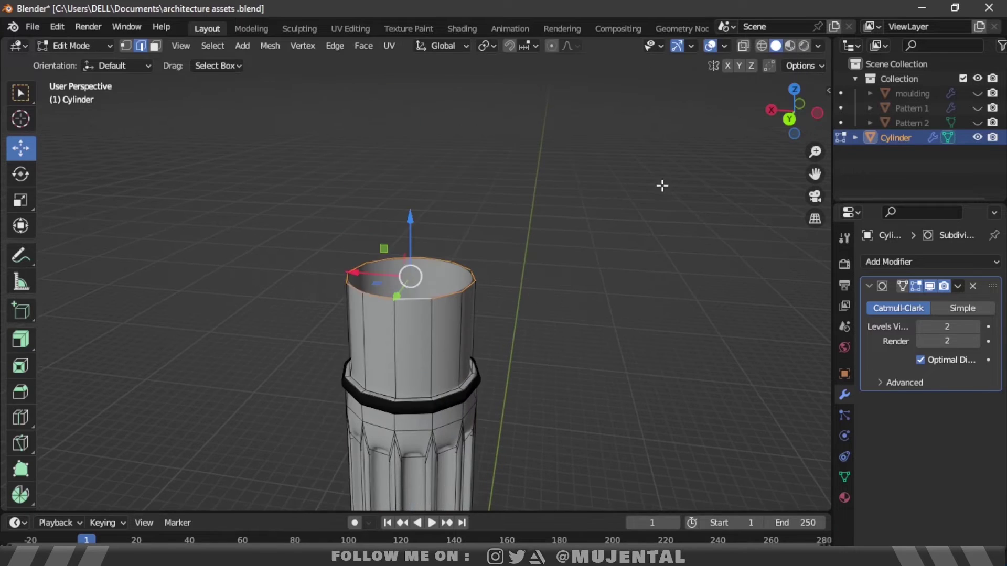
{"action": "key", "text": "g"}
{"action": "key", "text": "z"}
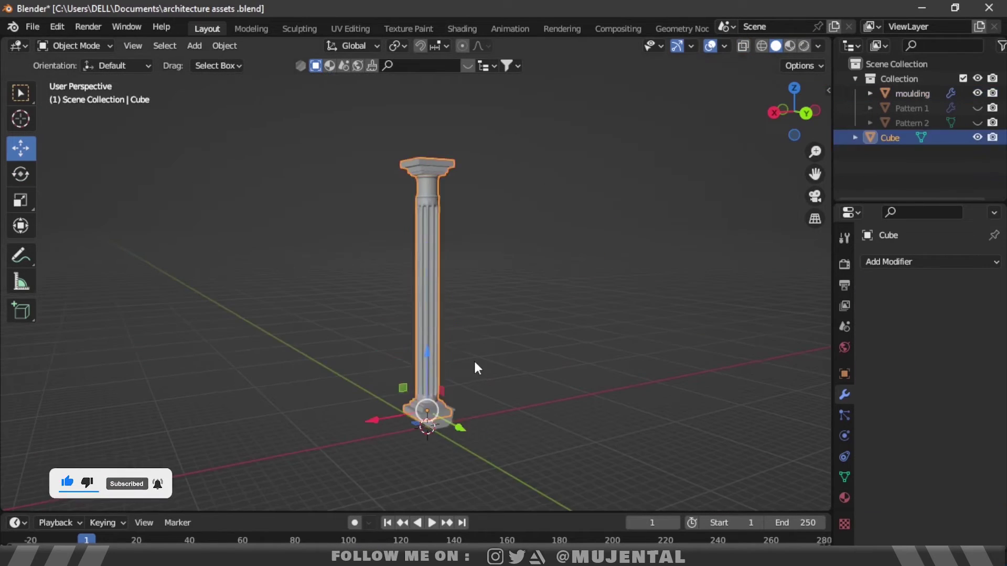
Add an Array modifier to the moulding to repeat it lengthwise above the pillars.
{"action": "middle_click_drag", "start_coordinate": [473, 360], "coordinate": [798, 131]}
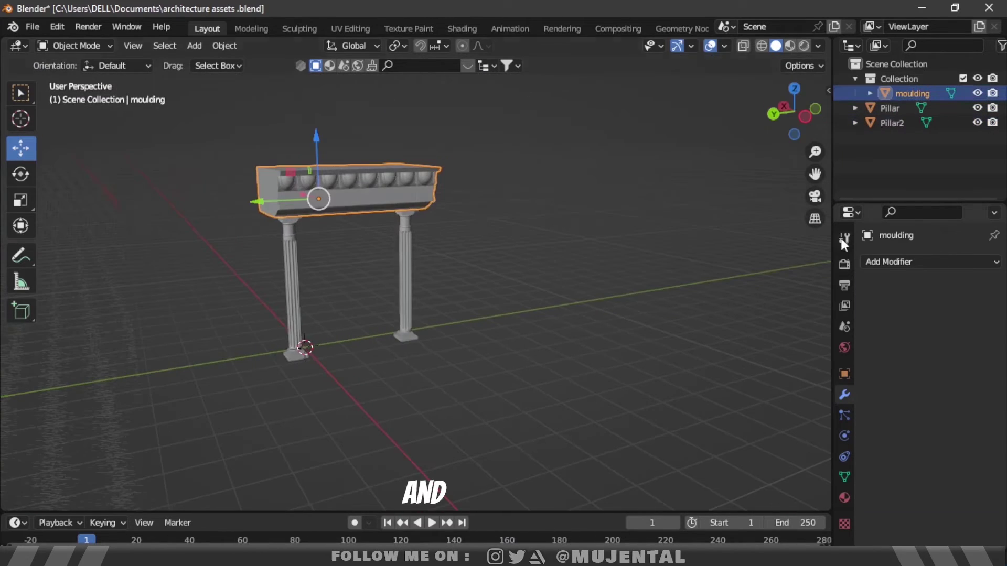
{"action": "left_click", "coordinate": [889, 261]}
{"action": "left_click", "coordinate": [701, 303]}
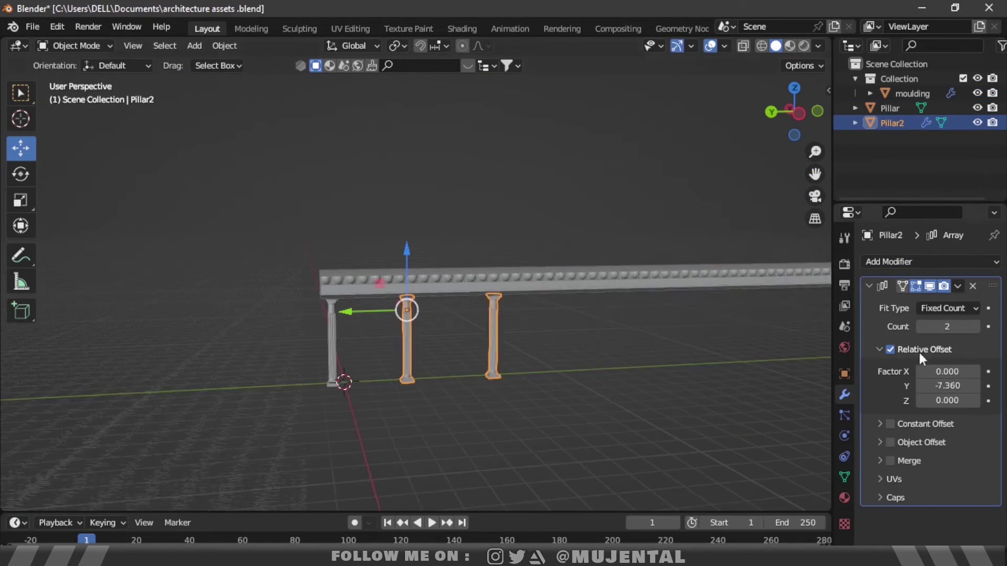
{"action": "key", "text": "s"}
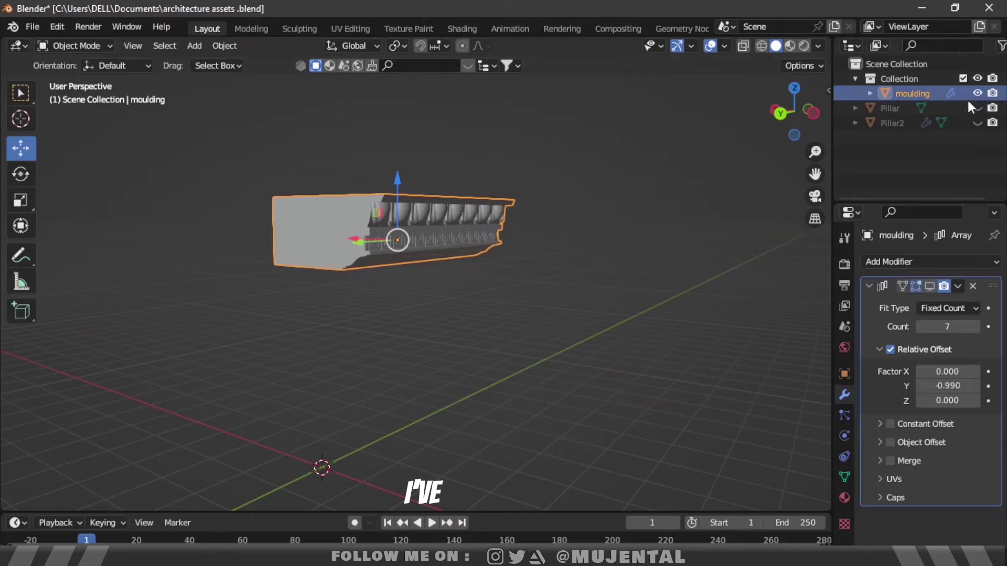
Hide the moulding, add a mesh circle at the origin and look at it from directly above.
{"action": "left_click", "coordinate": [976, 93]}
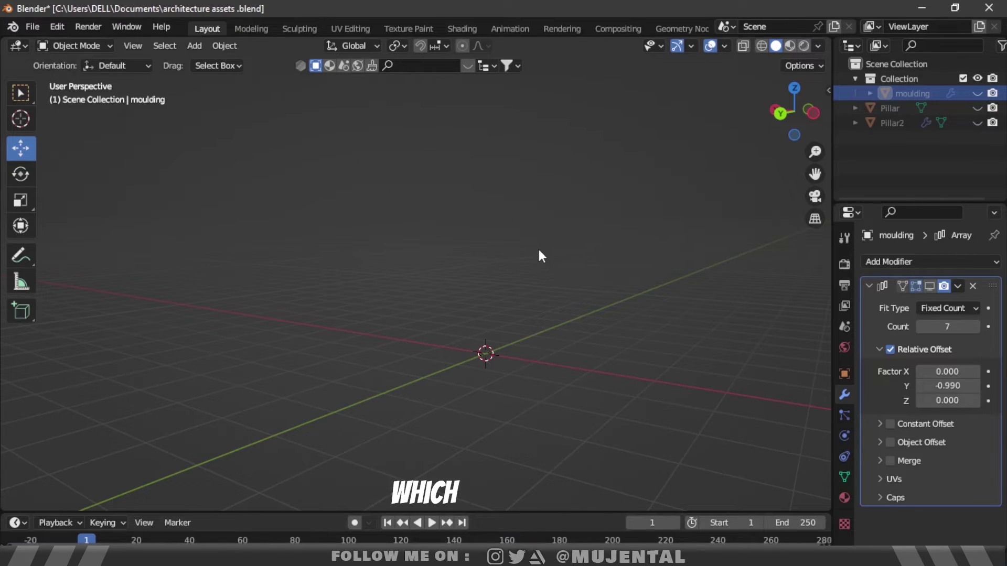
{"action": "key", "text": "shift+a"}
{"action": "left_click", "coordinate": [595, 277]}
{"action": "key", "text": "KP_7"}
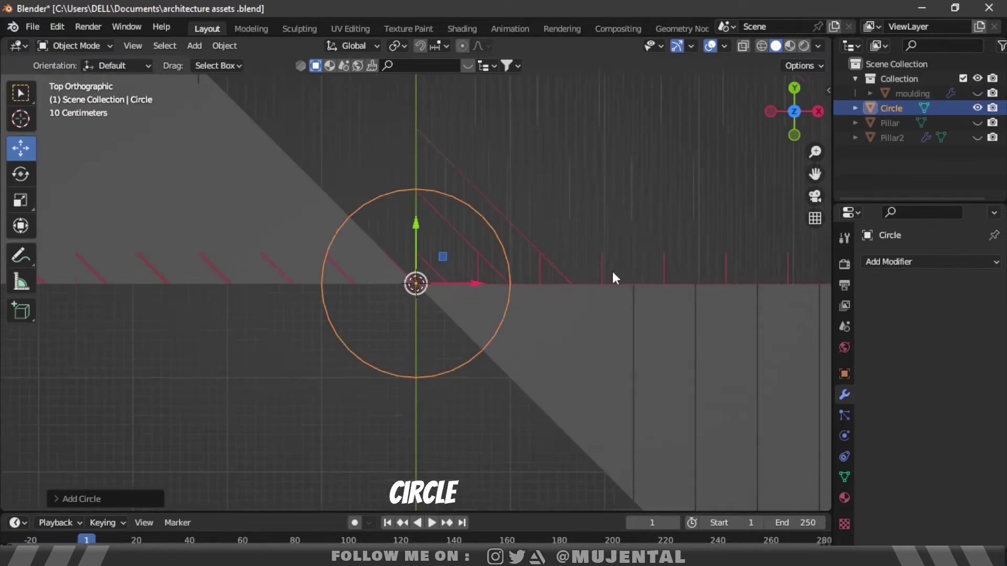
Duplicate the circle twice in Edit Mode and arrange the copies side by side, so the three circles overlap as a trefoil.
{"action": "key", "text": "Tab"}
{"action": "key", "text": "shift+d"}
{"action": "left_click", "coordinate": [524, 374]}
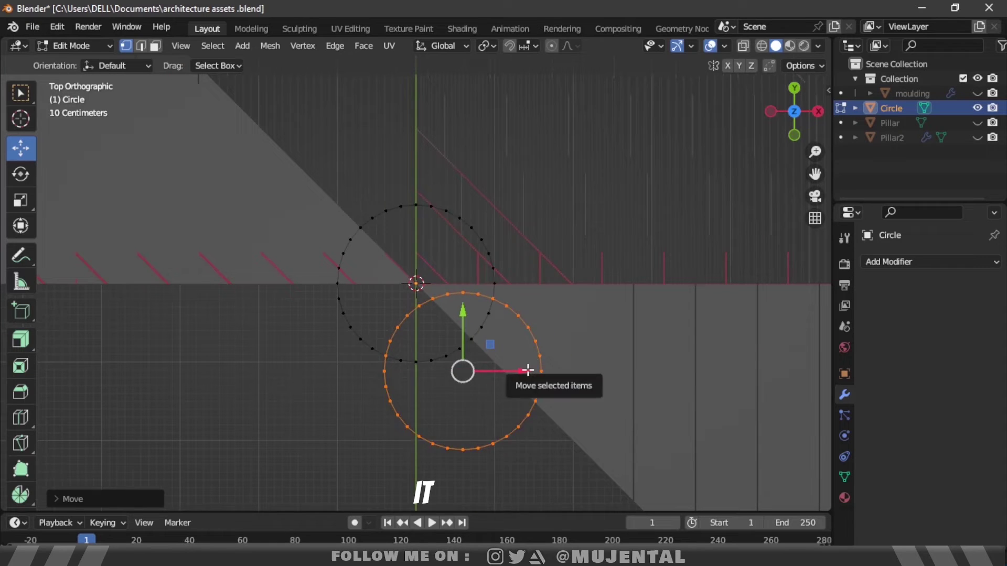
{"action": "key", "text": "shift+d"}
{"action": "right_click", "coordinate": [563, 358]}
{"action": "left_click_drag", "start_coordinate": [515, 372], "coordinate": [386, 394]}
{"action": "scroll", "coordinate": [330, 351], "scroll_direction": "up", "scroll_amount": 2}
{"action": "scroll", "coordinate": [331, 351], "scroll_direction": "down", "scroll_amount": 1}
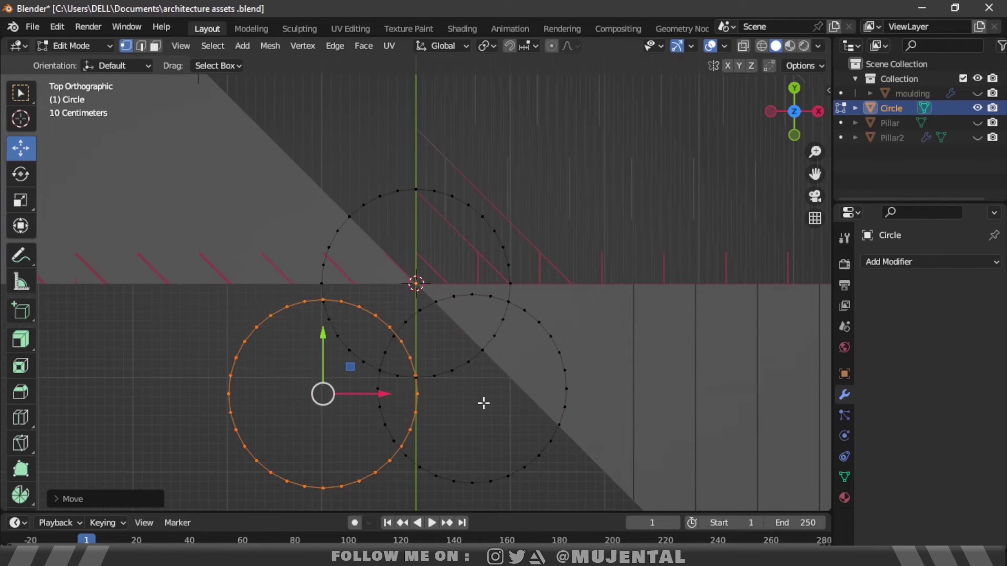
From the bottom view, select the original circle's loop and shift it slightly along X to centre it between the two copies.
{"action": "left_click", "coordinate": [483, 350]}
{"action": "middle_click_drag", "start_coordinate": [483, 350], "coordinate": [468, 366]}
{"action": "left_click", "coordinate": [794, 117]}
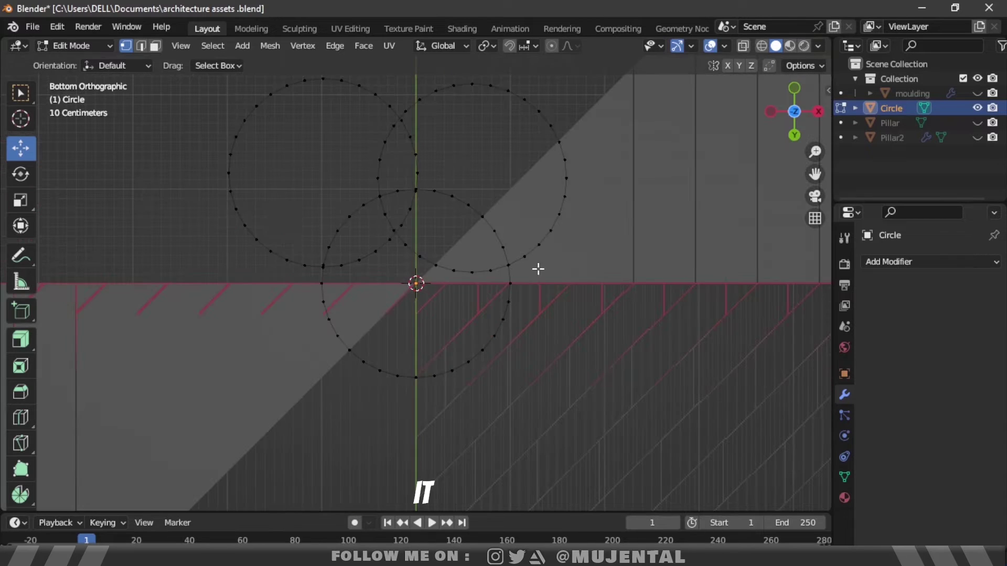
{"action": "left_click", "coordinate": [507, 270], "text": "alt"}
{"action": "left_click_drag", "start_coordinate": [441, 284], "coordinate": [422, 284]}
Delete the vertices of the overlapping arcs inside the three circles.
{"action": "left_click_drag", "start_coordinate": [339, 113], "coordinate": [490, 228]}
{"action": "key", "text": "x"}
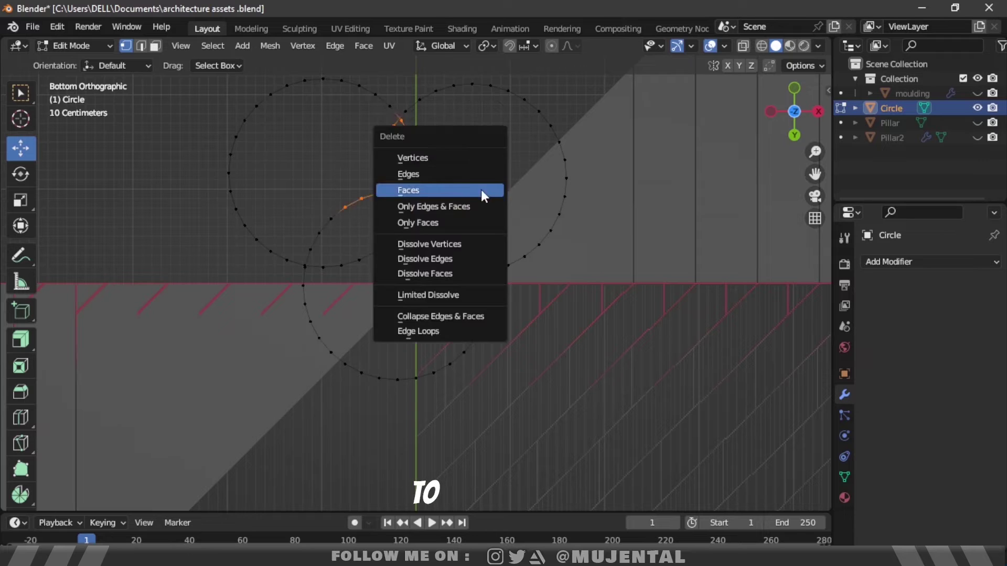
{"action": "left_click", "coordinate": [475, 158]}
Adjust and extrude the loose arc ends to close the gaps between the three lobes of the trefoil outline.
{"action": "scroll", "coordinate": [497, 206], "scroll_direction": "up", "scroll_amount": 3}
{"action": "left_click_drag", "start_coordinate": [505, 187], "coordinate": [550, 251]}
{"action": "key", "text": "g"}
{"action": "key", "text": "x"}
{"action": "left_click", "coordinate": [559, 251]}
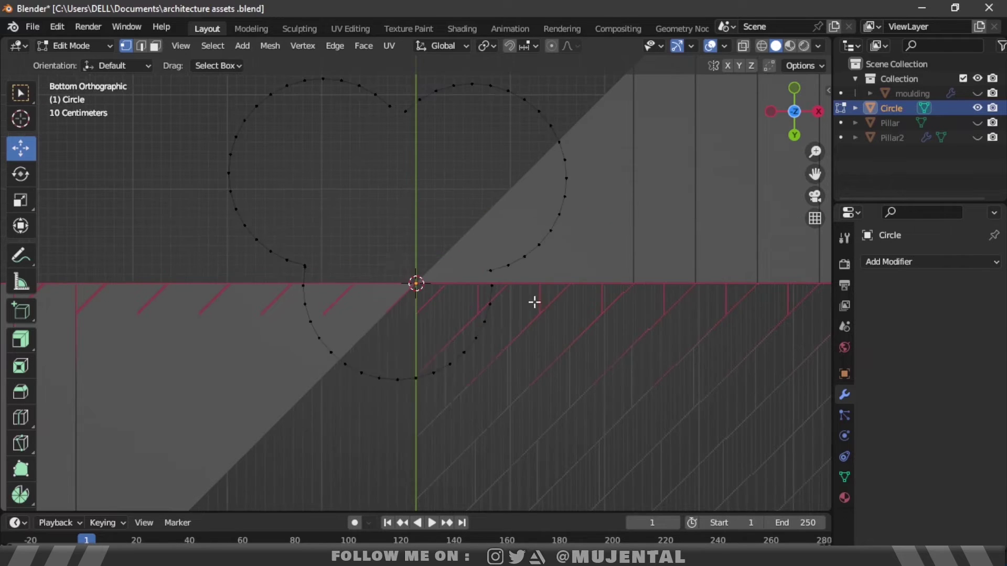
{"action": "key", "text": "e"}
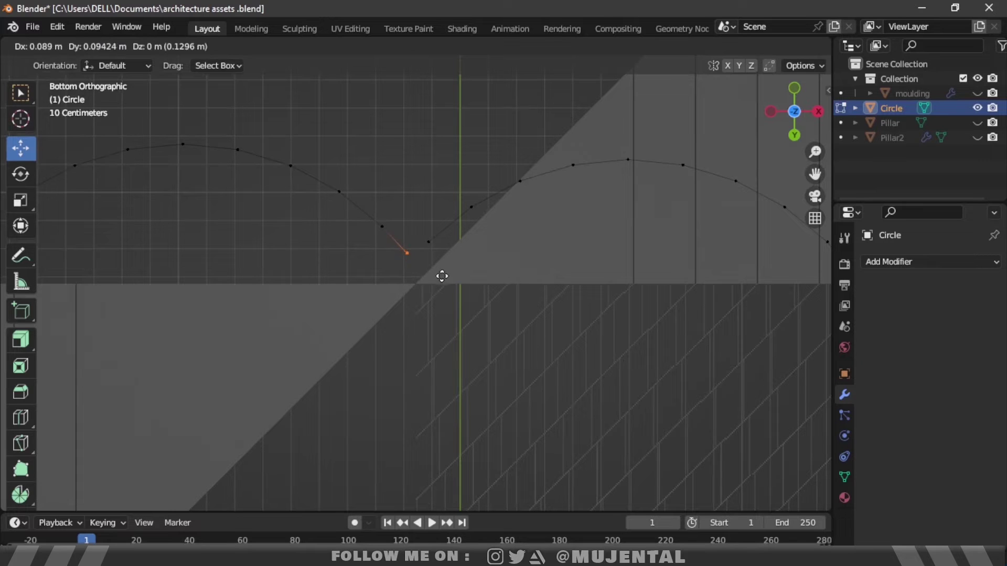
{"action": "left_click", "coordinate": [441, 278]}
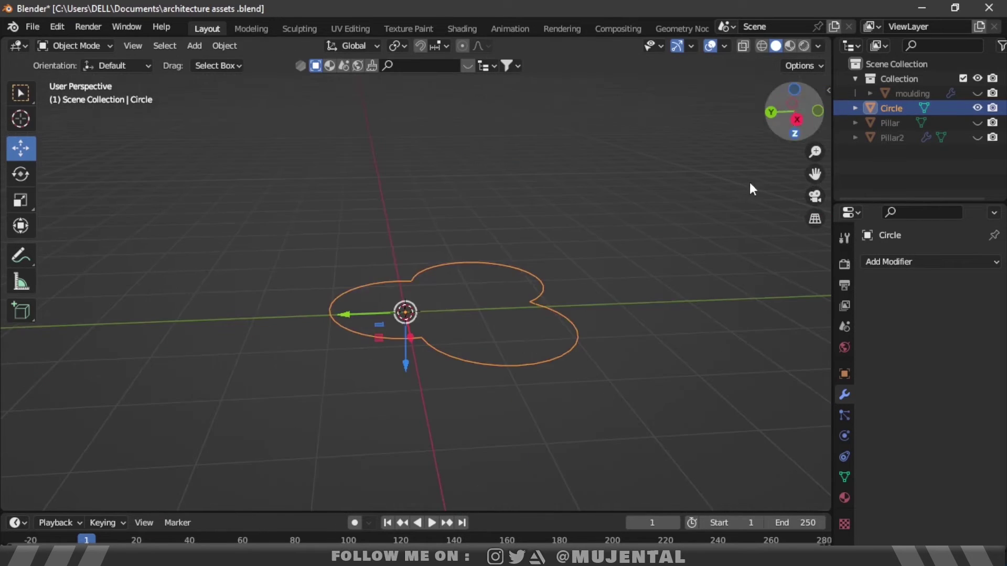
Add a Screw modifier around Z to the trefoil with a 6.4 m screw and 5 iterations, and open the modifier's options.
{"action": "left_click", "coordinate": [898, 250]}
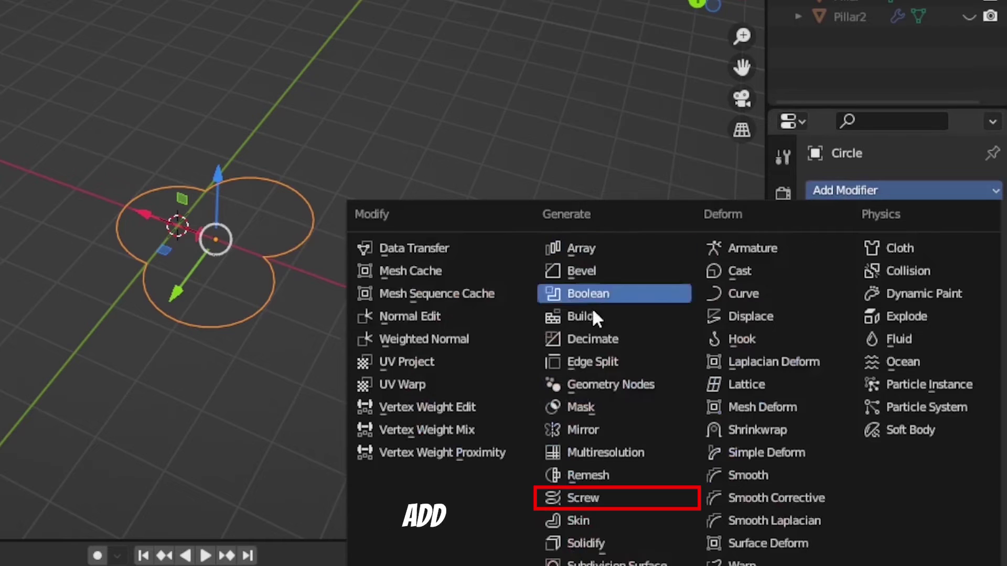
{"action": "left_click", "coordinate": [592, 498]}
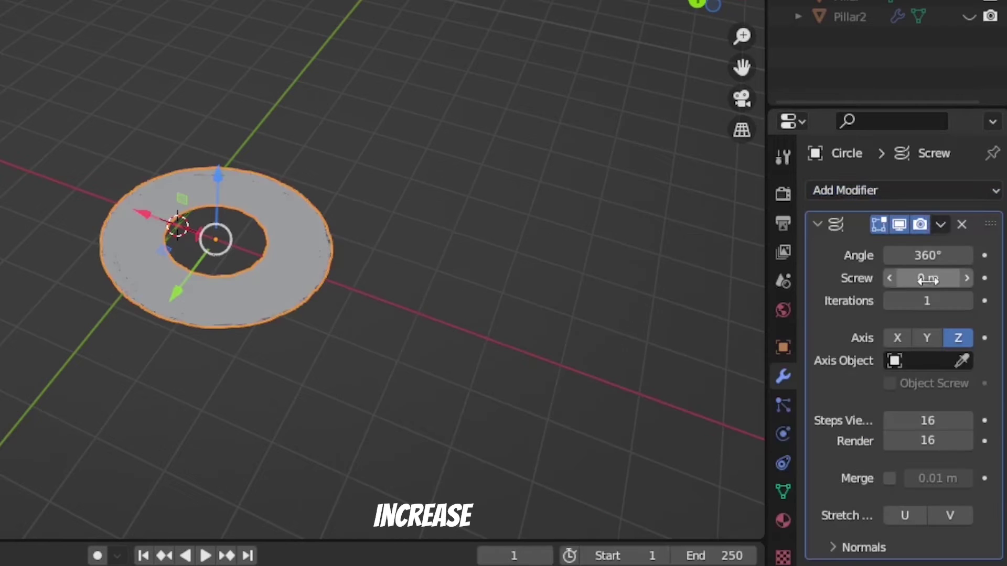
{"action": "left_click_drag", "start_coordinate": [924, 278], "coordinate": [952, 278]}
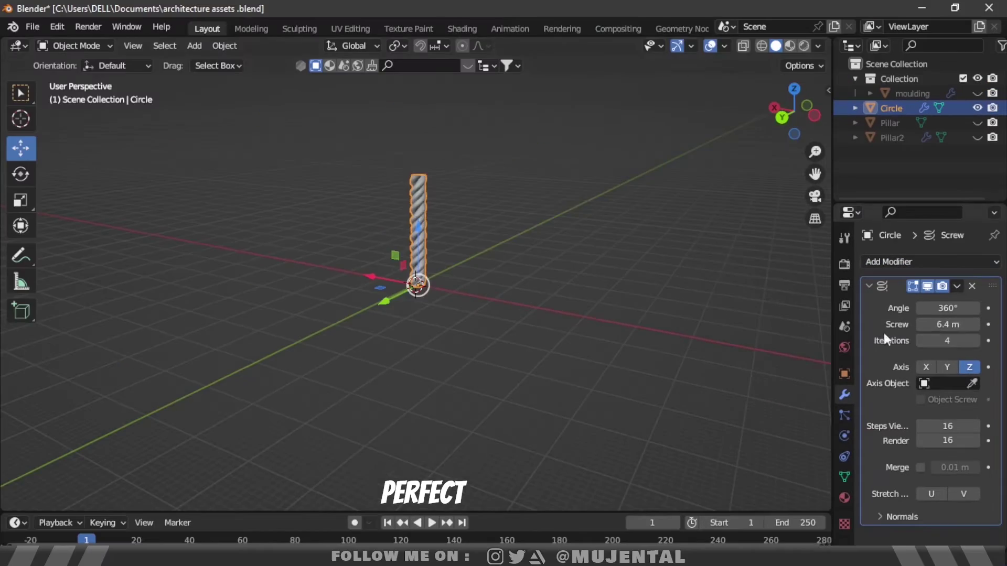
{"action": "scroll", "coordinate": [673, 256], "scroll_direction": "up", "scroll_amount": 3}
{"action": "scroll", "coordinate": [540, 195], "scroll_direction": "down", "scroll_amount": 3}
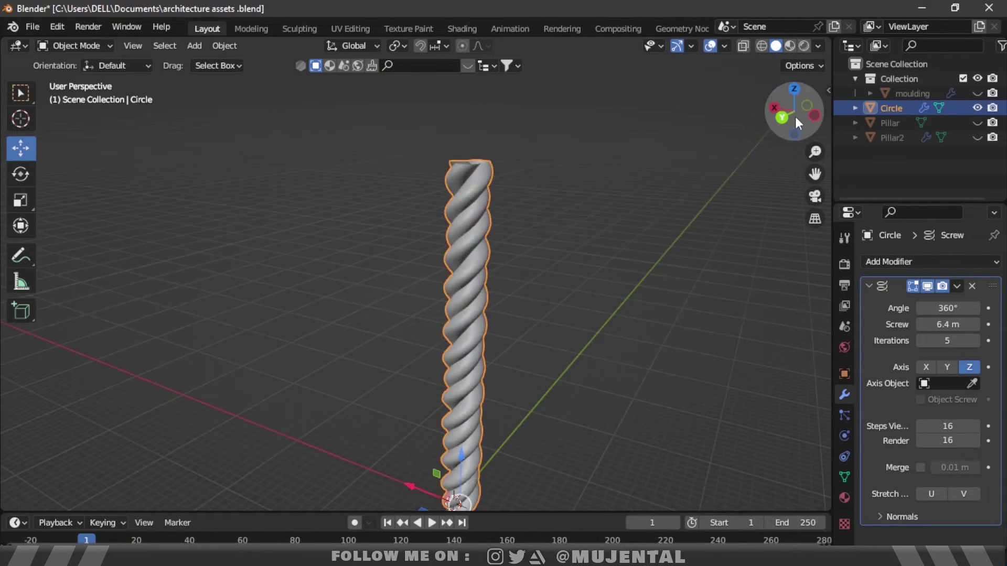
{"action": "left_click_drag", "start_coordinate": [795, 117], "coordinate": [698, 168]}
{"action": "scroll", "coordinate": [630, 253], "scroll_direction": "down", "scroll_amount": 1}
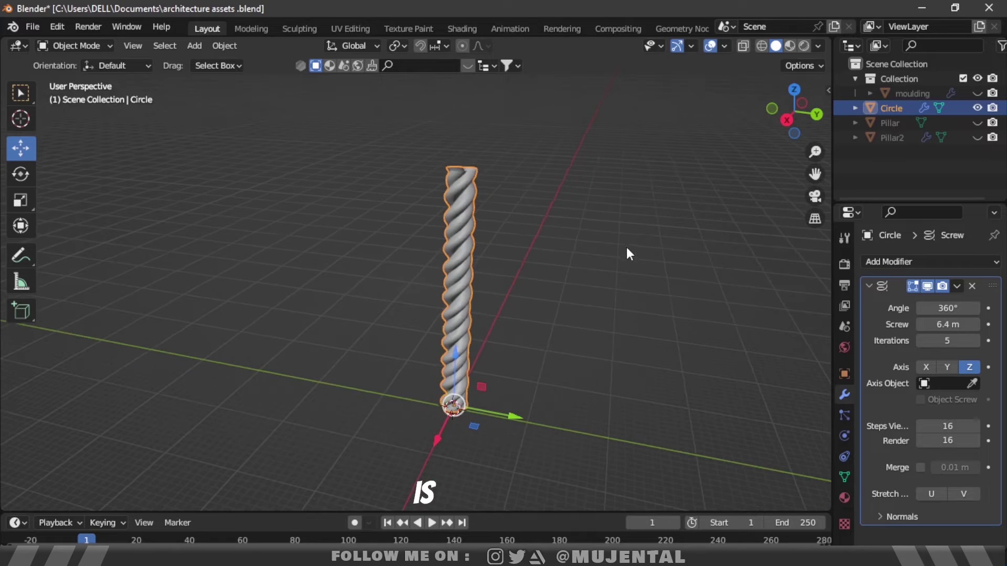
{"action": "left_click", "coordinate": [957, 285]}
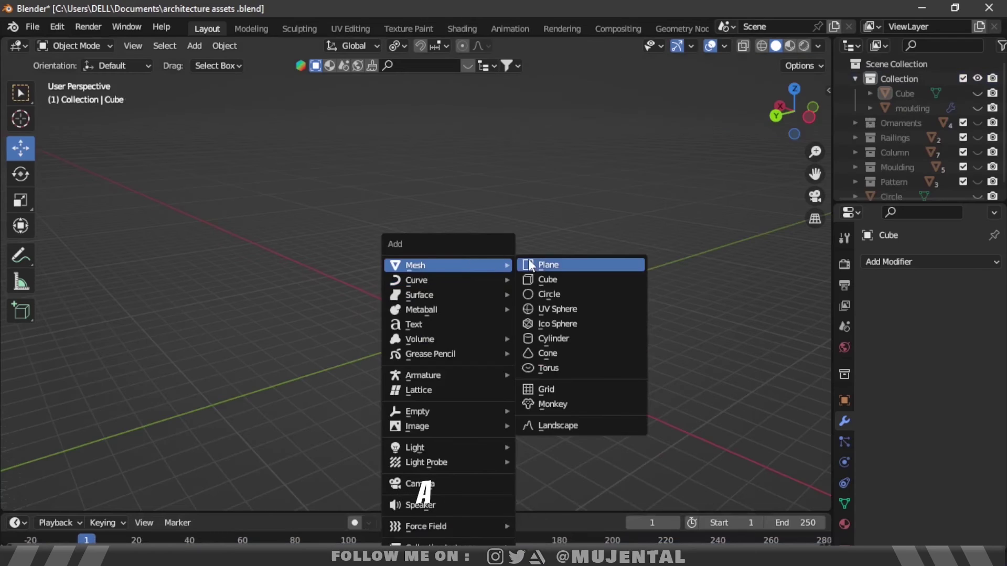
Add a cube and, in Edit Mode with edge selection, bevel one of its vertical edges with a 1.6 m width.
{"action": "left_click", "coordinate": [533, 279]}
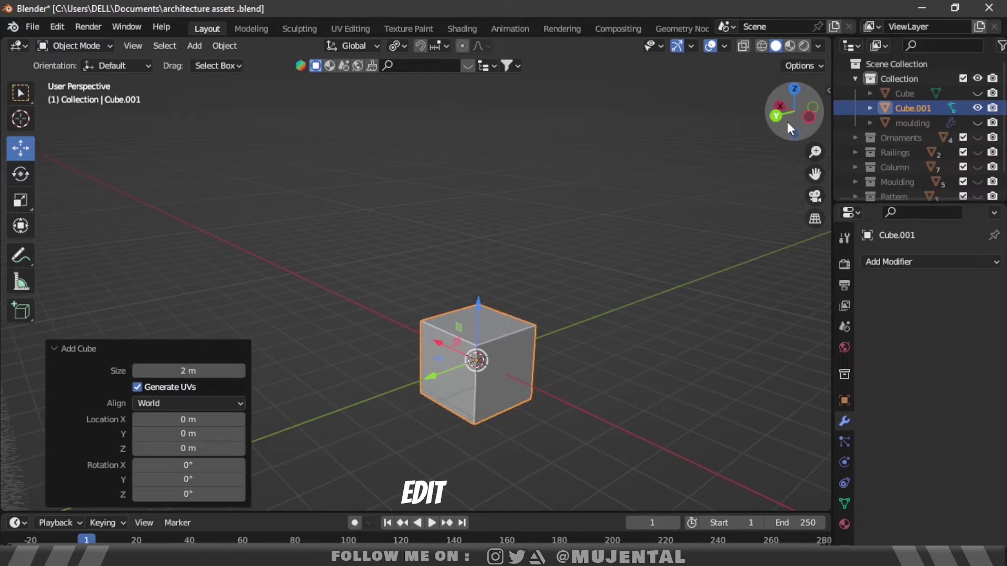
{"action": "key", "text": "Tab"}
{"action": "left_click_drag", "start_coordinate": [794, 134], "coordinate": [697, 134]}
{"action": "key", "text": "2"}
{"action": "scroll", "coordinate": [416, 373], "scroll_direction": "up", "scroll_amount": 4}
{"action": "left_click", "coordinate": [416, 373]}
{"action": "scroll", "coordinate": [463, 376], "scroll_direction": "down", "scroll_amount": 3}
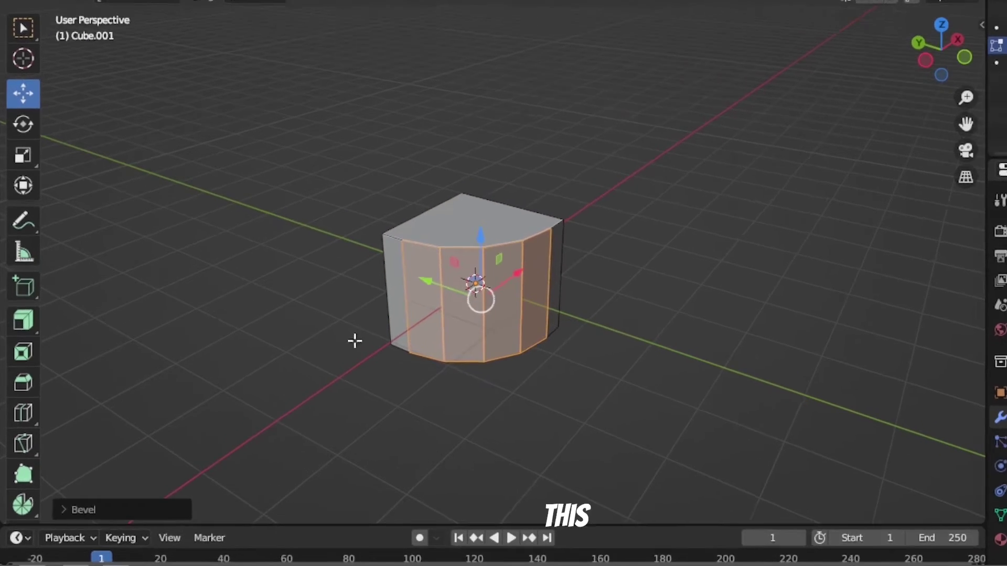
Raise the bevel's segment count well above 4 to smooth the rounded corner of the cube.
{"action": "left_click", "coordinate": [52, 497]}
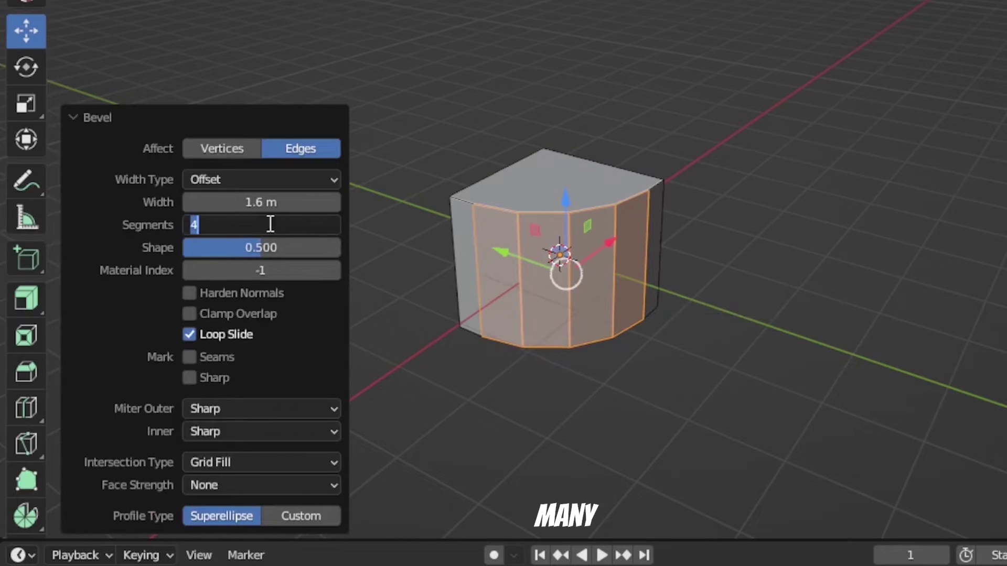
{"action": "type", "text": "5"}
{"action": "key", "text": "Return"}
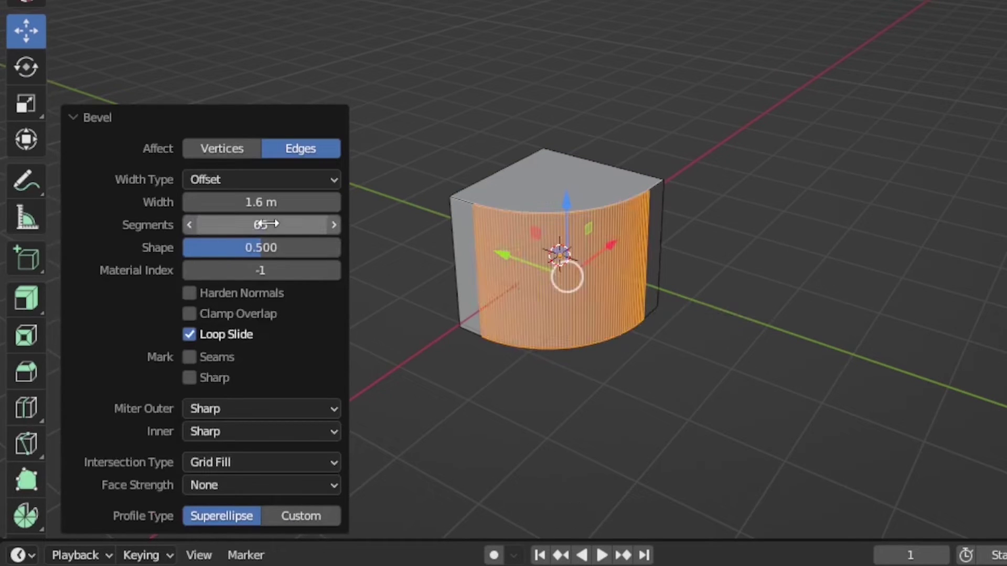
Switch the bevel to a custom profile and form the first step of its curve with sharp vector-handle points.
{"action": "left_click", "coordinate": [300, 516]}
{"action": "scroll", "coordinate": [220, 256], "scroll_direction": "down", "scroll_amount": 5}
{"action": "left_click_drag", "start_coordinate": [71, 212], "coordinate": [137, 211]}
{"action": "left_click", "coordinate": [98, 494]}
{"action": "left_click_drag", "start_coordinate": [203, 286], "coordinate": [139, 279]}
{"action": "left_click", "coordinate": [98, 494]}
Add further sharp points down the custom profile curve and reposition its end point to complete a descending staircase shape.
{"action": "left_click_drag", "start_coordinate": [205, 345], "coordinate": [204, 282]}
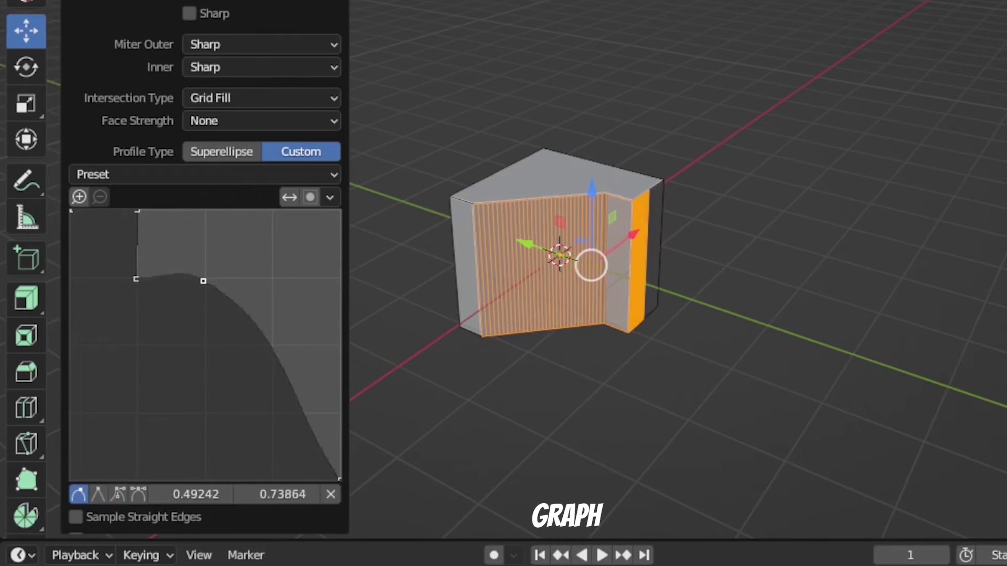
{"action": "left_click", "coordinate": [98, 495]}
{"action": "left_click_drag", "start_coordinate": [249, 347], "coordinate": [208, 345]}
{"action": "left_click", "coordinate": [98, 494]}
{"action": "left_click_drag", "start_coordinate": [267, 408], "coordinate": [273, 349]}
{"action": "left_click", "coordinate": [98, 494]}
{"action": "left_click_drag", "start_coordinate": [298, 400], "coordinate": [273, 412]}
{"action": "left_click", "coordinate": [98, 494]}
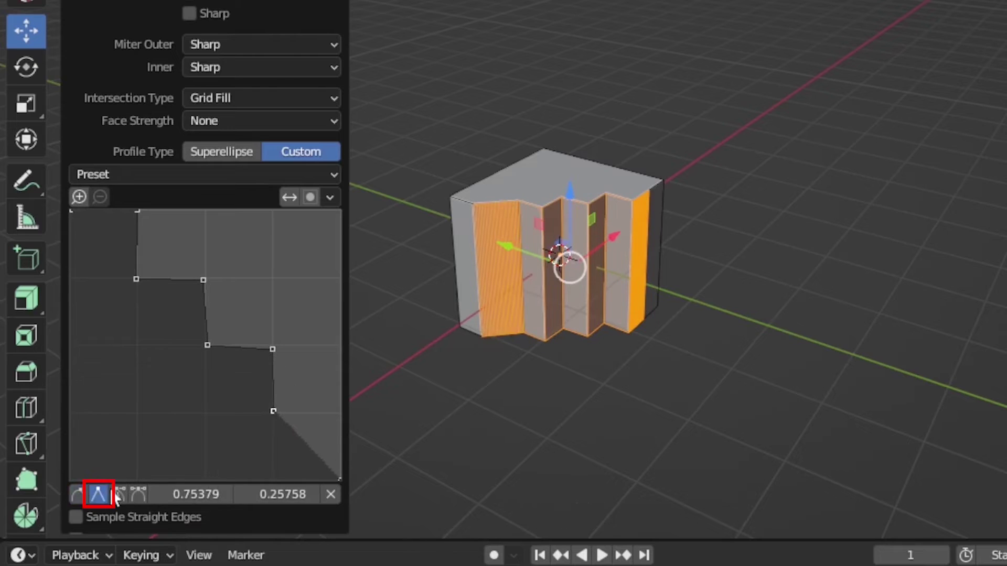
{"action": "left_click_drag", "start_coordinate": [339, 479], "coordinate": [338, 414]}
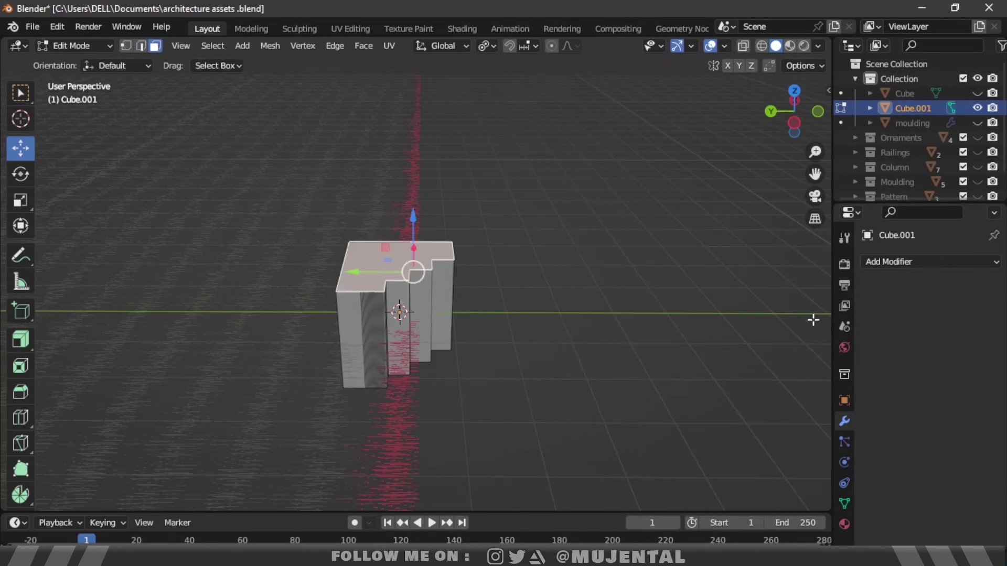
Activate the Spin tool with X as its axis and view the stepped block straight along X.
{"action": "scroll", "coordinate": [19, 414], "scroll_direction": "down", "scroll_amount": 5}
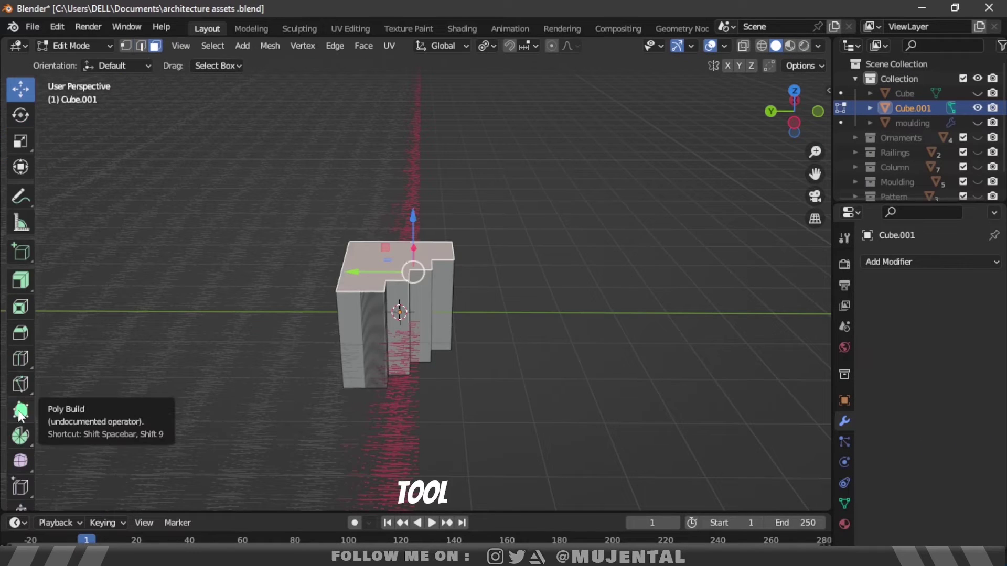
{"action": "left_click", "coordinate": [21, 380]}
{"action": "left_click", "coordinate": [793, 121]}
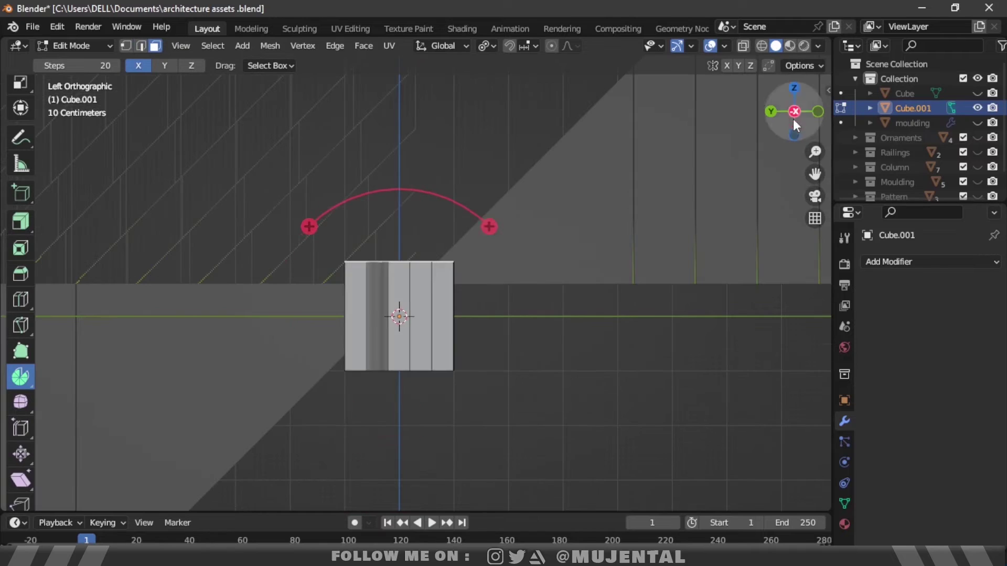
Try to spin the block's selected top face by 71° around the X axis in 20 steps, and undo the spin.
{"action": "left_click_drag", "start_coordinate": [490, 226], "coordinate": [569, 375]}
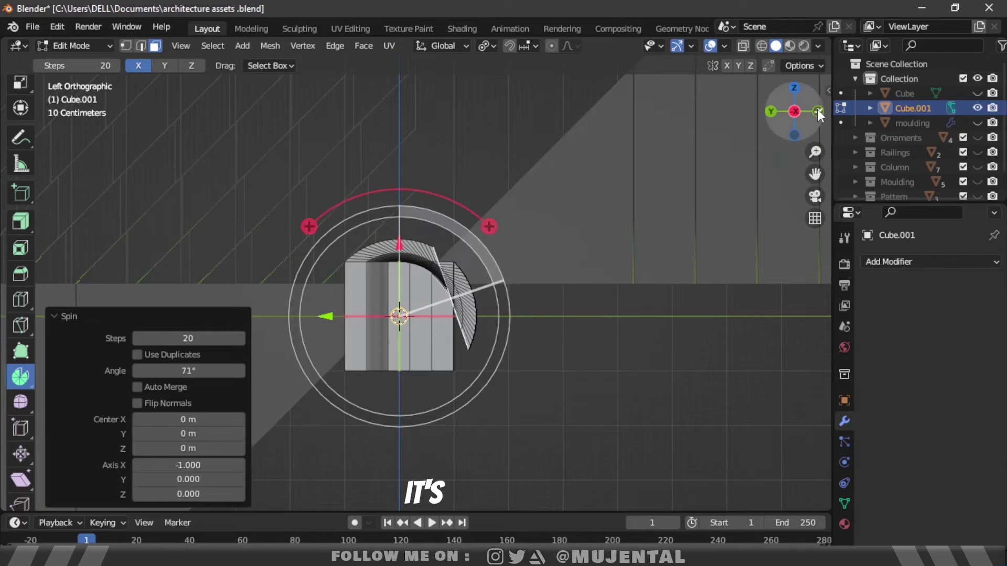
{"action": "left_click_drag", "start_coordinate": [818, 113], "coordinate": [673, 208]}
{"action": "key", "text": "ctrl+z"}
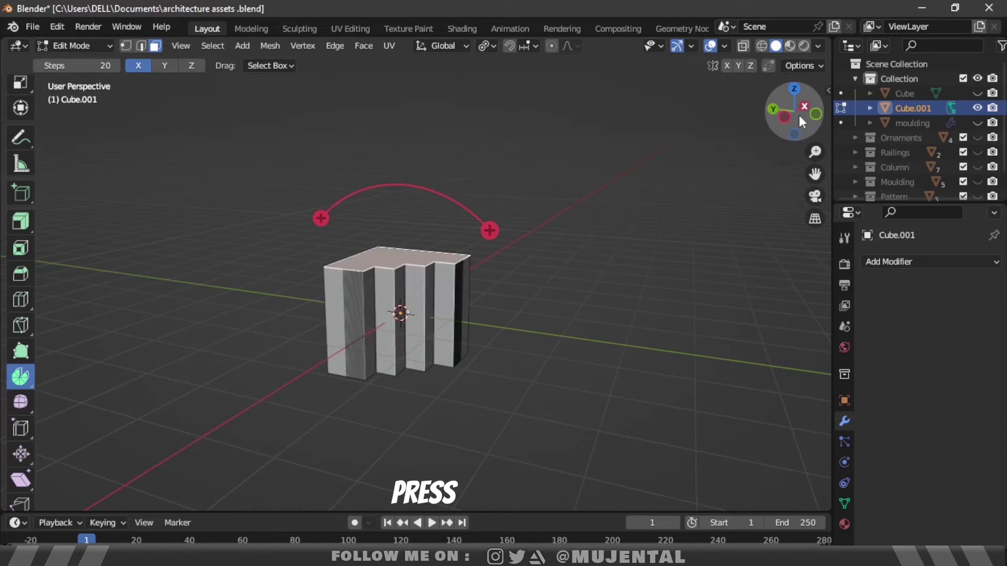
Try to spin the block's top face by 92.7° in 20 steps around a 3D cursor placed beside the block, and undo the spin.
{"action": "left_click", "coordinate": [785, 117]}
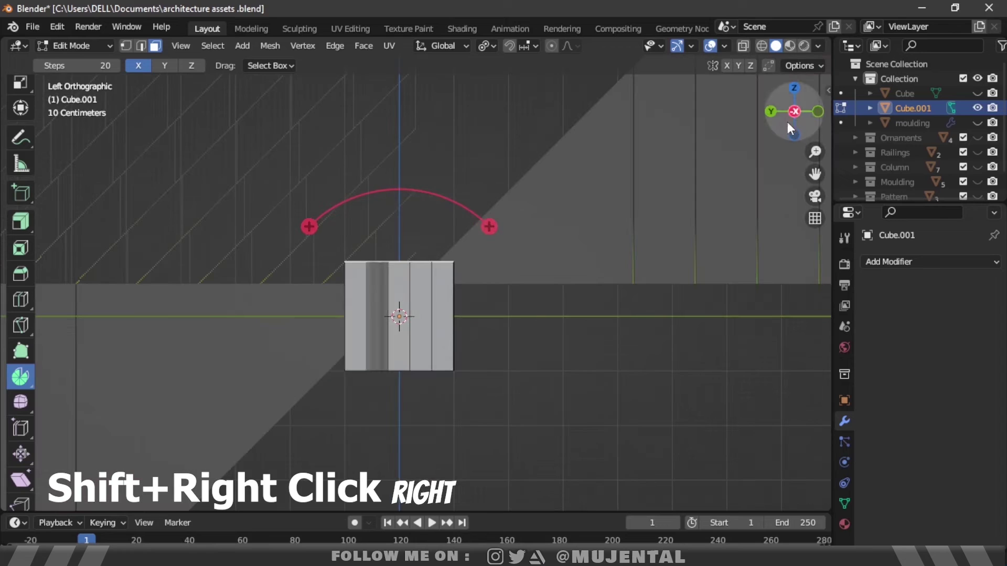
{"action": "scroll", "coordinate": [530, 262], "scroll_direction": "down", "scroll_amount": 2}
{"action": "right_click", "coordinate": [520, 257], "text": "shift"}
{"action": "left_click_drag", "start_coordinate": [610, 167], "coordinate": [619, 368]}
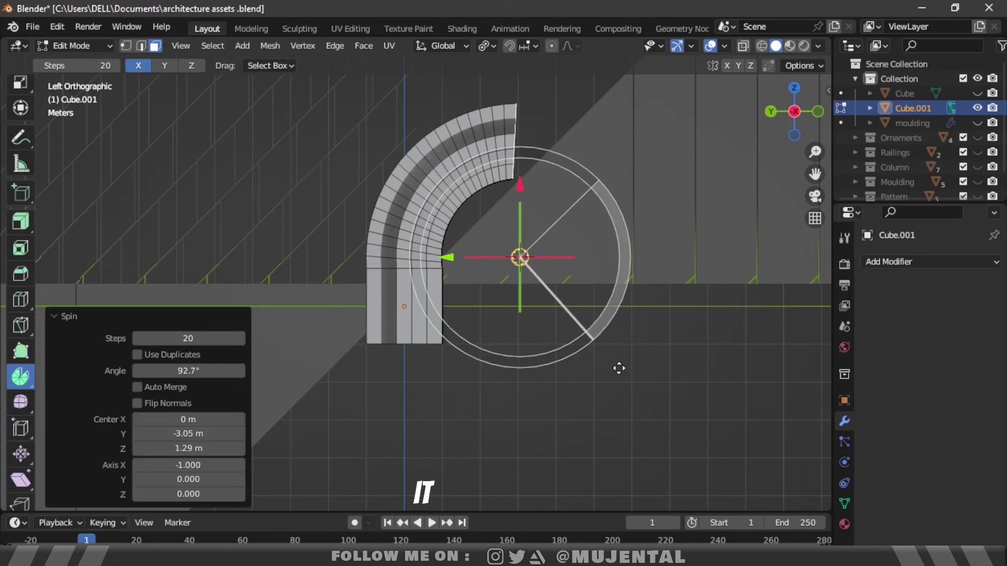
{"action": "scroll", "coordinate": [680, 231], "scroll_direction": "up", "scroll_amount": 3}
{"action": "key", "text": "ctrl+z"}
Place the 3D cursor farther from the block and spin its top face by 92.1° around X in 20 steps.
{"action": "right_click", "coordinate": [598, 240], "text": "shift"}
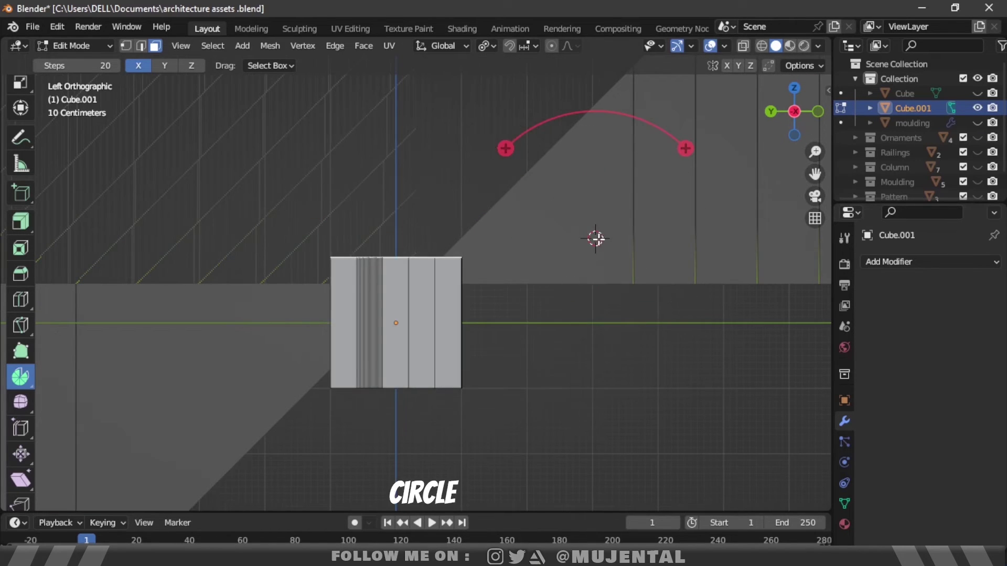
{"action": "left_click_drag", "start_coordinate": [688, 153], "coordinate": [680, 335]}
{"action": "middle_click_drag", "start_coordinate": [590, 189], "coordinate": [519, 301], "text": "shift"}
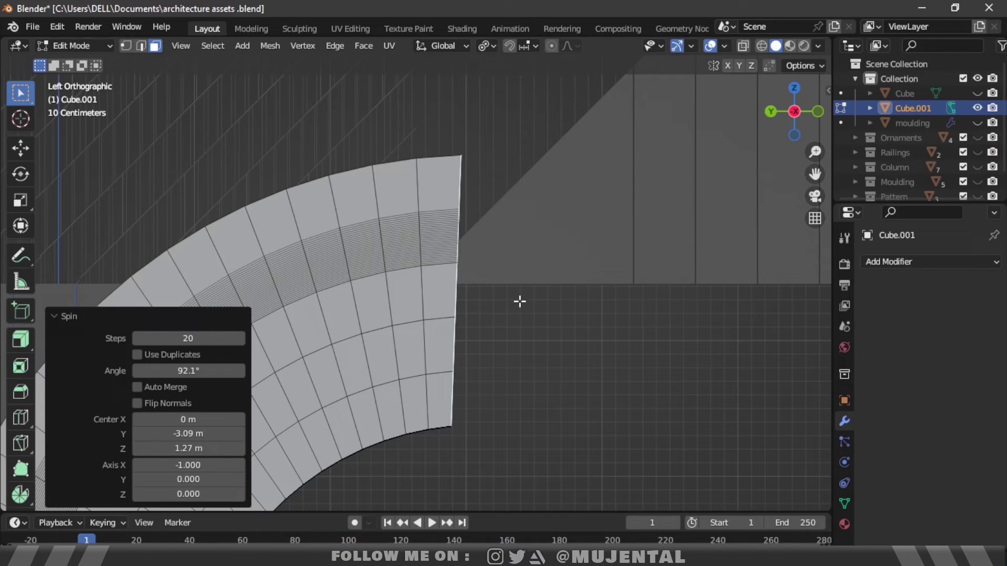
Flatten the arch's end face by scaling it to 0 along Y, and shift it about -0.08 m along Y.
{"action": "key", "text": "s"}
{"action": "key", "text": "y"}
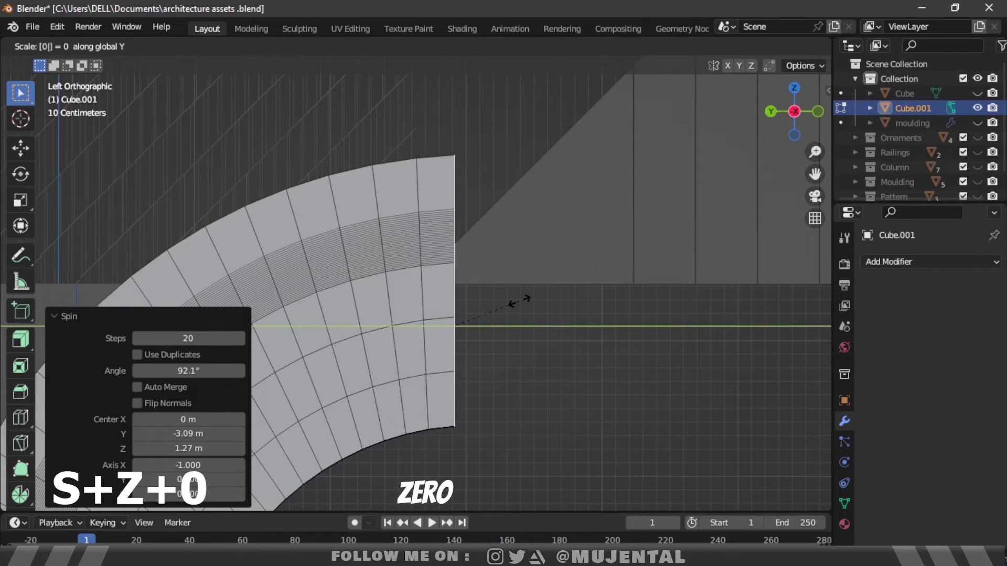
{"action": "key", "text": "Return"}
{"action": "left_click_drag", "start_coordinate": [425, 326], "coordinate": [436, 325]}
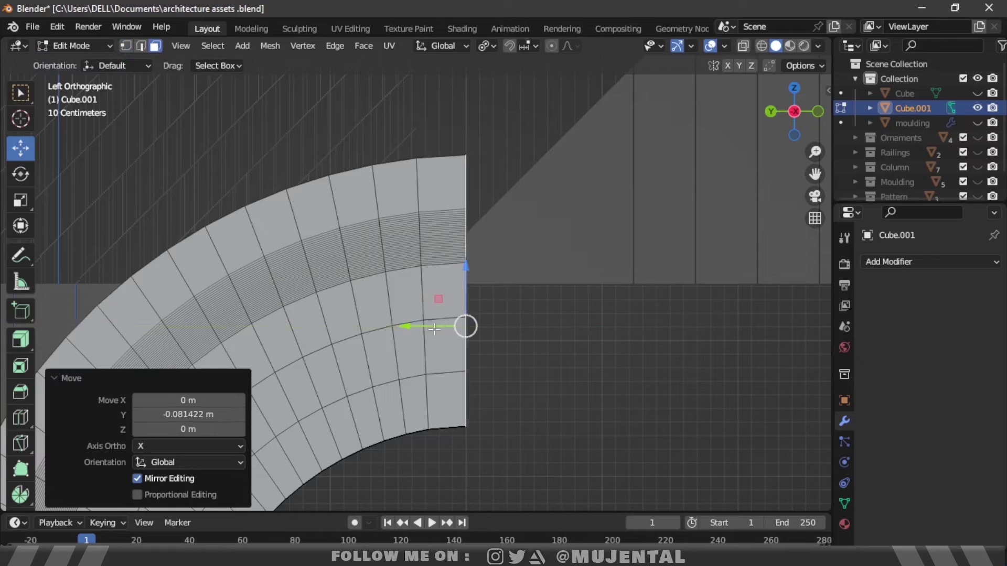
Select all vertices of the duplicated half arch and mirror them along global Y.
{"action": "scroll", "coordinate": [438, 341], "scroll_direction": "down", "scroll_amount": 7}
{"action": "key", "text": "a"}
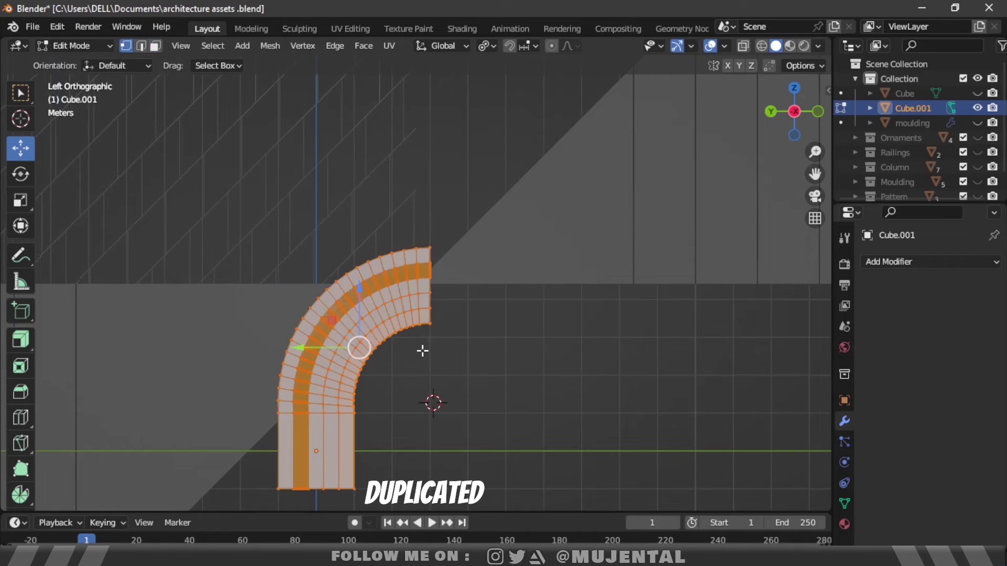
{"action": "right_click", "coordinate": [402, 296]}
{"action": "mouse_move", "coordinate": [415, 451]}
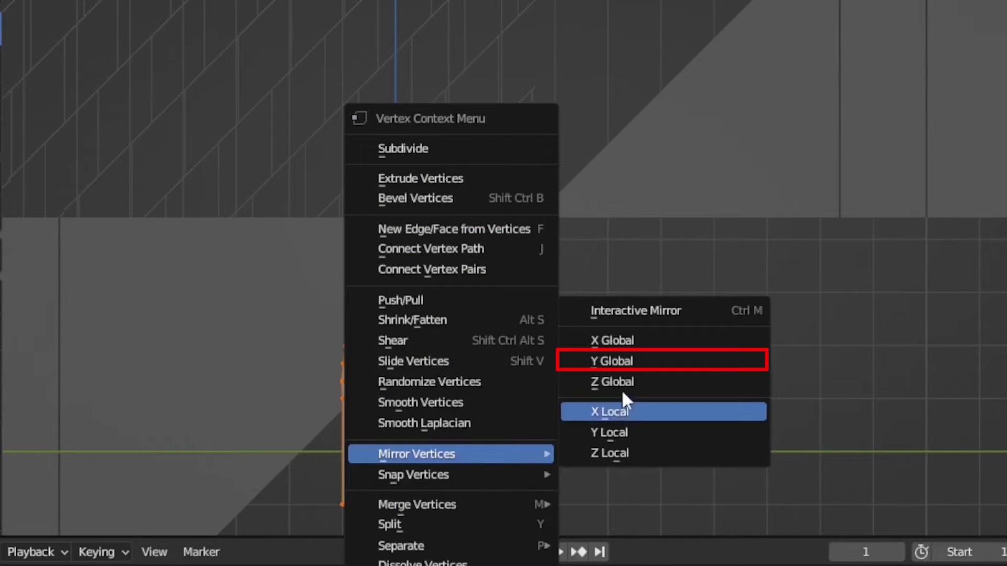
{"action": "left_click", "coordinate": [623, 360]}
{"action": "middle_click_drag", "start_coordinate": [784, 361], "coordinate": [799, 394]}
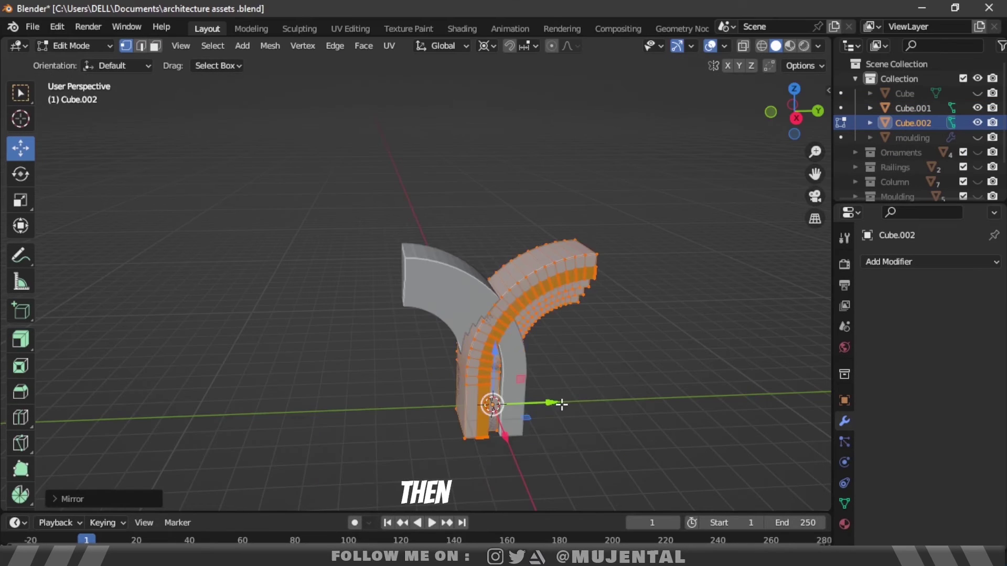
Slide the mirrored half along Y until its end face meets the original half, and join both halves into one object.
{"action": "left_click_drag", "start_coordinate": [561, 405], "coordinate": [376, 407]}
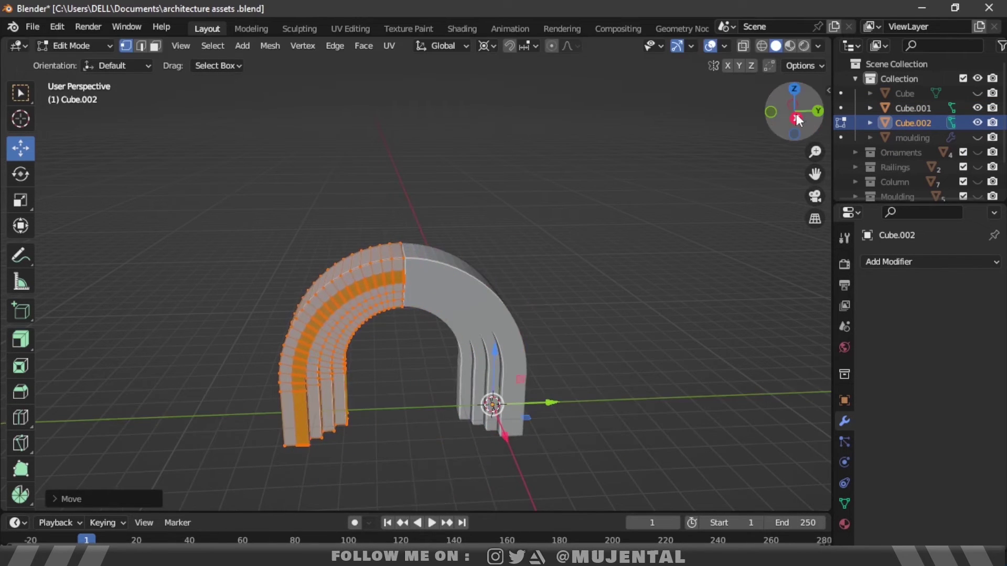
{"action": "left_click", "coordinate": [797, 120]}
{"action": "scroll", "coordinate": [535, 209], "scroll_direction": "up", "scroll_amount": 6}
{"action": "key", "text": "g"}
{"action": "key", "text": "y"}
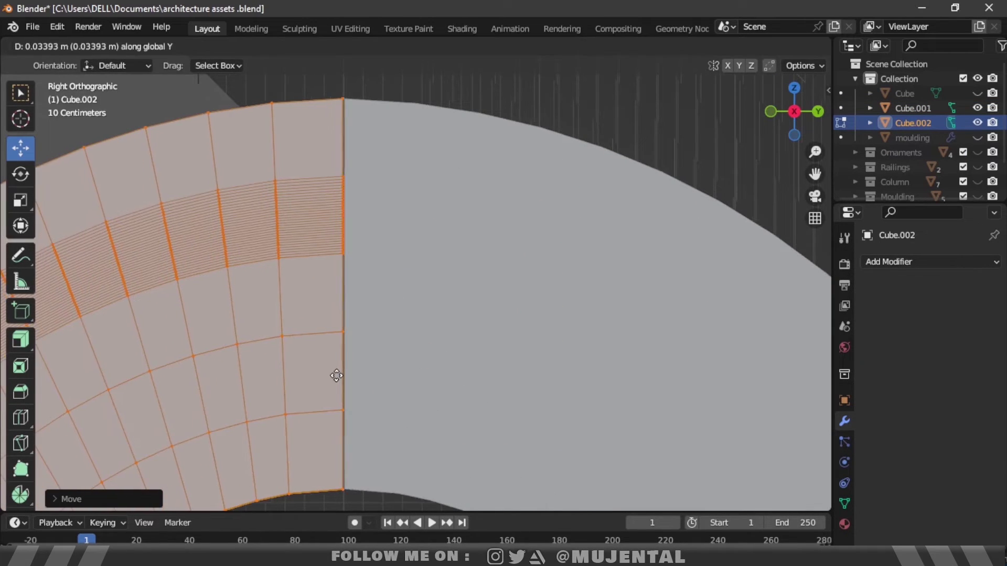
{"action": "left_click", "coordinate": [337, 376]}
{"action": "scroll", "coordinate": [336, 376], "scroll_direction": "down", "scroll_amount": 6}
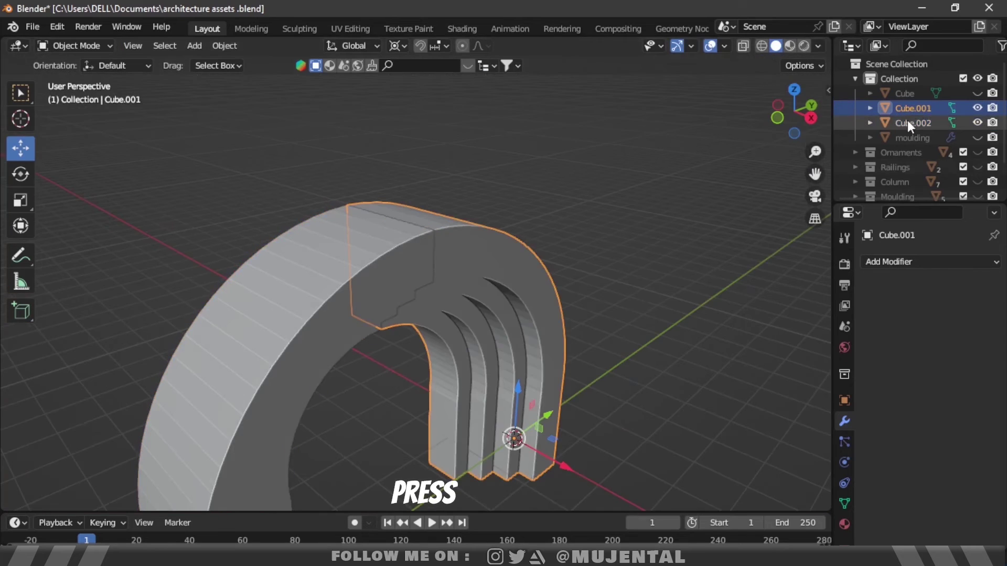
{"action": "left_click", "coordinate": [908, 122], "text": "ctrl"}
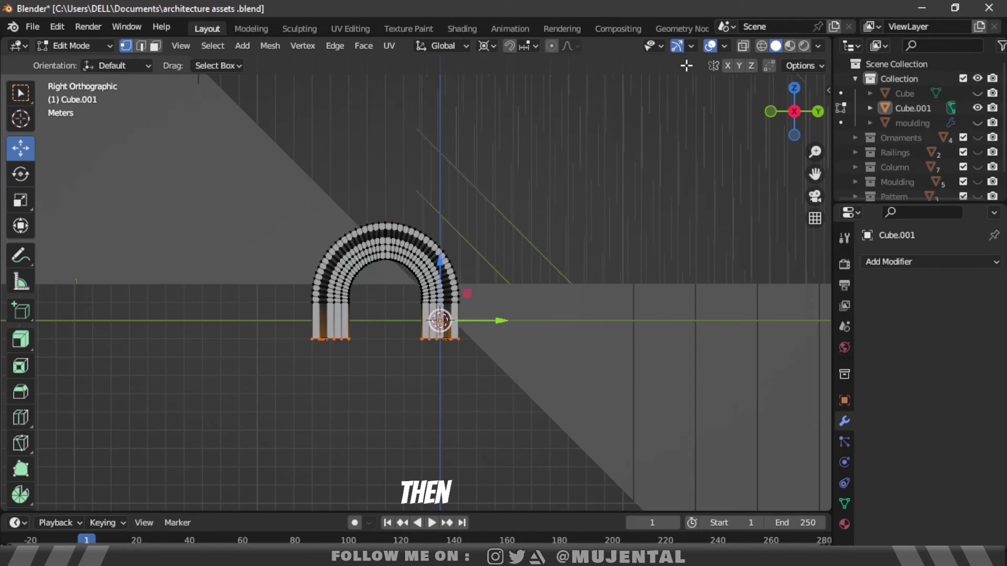
Turn on X-ray, select the bottom vertices of both arch legs and move them down along Z to lengthen the legs.
{"action": "left_click", "coordinate": [743, 45]}
{"action": "key", "text": "alt+a"}
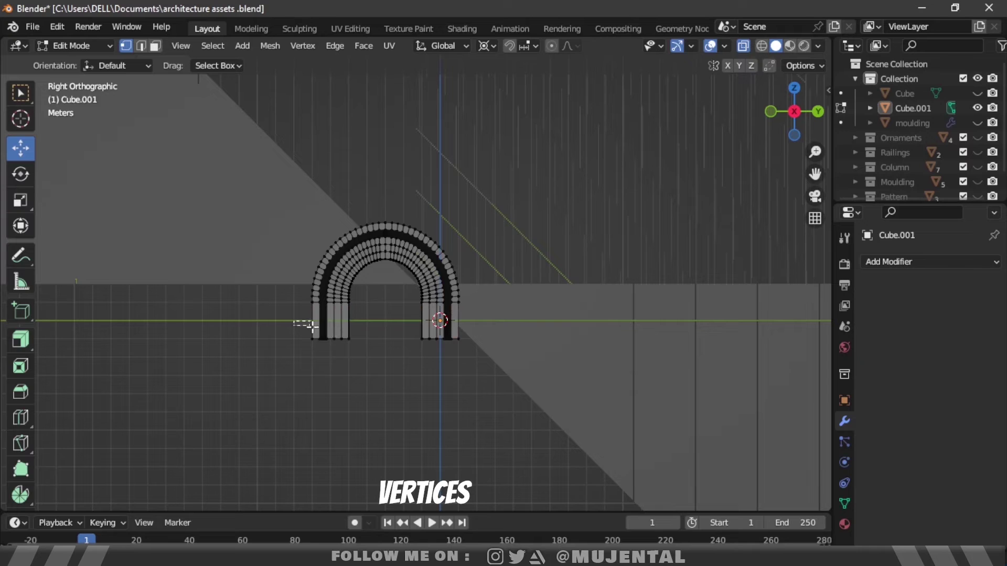
{"action": "left_click_drag", "start_coordinate": [312, 327], "coordinate": [502, 375]}
{"action": "scroll", "coordinate": [520, 304], "scroll_direction": "down", "scroll_amount": 1}
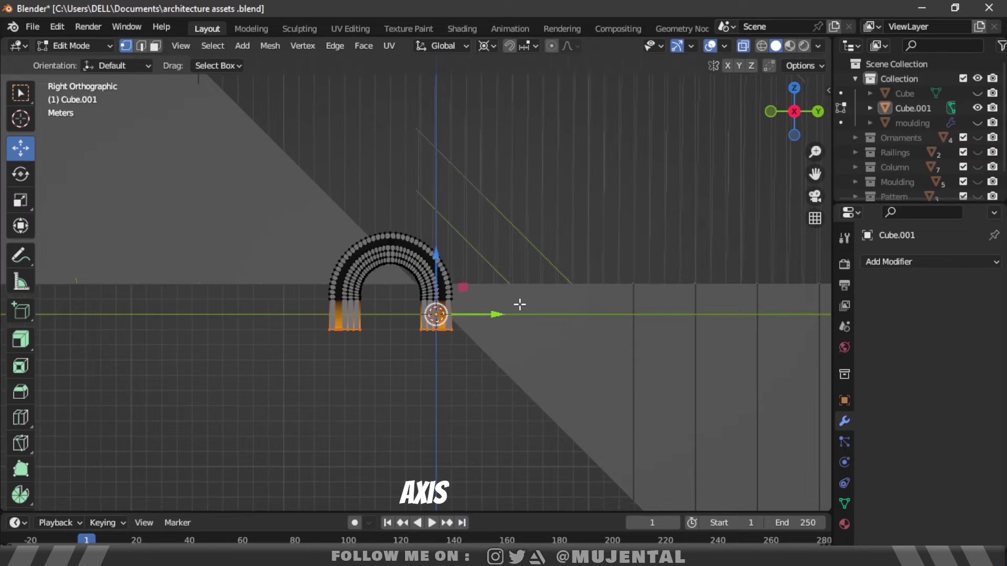
{"action": "left_click_drag", "start_coordinate": [436, 258], "coordinate": [436, 365]}
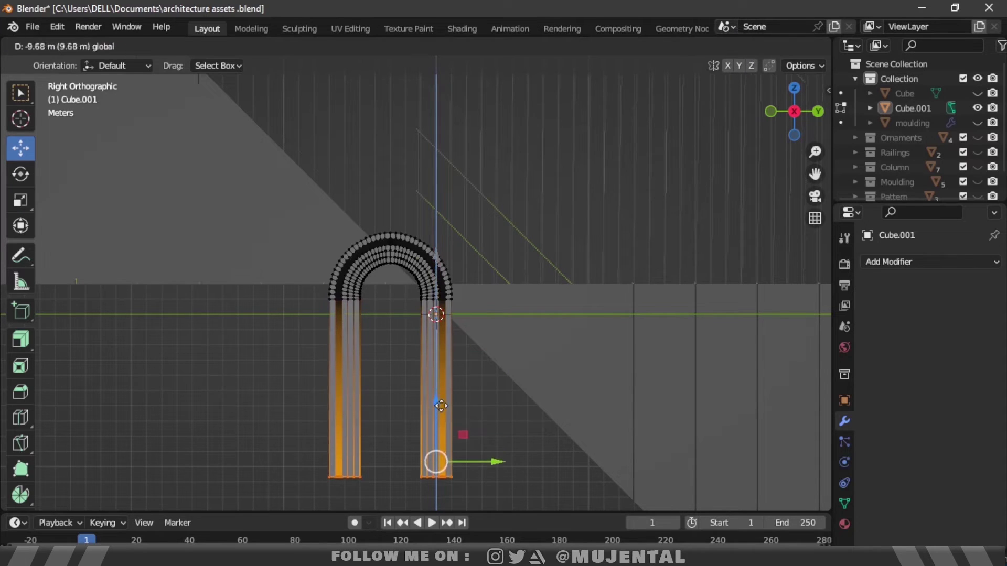
{"action": "left_click_drag", "start_coordinate": [440, 406], "coordinate": [458, 371]}
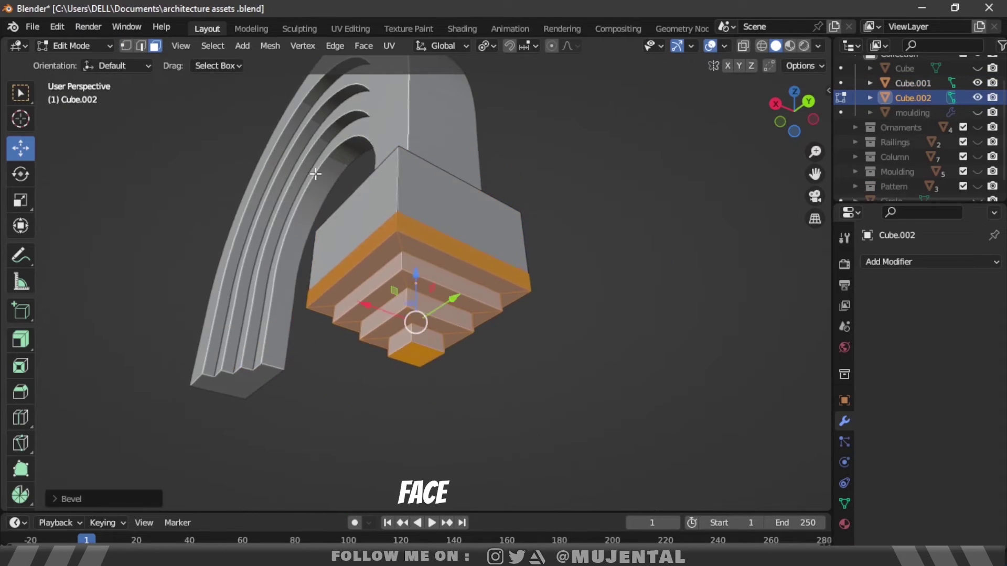
{"action": "left_click", "coordinate": [150, 388]}
{"action": "left_click", "coordinate": [112, 431]}
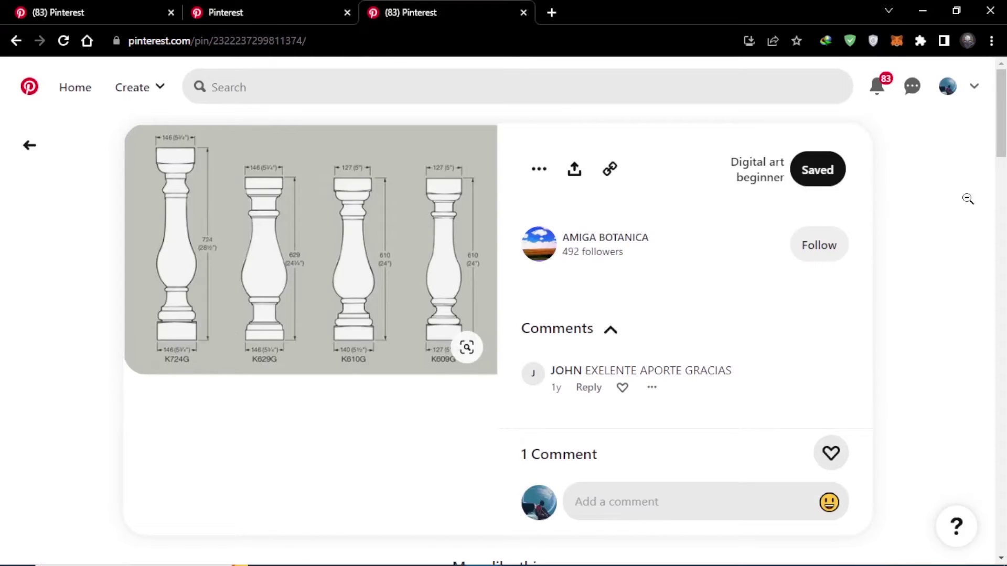
Browse the related baluster drawings on the Pinterest page for railing references.
{"action": "scroll", "coordinate": [503, 341], "scroll_direction": "down", "scroll_amount": 7}
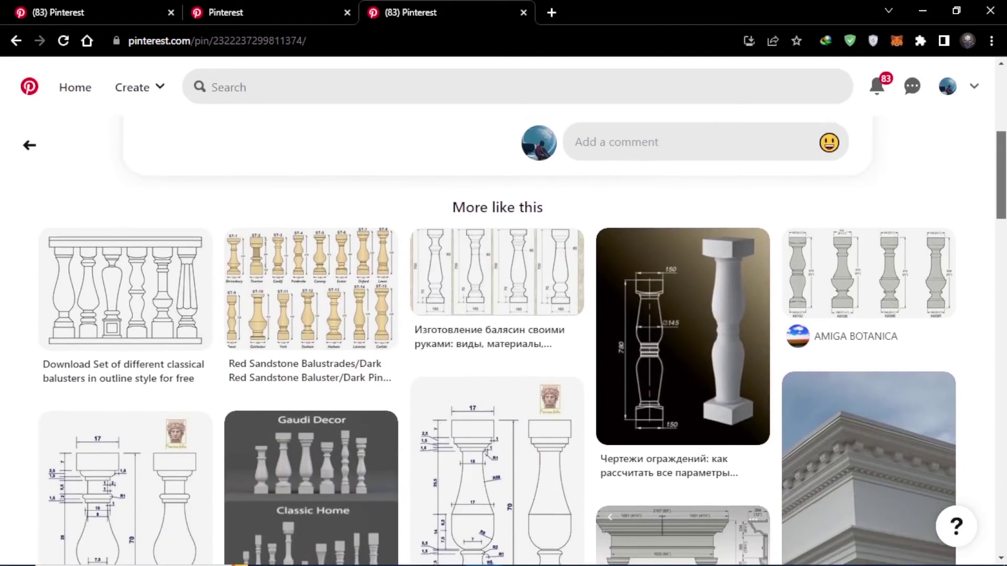
{"action": "scroll", "coordinate": [504, 341], "scroll_direction": "down", "scroll_amount": 2}
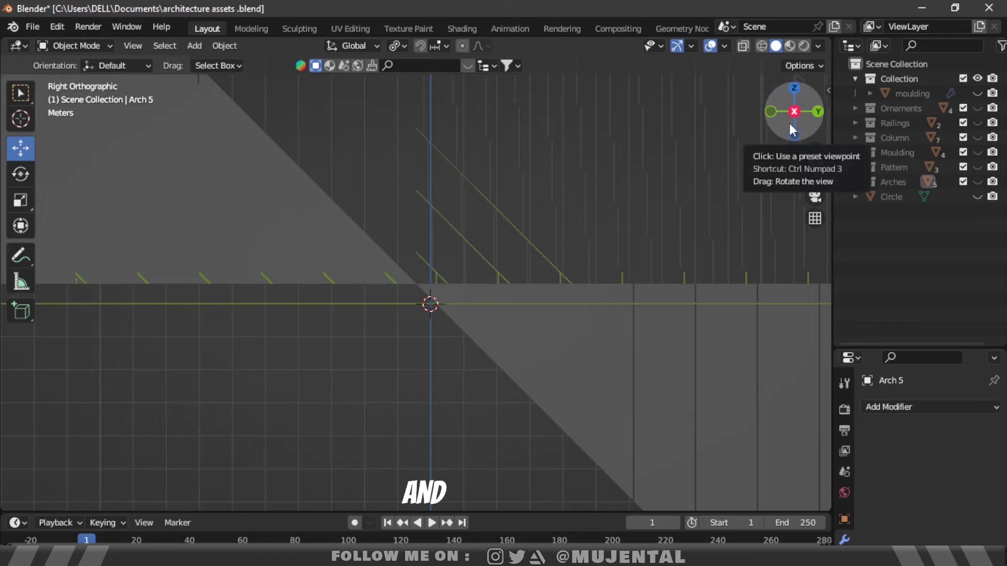
Add the sheet of four baluster drawings as a reference image in the right orthographic view.
{"action": "key", "text": "shift+a"}
{"action": "mouse_move", "coordinate": [484, 229]}
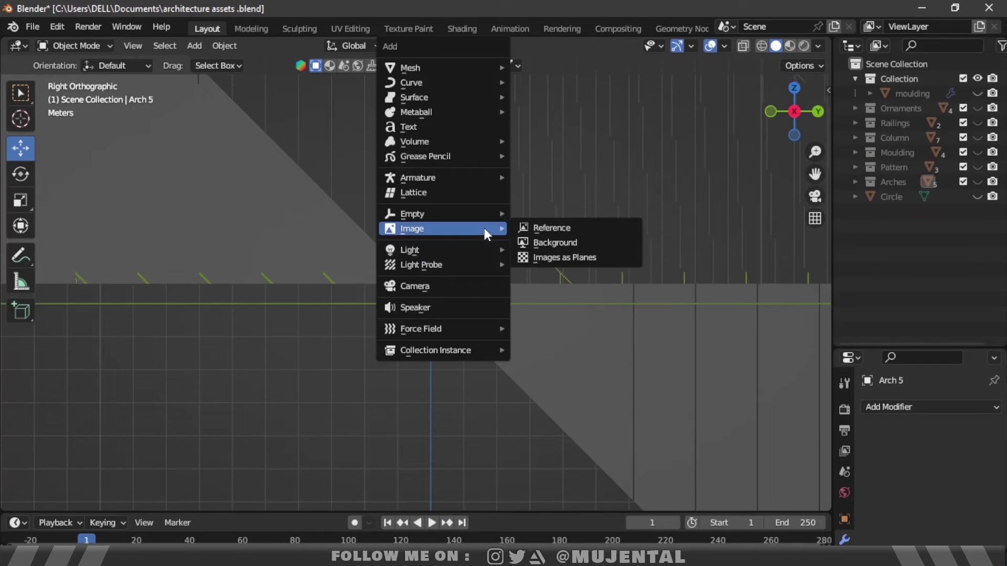
{"action": "left_click", "coordinate": [586, 231]}
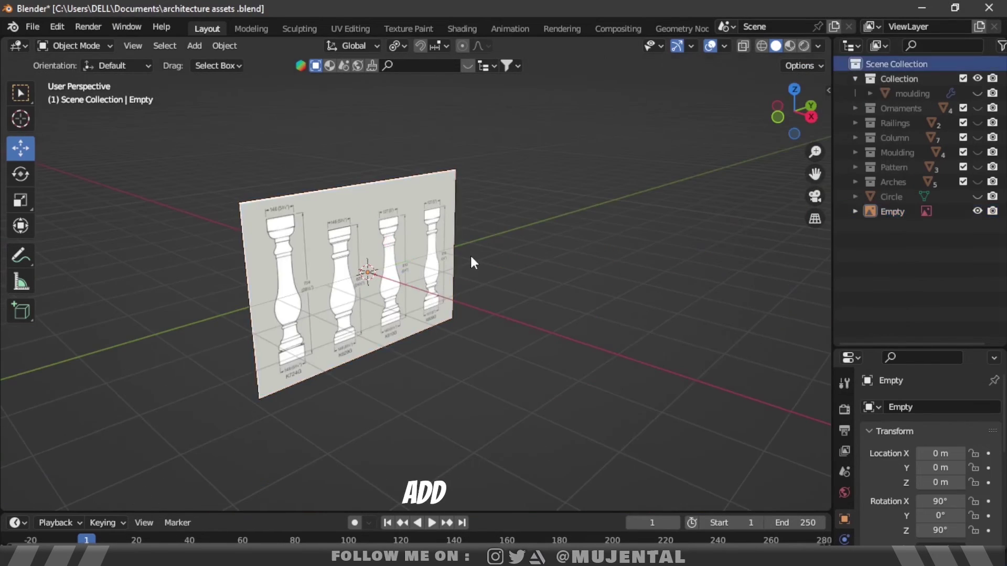
Add a plane mesh and, in Edit Mode, merge its vertices at center into a single vertex.
{"action": "key", "text": "shift+a"}
{"action": "mouse_move", "coordinate": [436, 95]}
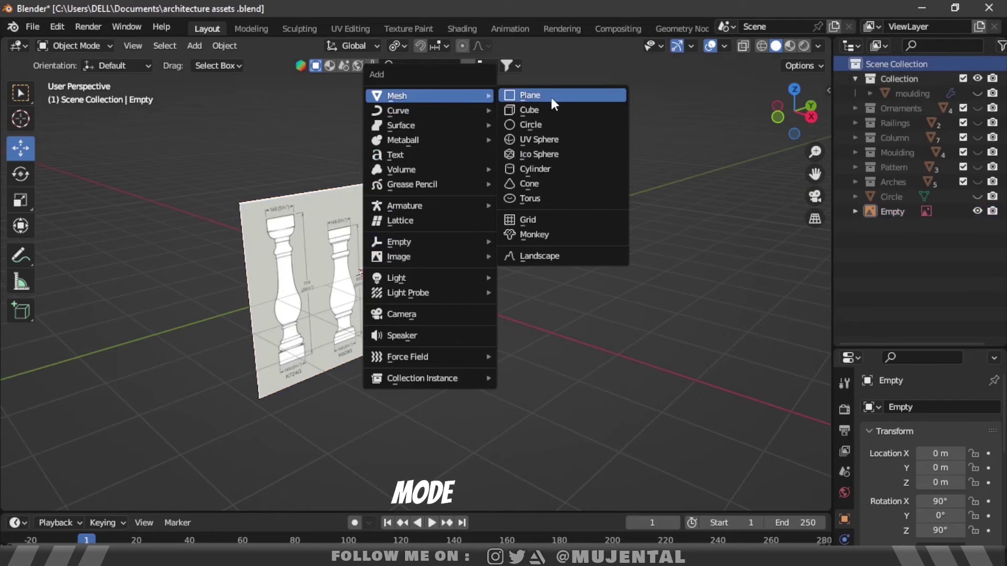
{"action": "left_click", "coordinate": [552, 97]}
{"action": "key", "text": "Tab"}
{"action": "key", "text": "m"}
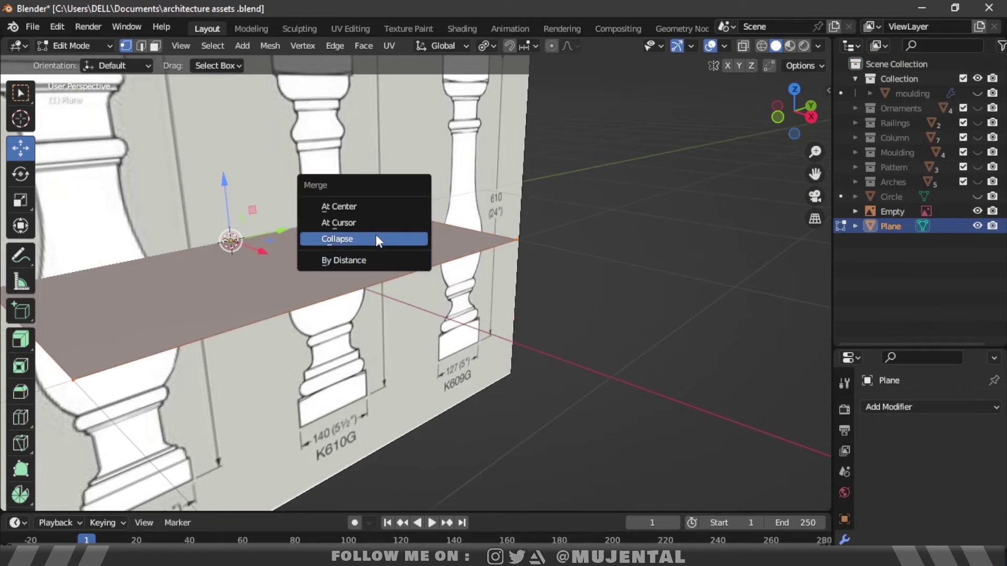
{"action": "left_click", "coordinate": [365, 206]}
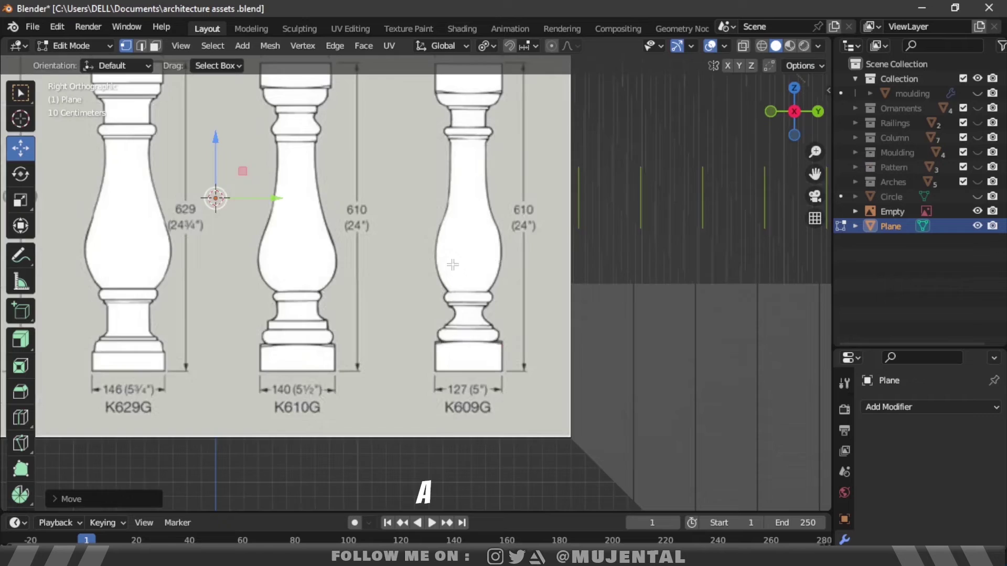
Move the single vertex along Y and down along Z to the bottom center of the K609G baluster drawing.
{"action": "scroll", "coordinate": [396, 273], "scroll_direction": "up", "scroll_amount": 2}
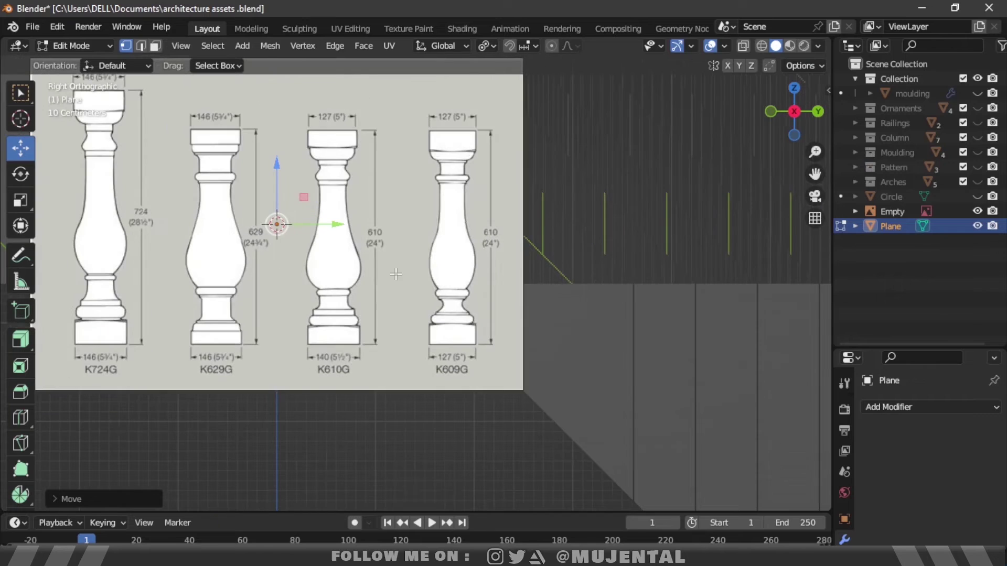
{"action": "left_click_drag", "start_coordinate": [343, 224], "coordinate": [358, 225]}
{"action": "left_click_drag", "start_coordinate": [275, 223], "coordinate": [518, 224]}
{"action": "scroll", "coordinate": [623, 384], "scroll_direction": "up", "scroll_amount": 4}
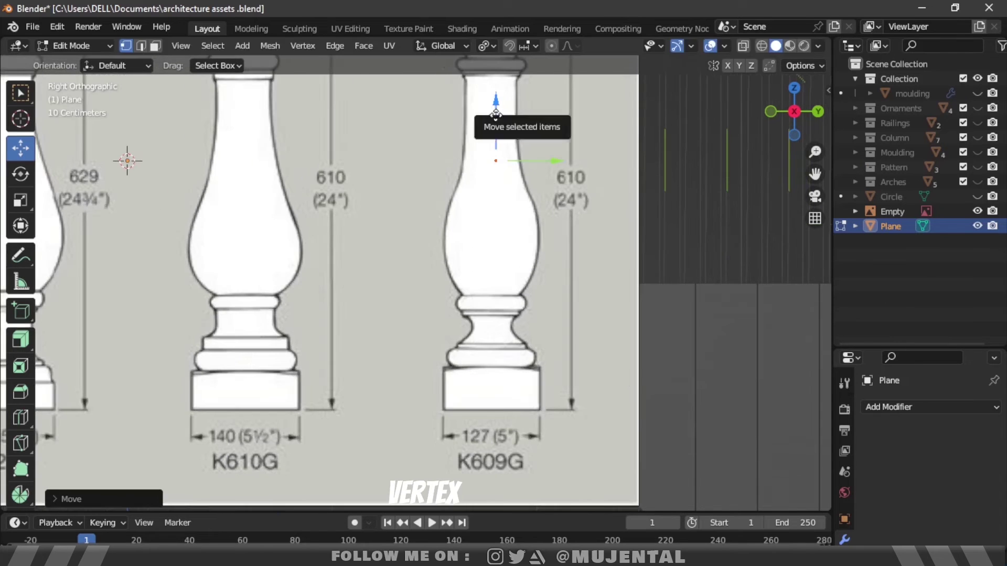
{"action": "left_click_drag", "start_coordinate": [496, 129], "coordinate": [496, 304]}
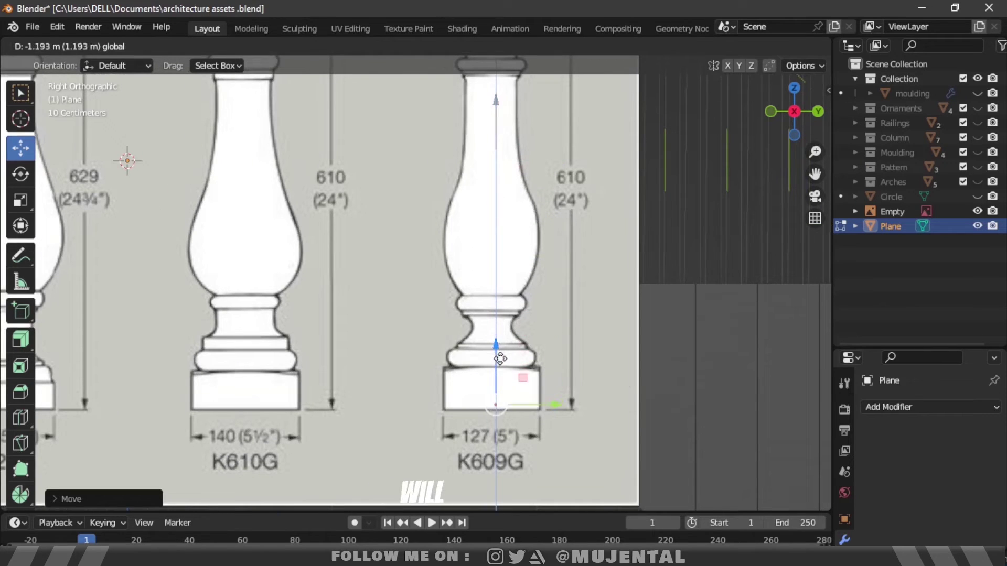
{"action": "left_click_drag", "start_coordinate": [501, 362], "coordinate": [501, 364]}
{"action": "scroll", "coordinate": [614, 343], "scroll_direction": "up", "scroll_amount": 2}
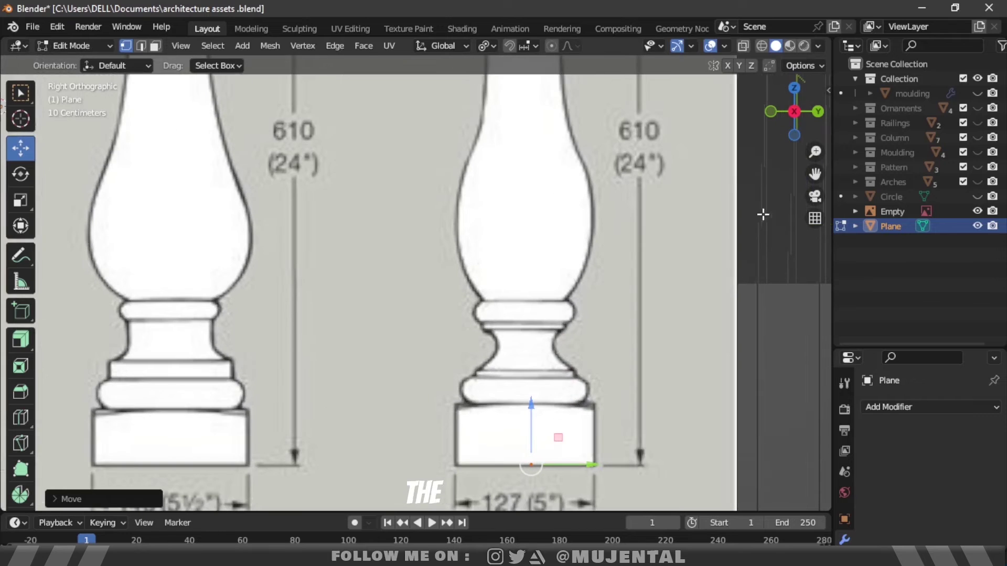
Extrude the vertex along Y to the base block's outer edge, and up along Z to the block's top corner.
{"action": "left_click_drag", "start_coordinate": [815, 172], "coordinate": [710, 110]}
{"action": "key", "text": "e"}
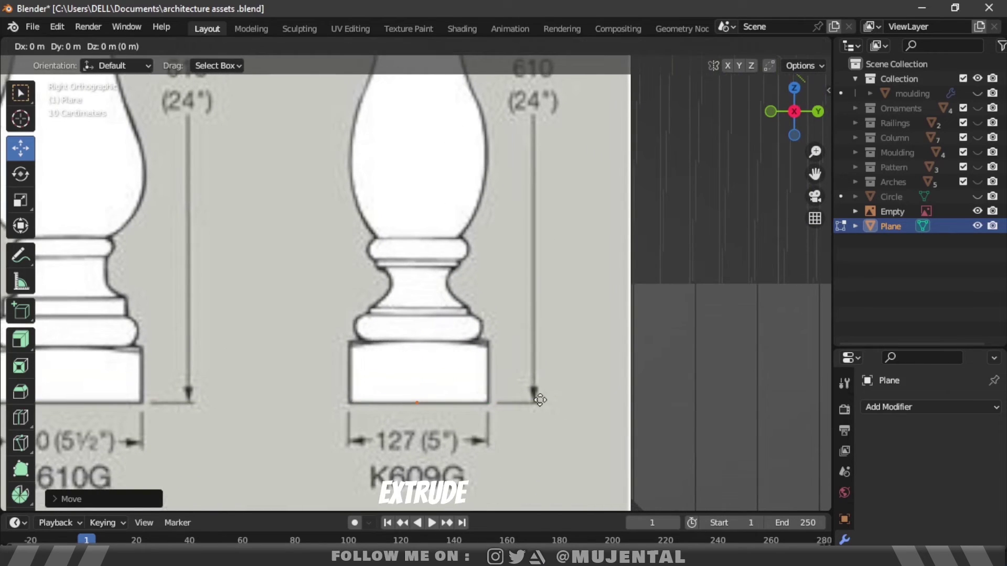
{"action": "left_click", "coordinate": [458, 390]}
{"action": "key", "text": "e"}
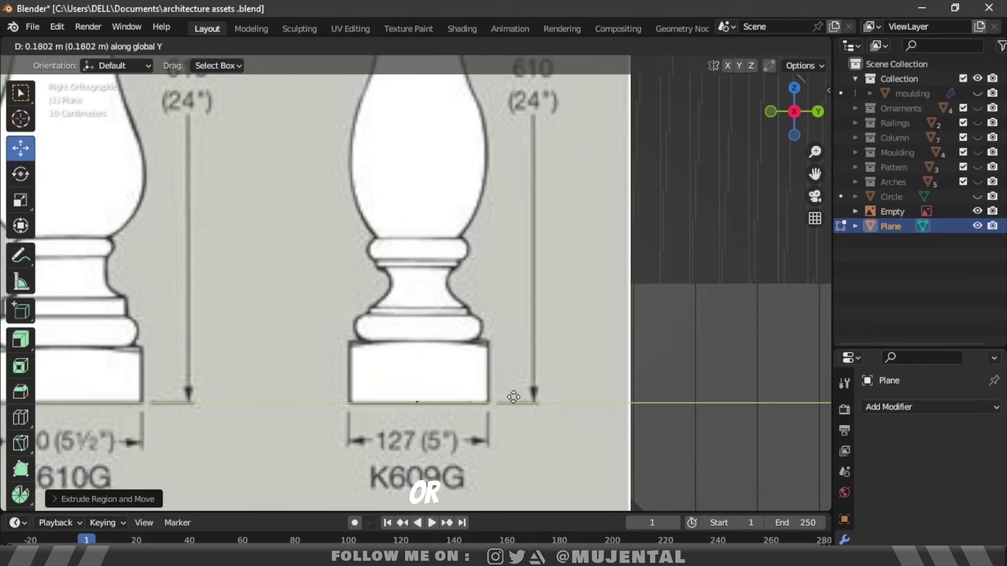
{"action": "left_click", "coordinate": [513, 397]}
{"action": "key", "text": "e"}
{"action": "key", "text": "z"}
{"action": "left_click", "coordinate": [560, 337]}
Extrude the corner vertex inward along Y by about 0.05 m and raise the new vertex to the start of the rounded moulding.
{"action": "key", "text": "e"}
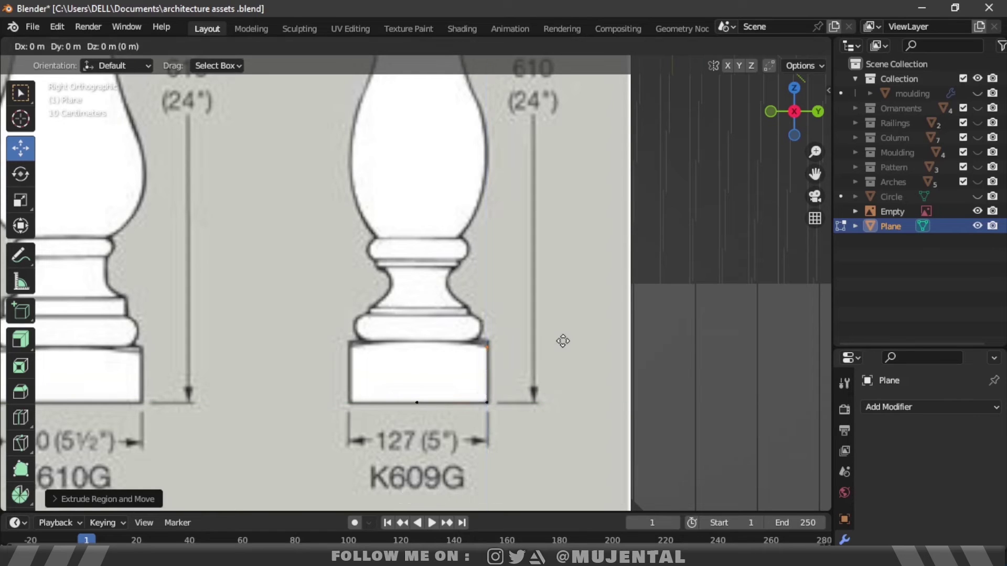
{"action": "key", "text": "y"}
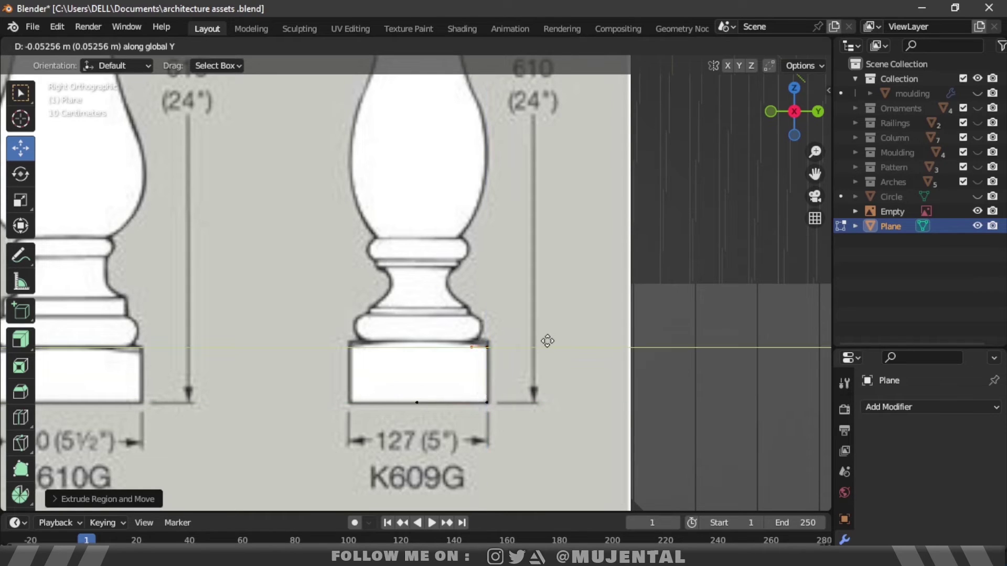
{"action": "left_click", "coordinate": [547, 341]}
{"action": "left_click_drag", "start_coordinate": [468, 289], "coordinate": [468, 287]}
{"action": "scroll", "coordinate": [573, 355], "scroll_direction": "up", "scroll_amount": 3}
{"action": "left_click_drag", "start_coordinate": [815, 174], "coordinate": [811, 171]}
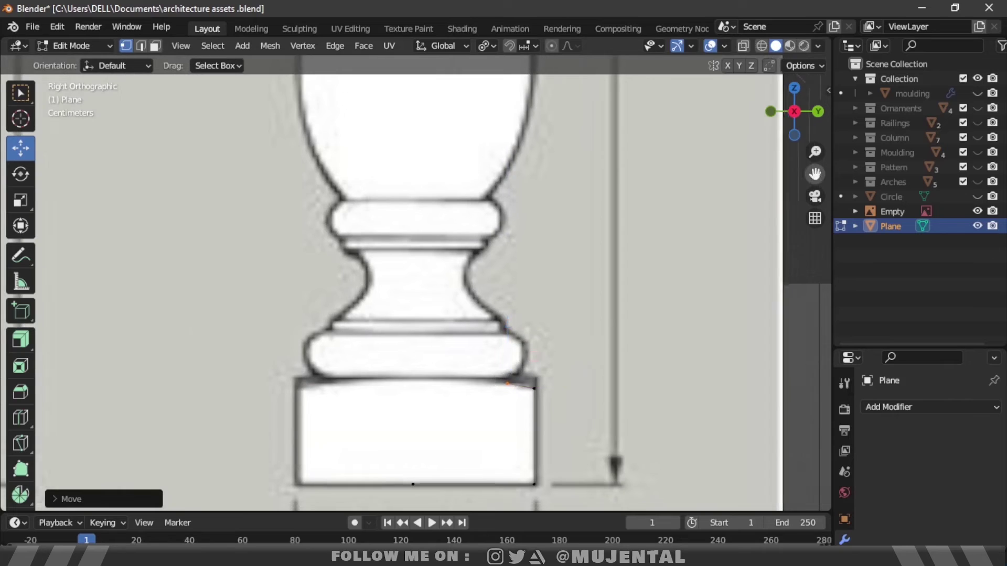
{"action": "middle_click_drag", "start_coordinate": [590, 350], "coordinate": [515, 315], "text": "shift"}
{"action": "left_click_drag", "start_coordinate": [433, 301], "coordinate": [432, 295]}
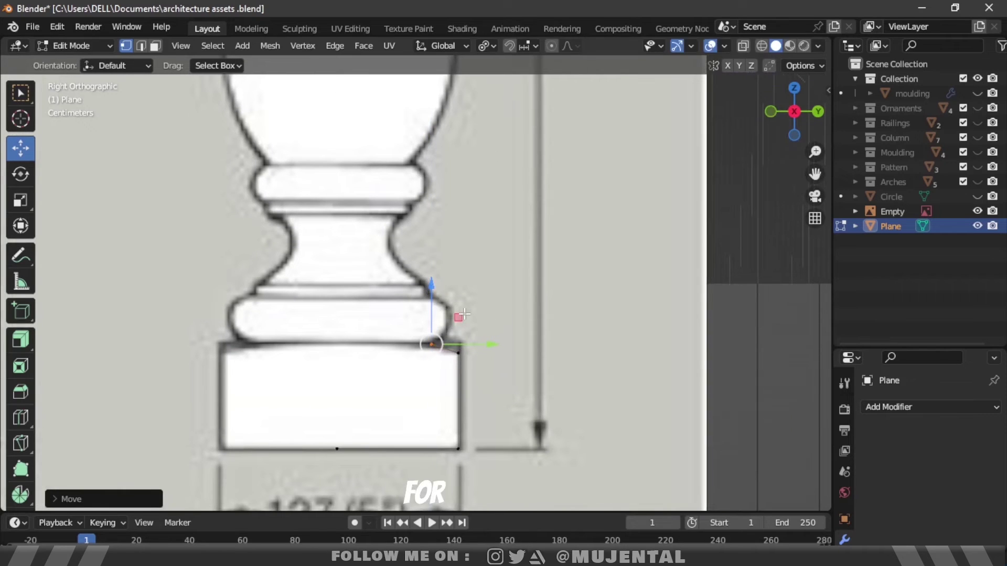
Extrude the profile vertex up along Z to the top of the lower rounded moulding and round the new segment outward with a vertex bevel.
{"action": "key", "text": "e"}
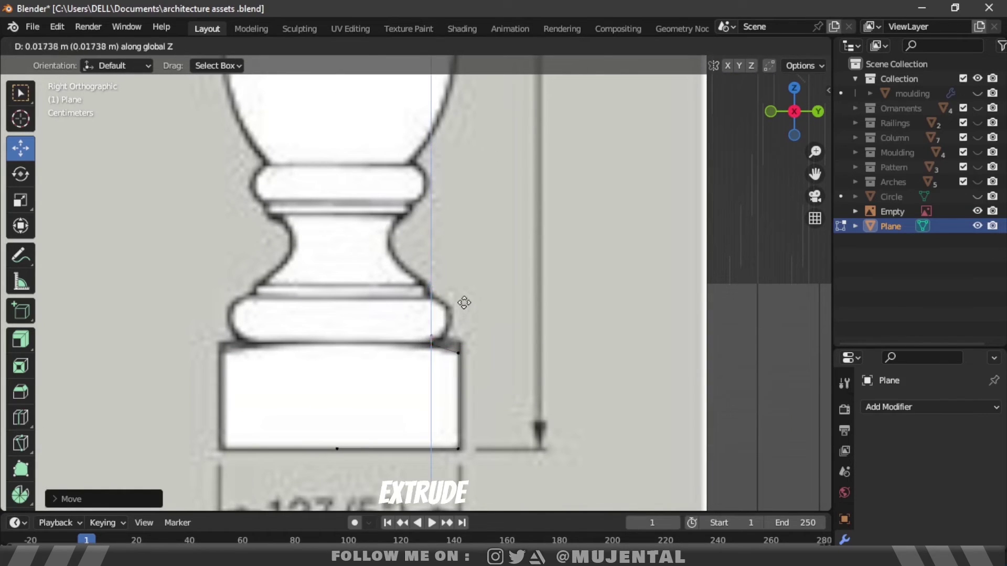
{"action": "left_click_drag", "start_coordinate": [431, 268], "coordinate": [433, 268]}
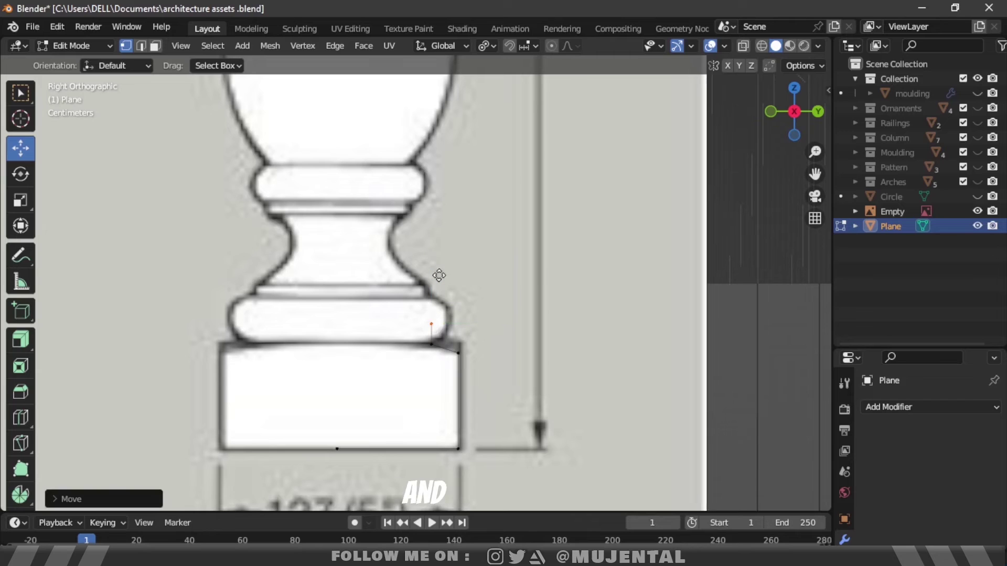
{"action": "key", "text": "g"}
{"action": "key", "text": "z"}
{"action": "left_click", "coordinate": [437, 254]}
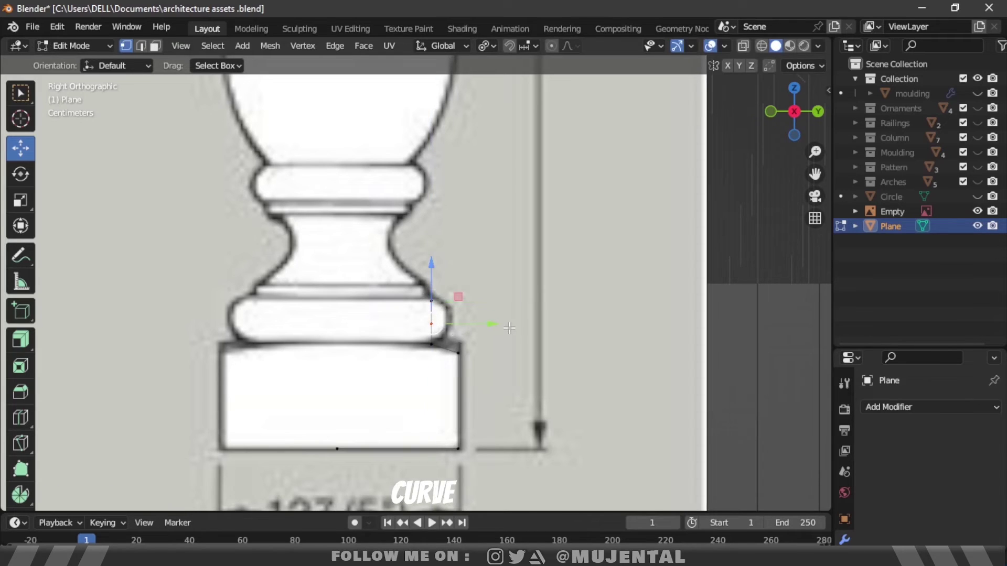
{"action": "scroll", "coordinate": [504, 327], "scroll_direction": "up", "scroll_amount": 4}
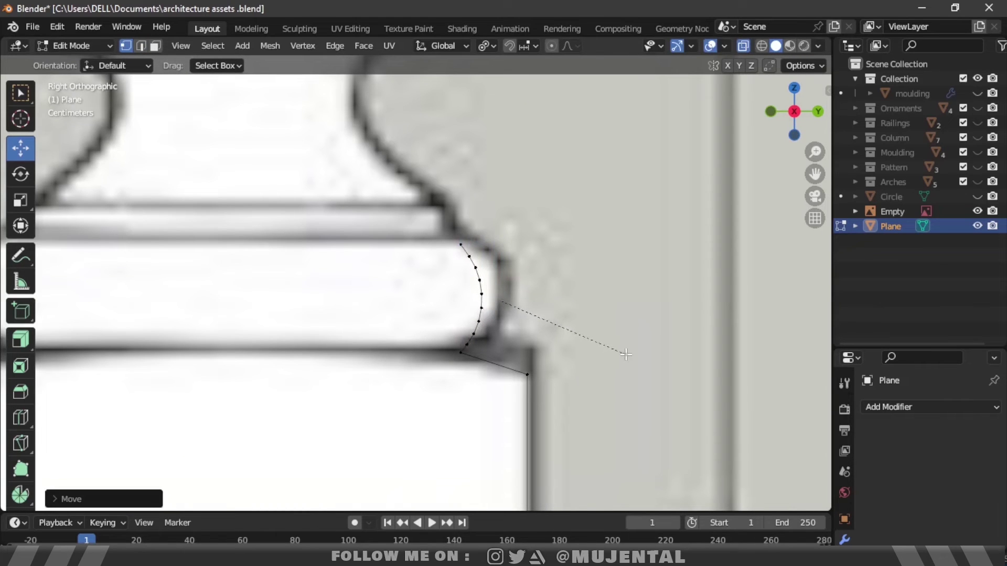
Extrude the profile around the small fillet above the rounded moulding and up to the underside of the next moulding.
{"action": "key", "text": "e"}
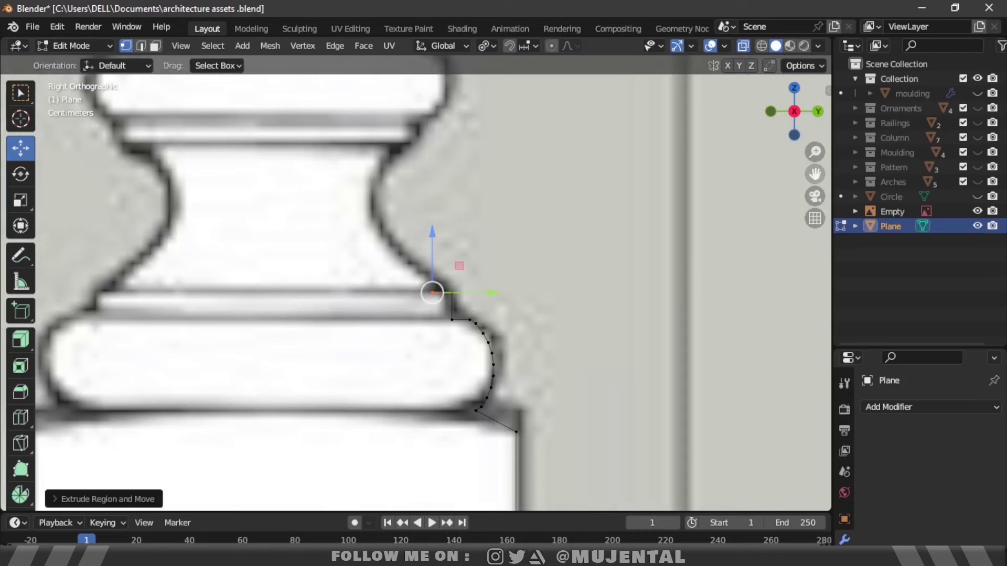
{"action": "left_click_drag", "start_coordinate": [815, 174], "coordinate": [816, 253]}
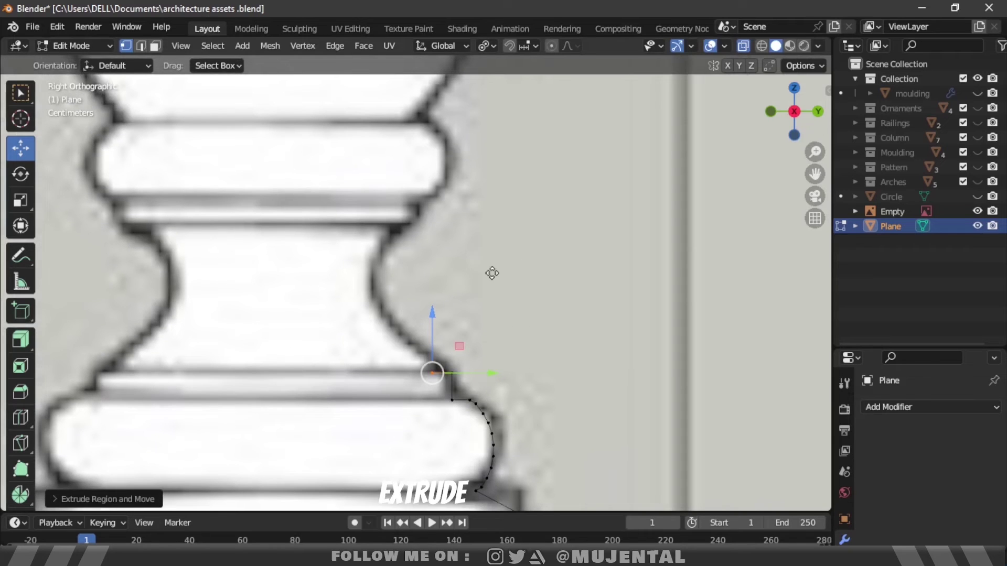
{"action": "key", "text": "e"}
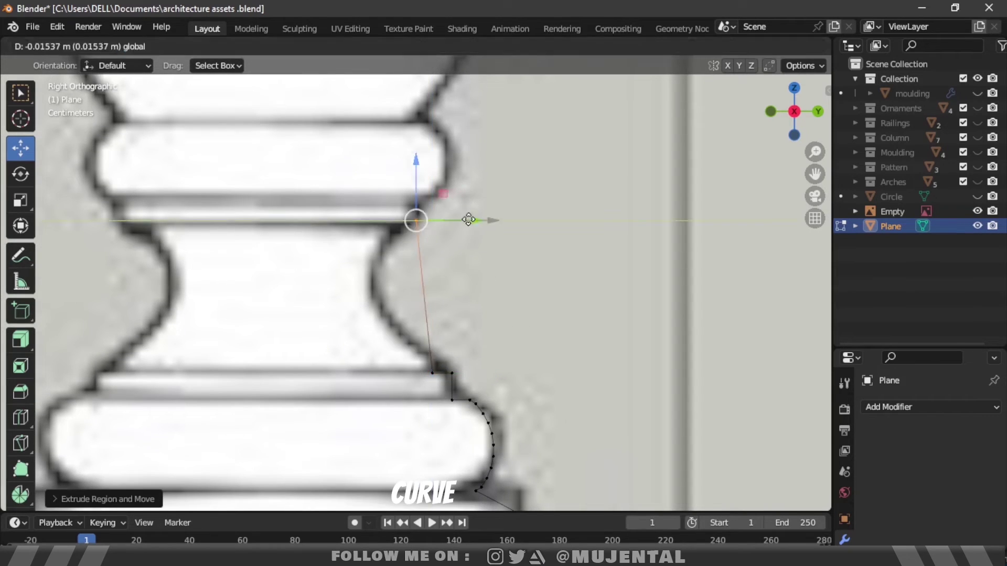
{"action": "left_click", "coordinate": [469, 220]}
Subdivide the segment spanning the narrow lower neck and pull its midpoint inward along Y to form the concave curve.
{"action": "right_click", "coordinate": [455, 240]}
{"action": "left_click", "coordinate": [450, 233]}
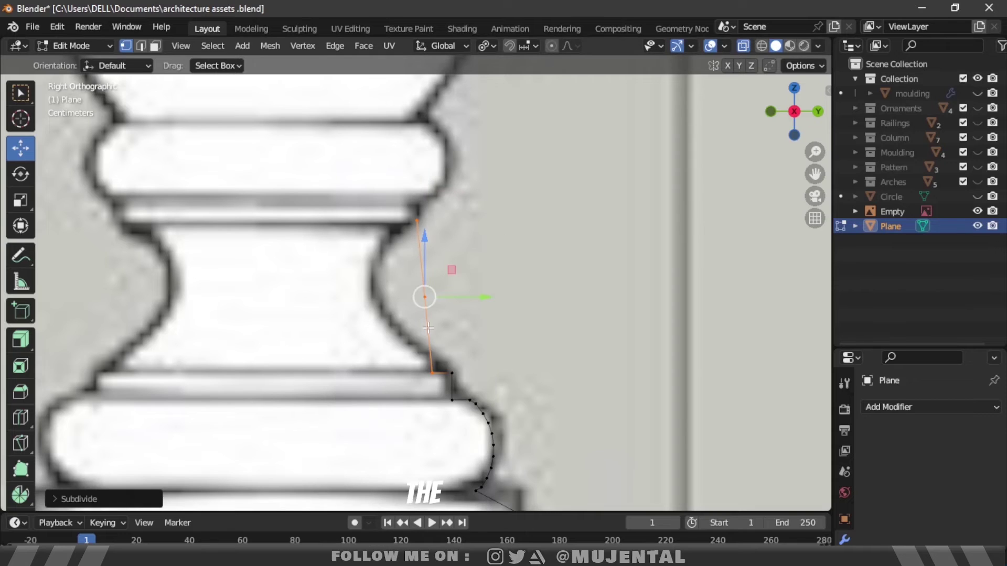
{"action": "left_click_drag", "start_coordinate": [491, 302], "coordinate": [426, 295]}
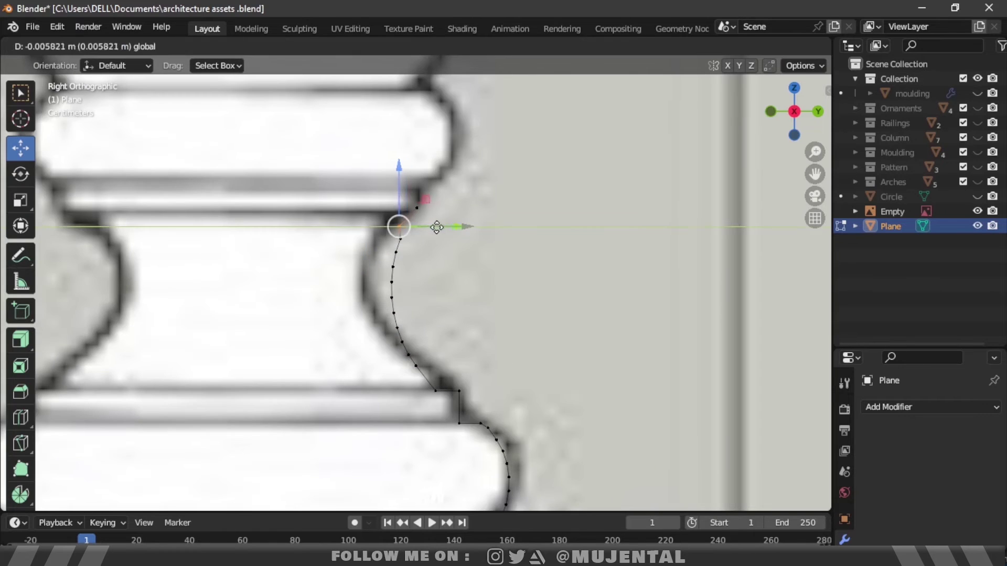
Move the vertices in the upper and middle part of the concave neck curve along Y onto the drawing's outline.
{"action": "left_click_drag", "start_coordinate": [436, 227], "coordinate": [426, 228]}
{"action": "scroll", "coordinate": [420, 226], "scroll_direction": "up", "scroll_amount": 2}
{"action": "left_click_drag", "start_coordinate": [372, 250], "coordinate": [372, 250]}
{"action": "left_click_drag", "start_coordinate": [431, 231], "coordinate": [404, 234]}
{"action": "left_click", "coordinate": [381, 281]}
{"action": "left_click_drag", "start_coordinate": [426, 282], "coordinate": [397, 284]}
{"action": "left_click", "coordinate": [389, 346]}
{"action": "mouse_move", "coordinate": [418, 346]}
{"action": "left_mouse_down"}
{"action": "mouse_move", "coordinate": [388, 347]}
{"action": "mouse_move", "coordinate": [427, 366]}
{"action": "mouse_move", "coordinate": [411, 347]}
{"action": "left_mouse_up"}
{"action": "left_click", "coordinate": [363, 367]}
{"action": "left_click", "coordinate": [358, 348]}
{"action": "left_click", "coordinate": [416, 403]}
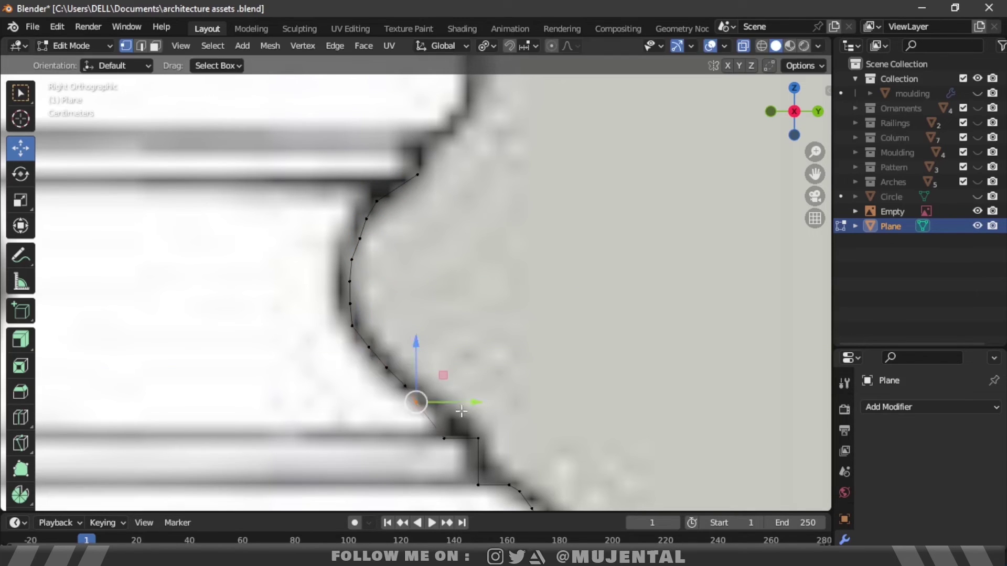
Adjust the vertices at the neck curve's lower end along Y and Z so they meet the small fillet's corner.
{"action": "left_click_drag", "start_coordinate": [462, 403], "coordinate": [479, 403]}
{"action": "left_click", "coordinate": [444, 439]}
{"action": "left_click_drag", "start_coordinate": [487, 439], "coordinate": [502, 439]}
{"action": "left_click_drag", "start_coordinate": [455, 393], "coordinate": [456, 378]}
{"action": "left_click_drag", "start_coordinate": [501, 418], "coordinate": [490, 418]}
{"action": "left_click_drag", "start_coordinate": [449, 379], "coordinate": [450, 375]}
Fine-tune the remaining vertices of the neck curve along Y and Z to follow the baluster outline smoothly.
{"action": "left_click", "coordinate": [369, 194]}
{"action": "left_click_drag", "start_coordinate": [377, 158], "coordinate": [377, 149]}
{"action": "left_click_drag", "start_coordinate": [434, 196], "coordinate": [439, 197]}
{"action": "left_click", "coordinate": [432, 402]}
{"action": "left_click_drag", "start_coordinate": [460, 376], "coordinate": [450, 372]}
{"action": "left_click", "coordinate": [352, 326]}
{"action": "left_click_drag", "start_coordinate": [394, 326], "coordinate": [396, 326]}
{"action": "left_click", "coordinate": [382, 193]}
{"action": "left_click_drag", "start_coordinate": [409, 166], "coordinate": [412, 172]}
{"action": "left_click", "coordinate": [360, 239]}
{"action": "left_click_drag", "start_coordinate": [404, 238], "coordinate": [400, 238]}
{"action": "left_click", "coordinate": [463, 425]}
{"action": "left_click_drag", "start_coordinate": [463, 388], "coordinate": [463, 384]}
{"action": "left_click_drag", "start_coordinate": [507, 423], "coordinate": [510, 422]}
{"action": "scroll", "coordinate": [596, 257], "scroll_direction": "down", "scroll_amount": 6}
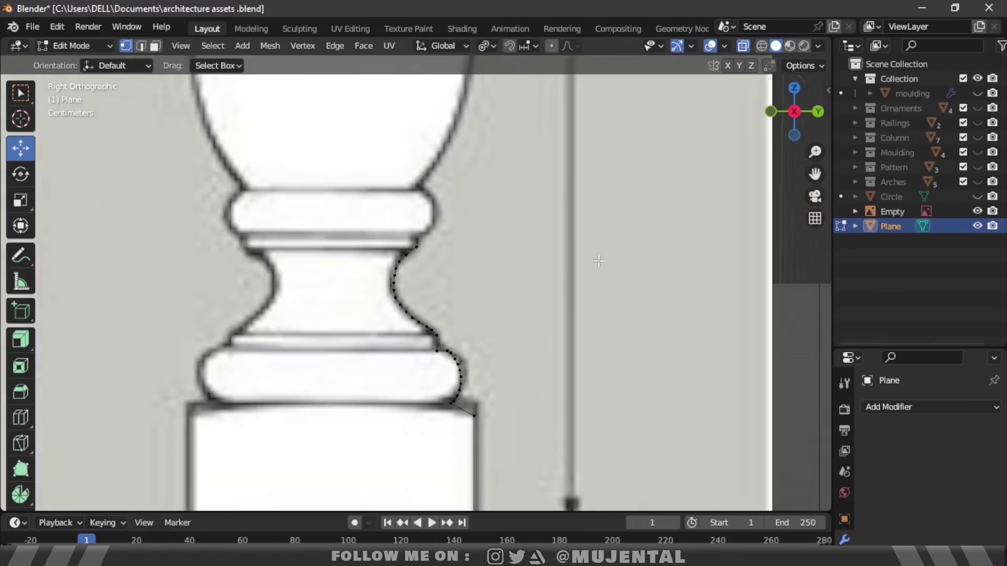
Move the neck's top vertex inward along Y and level it with the bottom edge of the upper fillet.
{"action": "scroll", "coordinate": [596, 256], "scroll_direction": "up", "scroll_amount": 6}
{"action": "middle_click_drag", "start_coordinate": [461, 175], "coordinate": [461, 309], "text": "shift"}
{"action": "left_click", "coordinate": [417, 308]}
{"action": "left_click_drag", "start_coordinate": [469, 309], "coordinate": [441, 310]}
{"action": "left_click_drag", "start_coordinate": [389, 262], "coordinate": [389, 267]}
{"action": "left_click_drag", "start_coordinate": [432, 313], "coordinate": [427, 312]}
Extrude the vertex up to the top of the upper fillet and subdivide the new edge.
{"action": "key", "text": "e"}
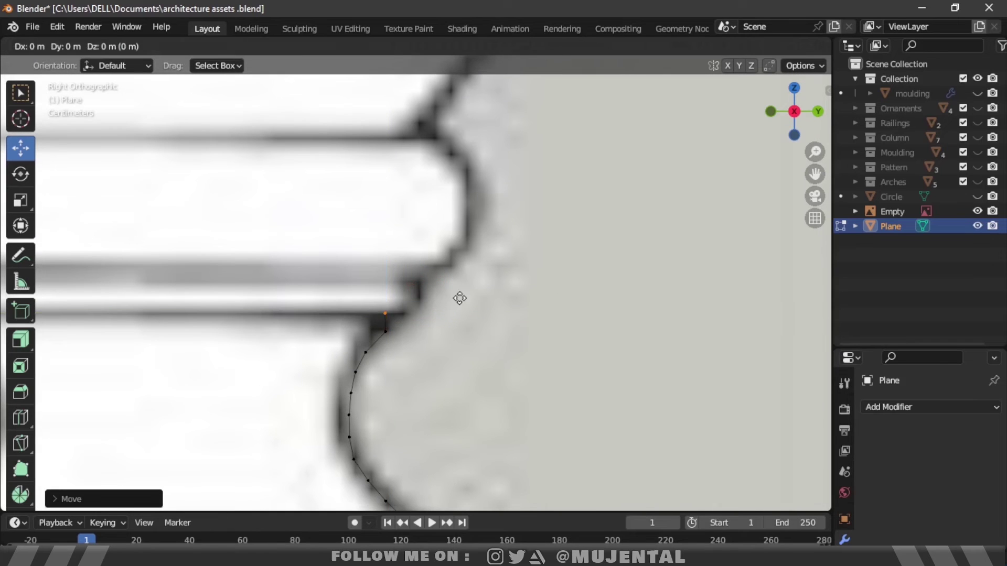
{"action": "left_click", "coordinate": [458, 272]}
{"action": "right_click", "coordinate": [422, 299]}
{"action": "left_click", "coordinate": [385, 313], "text": "shift"}
{"action": "right_click", "coordinate": [426, 264]}
{"action": "left_click", "coordinate": [392, 255]}
Pull the fillet's middle vertex outward along Y and bevel it into a small rounded bead.
{"action": "left_click", "coordinate": [479, 326]}
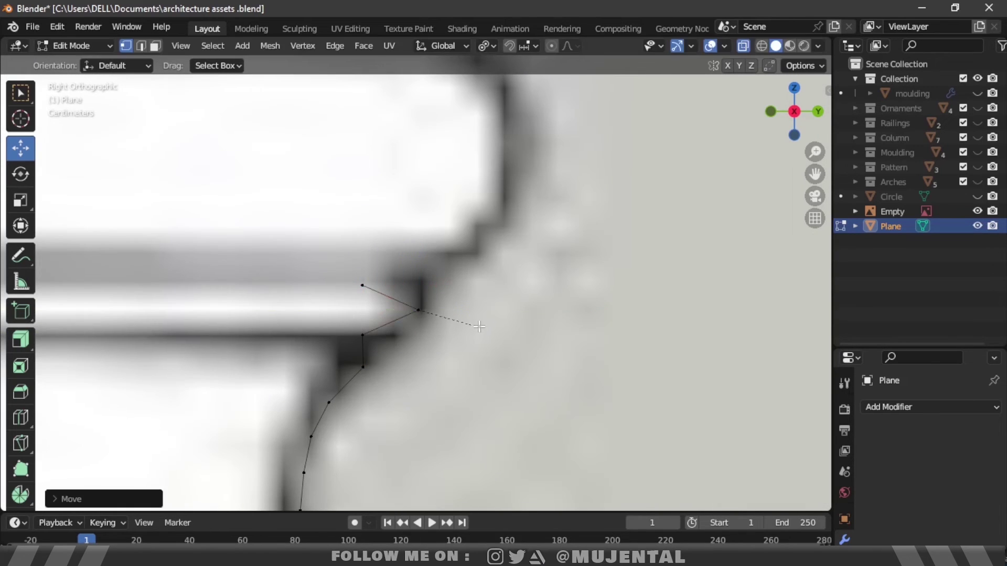
{"action": "left_click_drag", "start_coordinate": [383, 322], "coordinate": [396, 334]}
{"action": "left_click_drag", "start_coordinate": [435, 309], "coordinate": [472, 309]}
{"action": "left_click", "coordinate": [524, 297]}
Extrude the bead's top vertex up along Z to the top of the rounded moulding below the belly.
{"action": "scroll", "coordinate": [523, 297], "scroll_direction": "down", "scroll_amount": 6}
{"action": "scroll", "coordinate": [524, 297], "scroll_direction": "up", "scroll_amount": 4}
{"action": "left_click", "coordinate": [406, 284]}
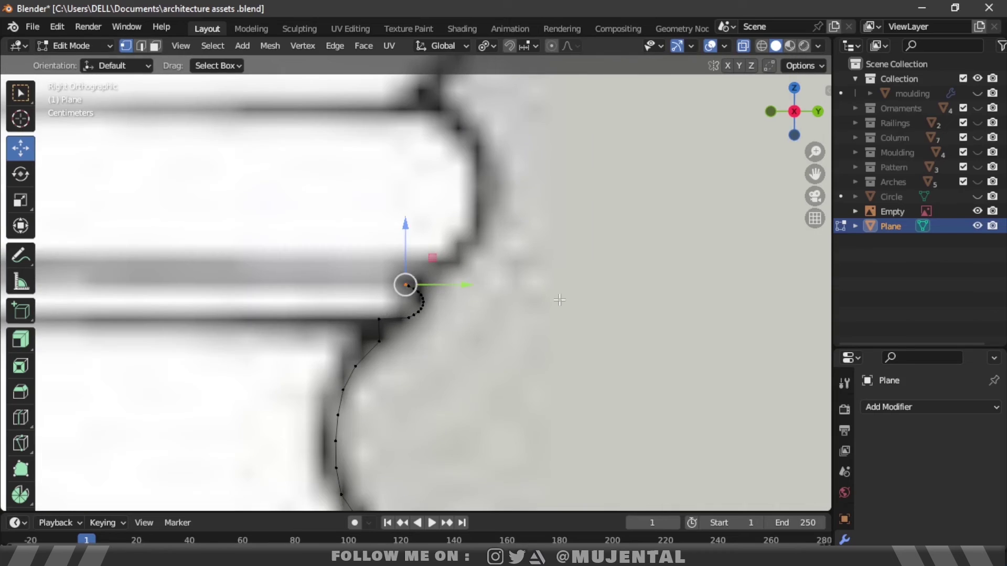
{"action": "scroll", "coordinate": [472, 272], "scroll_direction": "down", "scroll_amount": 4}
{"action": "key", "text": "e"}
{"action": "key", "text": "z"}
{"action": "left_click", "coordinate": [459, 173]}
{"action": "scroll", "coordinate": [412, 283], "scroll_direction": "up", "scroll_amount": 3}
Subdivide the moulding's edge, move its midpoint outward and bevel that vertex into a rounded curve.
{"action": "scroll", "coordinate": [416, 287], "scroll_direction": "up", "scroll_amount": 8}
{"action": "left_click", "coordinate": [380, 302], "text": "shift"}
{"action": "scroll", "coordinate": [416, 283], "scroll_direction": "down", "scroll_amount": 8}
{"action": "right_click", "coordinate": [481, 212]}
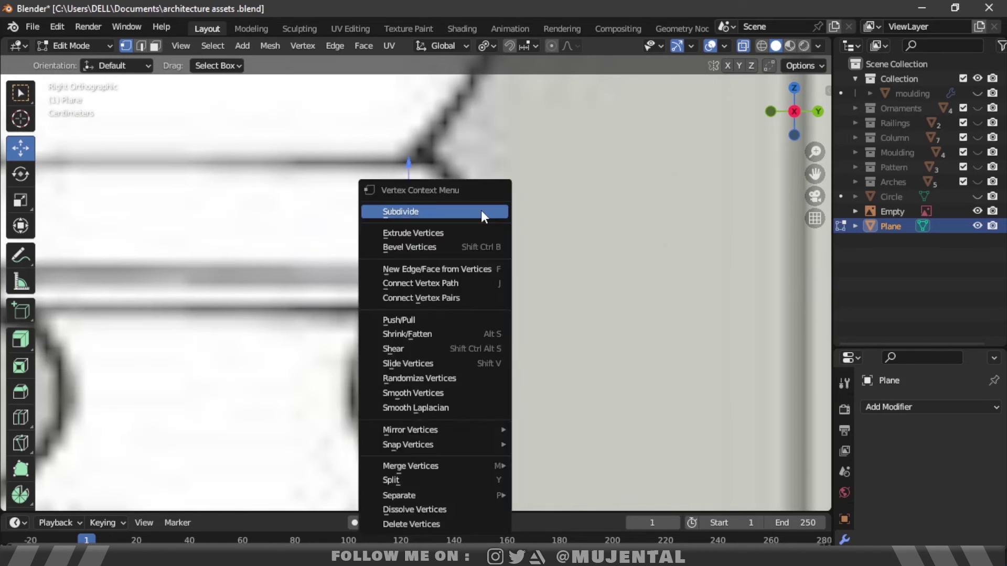
{"action": "left_click", "coordinate": [481, 213]}
{"action": "left_click_drag", "start_coordinate": [461, 224], "coordinate": [544, 264]}
{"action": "key", "text": "ctrl+shift+b"}
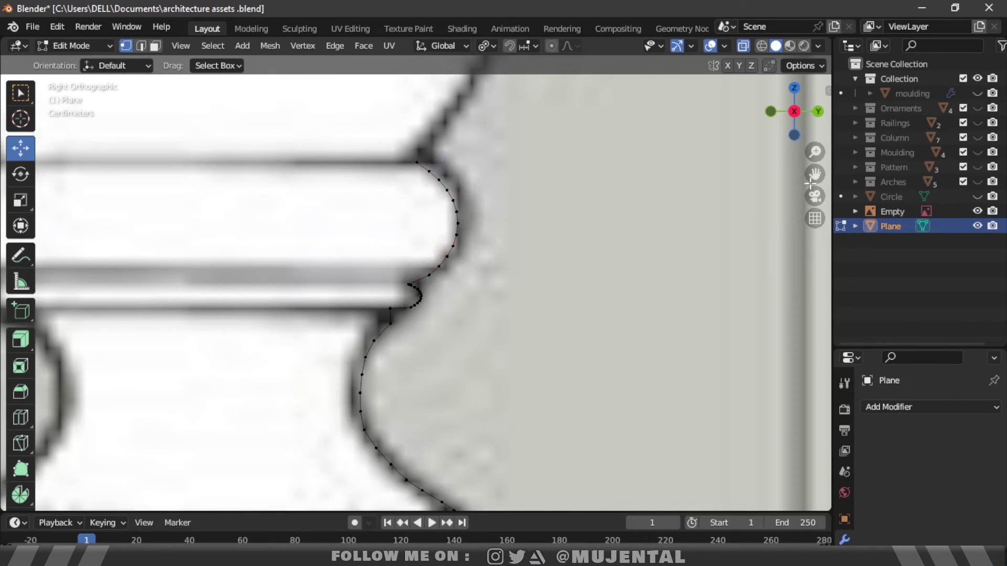
Extrude the moulding's top vertex up along Z to the bottom edge of the collar at the shaft's top.
{"action": "scroll", "coordinate": [486, 233], "scroll_direction": "up", "scroll_amount": 3}
{"action": "scroll", "coordinate": [471, 213], "scroll_direction": "down", "scroll_amount": 6}
{"action": "key", "text": "e"}
{"action": "key", "text": "z"}
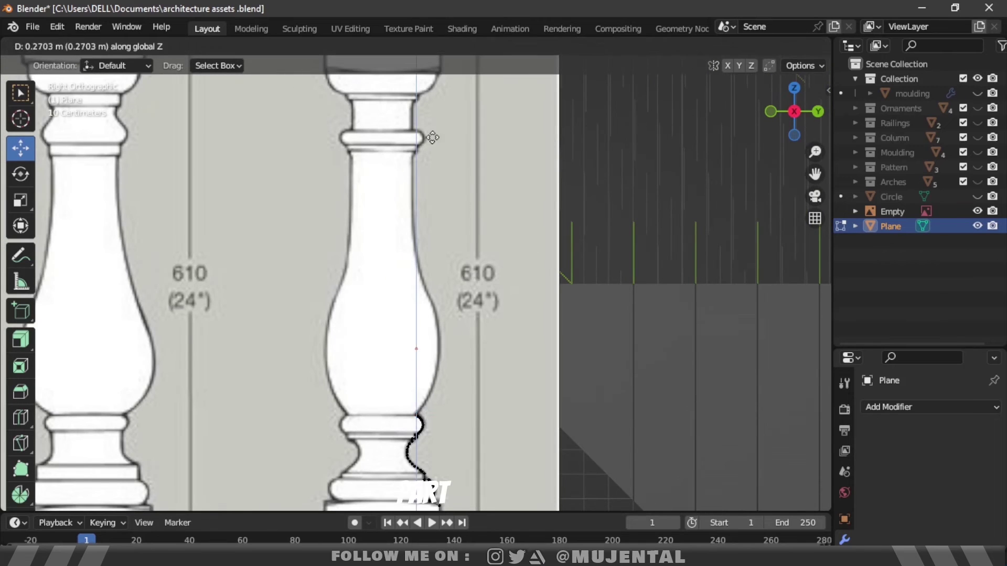
{"action": "left_click", "coordinate": [472, 394]}
{"action": "scroll", "coordinate": [472, 394], "scroll_direction": "up", "scroll_amount": 8}
{"action": "middle_click_drag", "start_coordinate": [472, 78], "coordinate": [472, 509], "text": "shift"}
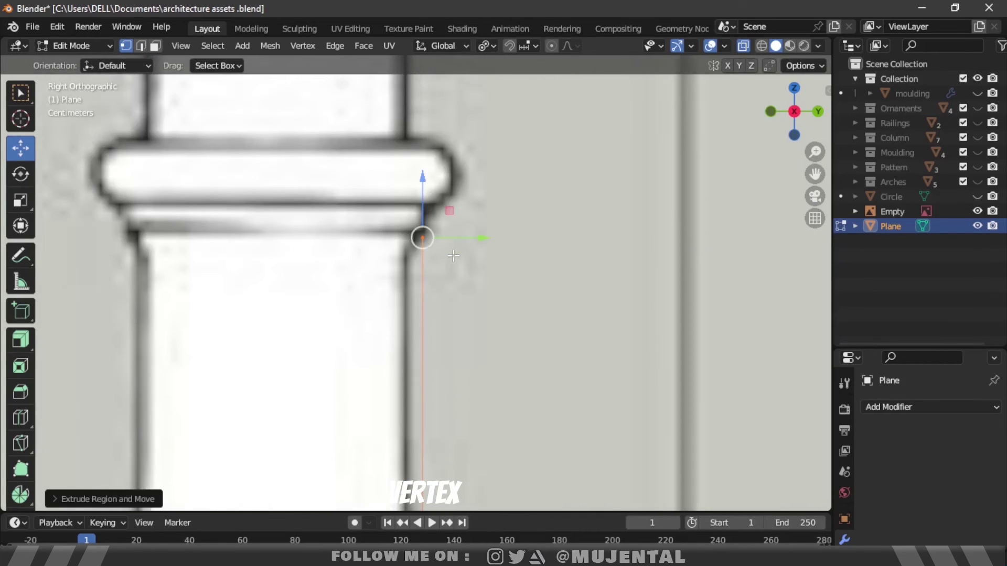
Subdivide the long shaft segment with 2 cuts.
{"action": "scroll", "coordinate": [472, 408], "scroll_direction": "down", "scroll_amount": 8}
{"action": "middle_click_drag", "start_coordinate": [472, 407], "coordinate": [473, 288], "text": "shift"}
{"action": "right_click", "coordinate": [473, 287]}
{"action": "left_click", "coordinate": [473, 287]}
{"action": "scroll", "coordinate": [473, 288], "scroll_direction": "up", "scroll_amount": 5}
{"action": "scroll", "coordinate": [473, 287], "scroll_direction": "down", "scroll_amount": 6}
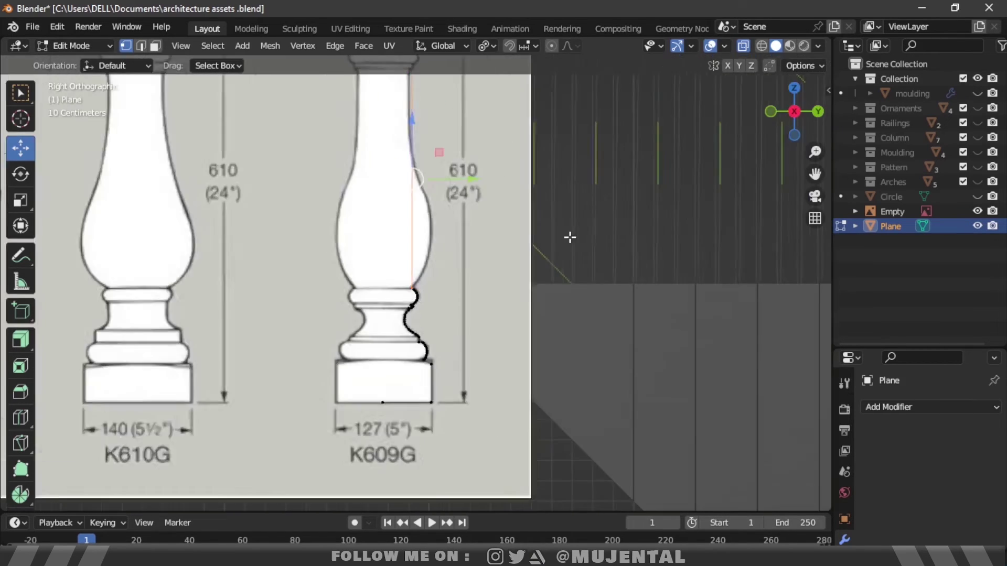
{"action": "scroll", "coordinate": [569, 236], "scroll_direction": "up", "scroll_amount": 1}
{"action": "right_click", "coordinate": [404, 247]}
{"action": "left_click", "coordinate": [401, 235]}
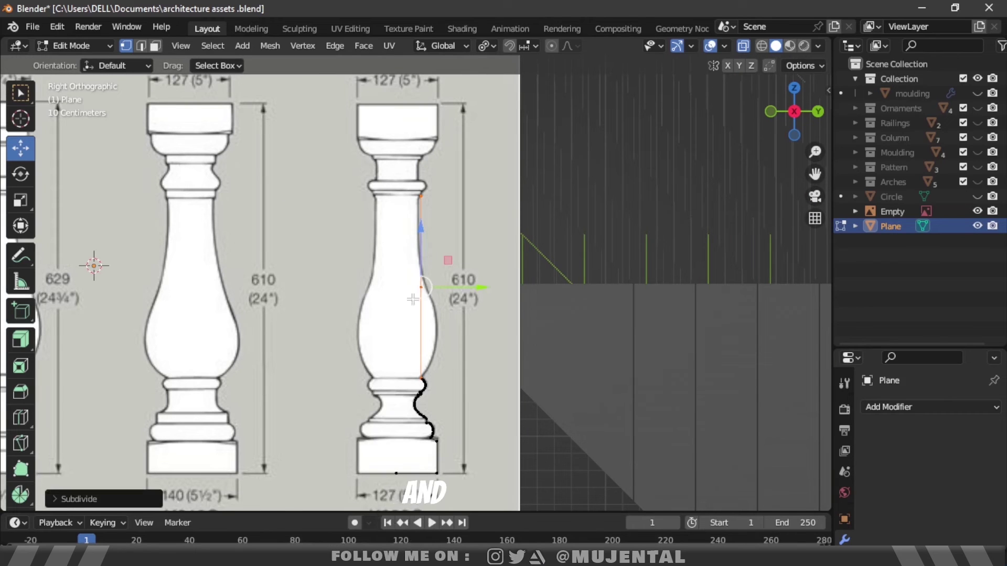
{"action": "left_click", "coordinate": [58, 499]}
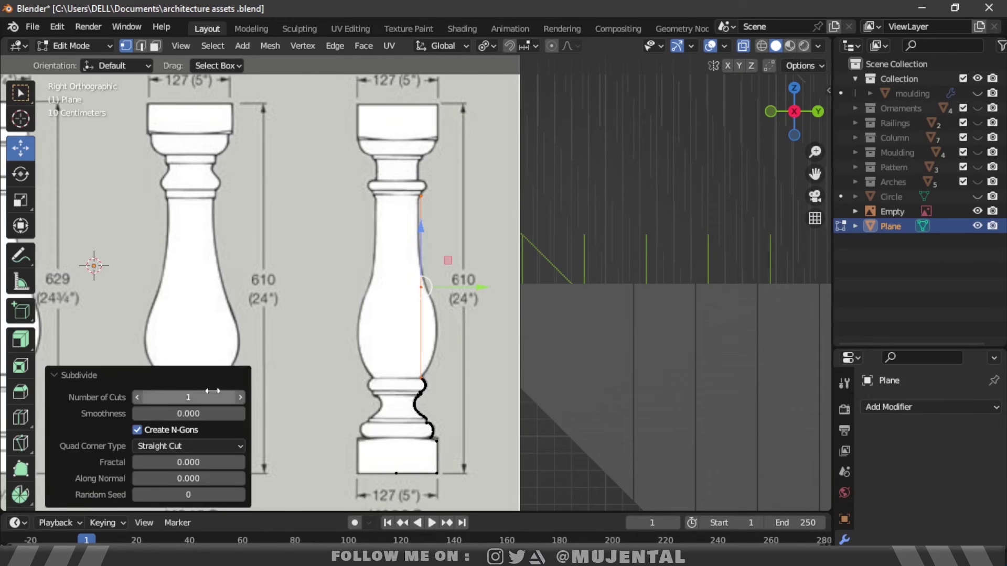
{"action": "left_click", "coordinate": [240, 397]}
{"action": "left_click", "coordinate": [564, 331]}
Move the two new shaft vertices, the upper one inward to the narrow shaft and the lower one outward to the belly.
{"action": "scroll", "coordinate": [564, 331], "scroll_direction": "up", "scroll_amount": 5}
{"action": "left_click", "coordinate": [427, 218]}
{"action": "left_click_drag", "start_coordinate": [481, 218], "coordinate": [428, 195]}
{"action": "scroll", "coordinate": [518, 256], "scroll_direction": "down", "scroll_amount": 3}
{"action": "scroll", "coordinate": [417, 109], "scroll_direction": "up", "scroll_amount": 6}
{"action": "left_click", "coordinate": [434, 253]}
{"action": "left_click", "coordinate": [409, 260]}
{"action": "left_click_drag", "start_coordinate": [471, 261], "coordinate": [573, 261]}
{"action": "left_click_drag", "start_coordinate": [387, 206], "coordinate": [387, 183]}
Bevel the belly vertex with 10 segments and a width of about 0.374 m.
{"action": "left_click_drag", "start_coordinate": [439, 343], "coordinate": [492, 397]}
{"action": "key", "text": "ctrl+shift+b"}
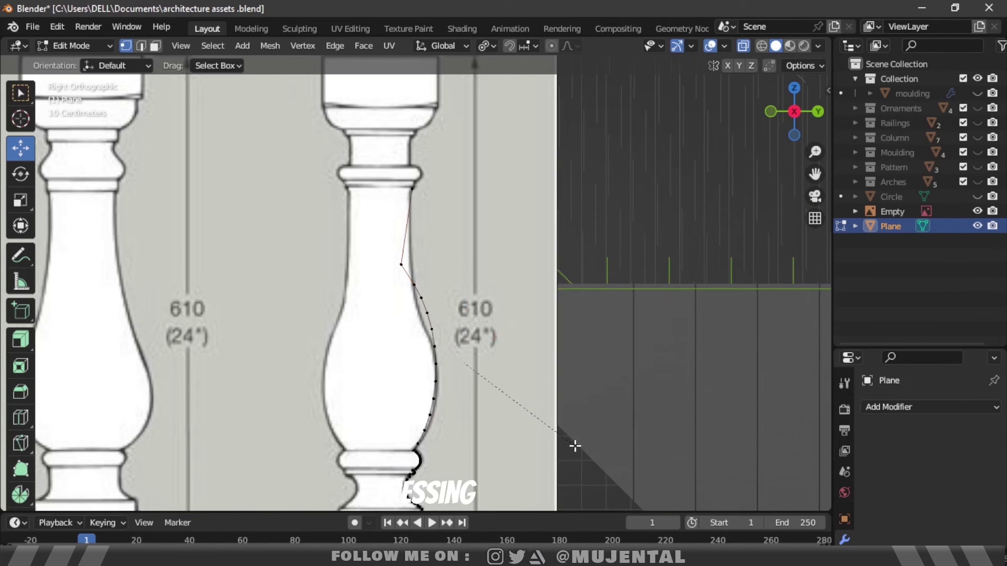
{"action": "left_click", "coordinate": [574, 446]}
{"action": "scroll", "coordinate": [577, 440], "scroll_direction": "up", "scroll_amount": 4}
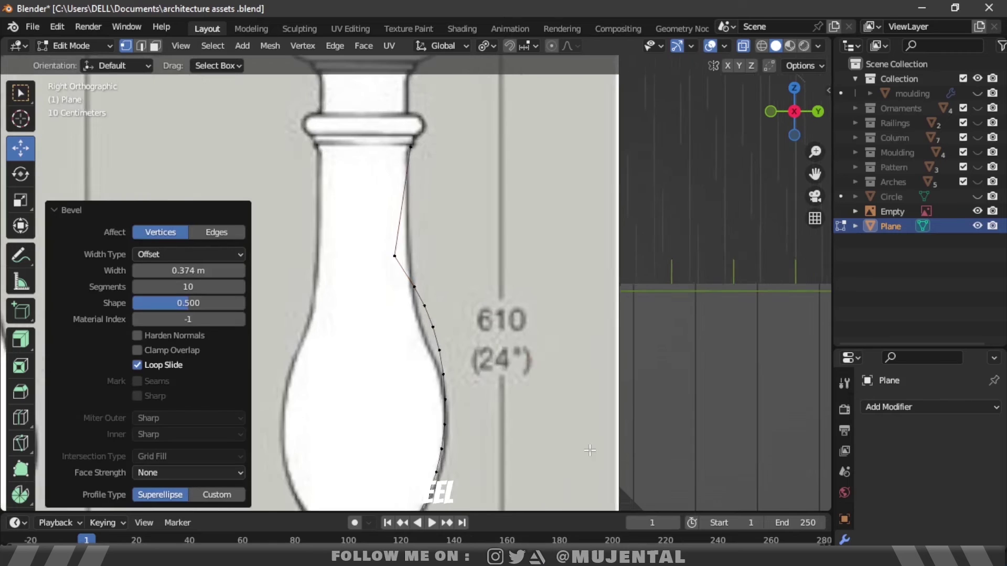
Move the belly curve's vertices along Y onto the drawing's outline, working upward from the lower part.
{"action": "scroll", "coordinate": [577, 420], "scroll_direction": "down", "scroll_amount": 5}
{"action": "left_click_drag", "start_coordinate": [815, 175], "coordinate": [822, 90]}
{"action": "scroll", "coordinate": [607, 261], "scroll_direction": "up", "scroll_amount": 7}
{"action": "scroll", "coordinate": [607, 260], "scroll_direction": "down", "scroll_amount": 1}
{"action": "left_click", "coordinate": [462, 410]}
{"action": "left_click_drag", "start_coordinate": [512, 413], "coordinate": [519, 412]}
{"action": "scroll", "coordinate": [488, 388], "scroll_direction": "up", "scroll_amount": 3}
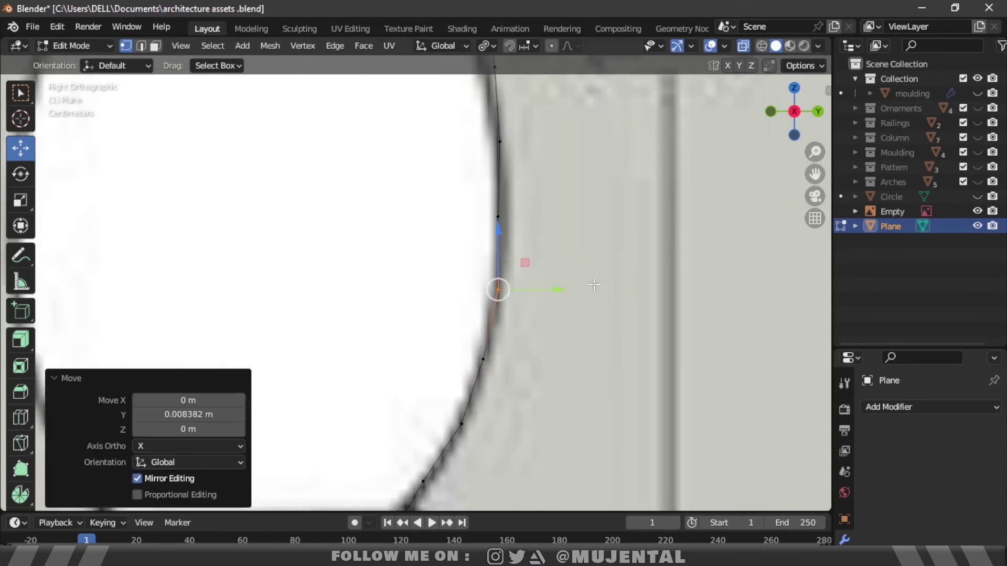
{"action": "middle_click_drag", "start_coordinate": [551, 157], "coordinate": [535, 346], "text": "shift"}
{"action": "left_click_drag", "start_coordinate": [458, 281], "coordinate": [535, 304]}
{"action": "middle_click_drag", "start_coordinate": [525, 183], "coordinate": [540, 303], "text": "shift"}
{"action": "left_click_drag", "start_coordinate": [504, 237], "coordinate": [477, 236]}
Raise the upper shaft vertex about 0.064 m along Z and bevel it into a smooth multi-segment curve.
{"action": "middle_click_drag", "start_coordinate": [577, 99], "coordinate": [596, 213], "text": "shift"}
{"action": "left_click", "coordinate": [626, 177]}
{"action": "scroll", "coordinate": [626, 177], "scroll_direction": "down", "scroll_amount": 5}
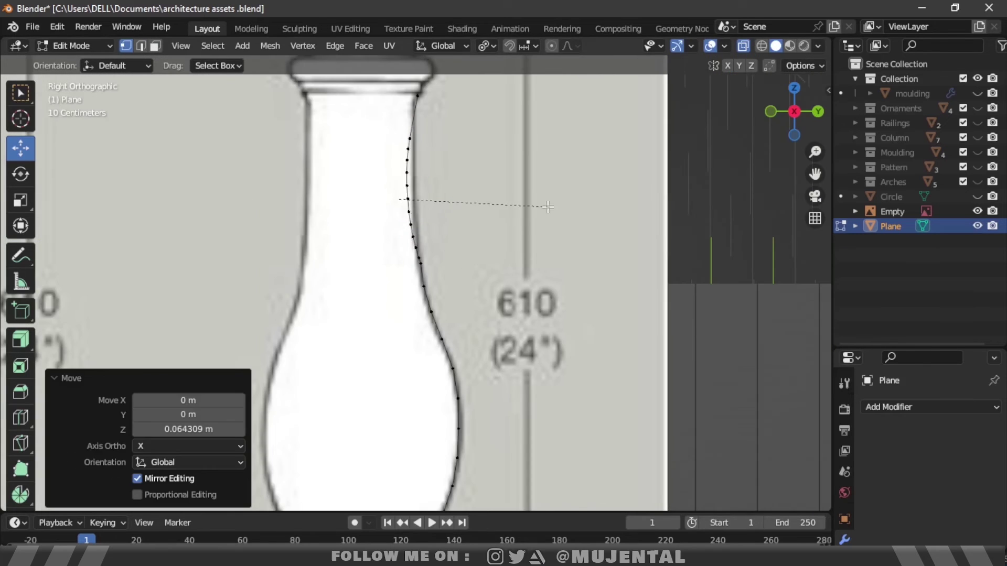
{"action": "scroll", "coordinate": [546, 208], "scroll_direction": "up", "scroll_amount": 4}
Move the vertices of the newly bevelled upper shaft curve along Y toward the shaft's outline.
{"action": "left_click_drag", "start_coordinate": [815, 174], "coordinate": [853, 339]}
{"action": "left_click_drag", "start_coordinate": [527, 182], "coordinate": [486, 182]}
{"action": "scroll", "coordinate": [486, 182], "scroll_direction": "up", "scroll_amount": 1}
{"action": "left_click_drag", "start_coordinate": [815, 174], "coordinate": [780, 317]}
{"action": "left_click_drag", "start_coordinate": [493, 178], "coordinate": [467, 178]}
{"action": "left_click", "coordinate": [577, 174]}
Align the remaining inward-bent shaft vertices along Y with the outline down to where the belly begins.
{"action": "left_click_drag", "start_coordinate": [815, 171], "coordinate": [787, 1]}
{"action": "left_click_drag", "start_coordinate": [341, 167], "coordinate": [398, 257]}
{"action": "left_click_drag", "start_coordinate": [413, 214], "coordinate": [431, 214]}
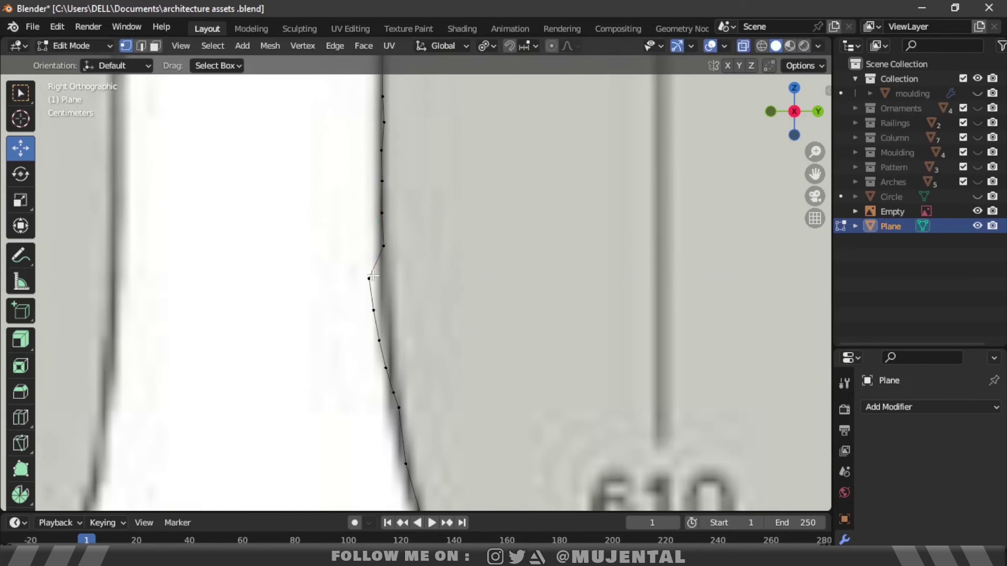
{"action": "left_click", "coordinate": [369, 279]}
{"action": "left_click_drag", "start_coordinate": [418, 279], "coordinate": [431, 279]}
{"action": "left_click", "coordinate": [388, 368]}
{"action": "left_click_drag", "start_coordinate": [434, 367], "coordinate": [440, 367]}
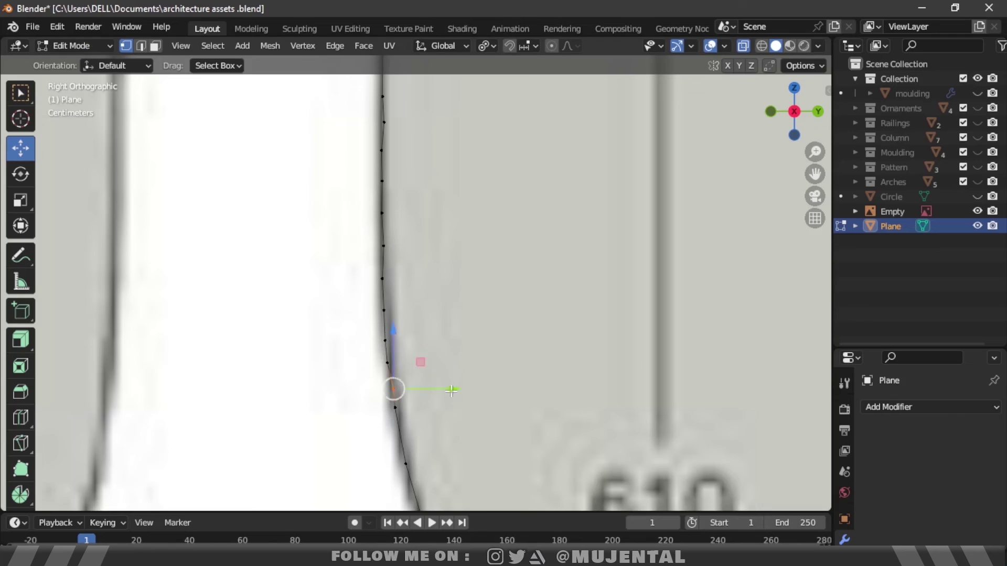
Extrude the shaft's top vertex around the collar fillet and up the height of the ring above it.
{"action": "scroll", "coordinate": [451, 391], "scroll_direction": "down", "scroll_amount": 3}
{"action": "middle_click_drag", "start_coordinate": [451, 210], "coordinate": [451, 367], "text": "shift"}
{"action": "left_click", "coordinate": [394, 418]}
{"action": "scroll", "coordinate": [393, 418], "scroll_direction": "up", "scroll_amount": 2}
{"action": "key", "text": "e"}
{"action": "key", "text": "e"}
{"action": "left_click", "coordinate": [510, 220]}
Pull the ring's middle vertex outward along Y and bevel it into a rounded edge matching the drawing.
{"action": "left_click_drag", "start_coordinate": [447, 281], "coordinate": [485, 282]}
{"action": "key", "text": "ctrl+shift+b"}
{"action": "left_click_drag", "start_coordinate": [508, 272], "coordinate": [495, 273]}
Extrude the profile's top vertex 0.01536 m outward along Y and up along Z in two segments for the neck ring.
{"action": "left_click", "coordinate": [416, 229]}
{"action": "key", "text": "e"}
{"action": "key", "text": "y"}
{"action": "scroll", "coordinate": [464, 124], "scroll_direction": "down", "scroll_amount": 3}
{"action": "scroll", "coordinate": [463, 123], "scroll_direction": "up", "scroll_amount": 4}
{"action": "key", "text": "e"}
{"action": "key", "text": "z"}
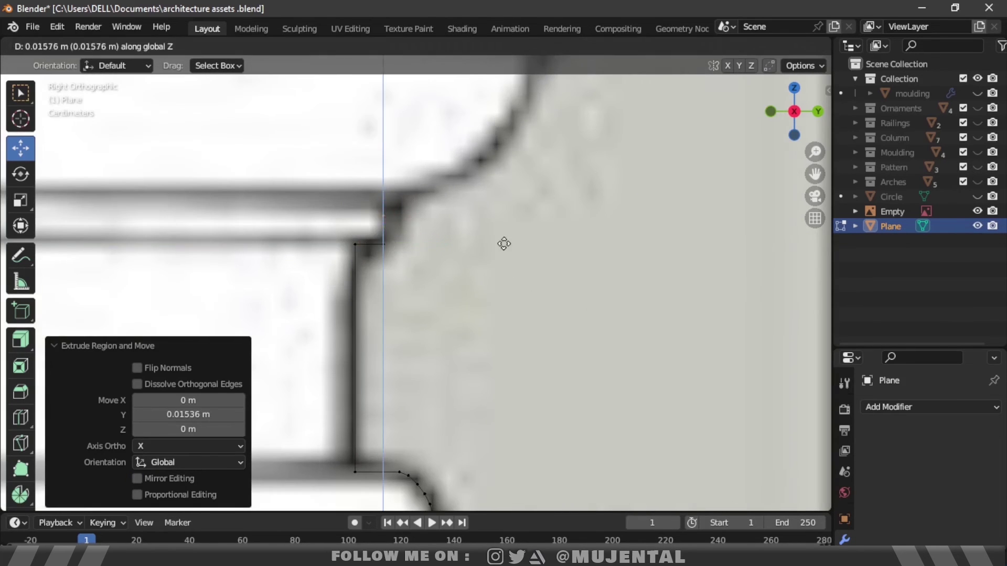
{"action": "left_click", "coordinate": [504, 244]}
{"action": "key", "text": "e"}
{"action": "key", "text": "z"}
{"action": "left_click", "coordinate": [451, 194]}
Pull the neck ring's middle vertex outward along Y and bevel it into a rounded edge.
{"action": "left_click", "coordinate": [383, 216]}
{"action": "left_click_drag", "start_coordinate": [435, 217], "coordinate": [452, 218]}
{"action": "key", "text": "ctrl+shift+b"}
{"action": "middle_click_drag", "start_coordinate": [451, 210], "coordinate": [452, 361], "text": "shift"}
{"action": "scroll", "coordinate": [518, 294], "scroll_direction": "down", "scroll_amount": 2}
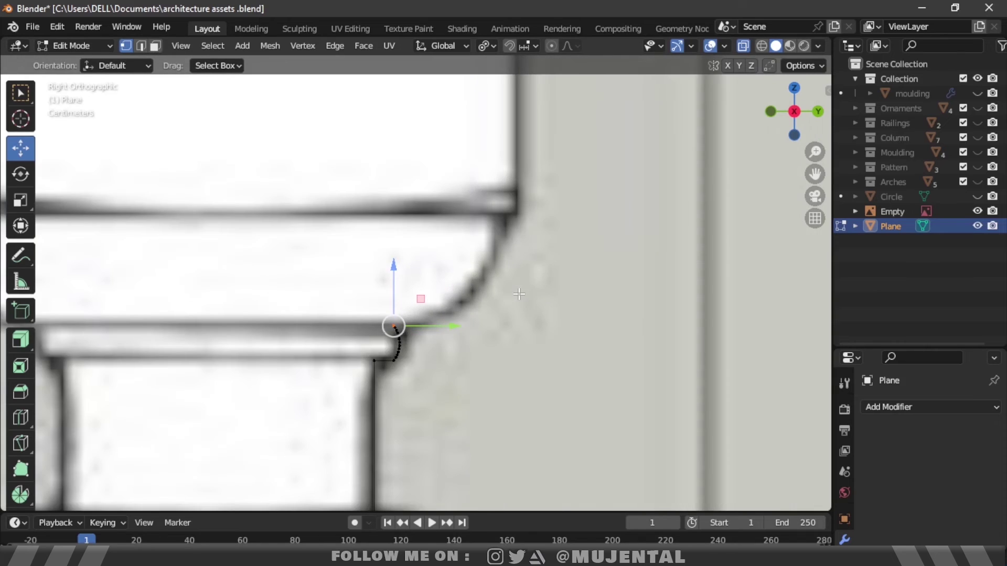
Extrude a corner outward along Y and up along Z, and bevel its corner vertex to follow the curve beneath the top block.
{"action": "key", "text": "e"}
{"action": "key", "text": "y"}
{"action": "left_click", "coordinate": [631, 281]}
{"action": "key", "text": "e"}
{"action": "key", "text": "z"}
{"action": "left_click", "coordinate": [631, 180]}
{"action": "left_click", "coordinate": [505, 325]}
{"action": "key", "text": "ctrl+shift+b"}
{"action": "left_click", "coordinate": [639, 396]}
Extrude the profile 0.009297 m outward along Y, up about 0.21 m along the top block, and inward to the baluster's centre.
{"action": "scroll", "coordinate": [481, 379], "scroll_direction": "up", "scroll_amount": 5}
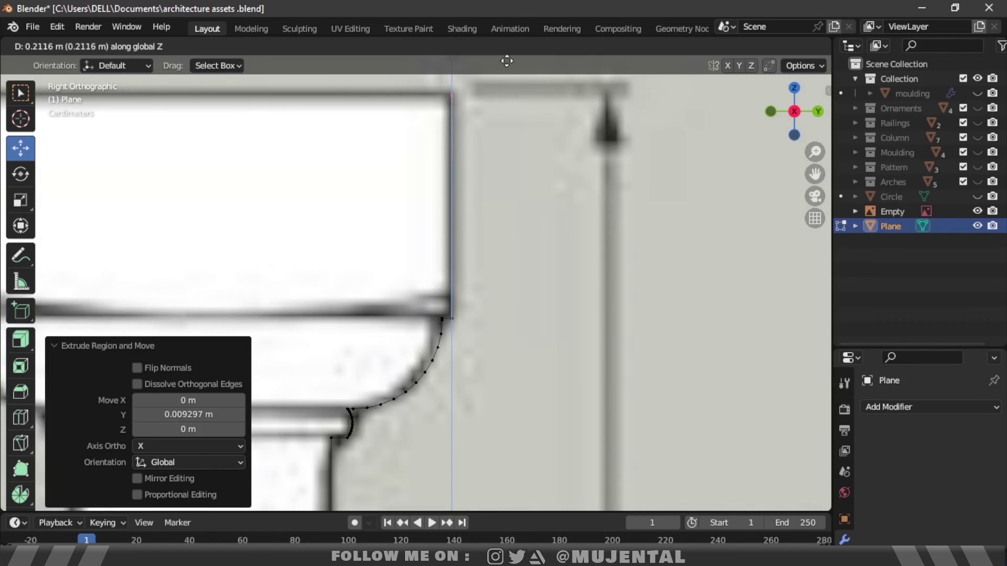
{"action": "left_click", "coordinate": [507, 60]}
{"action": "key", "text": "e"}
{"action": "key", "text": "y"}
{"action": "left_click", "coordinate": [255, 61]}
{"action": "scroll", "coordinate": [549, 303], "scroll_direction": "down", "scroll_amount": 10}
{"action": "left_click", "coordinate": [818, 111]}
{"action": "left_click_drag", "start_coordinate": [797, 113], "coordinate": [762, 128]}
{"action": "scroll", "coordinate": [577, 173], "scroll_direction": "down", "scroll_amount": 3}
{"action": "left_click", "coordinate": [108, 345]}
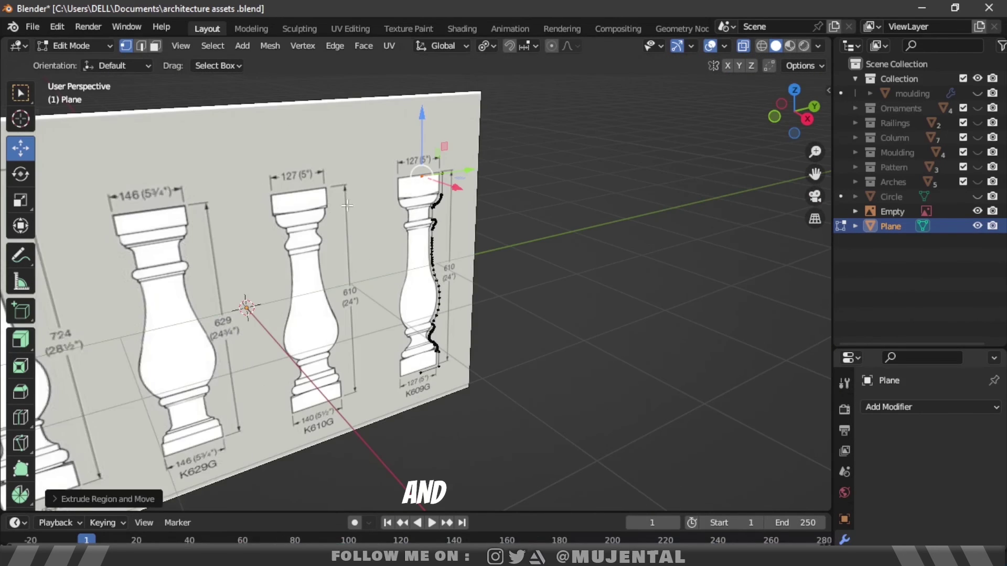
Delete the centre vertices that close the profile at the top block and at the base.
{"action": "scroll", "coordinate": [347, 206], "scroll_direction": "up", "scroll_amount": 4}
{"action": "left_click_drag", "start_coordinate": [818, 112], "coordinate": [782, 112]}
{"action": "middle_click_drag", "start_coordinate": [674, 94], "coordinate": [671, 303], "text": "shift"}
{"action": "left_click", "coordinate": [670, 239]}
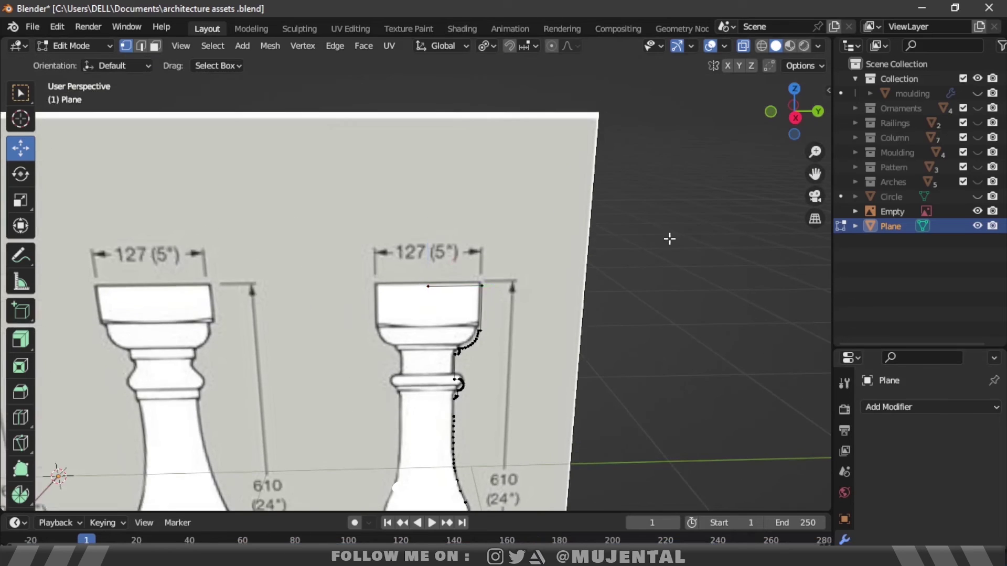
{"action": "scroll", "coordinate": [419, 287], "scroll_direction": "up", "scroll_amount": 2}
{"action": "left_click", "coordinate": [433, 285]}
{"action": "key", "text": "x"}
{"action": "left_click", "coordinate": [445, 291]}
{"action": "scroll", "coordinate": [420, 286], "scroll_direction": "down", "scroll_amount": 5}
{"action": "left_click_drag", "start_coordinate": [815, 174], "coordinate": [786, 131]}
{"action": "scroll", "coordinate": [441, 195], "scroll_direction": "up", "scroll_amount": 3}
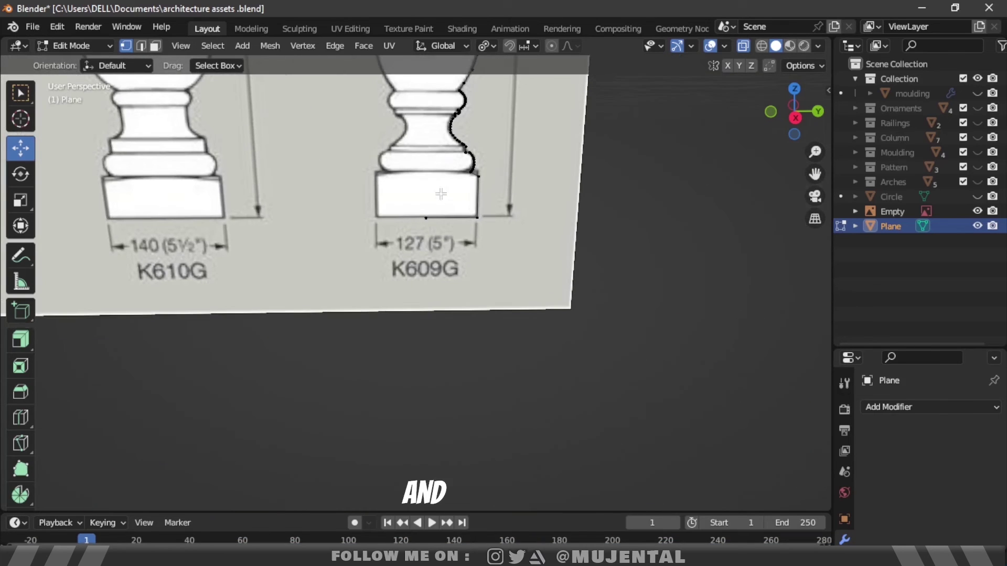
{"action": "scroll", "coordinate": [492, 263], "scroll_direction": "down", "scroll_amount": 5}
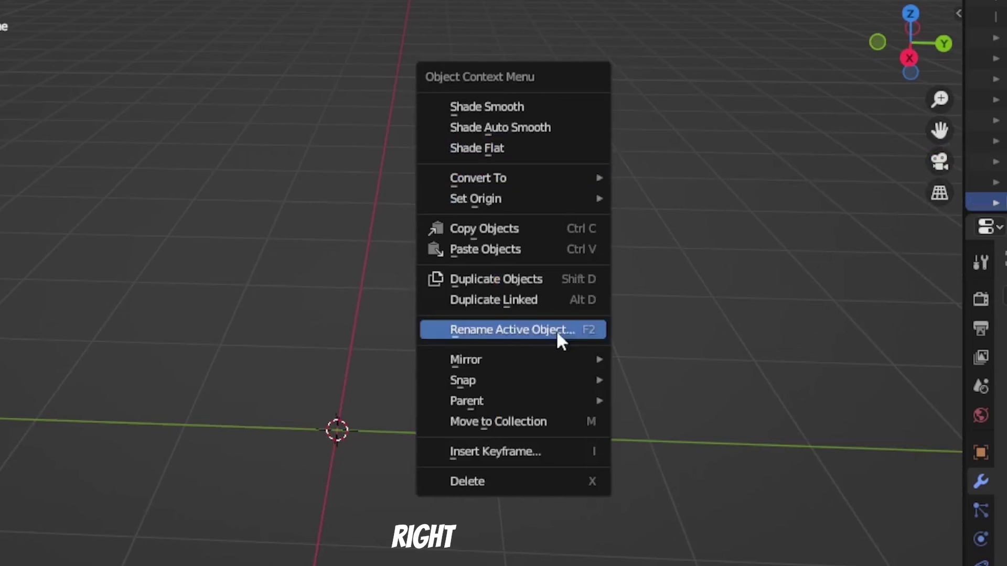
Shift all profile vertices along Y to place the outline at the baluster's radius from the 3D cursor.
{"action": "mouse_move", "coordinate": [562, 382]}
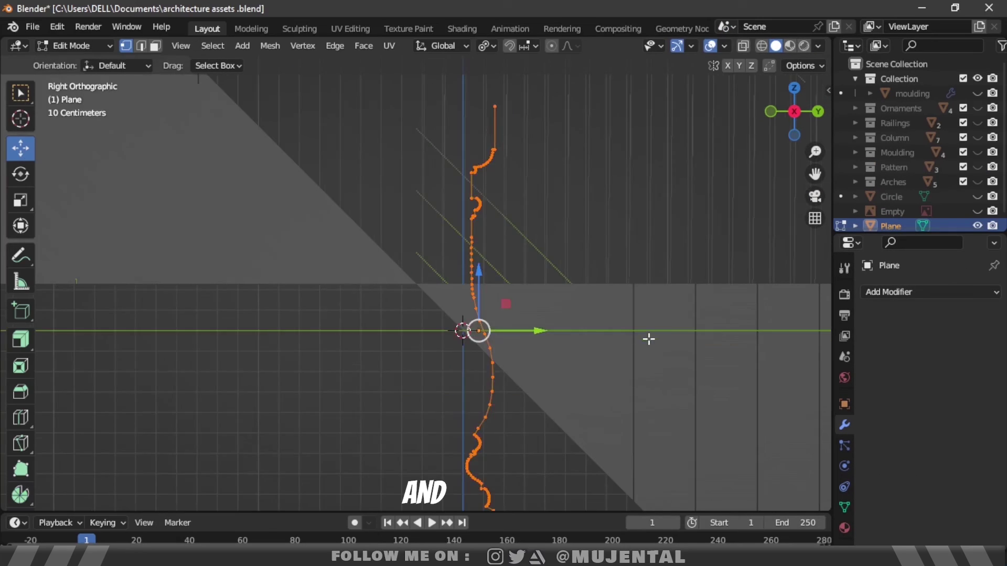
{"action": "left_click_drag", "start_coordinate": [649, 337], "coordinate": [558, 341]}
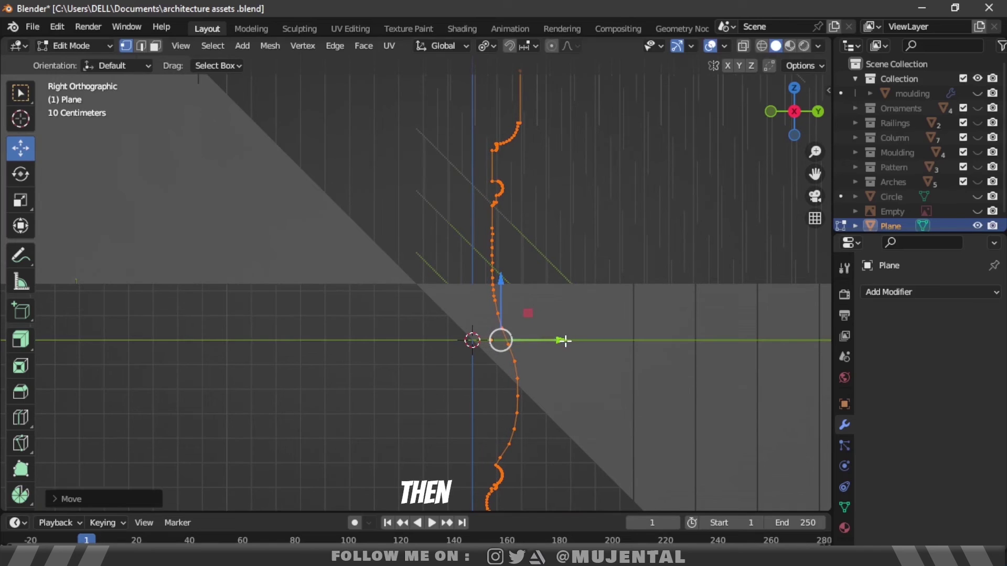
{"action": "middle_click_drag", "start_coordinate": [558, 342], "coordinate": [665, 317]}
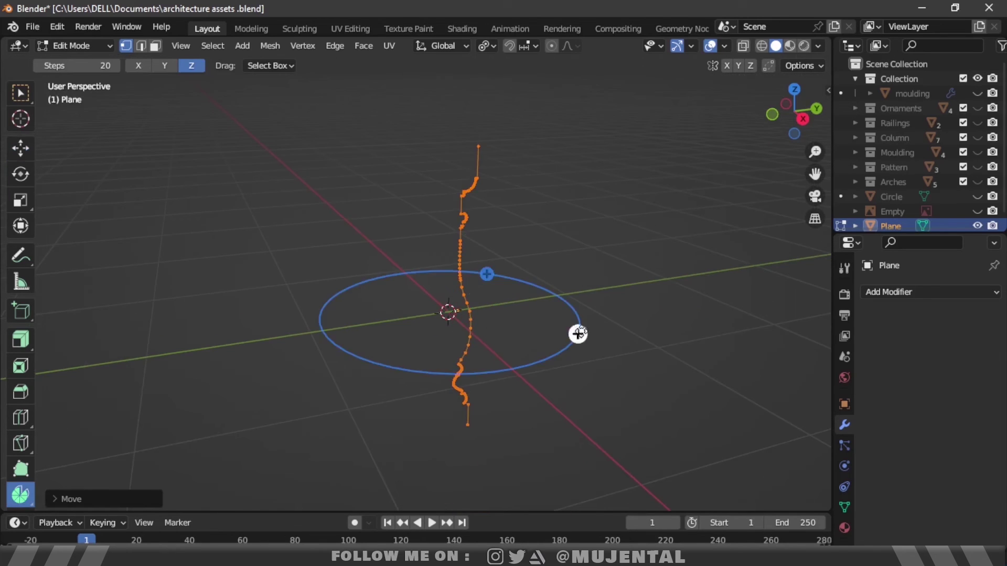
Try to spin the baluster profile around the Z axis with 20 steps.
{"action": "left_click_drag", "start_coordinate": [578, 334], "coordinate": [577, 402]}
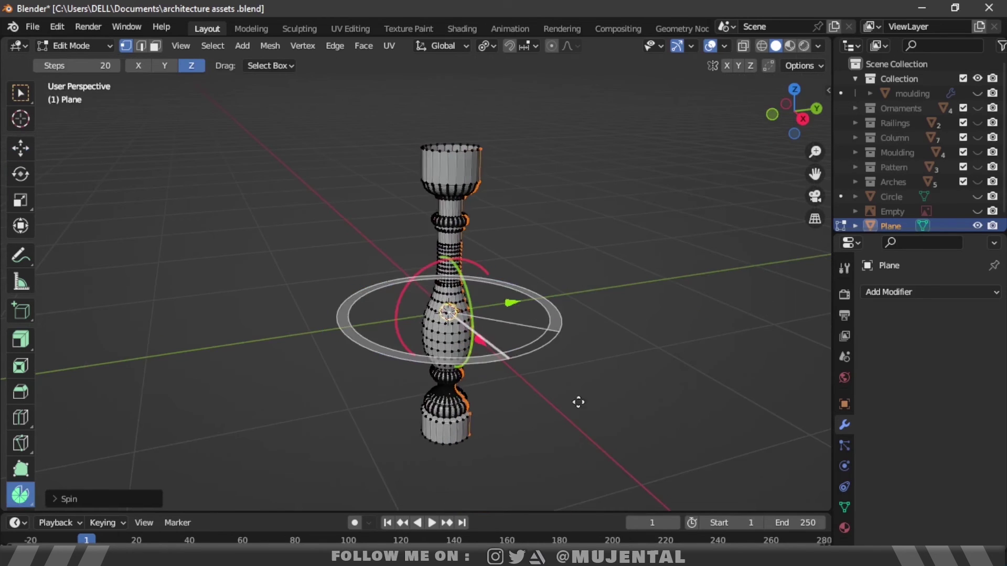
{"action": "middle_click_drag", "start_coordinate": [577, 403], "coordinate": [743, 198]}
{"action": "scroll", "coordinate": [743, 198], "scroll_direction": "up", "scroll_amount": 3}
{"action": "left_click_drag", "start_coordinate": [557, 229], "coordinate": [686, 223]}
{"action": "middle_click_drag", "start_coordinate": [687, 222], "coordinate": [605, 156]}
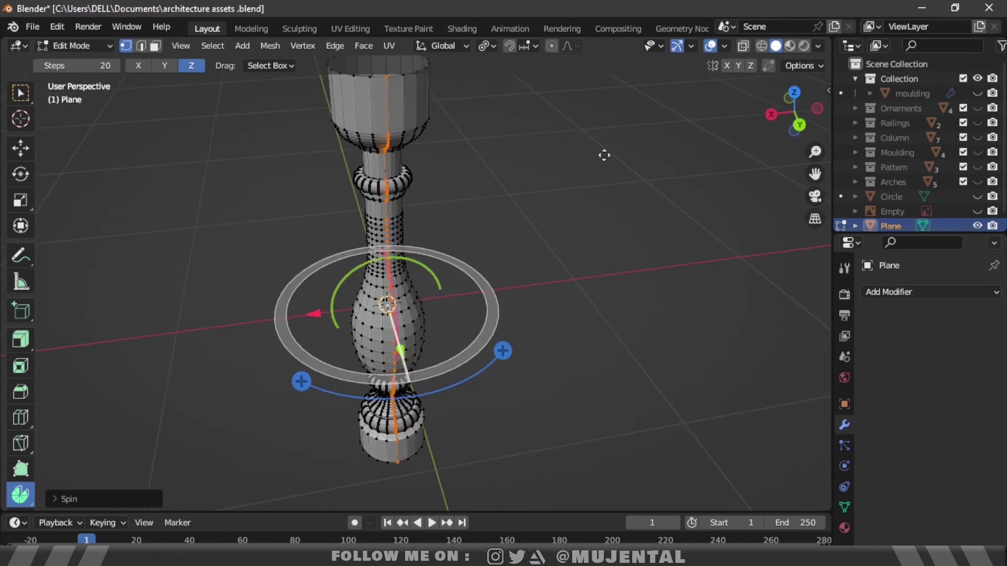
{"action": "scroll", "coordinate": [760, 177], "scroll_direction": "up", "scroll_amount": 3}
{"action": "middle_click_drag", "start_coordinate": [760, 178], "coordinate": [744, 182], "text": "shift"}
{"action": "scroll", "coordinate": [744, 182], "scroll_direction": "up", "scroll_amount": 5}
{"action": "scroll", "coordinate": [701, 203], "scroll_direction": "down", "scroll_amount": 4}
{"action": "scroll", "coordinate": [702, 203], "scroll_direction": "down", "scroll_amount": 3}
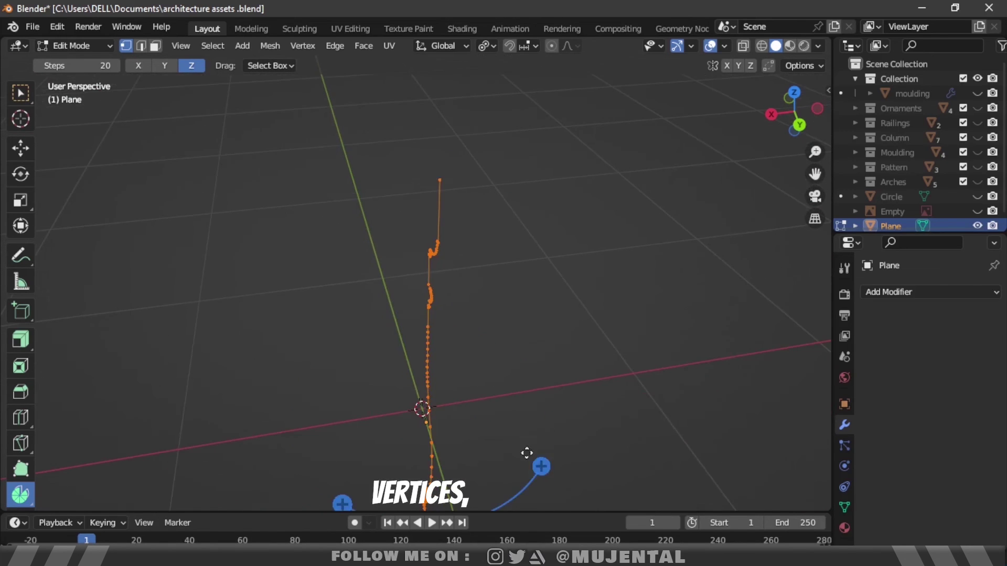
Spin the complete baluster profile a full turn around the Z axis.
{"action": "left_click_drag", "start_coordinate": [535, 461], "coordinate": [556, 470]}
{"action": "scroll", "coordinate": [552, 469], "scroll_direction": "up", "scroll_amount": 8}
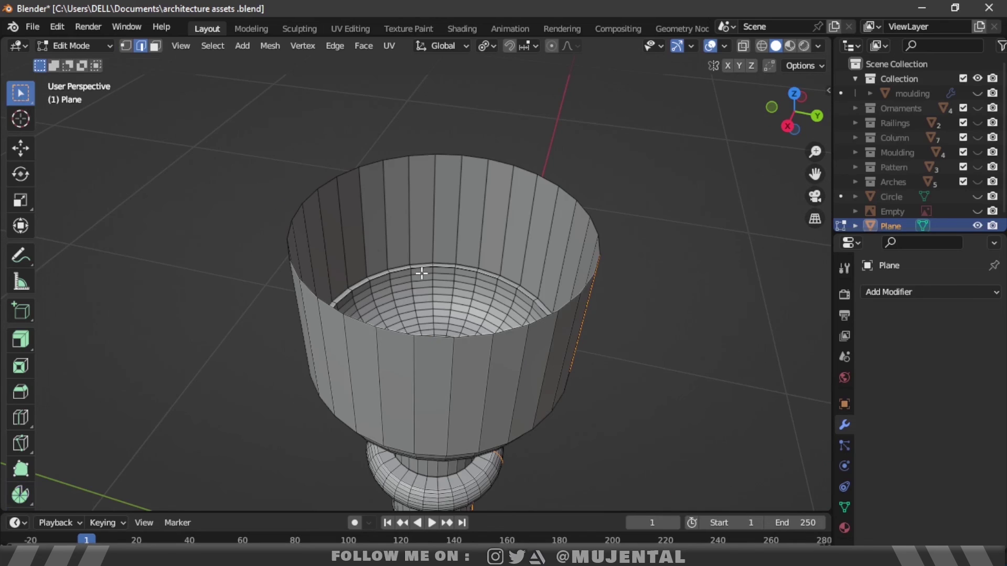
{"action": "left_click_drag", "start_coordinate": [797, 118], "coordinate": [789, 86]}
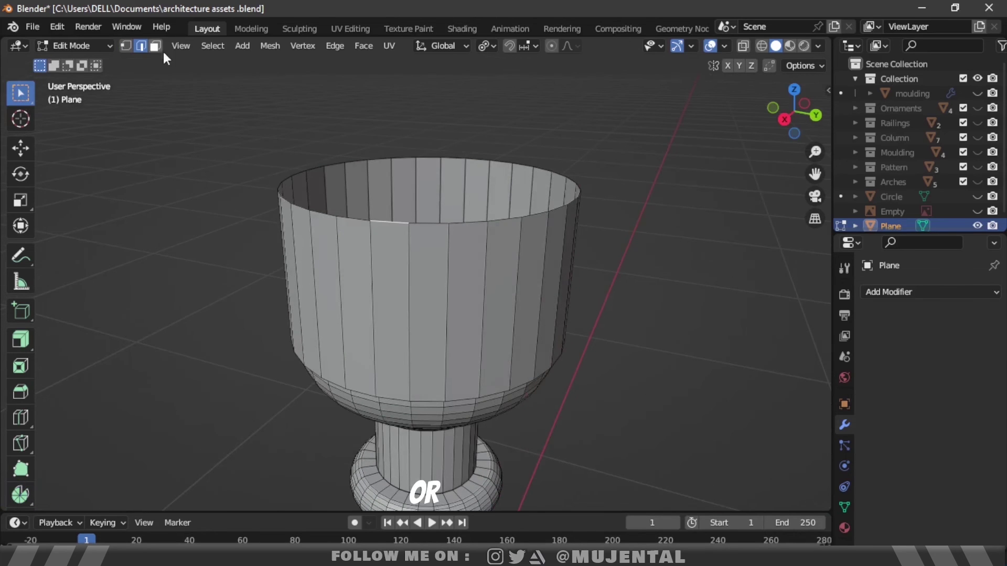
Select the edge loop around the baluster's open top rim and fill it with a face.
{"action": "left_click", "coordinate": [213, 46]}
{"action": "mouse_move", "coordinate": [273, 286]}
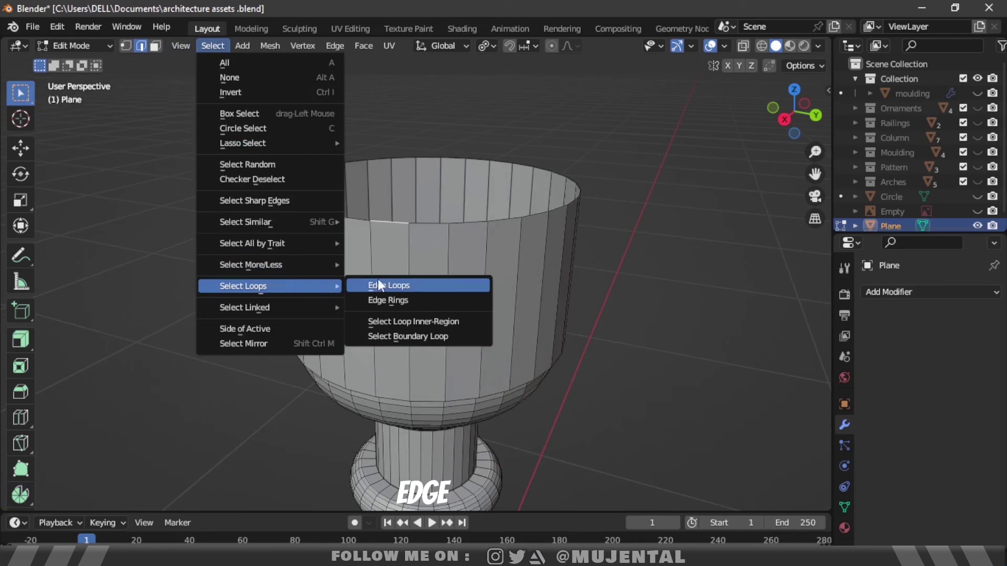
{"action": "left_click", "coordinate": [390, 280]}
{"action": "scroll", "coordinate": [574, 265], "scroll_direction": "down", "scroll_amount": 3}
{"action": "key", "text": "f"}
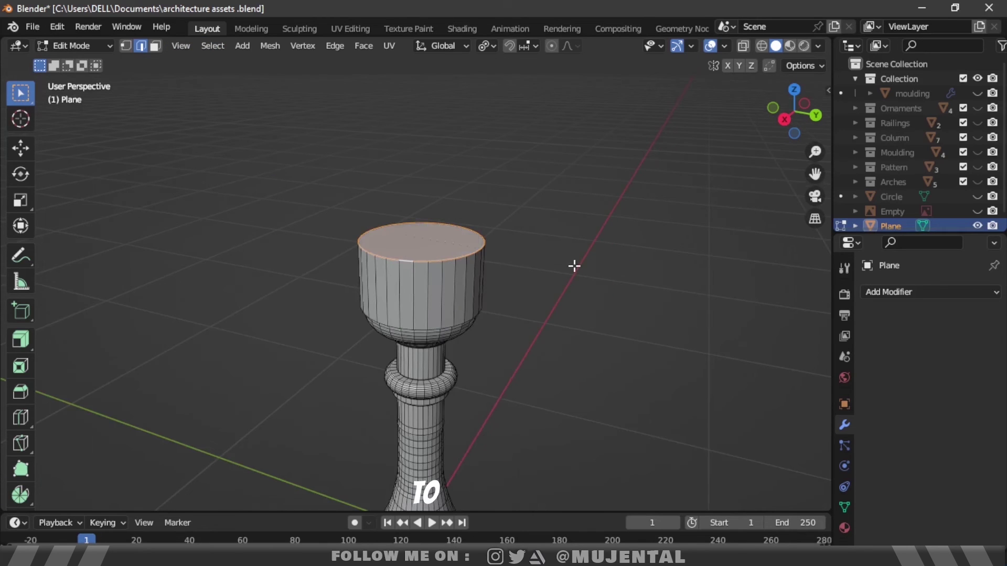
Select the edge loop around the baluster's open base and fill it with a face.
{"action": "scroll", "coordinate": [582, 254], "scroll_direction": "down", "scroll_amount": 3}
{"action": "left_click_drag", "start_coordinate": [786, 112], "coordinate": [787, 21]}
{"action": "scroll", "coordinate": [530, 209], "scroll_direction": "up", "scroll_amount": 5}
{"action": "left_click", "coordinate": [261, 174]}
{"action": "left_click_drag", "start_coordinate": [787, 111], "coordinate": [787, 152]}
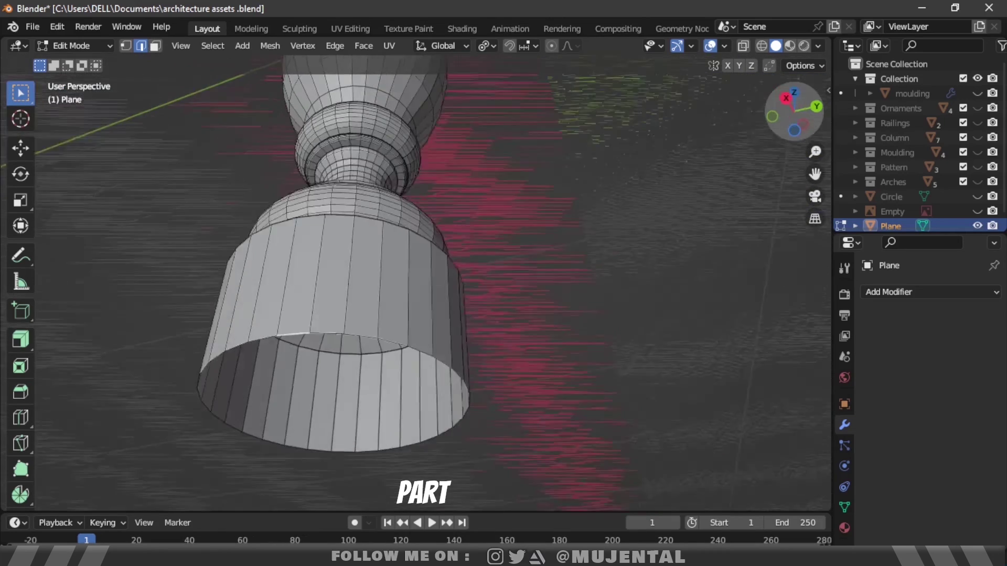
{"action": "left_click", "coordinate": [212, 46]}
{"action": "left_click", "coordinate": [390, 286]}
{"action": "key", "text": "f"}
{"action": "left_click_drag", "start_coordinate": [787, 112], "coordinate": [787, 209]}
{"action": "scroll", "coordinate": [488, 259], "scroll_direction": "down", "scroll_amount": 5}
Apply Shade Auto Smooth with a 30° angle to the baluster object.
{"action": "key", "text": "a"}
{"action": "key", "text": "Tab"}
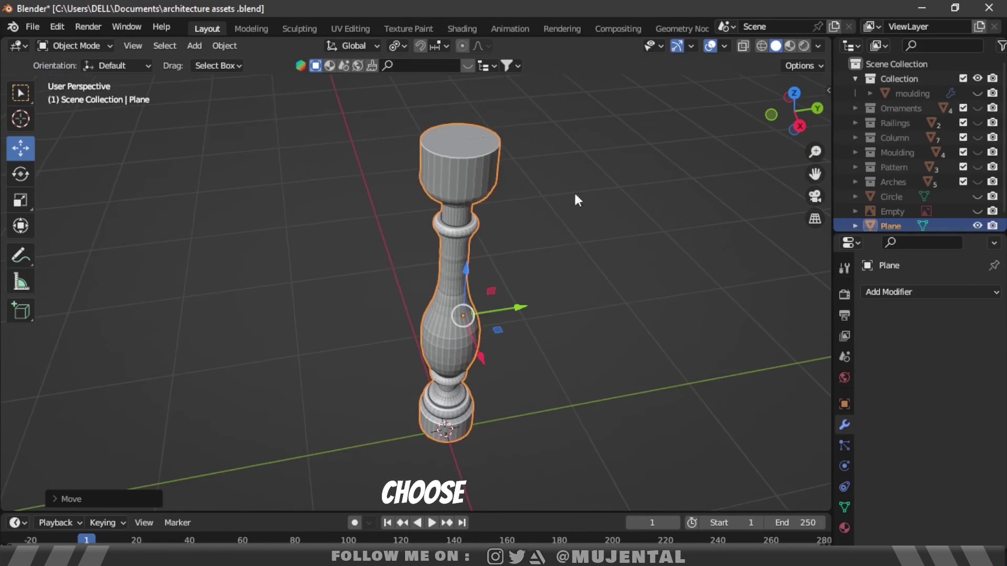
{"action": "right_click", "coordinate": [488, 252]}
{"action": "left_click", "coordinate": [450, 54]}
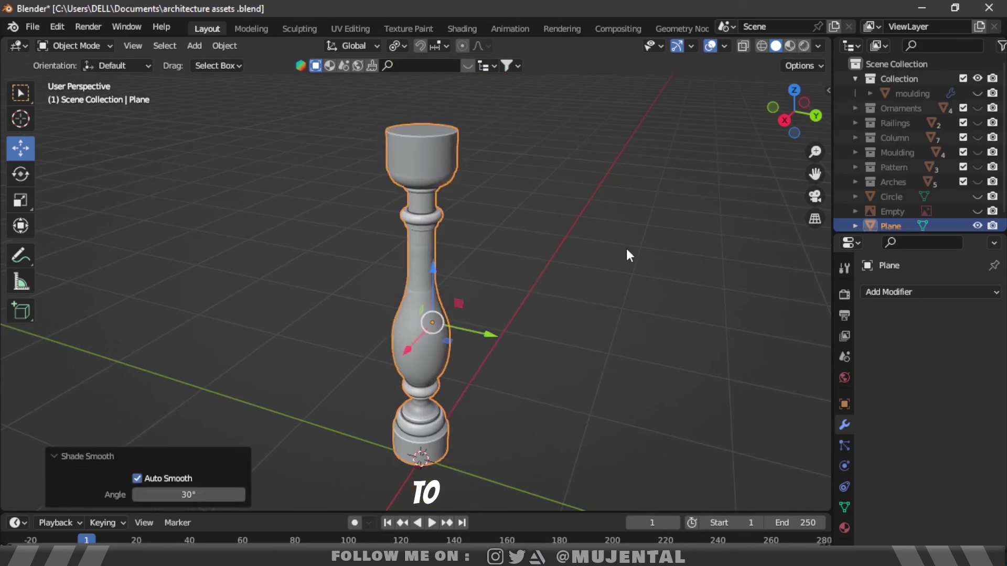
{"action": "left_click", "coordinate": [627, 251]}
Turn on the Face Orientation overlay to check the baluster's normals.
{"action": "left_click_drag", "start_coordinate": [793, 111], "coordinate": [737, 120]}
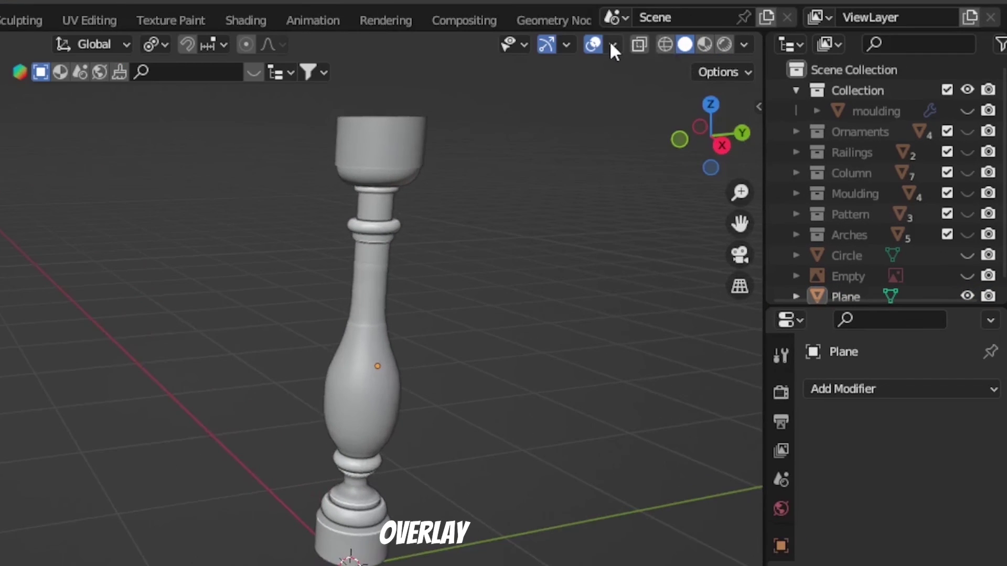
{"action": "left_click", "coordinate": [724, 46]}
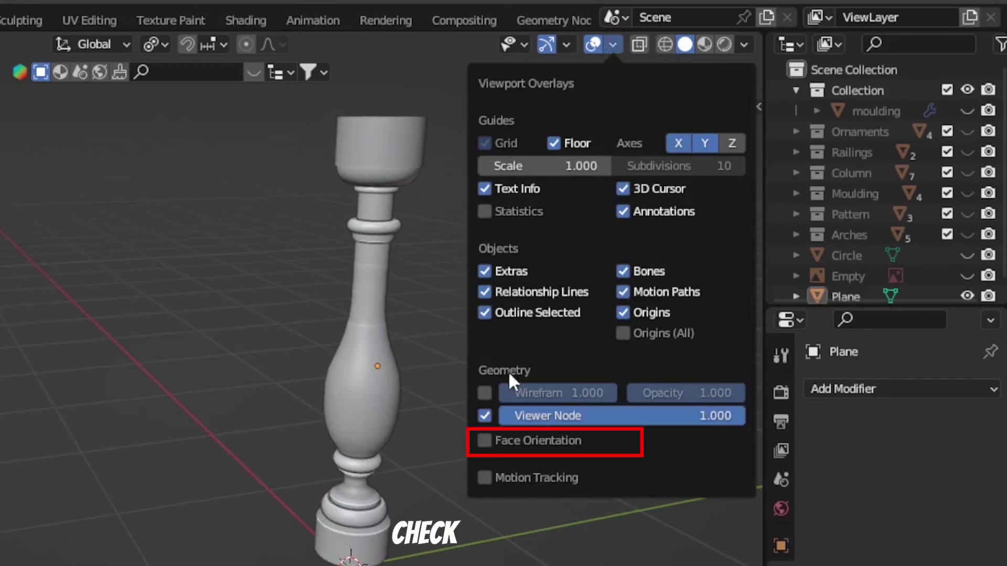
{"action": "left_click", "coordinate": [486, 440]}
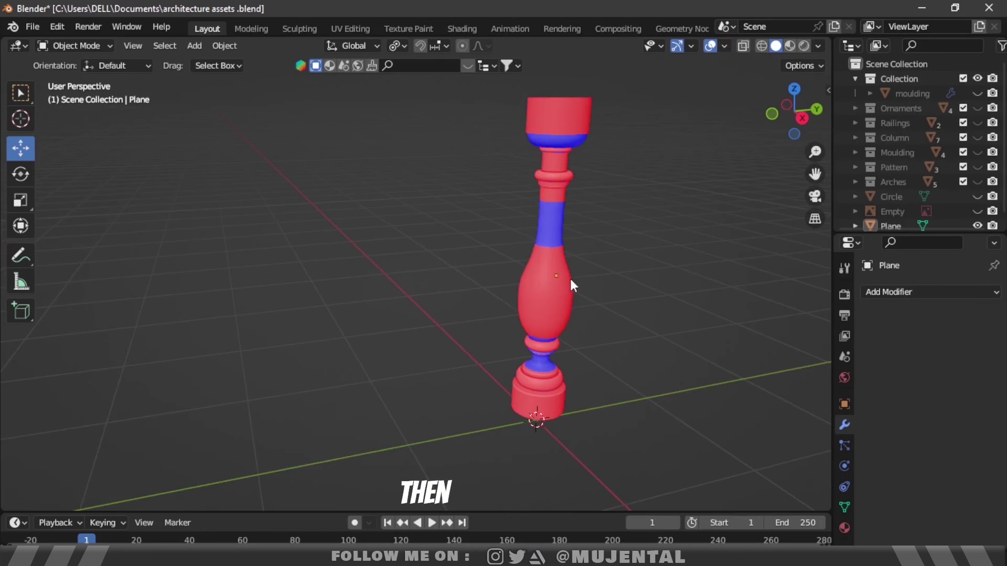
Recalculate the normals of the whole baluster mesh to point outside.
{"action": "key", "text": "Tab"}
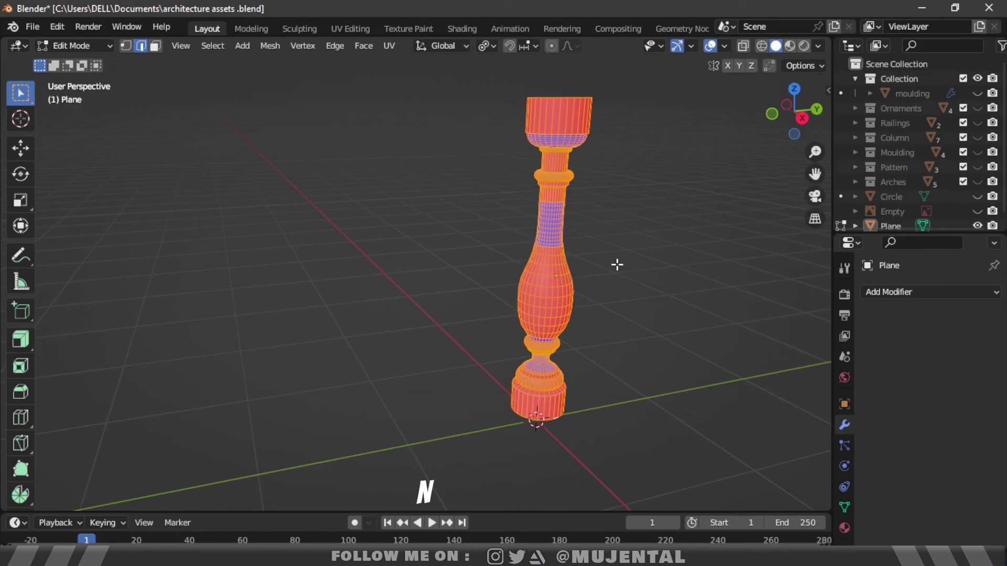
{"action": "left_click", "coordinate": [269, 46]}
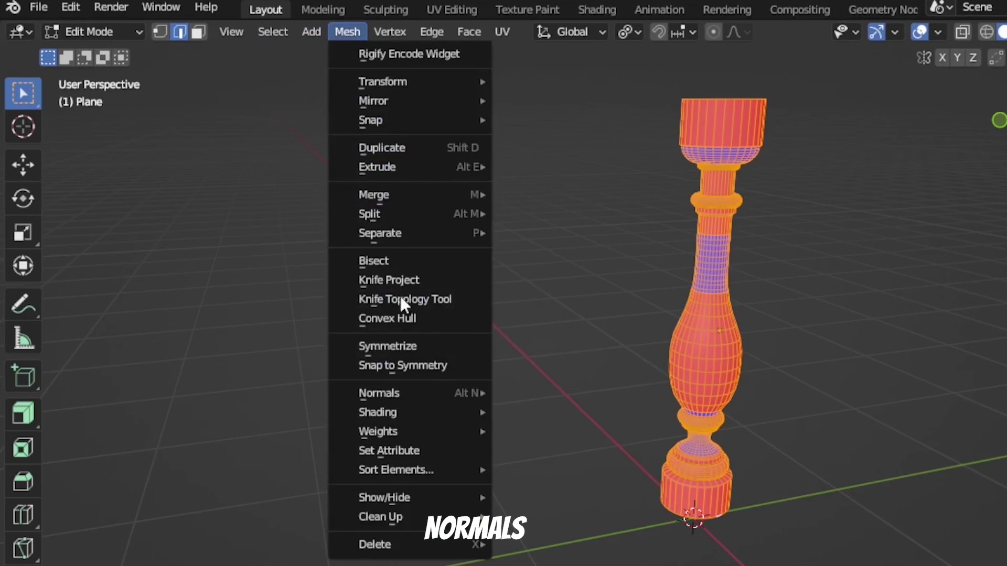
{"action": "mouse_move", "coordinate": [457, 391]}
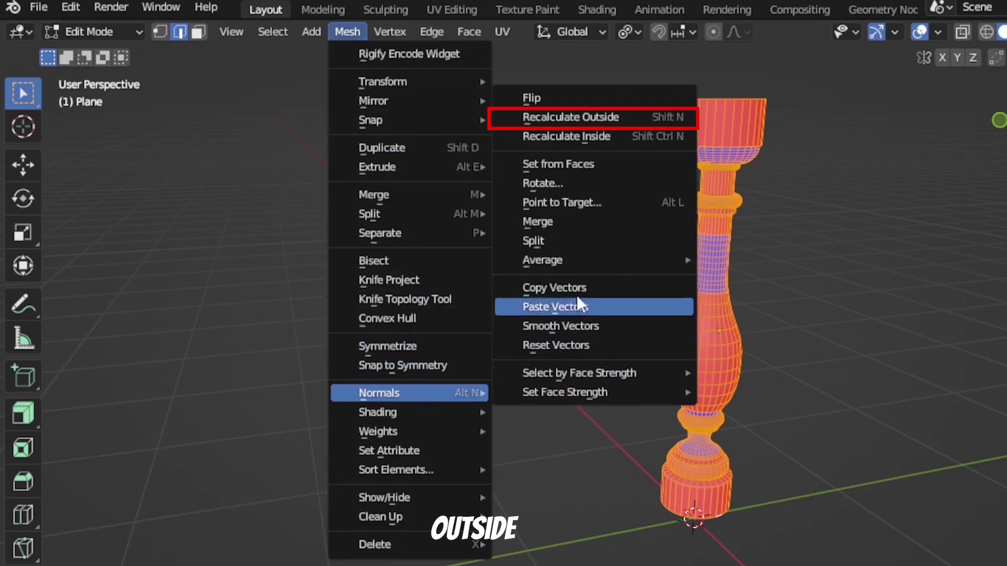
{"action": "left_click", "coordinate": [580, 118]}
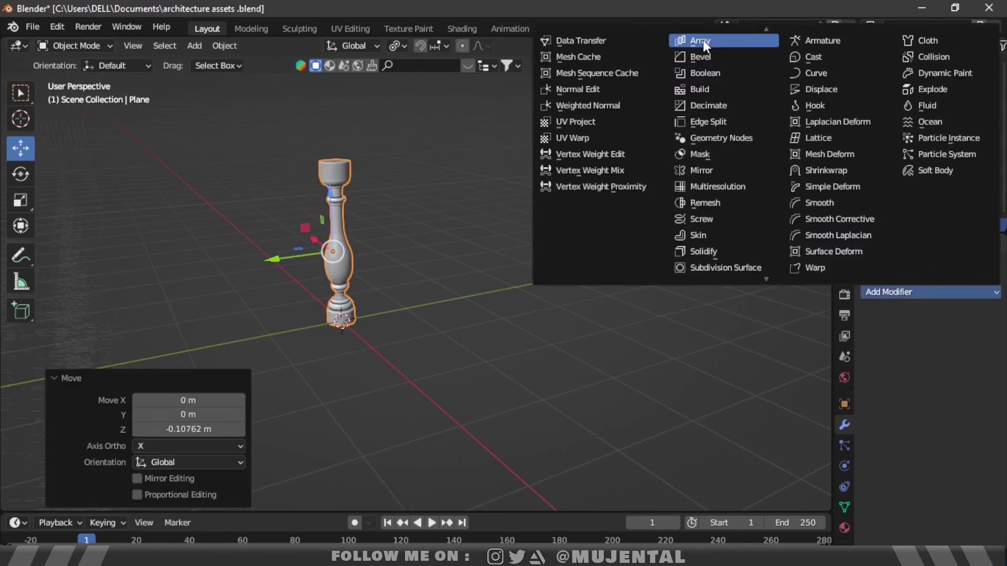
Array the baluster with a fixed count of 11 and relative offset factors of 0 on X and -1.330 on Y.
{"action": "left_click", "coordinate": [640, 40]}
{"action": "left_click_drag", "start_coordinate": [938, 416], "coordinate": [960, 416]}
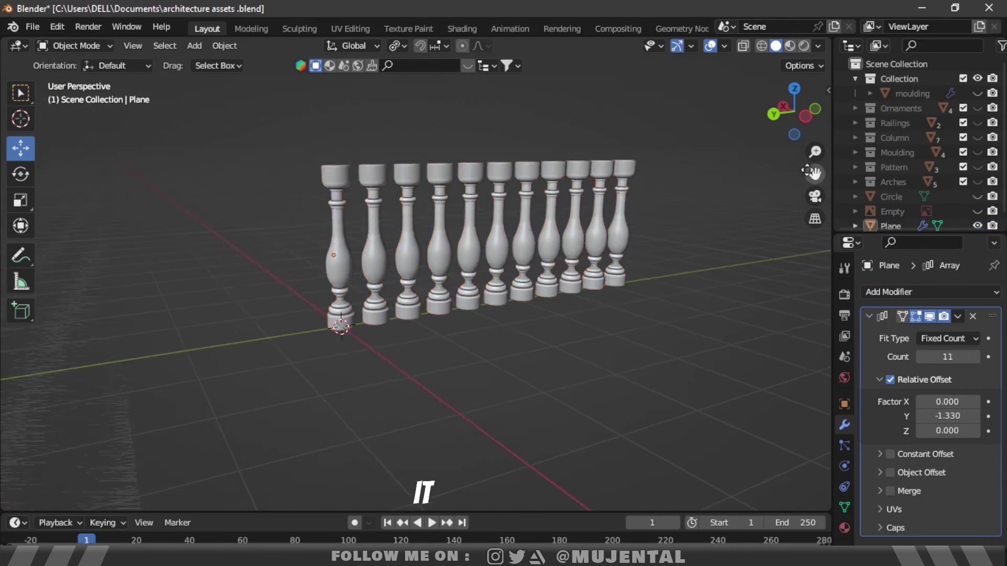
Add a cube above the first baluster, scale it to 0.235 and widen it along X for the handrail.
{"action": "key", "text": "shift+a"}
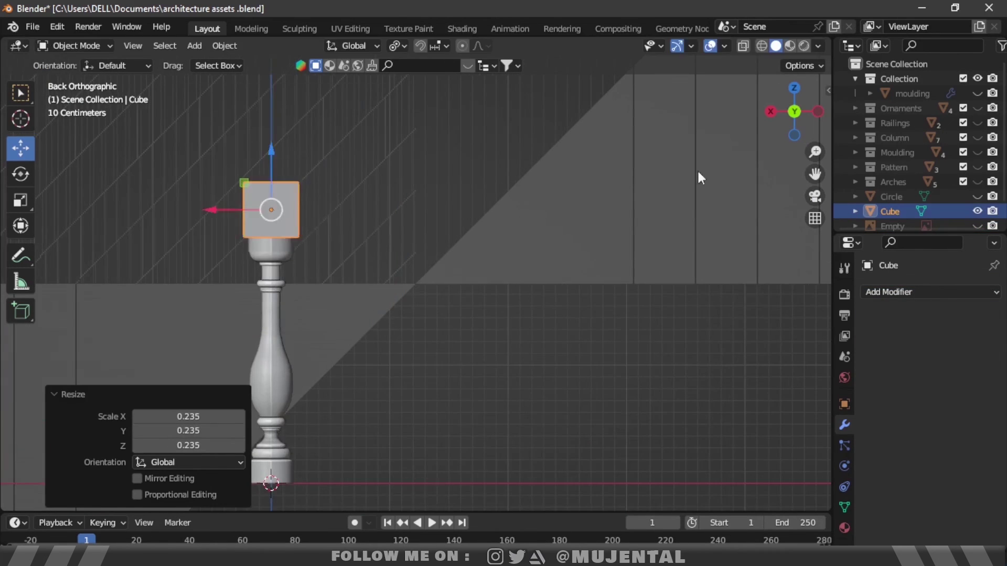
{"action": "key", "text": "s"}
{"action": "key", "text": "x"}
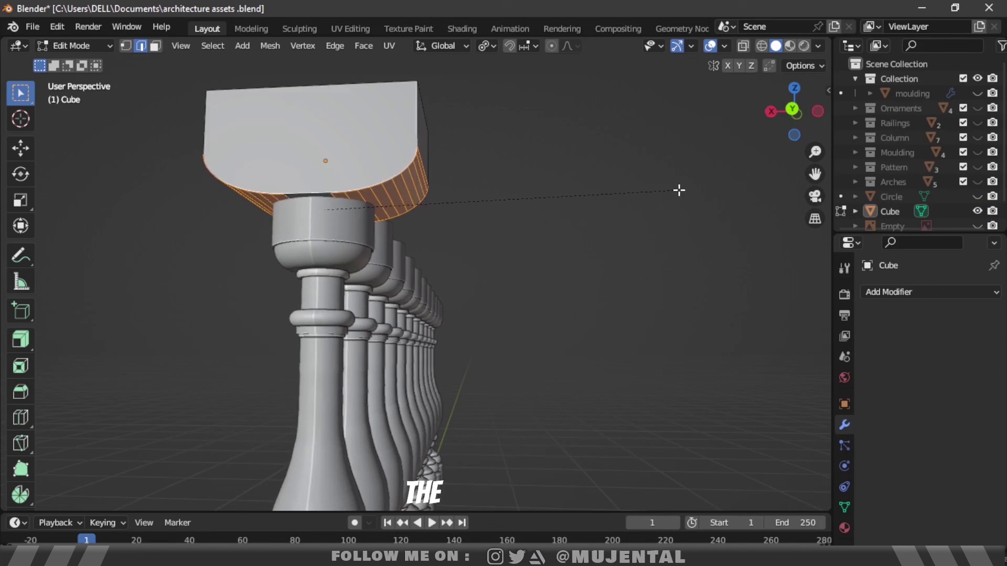
Bevel the cube's two lower edges 0.541 m with 45 segments and a custom crown moulding profile.
{"action": "left_click", "coordinate": [679, 190]}
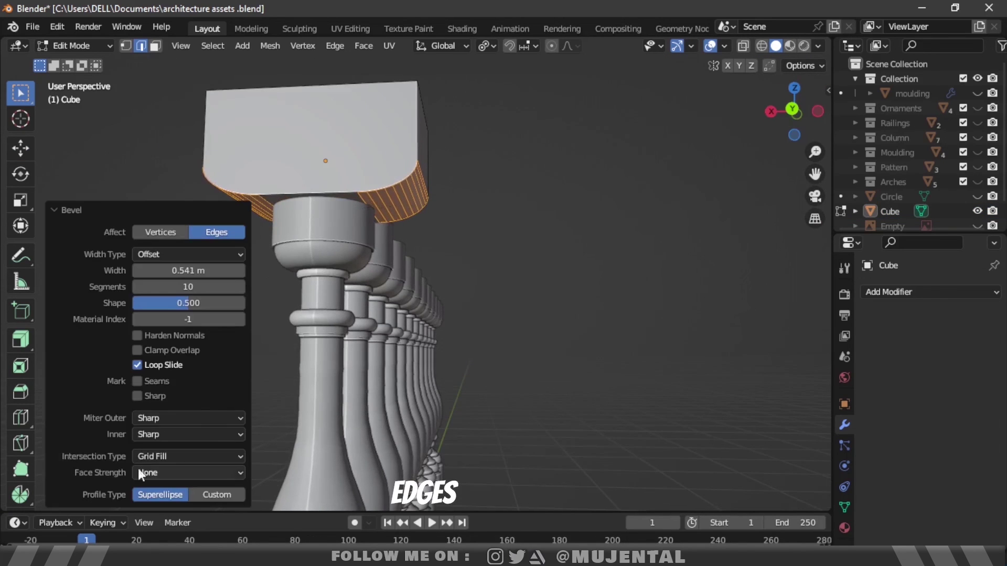
{"action": "left_click", "coordinate": [215, 497]}
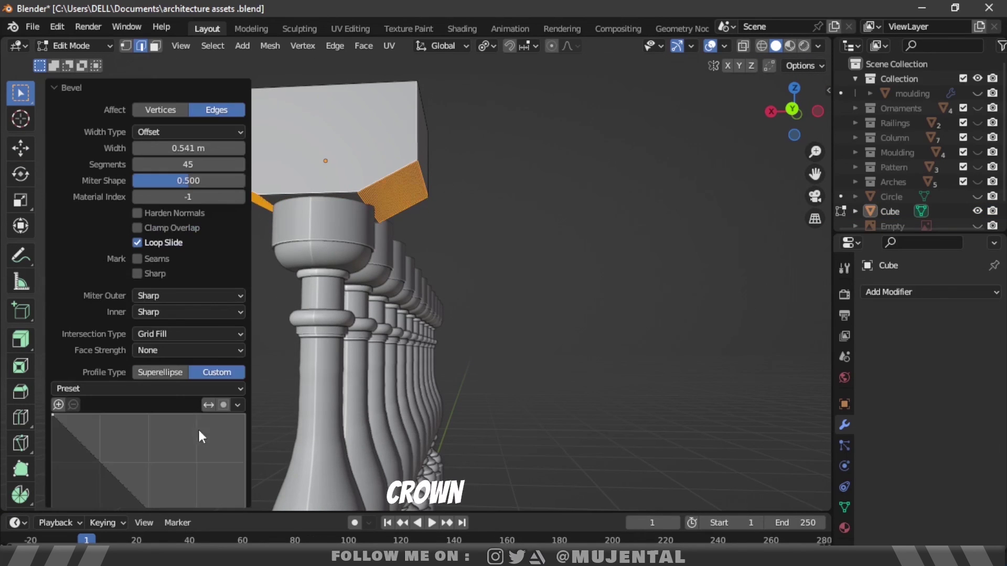
{"action": "left_click", "coordinate": [138, 388]}
{"action": "left_click", "coordinate": [121, 433]}
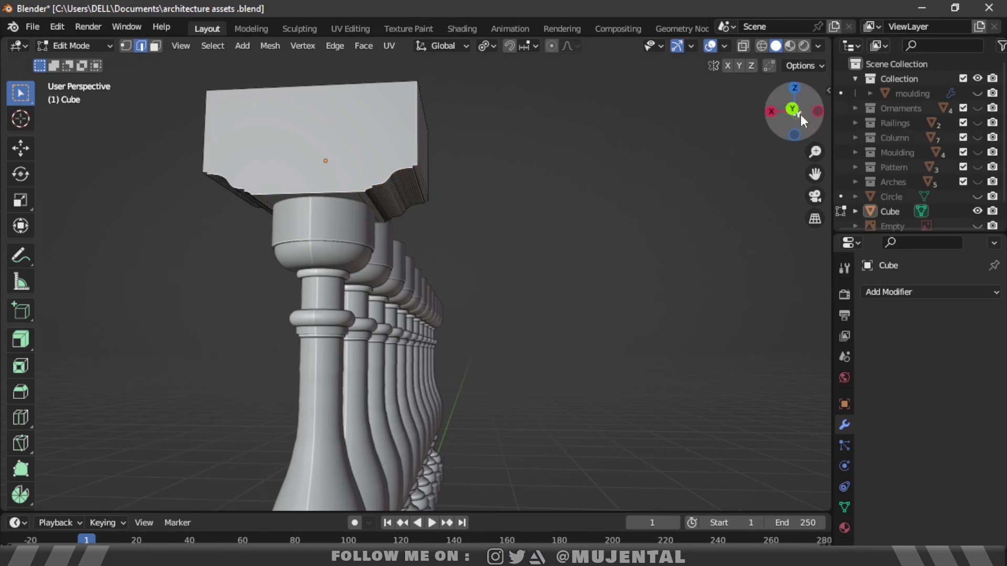
{"action": "key", "text": "Tab"}
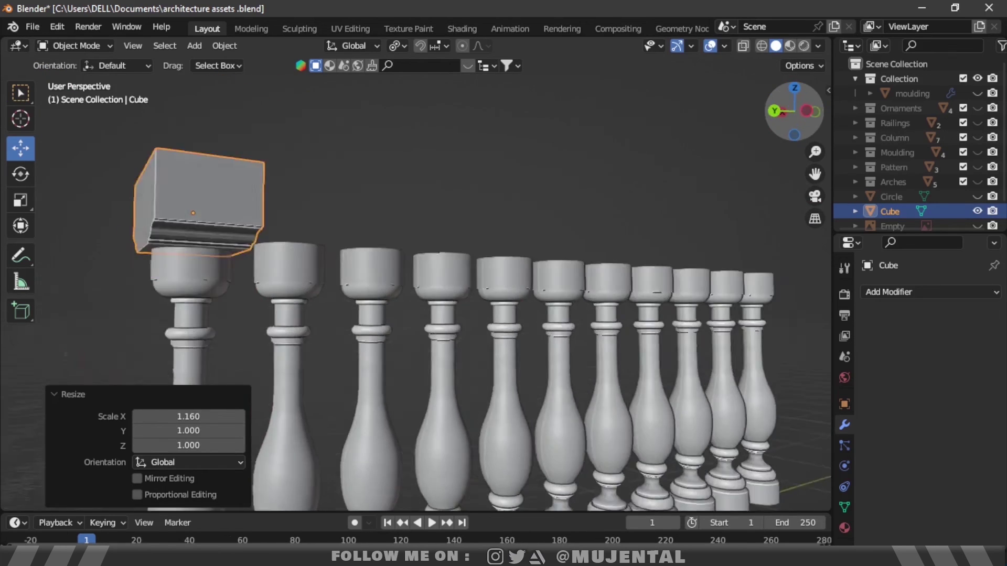
Array the handrail cube 13 times with relative offset 0 on X and -0.980 on Y, and align the rail along Y over the balusters.
{"action": "left_click", "coordinate": [931, 292]}
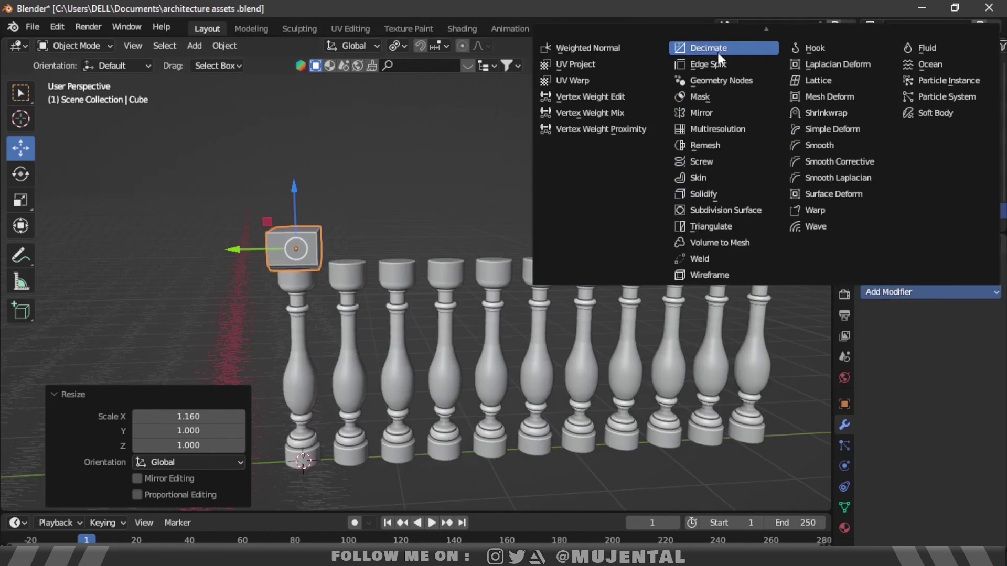
{"action": "left_click", "coordinate": [705, 46]}
{"action": "left_click", "coordinate": [942, 402]}
{"action": "type", "text": "0"}
{"action": "scroll", "coordinate": [415, 294], "scroll_direction": "down", "scroll_amount": 3}
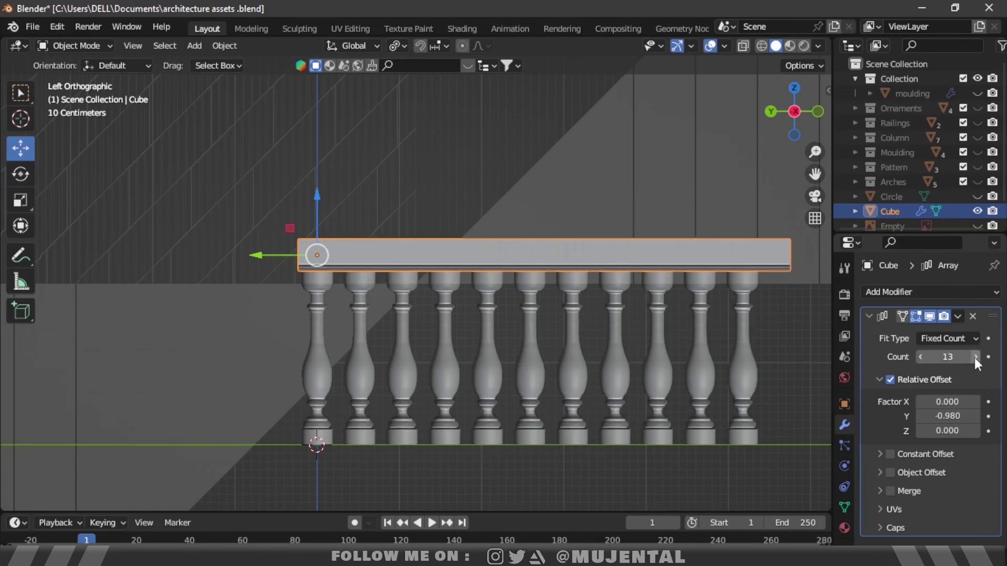
{"action": "left_click_drag", "start_coordinate": [294, 262], "coordinate": [309, 262]}
Duplicate the handrail, move the copy 2.0698 m down along Z and turn it upside down about Y beneath the balusters.
{"action": "key", "text": "shift+d"}
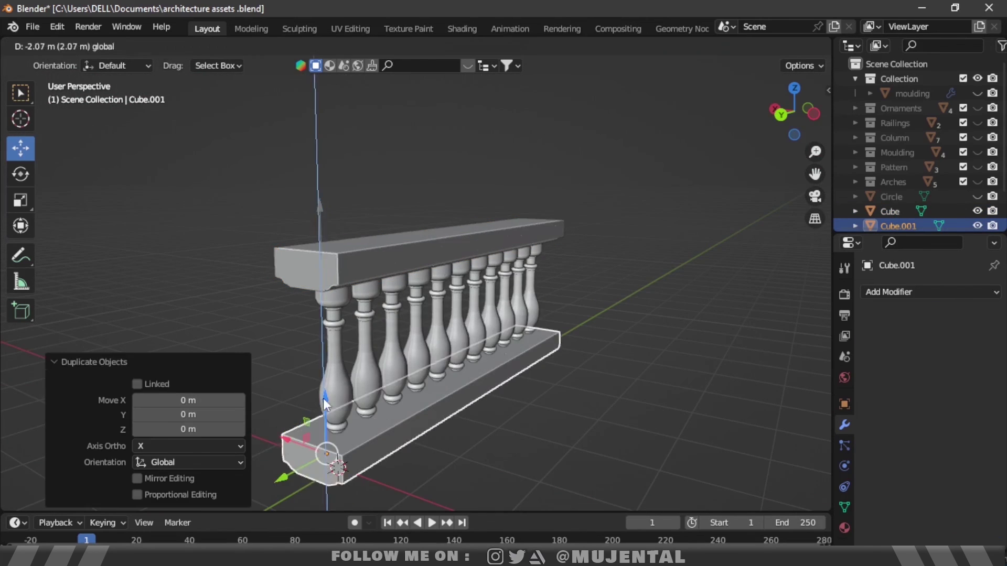
{"action": "key", "text": "r"}
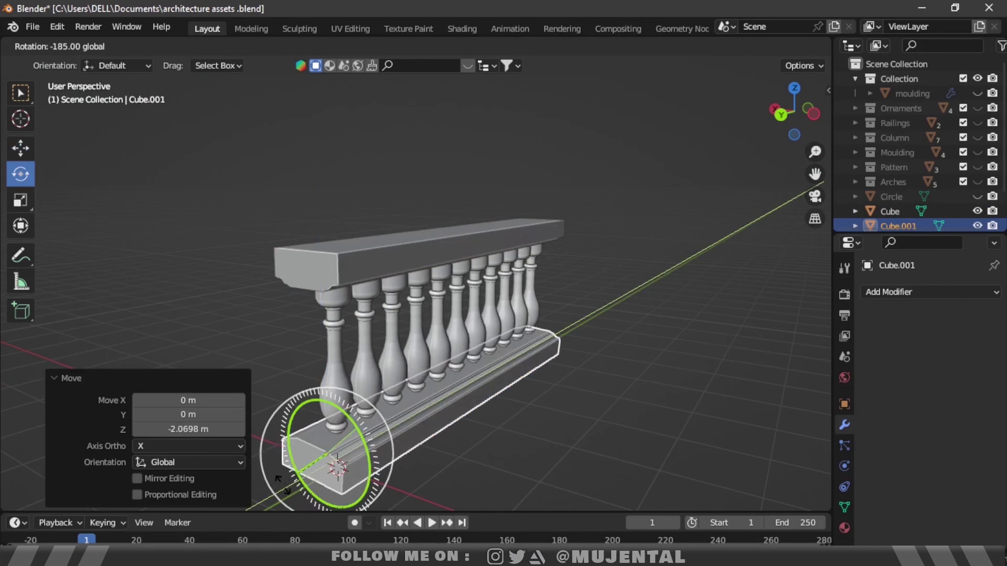
{"action": "key", "text": "ctrl+KP_3"}
{"action": "key", "text": "g"}
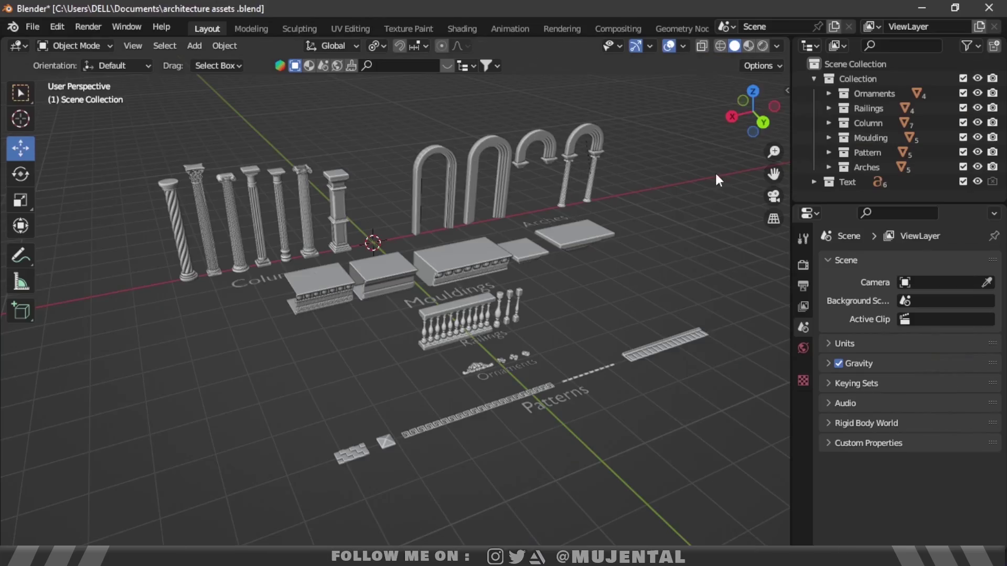
{"action": "mouse_move", "coordinate": [753, 125]}
{"action": "left_mouse_down"}
{"action": "mouse_move", "coordinate": [745, 145]}
{"action": "mouse_move", "coordinate": [759, 134]}
{"action": "mouse_move", "coordinate": [750, 124]}
{"action": "left_mouse_up"}
{"action": "scroll", "coordinate": [729, 213], "scroll_direction": "up", "scroll_amount": 3}
{"action": "left_click_drag", "start_coordinate": [774, 174], "coordinate": [727, 114]}
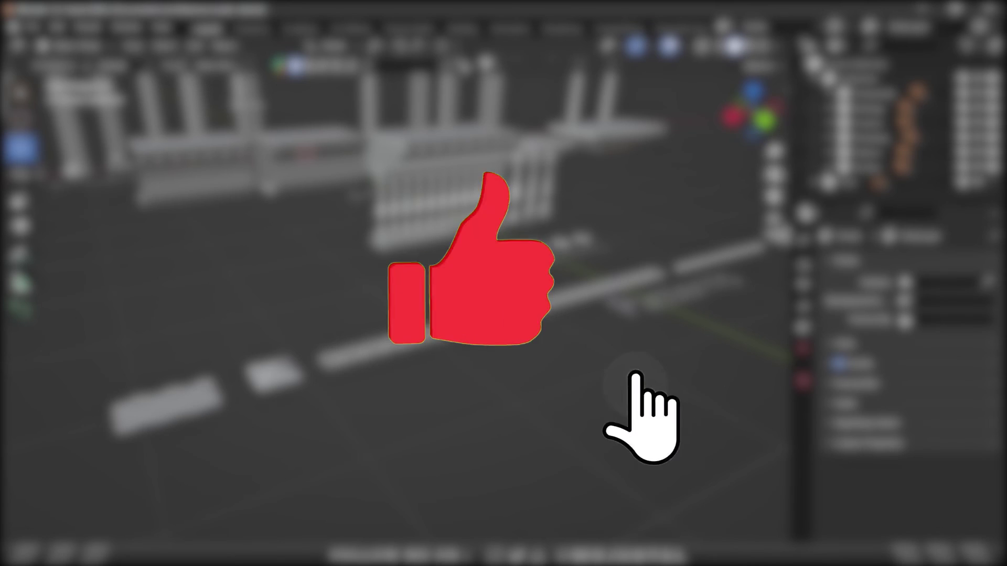